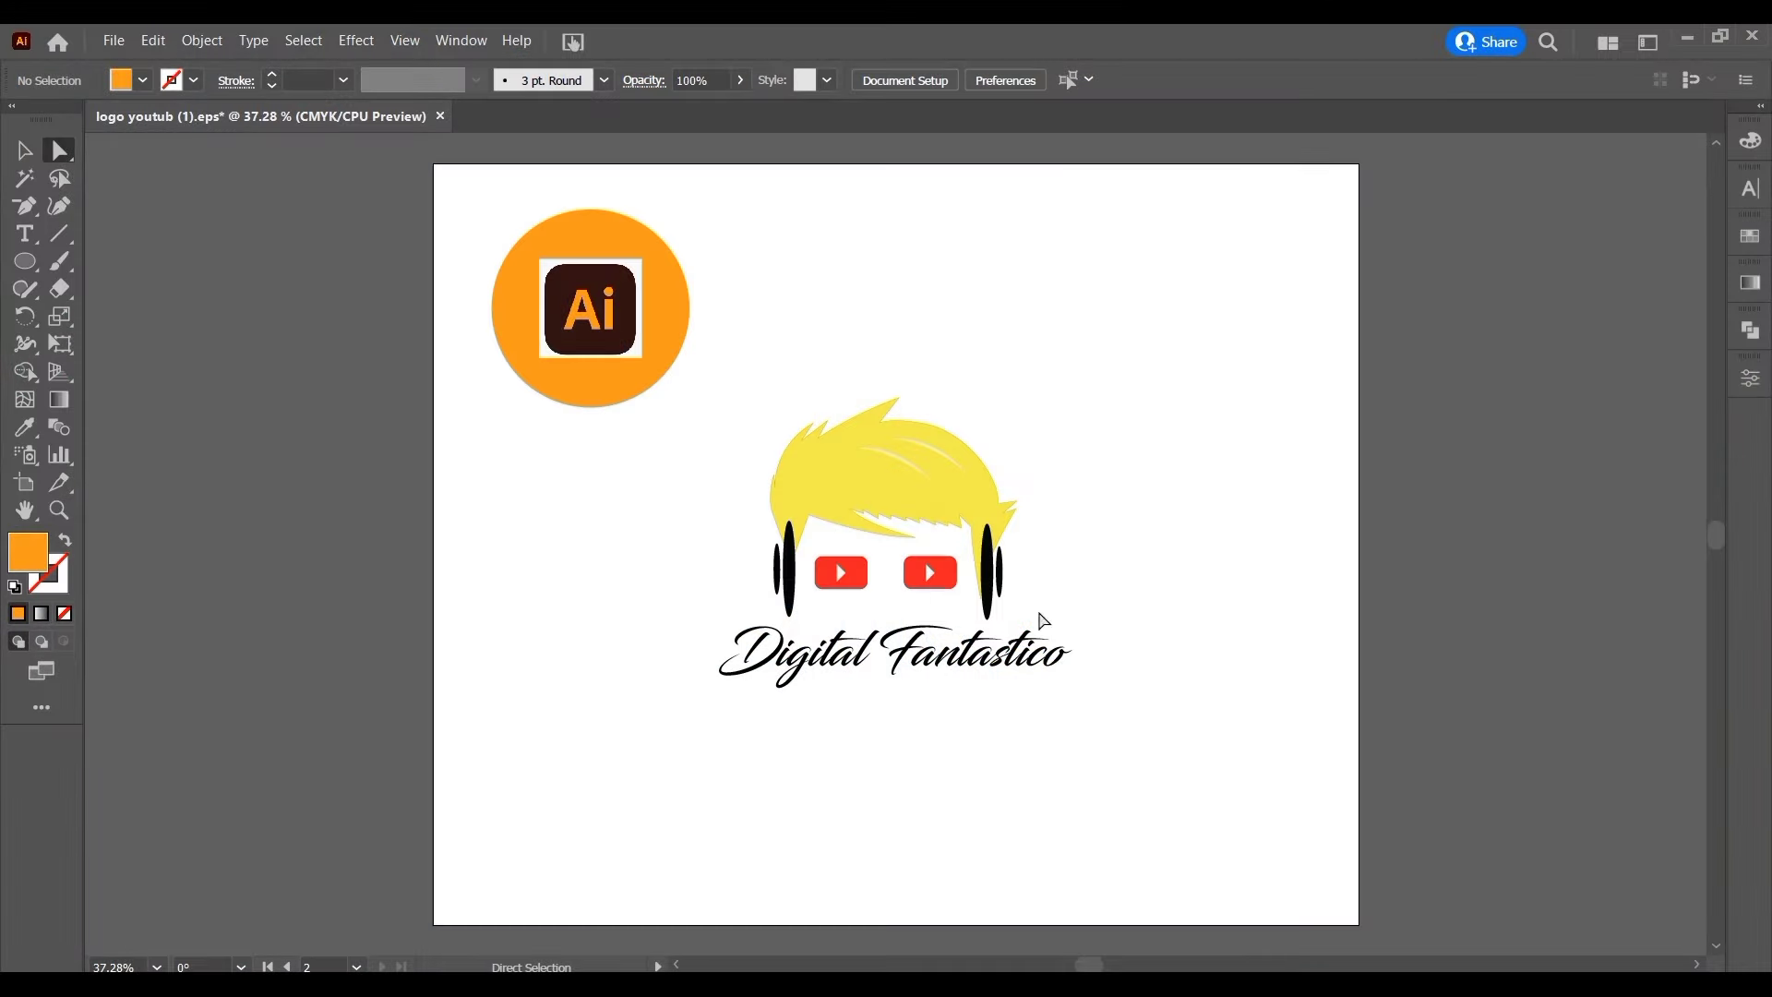
With the Zoom tool, enlarge the logo until the left play button fills the view
{"action": "left_click", "coordinate": [59, 517]}
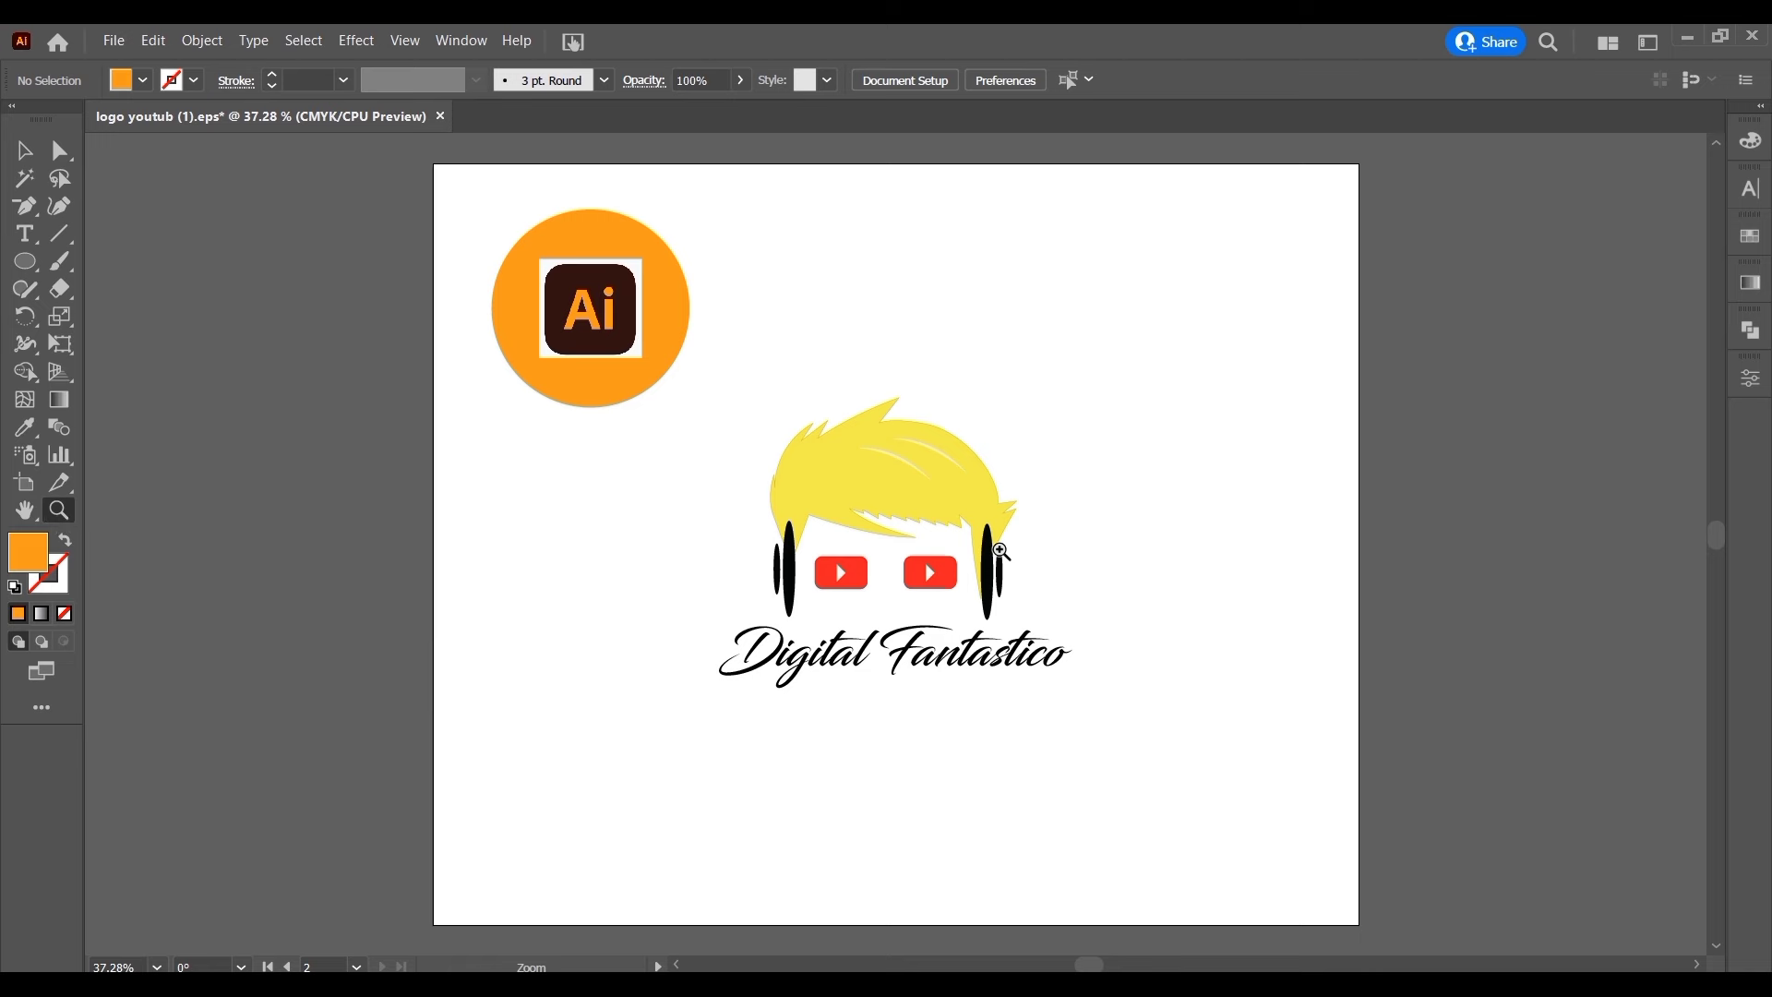
{"action": "left_click", "coordinate": [1001, 551]}
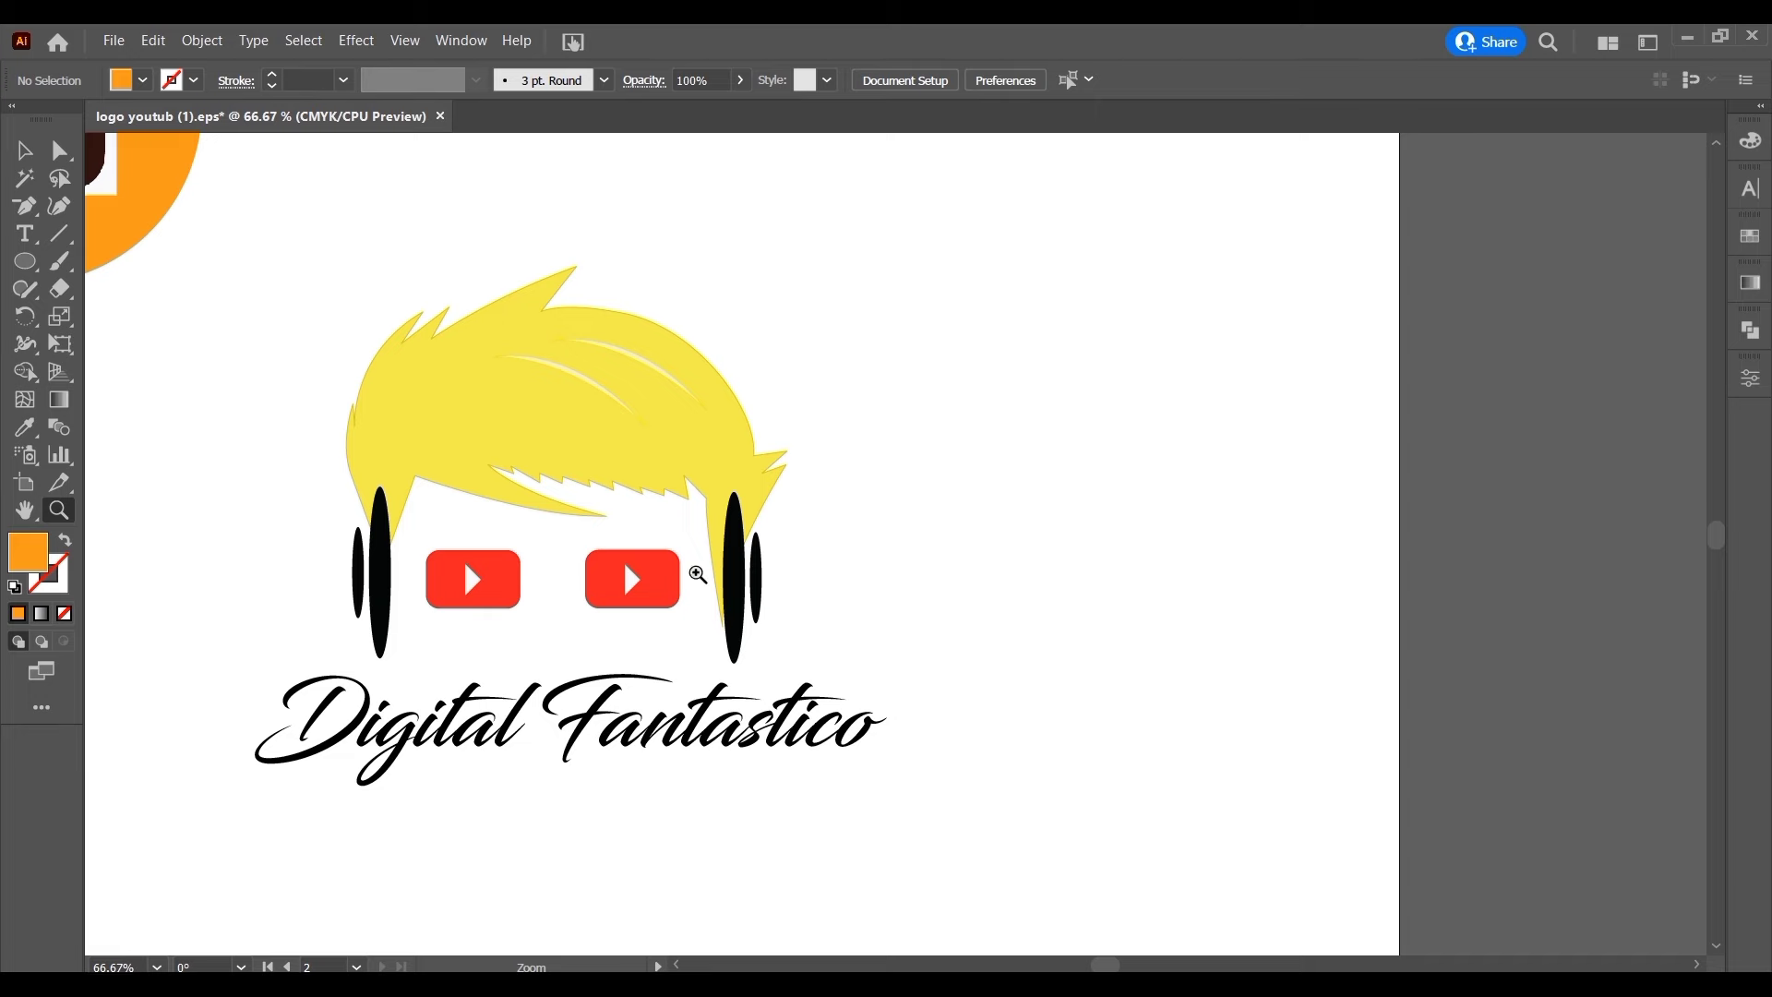
{"action": "left_click", "coordinate": [698, 575]}
{"action": "left_click", "coordinate": [719, 545]}
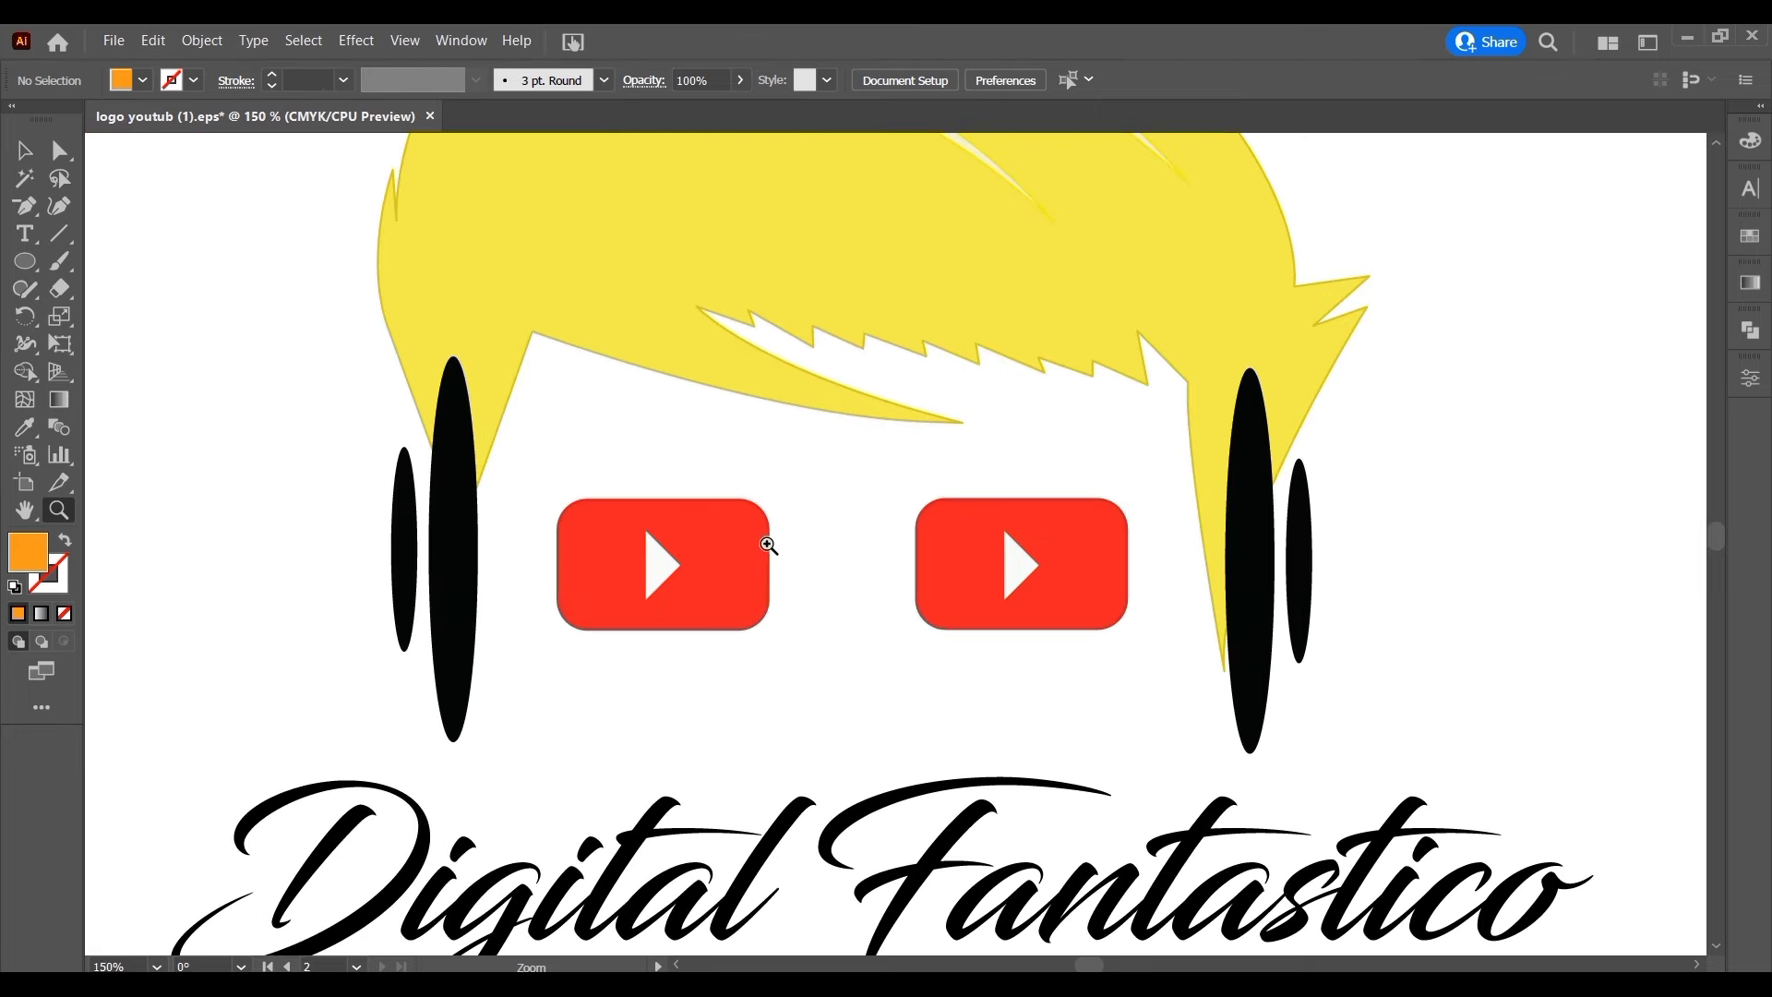
{"action": "left_click", "coordinate": [801, 554]}
{"action": "left_click", "coordinate": [798, 557]}
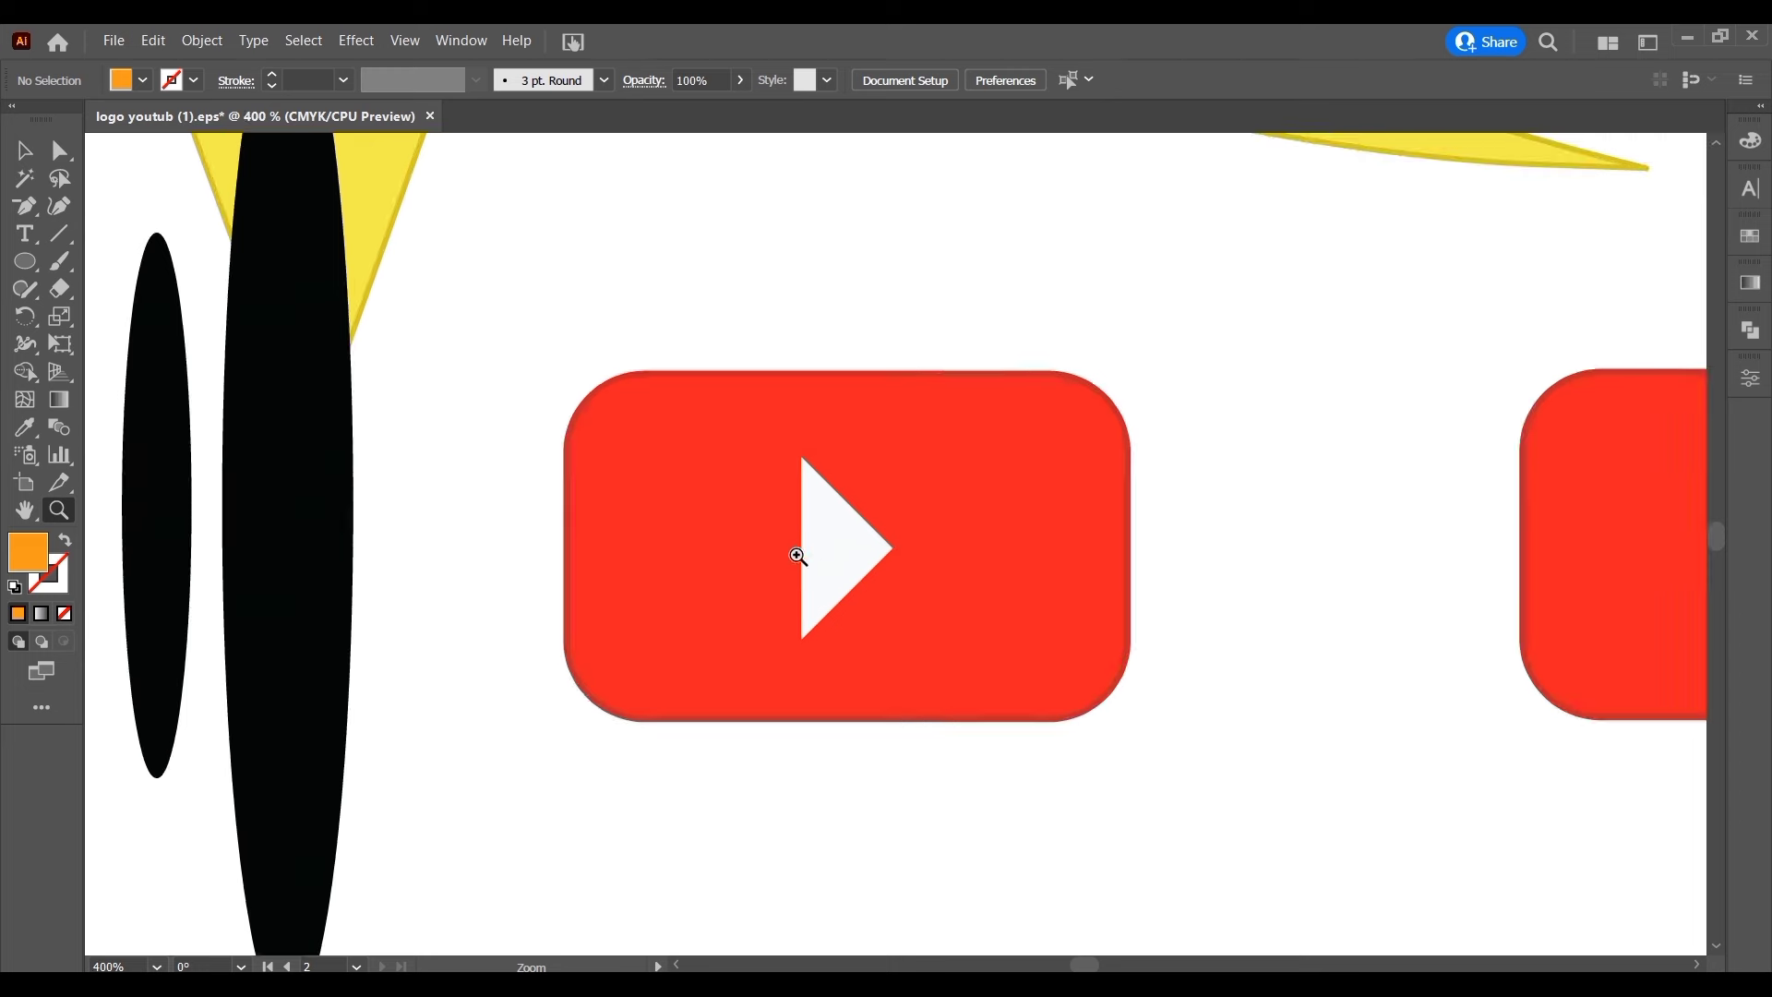
Magnify the red button's bottom edge to 25500% to show it stays smooth
{"action": "left_click", "coordinate": [926, 612]}
{"action": "left_click", "coordinate": [858, 825]}
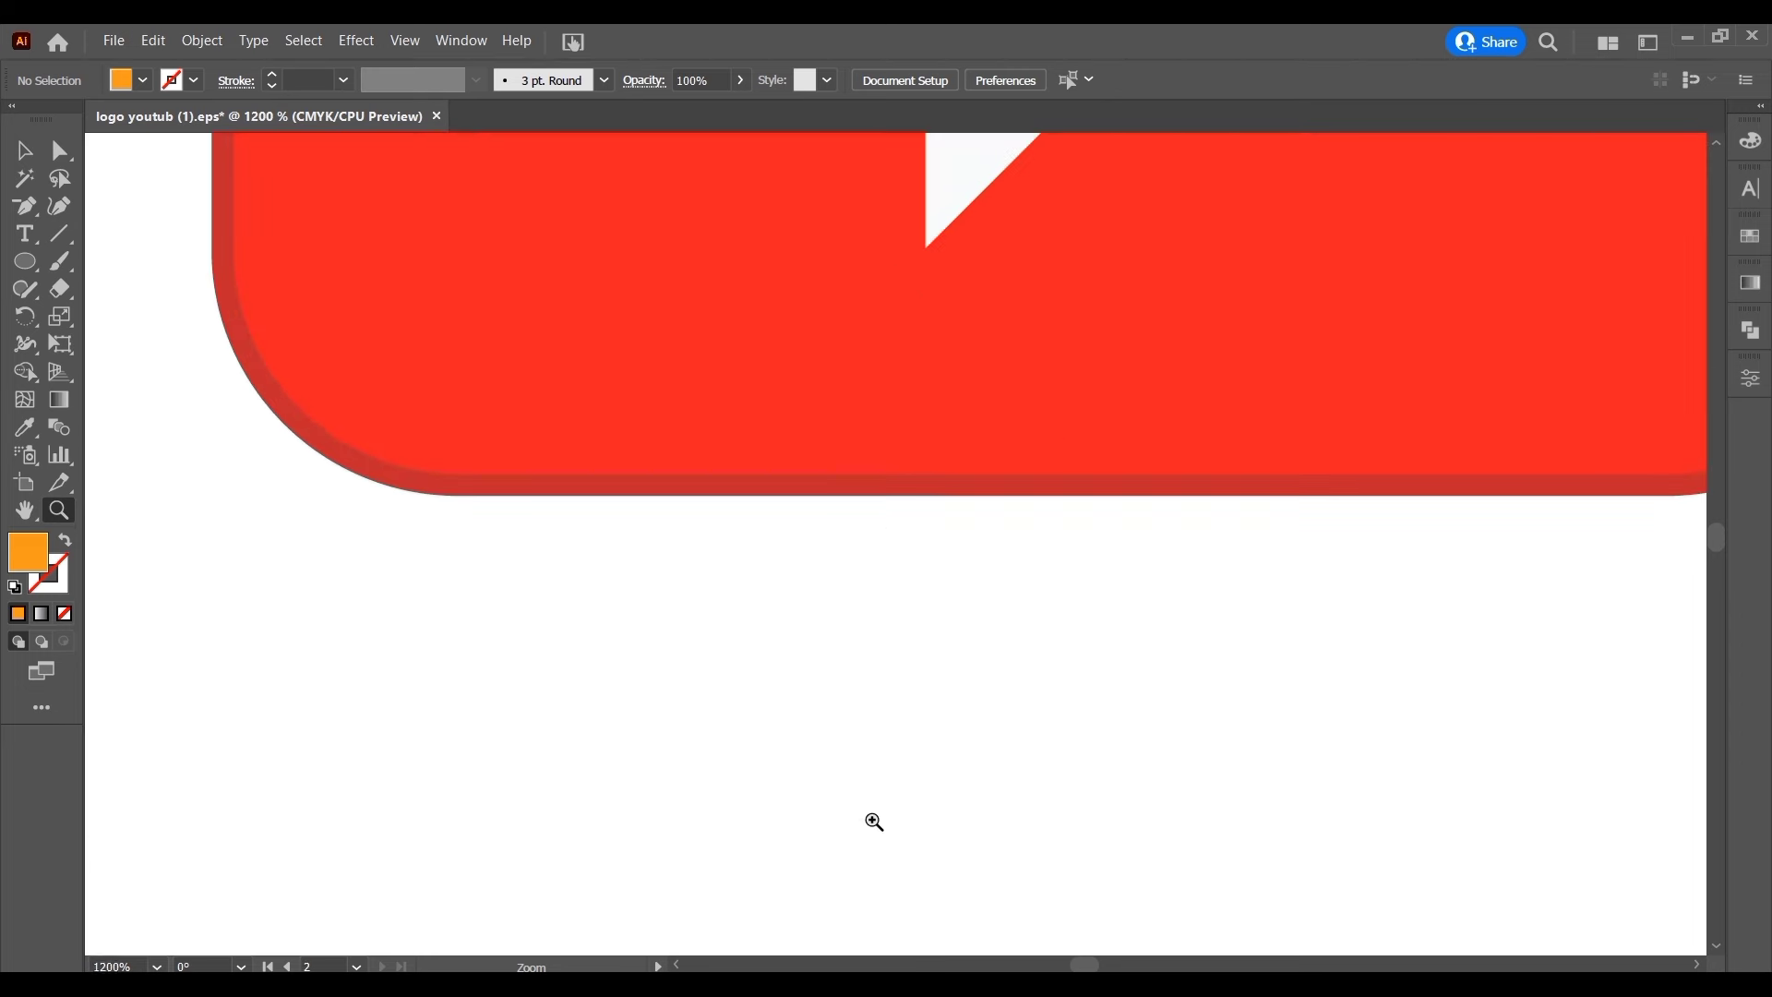
{"action": "left_click", "coordinate": [1033, 519]}
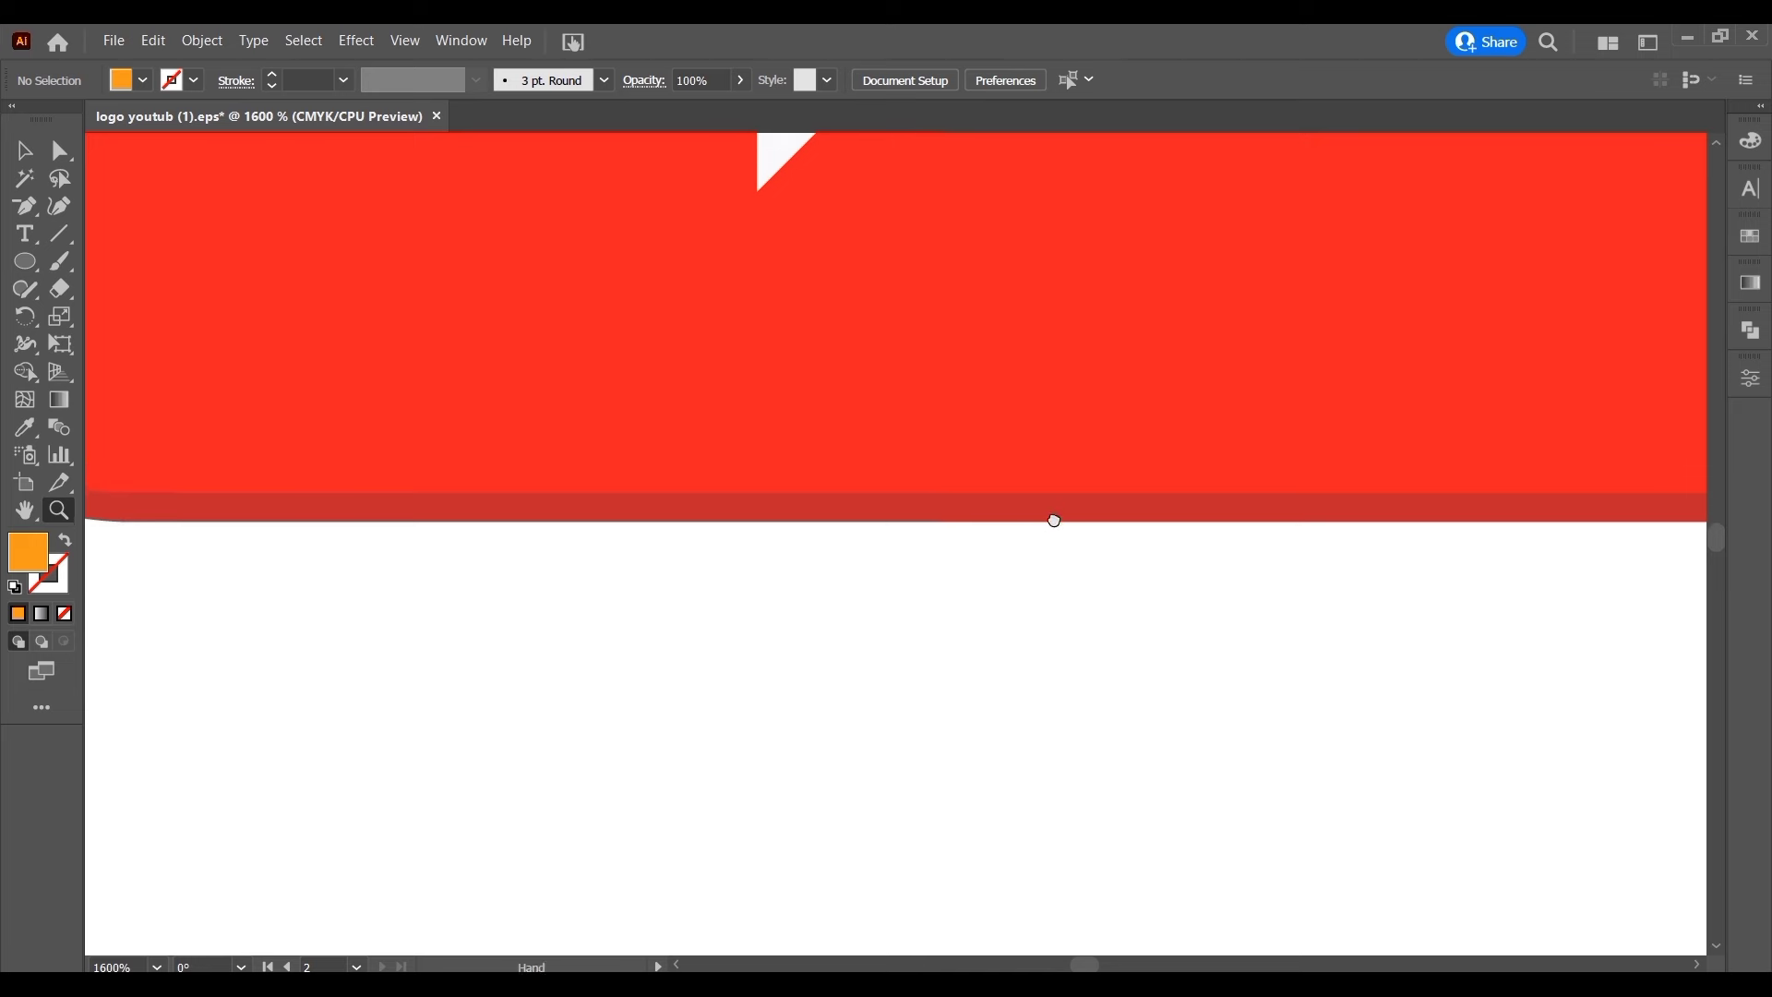
{"action": "left_click", "coordinate": [1054, 528]}
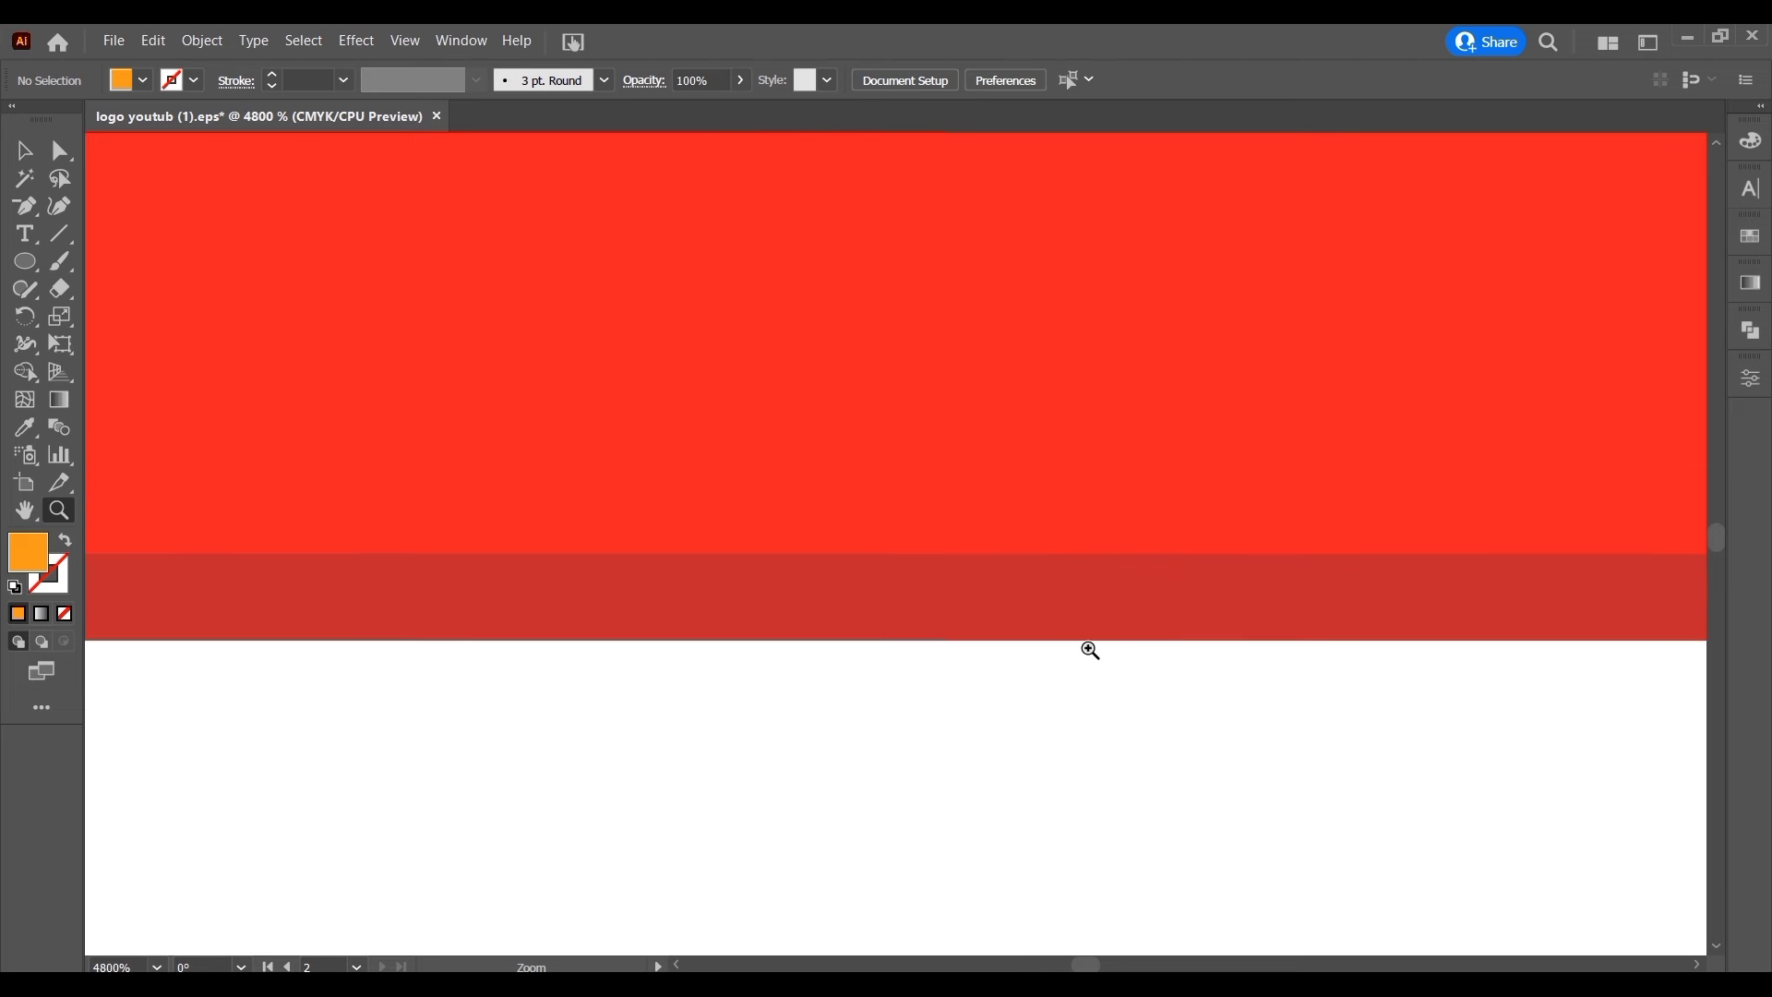
{"action": "left_click", "coordinate": [1090, 651]}
{"action": "left_click", "coordinate": [1094, 665]}
{"action": "scroll", "coordinate": [1108, 628], "scroll_direction": "down", "scroll_amount": 5}
{"action": "left_click", "coordinate": [1135, 425]}
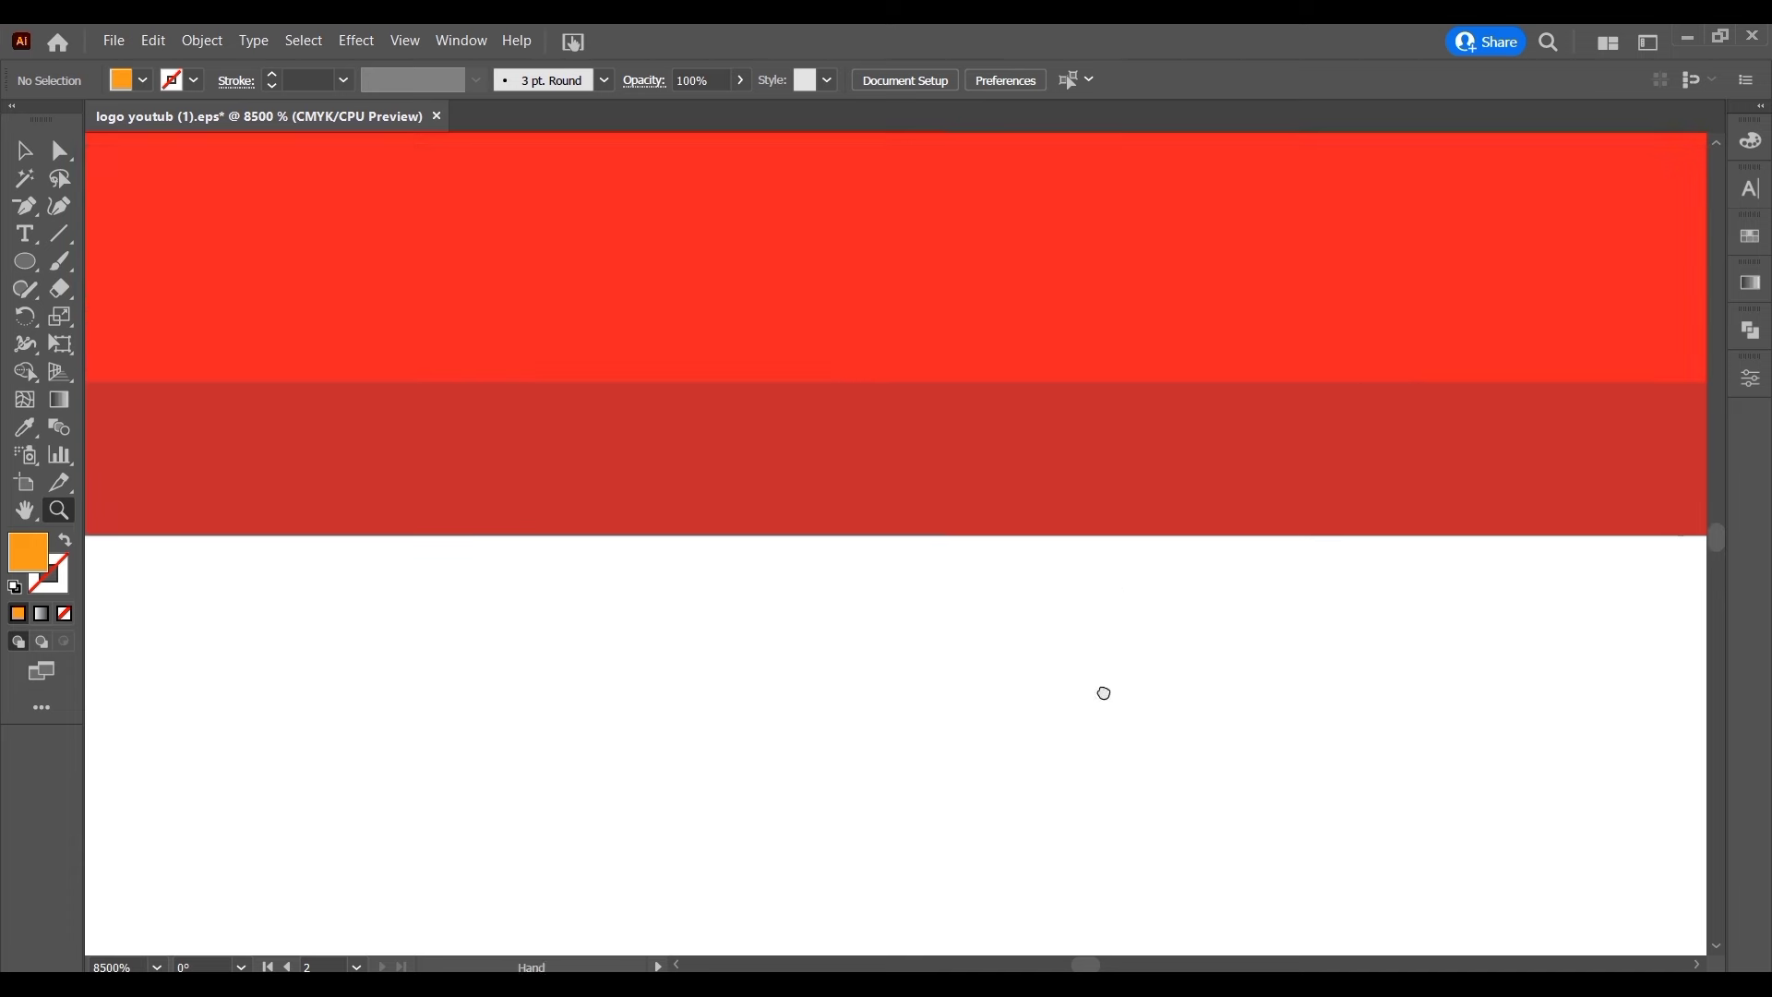
{"action": "left_click", "coordinate": [1128, 563]}
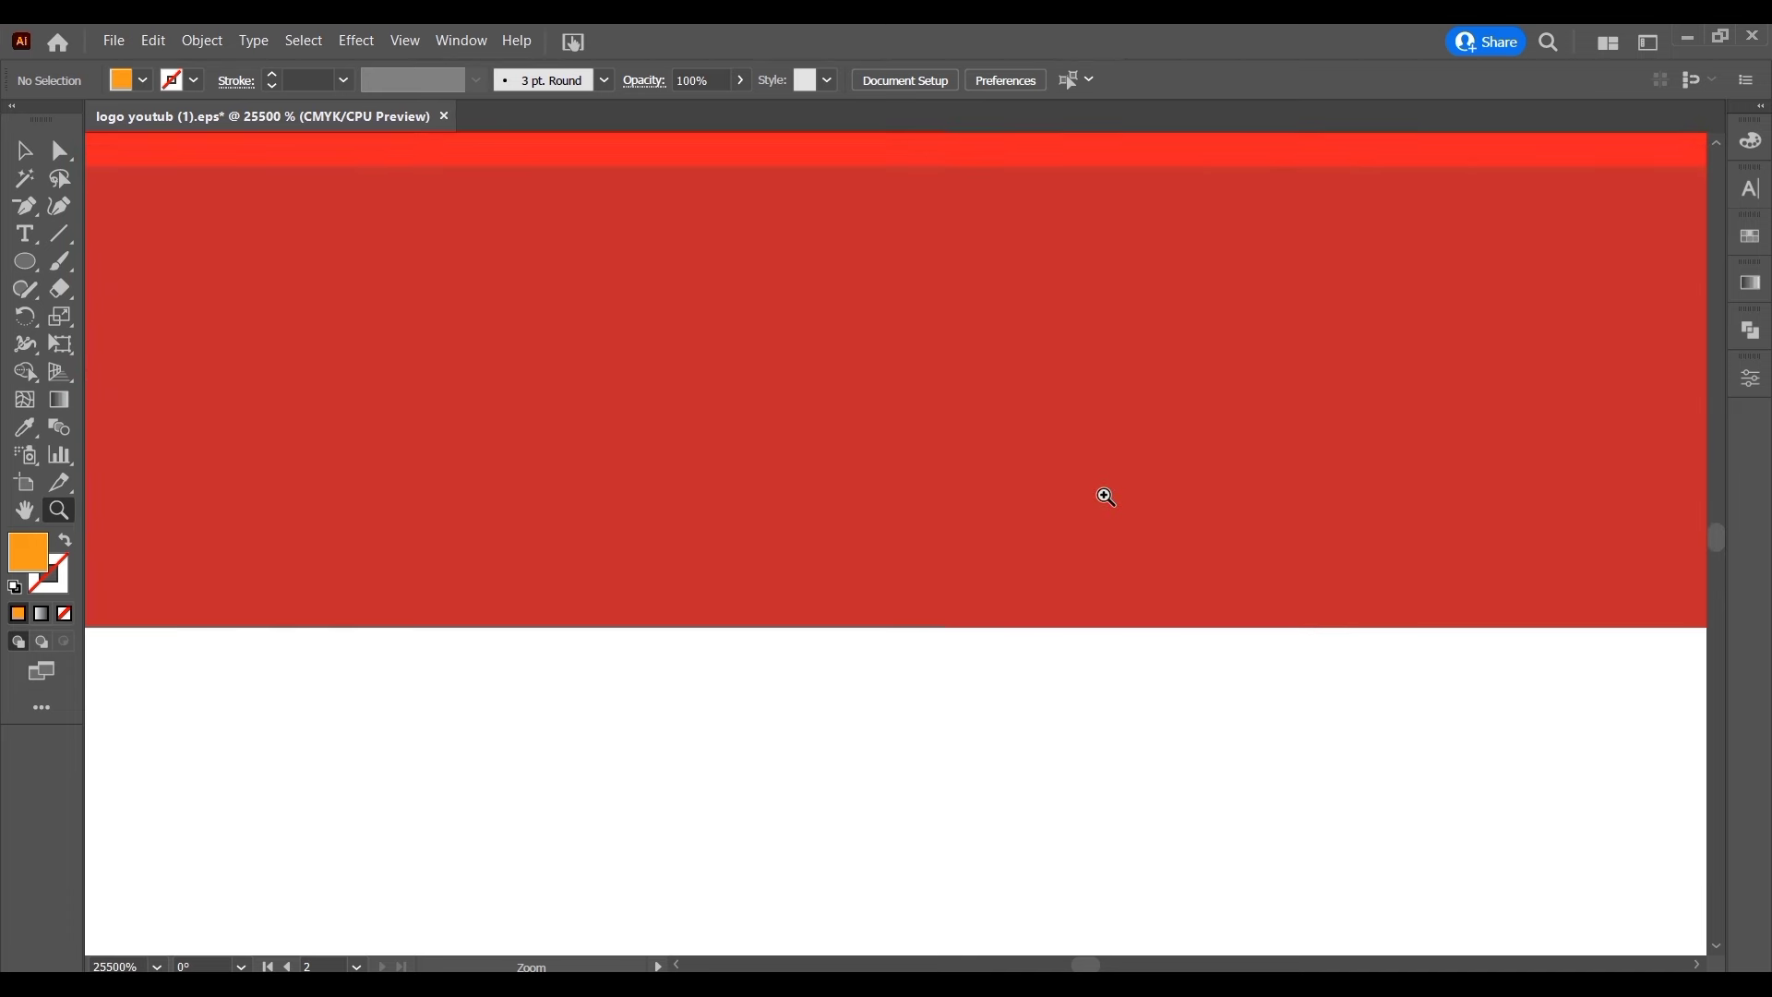
{"action": "scroll", "coordinate": [1083, 544], "scroll_direction": "up", "scroll_amount": 1}
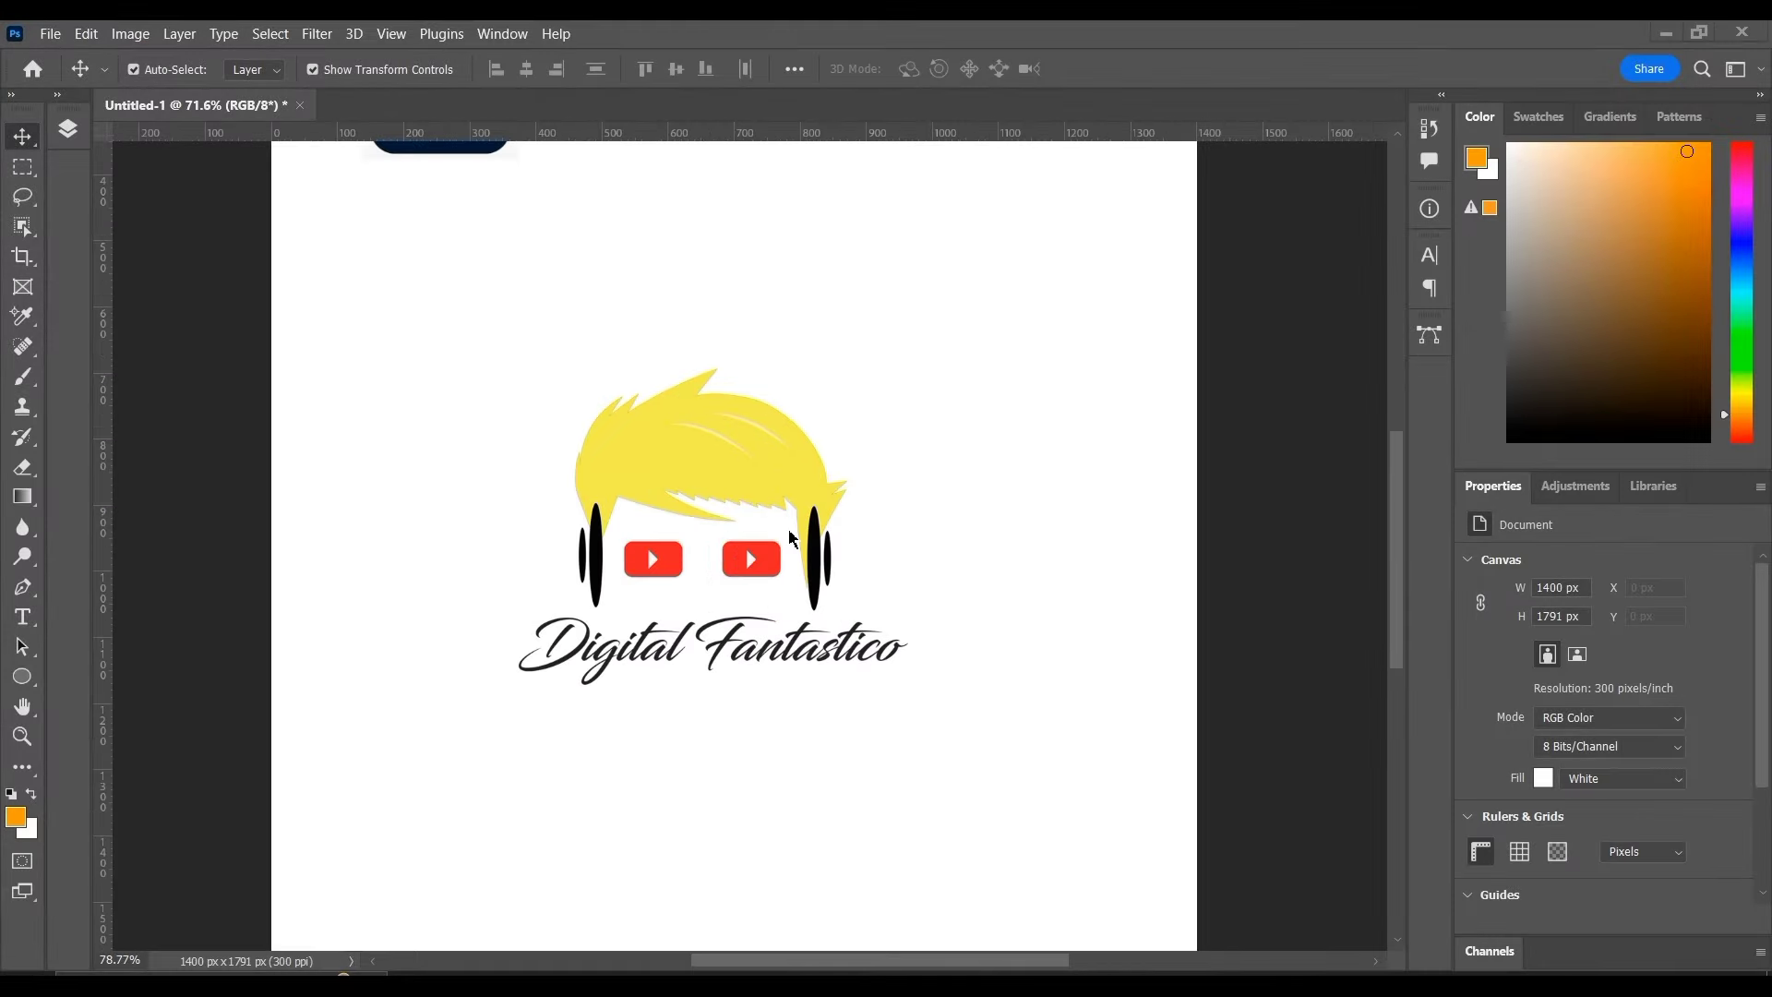
Alt+scroll over the hair edge up to about 7270% until individual pixels show
{"action": "scroll", "coordinate": [795, 517], "scroll_direction": "up", "scroll_amount": 2}
{"action": "scroll", "coordinate": [800, 506], "scroll_direction": "up", "scroll_amount": 1}
{"action": "scroll", "coordinate": [799, 502], "scroll_direction": "up", "scroll_amount": 1}
{"action": "scroll", "coordinate": [799, 502], "scroll_direction": "up", "scroll_amount": 2}
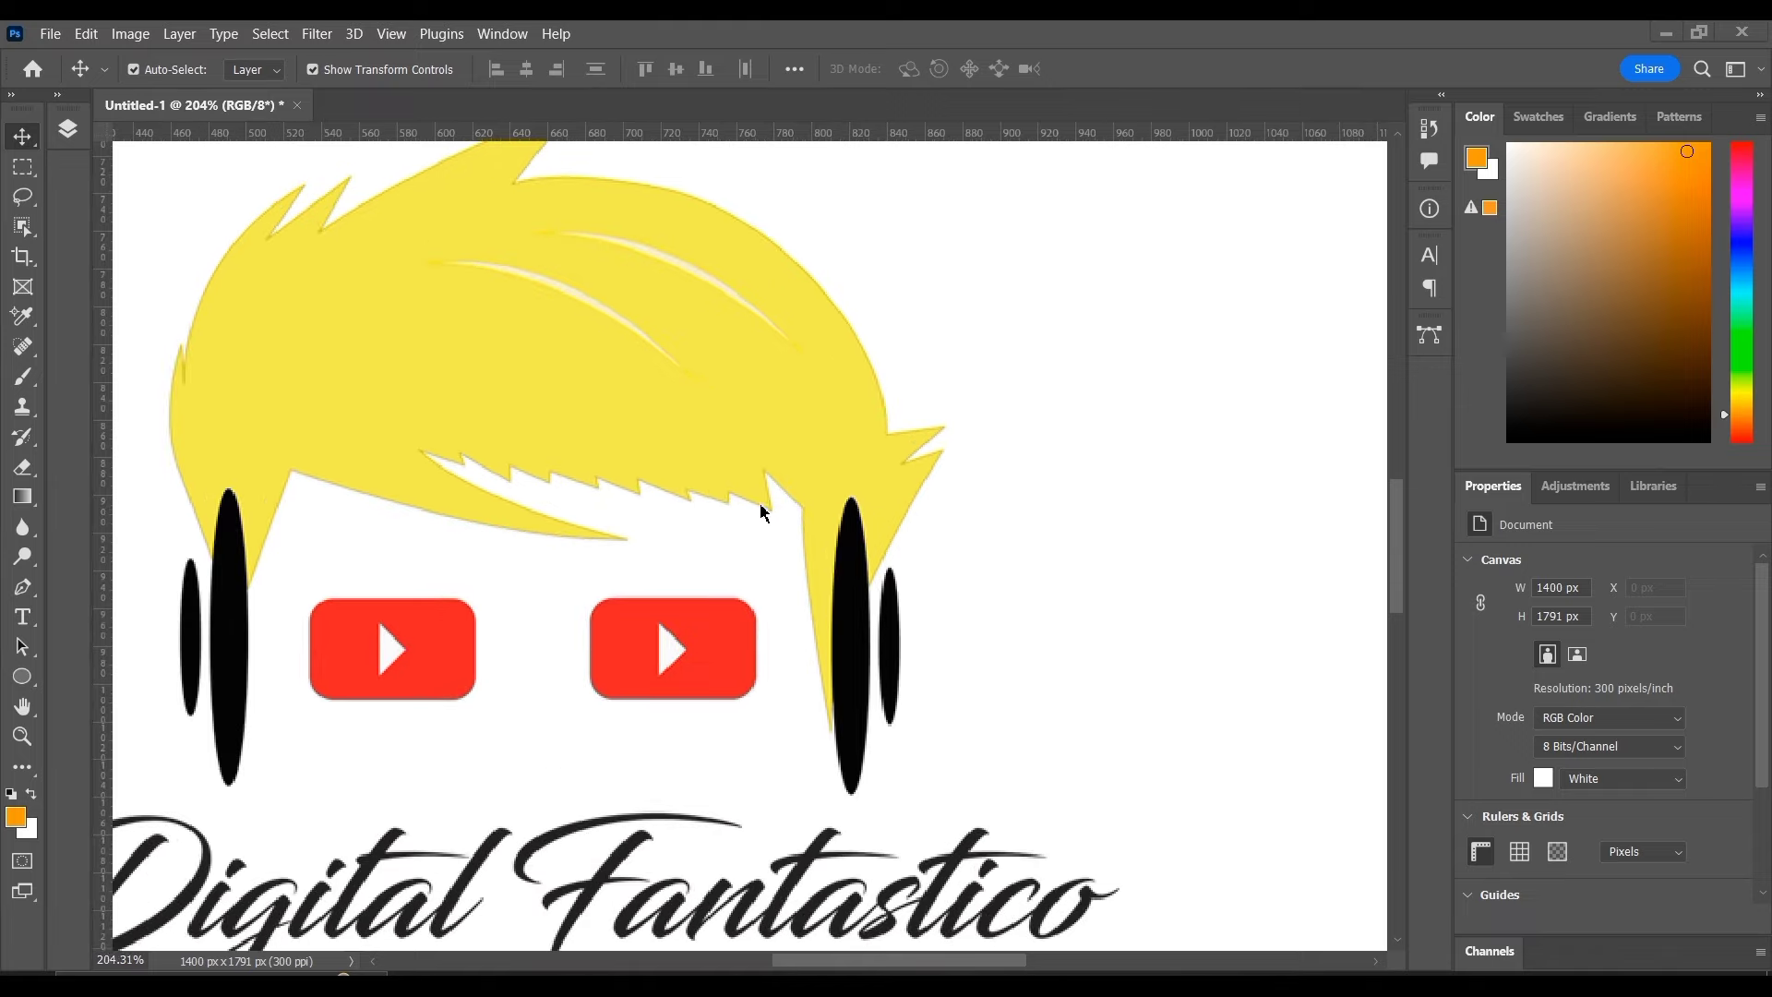
{"action": "scroll", "coordinate": [763, 507], "scroll_direction": "up", "scroll_amount": 1}
{"action": "scroll", "coordinate": [720, 542], "scroll_direction": "up", "scroll_amount": 2}
{"action": "scroll", "coordinate": [724, 514], "scroll_direction": "up", "scroll_amount": 1}
{"action": "scroll", "coordinate": [733, 502], "scroll_direction": "up", "scroll_amount": 1}
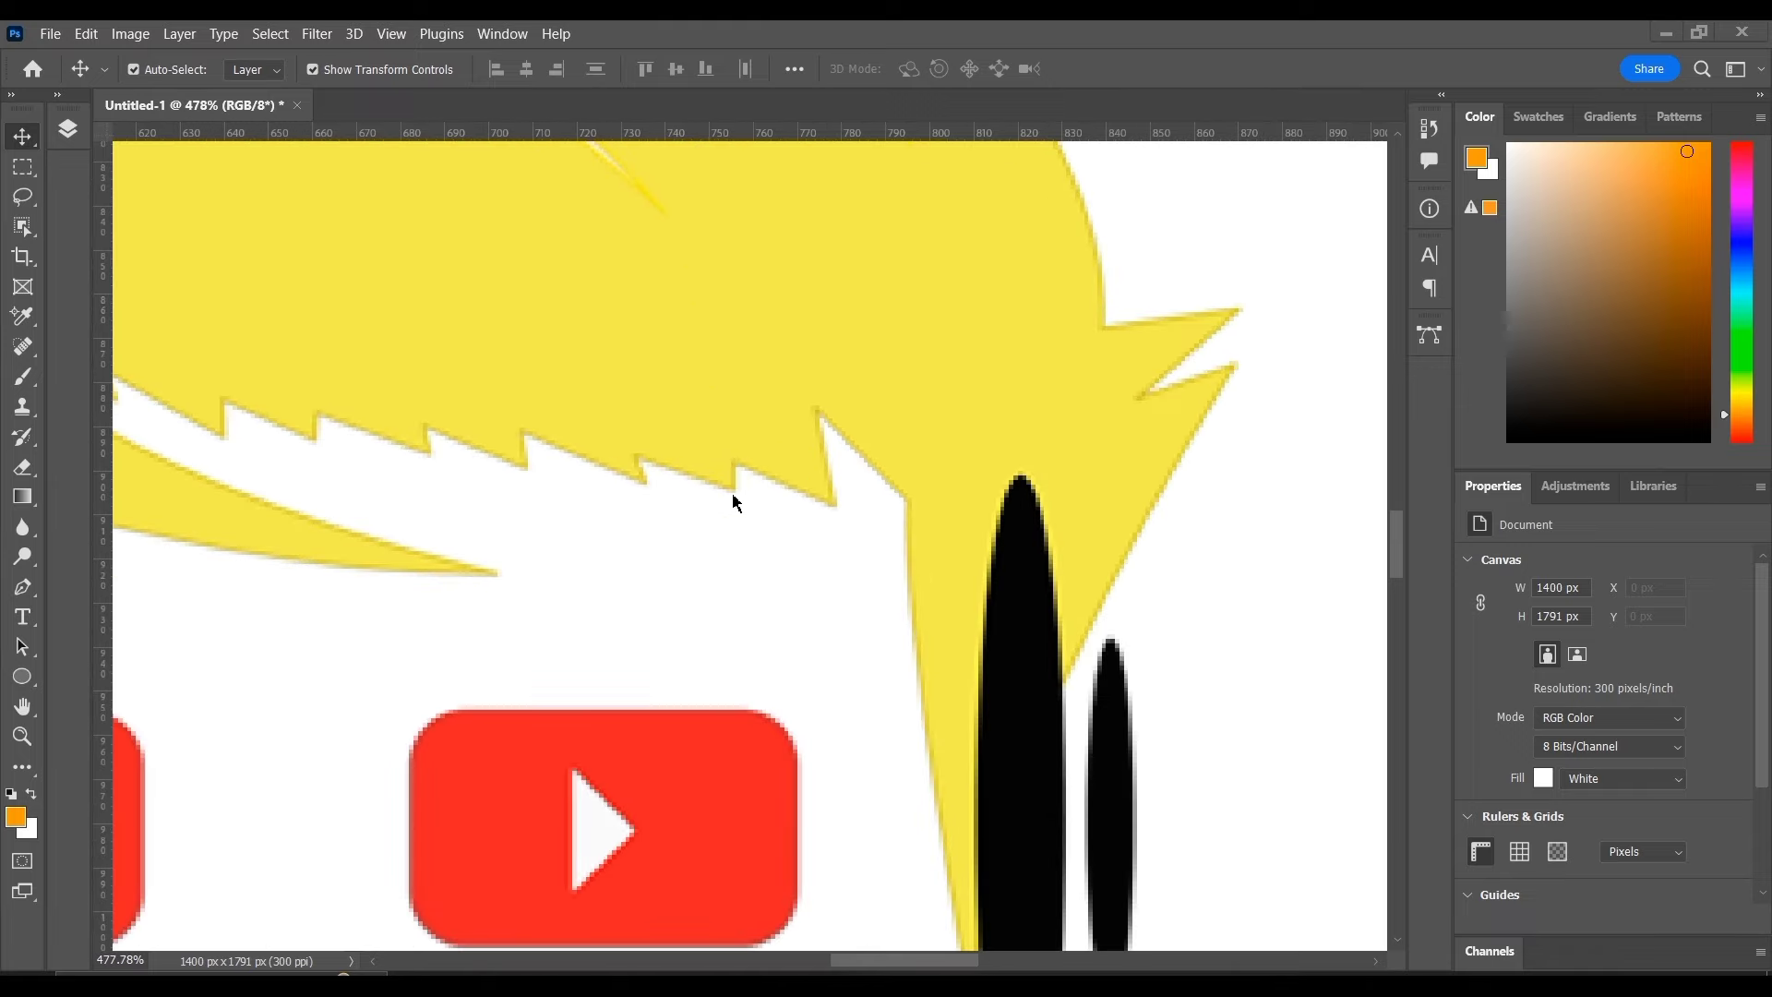
{"action": "scroll", "coordinate": [733, 502], "scroll_direction": "up", "scroll_amount": 2}
{"action": "scroll", "coordinate": [732, 503], "scroll_direction": "up", "scroll_amount": 1}
{"action": "scroll", "coordinate": [733, 502], "scroll_direction": "up", "scroll_amount": 1}
{"action": "scroll", "coordinate": [733, 502], "scroll_direction": "up", "scroll_amount": 1}
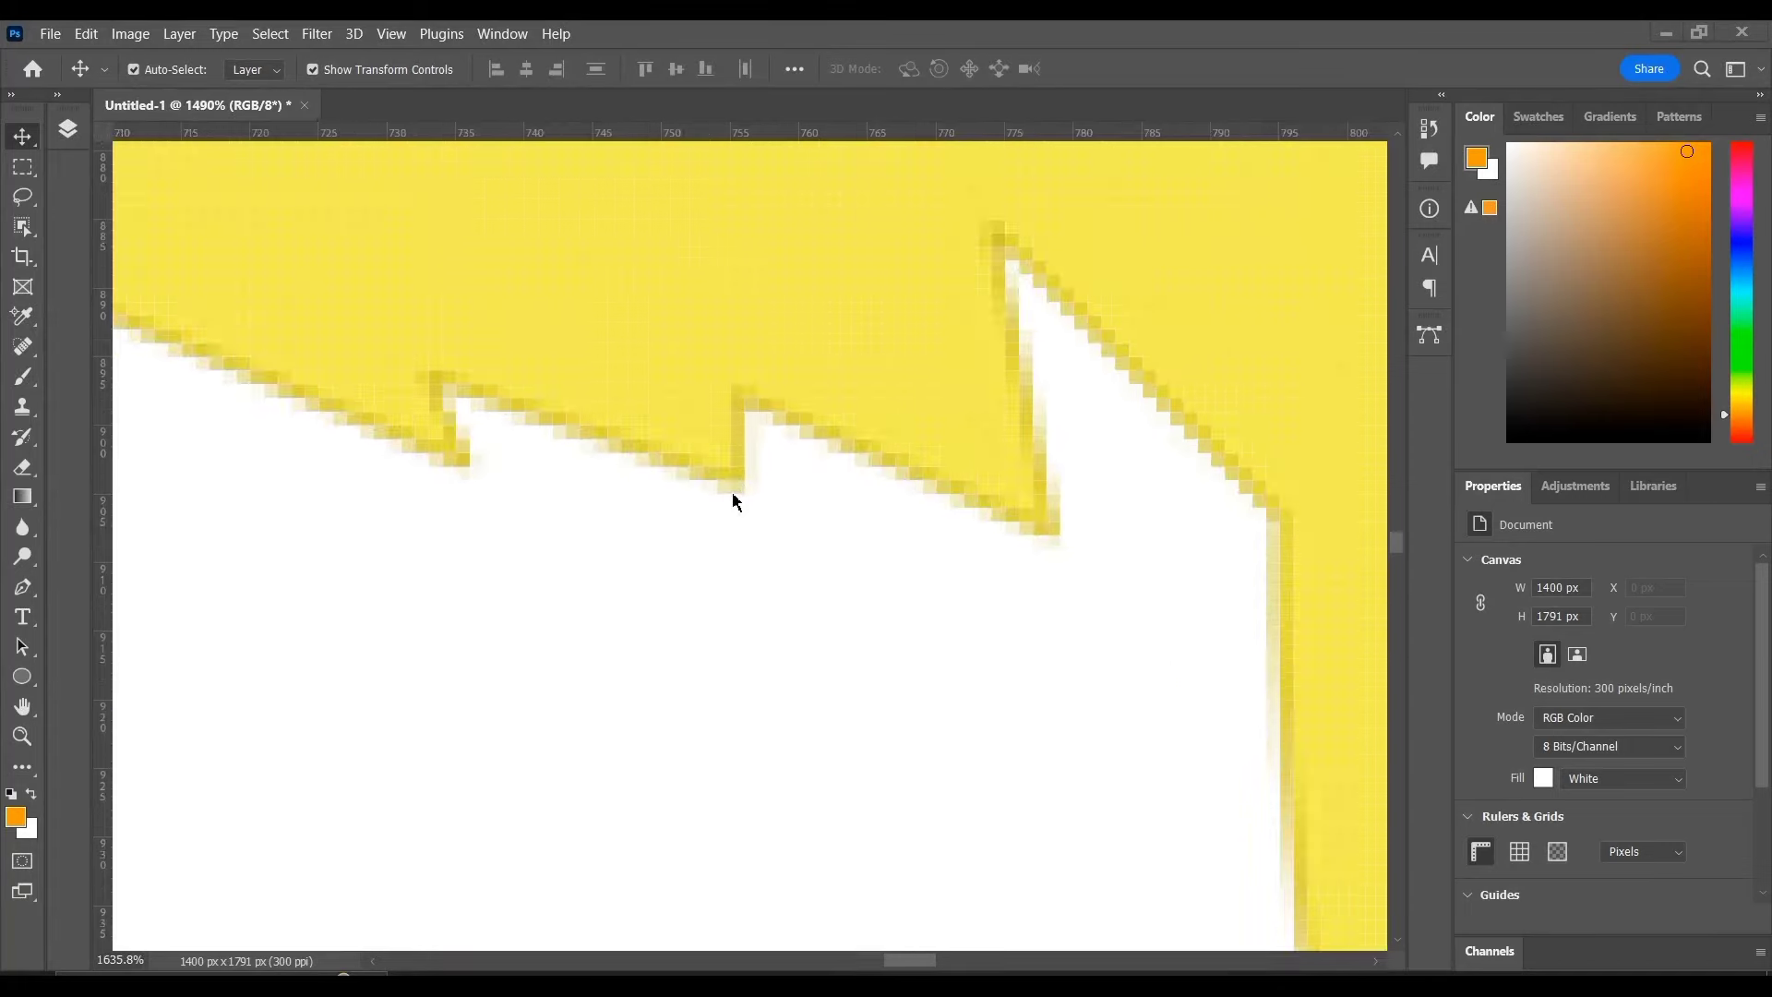
{"action": "scroll", "coordinate": [733, 496], "scroll_direction": "up", "scroll_amount": 1}
{"action": "scroll", "coordinate": [733, 497], "scroll_direction": "up", "scroll_amount": 1}
{"action": "scroll", "coordinate": [735, 422], "scroll_direction": "up", "scroll_amount": 1}
{"action": "scroll", "coordinate": [736, 422], "scroll_direction": "up", "scroll_amount": 1}
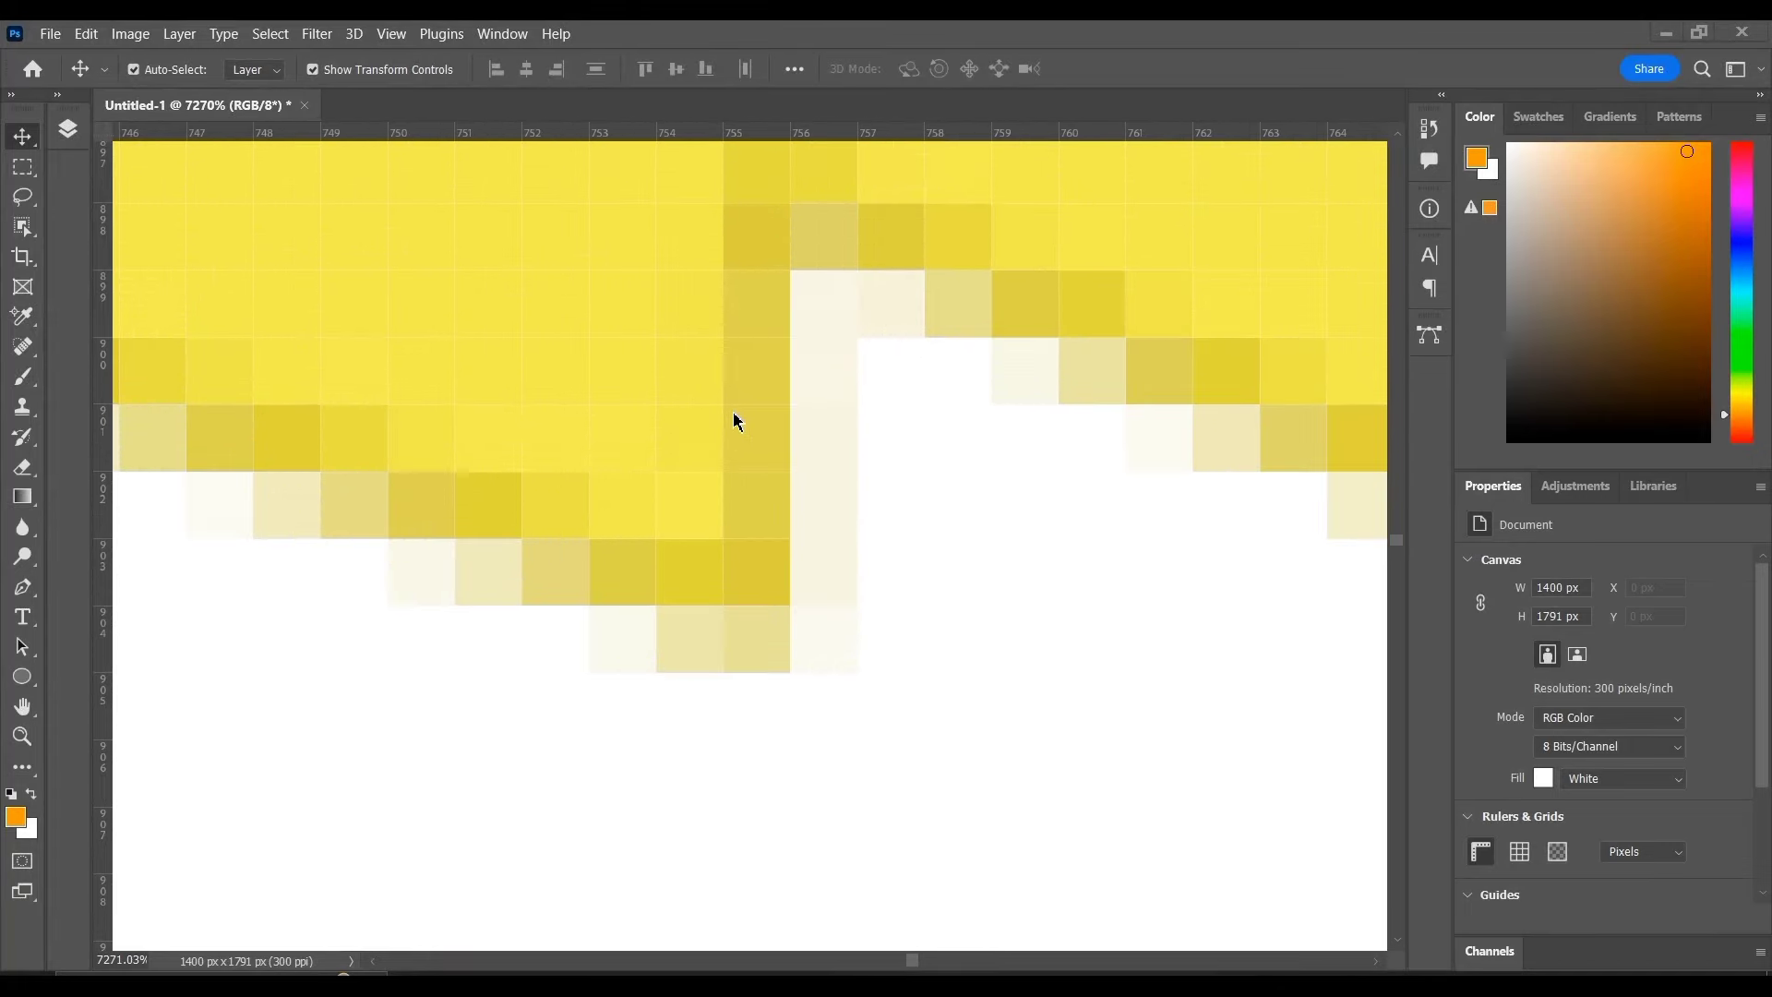
{"action": "scroll", "coordinate": [736, 421], "scroll_direction": "up", "scroll_amount": 1}
{"action": "scroll", "coordinate": [736, 422], "scroll_direction": "up", "scroll_amount": 1}
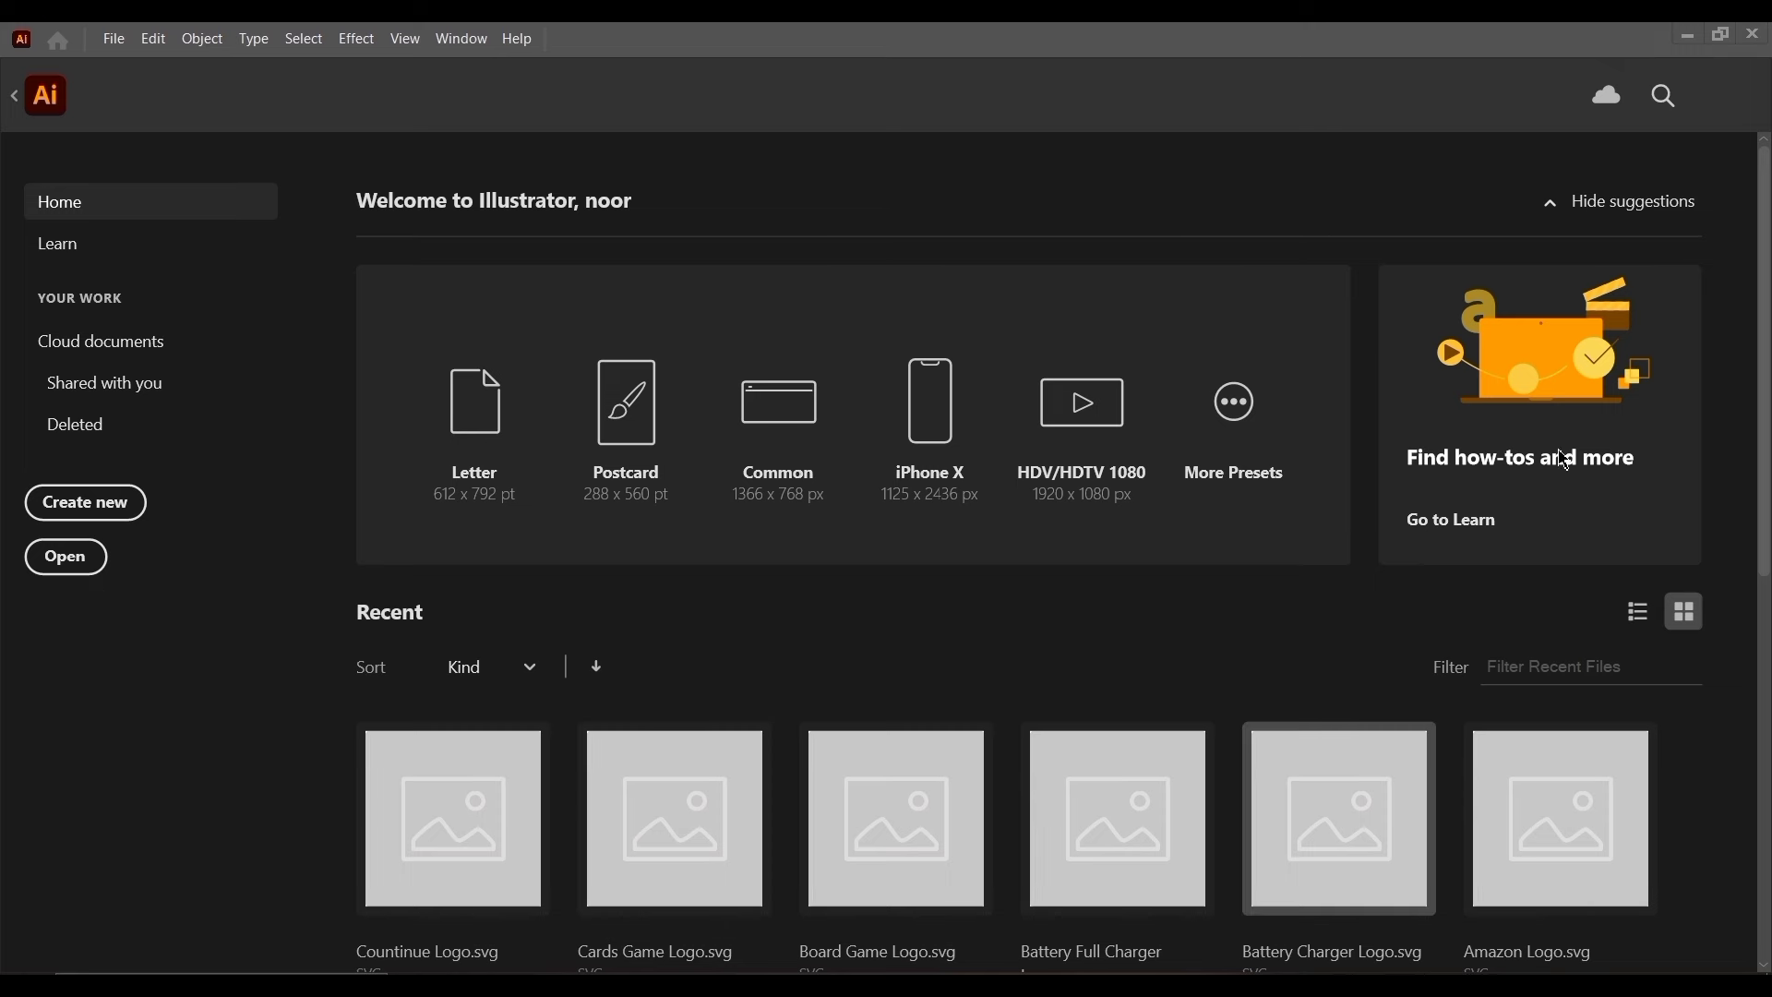
From Illustrator's Home screen, start a new document with Create new
{"action": "left_click_drag", "start_coordinate": [1768, 242], "coordinate": [1756, 367]}
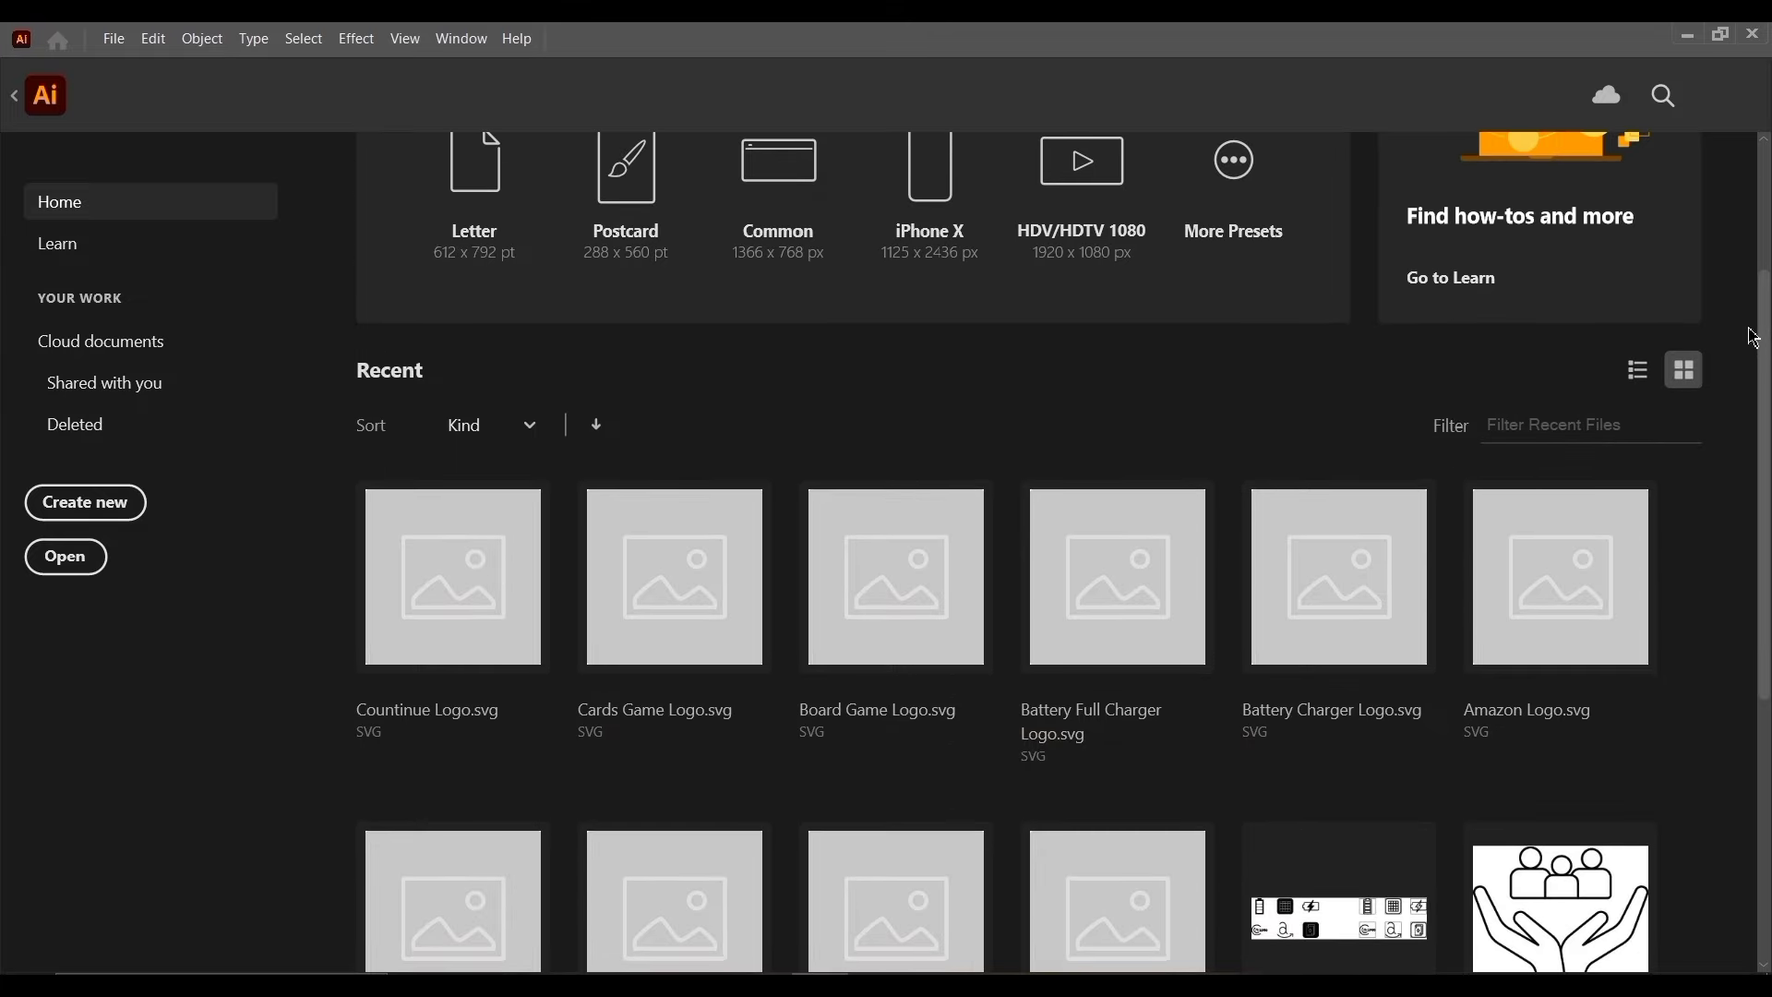
{"action": "scroll", "coordinate": [1551, 424], "scroll_direction": "up", "scroll_amount": 3}
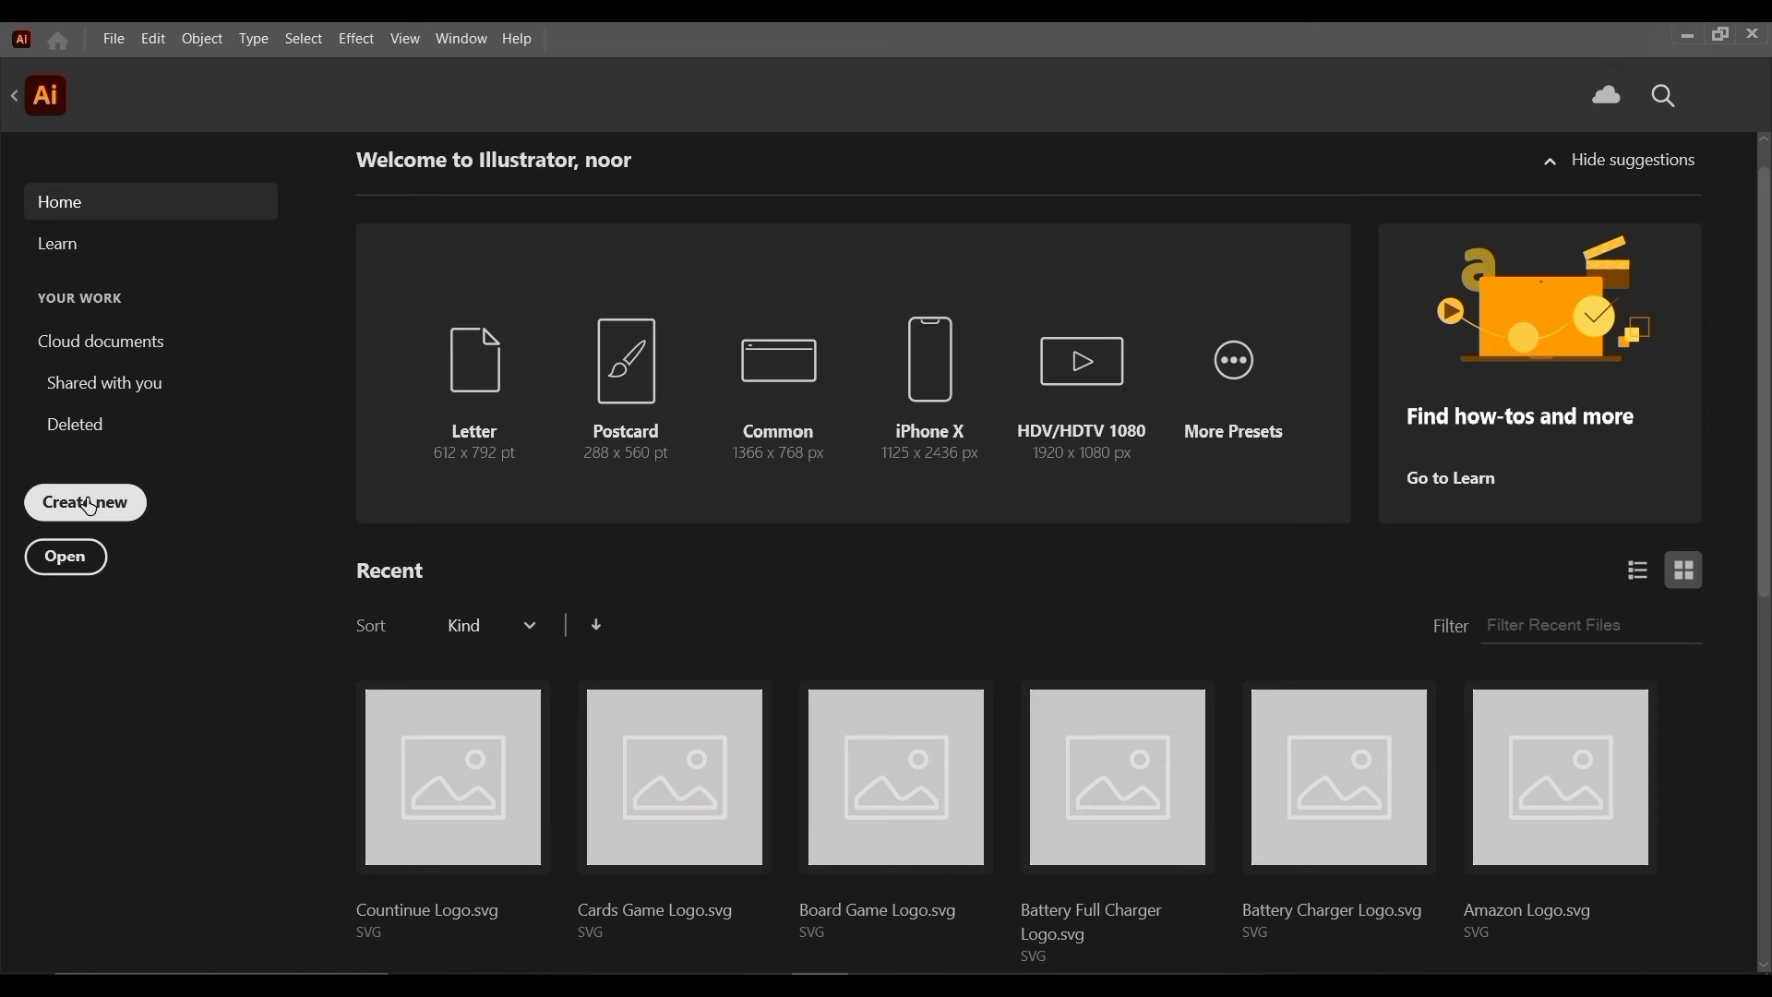
{"action": "left_click", "coordinate": [90, 506]}
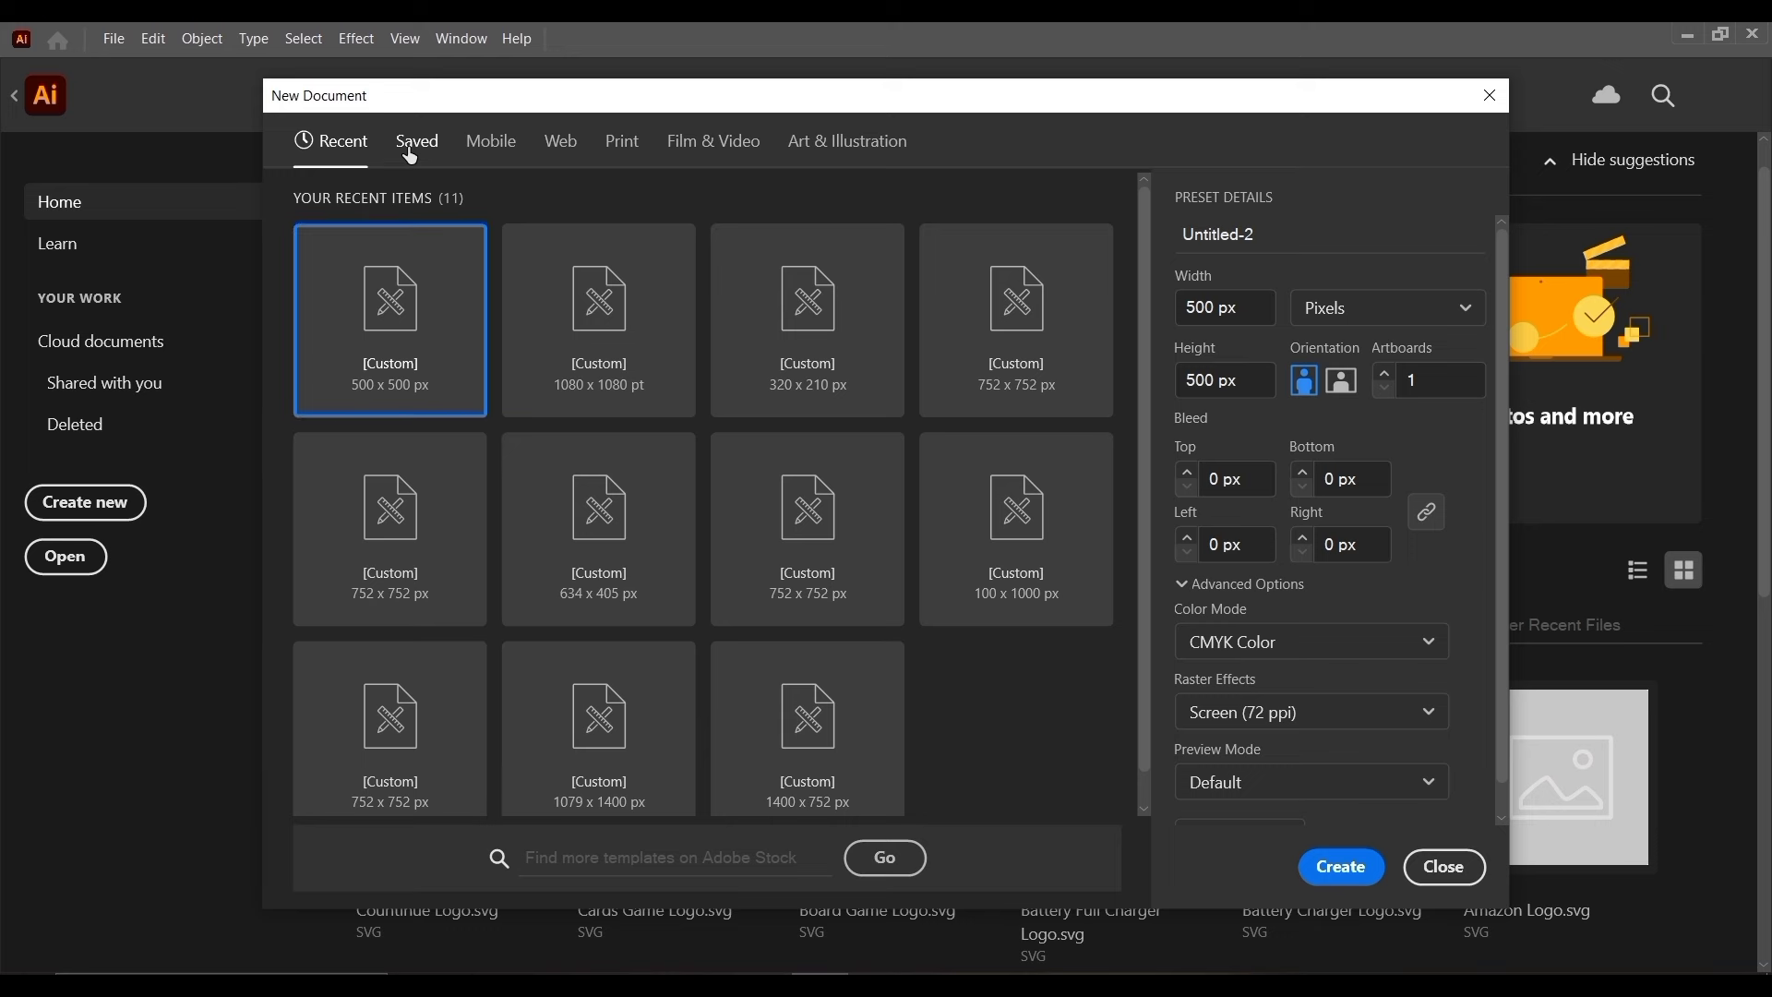
Choose the Art & Illustration Poster preset (1296 × 1728 pt) and name it 'class 1'
{"action": "left_click", "coordinate": [412, 159]}
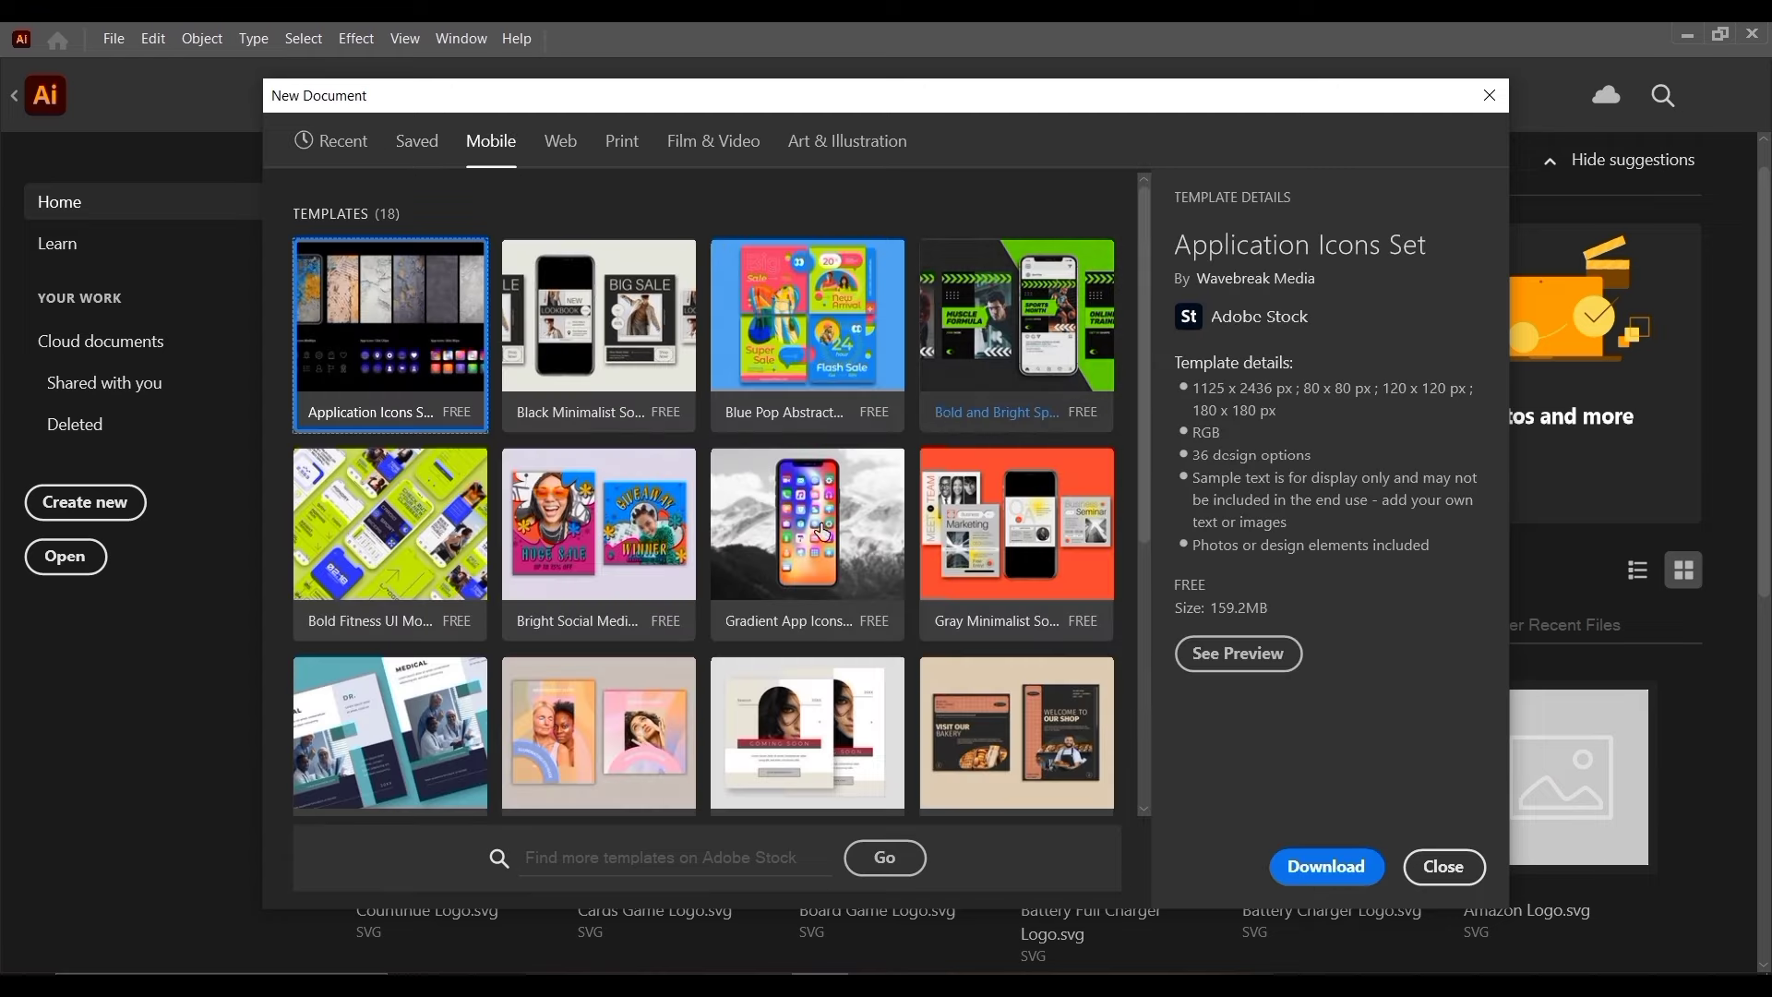
{"action": "scroll", "coordinate": [766, 583], "scroll_direction": "down", "scroll_amount": 5}
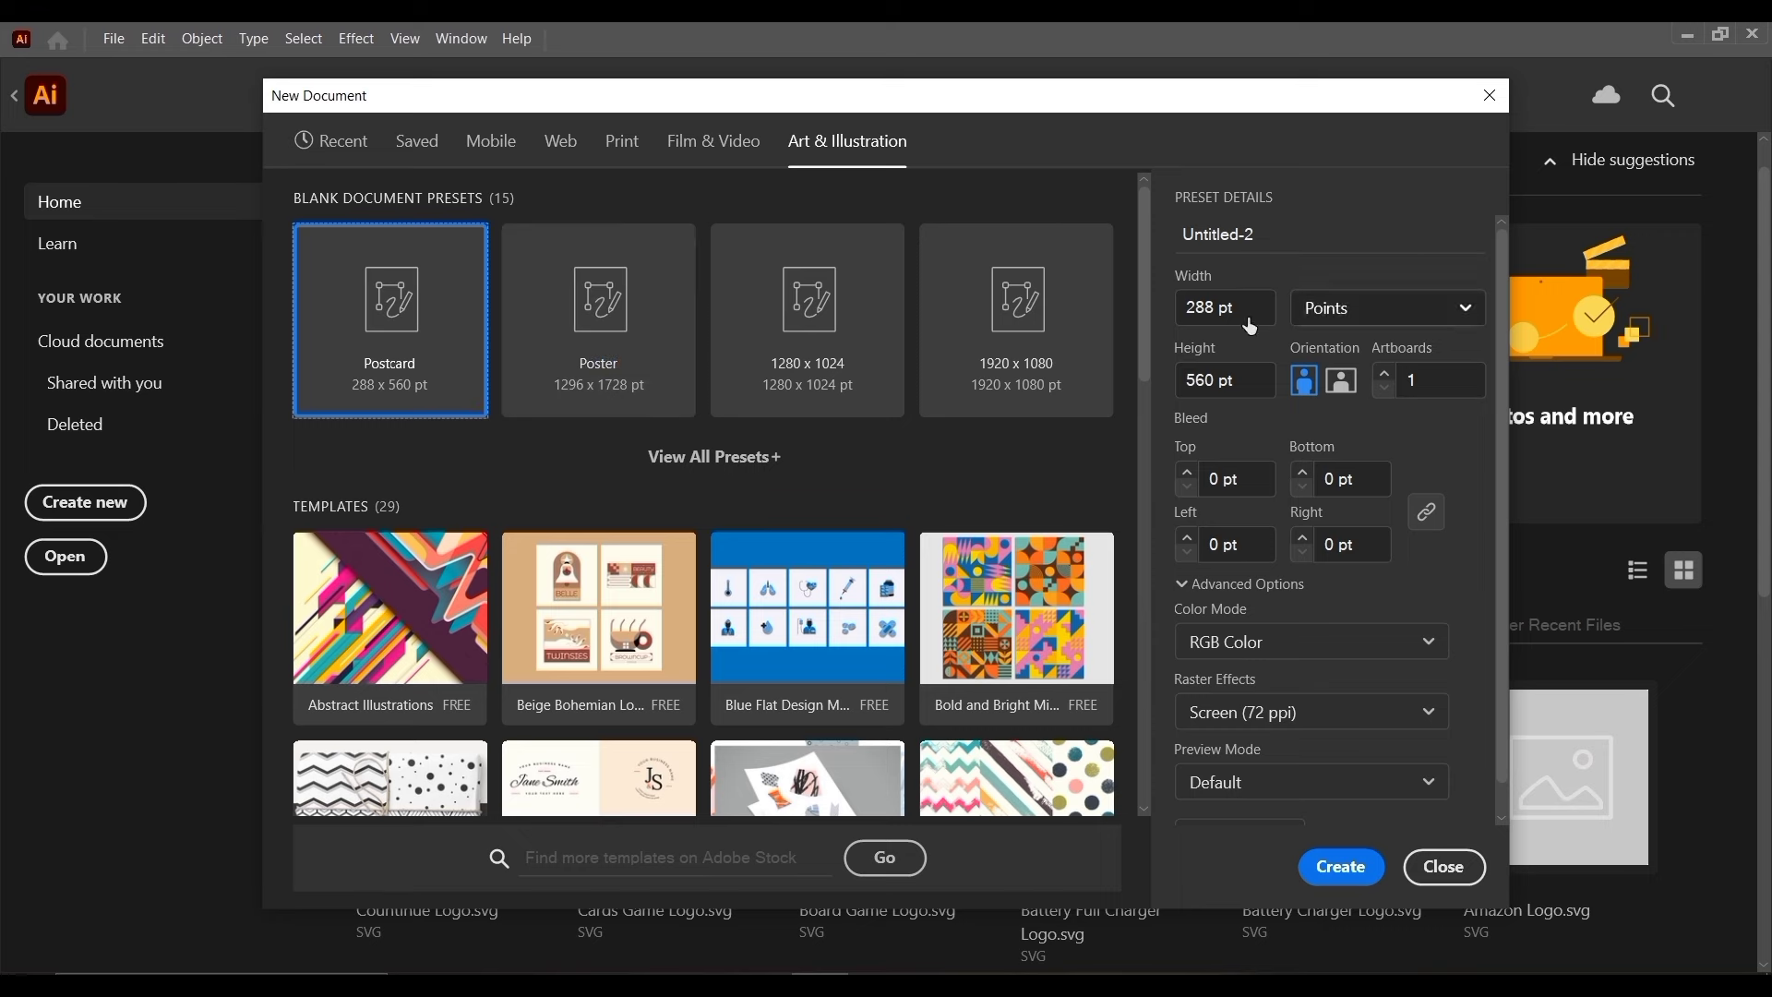
{"action": "left_click", "coordinate": [627, 287]}
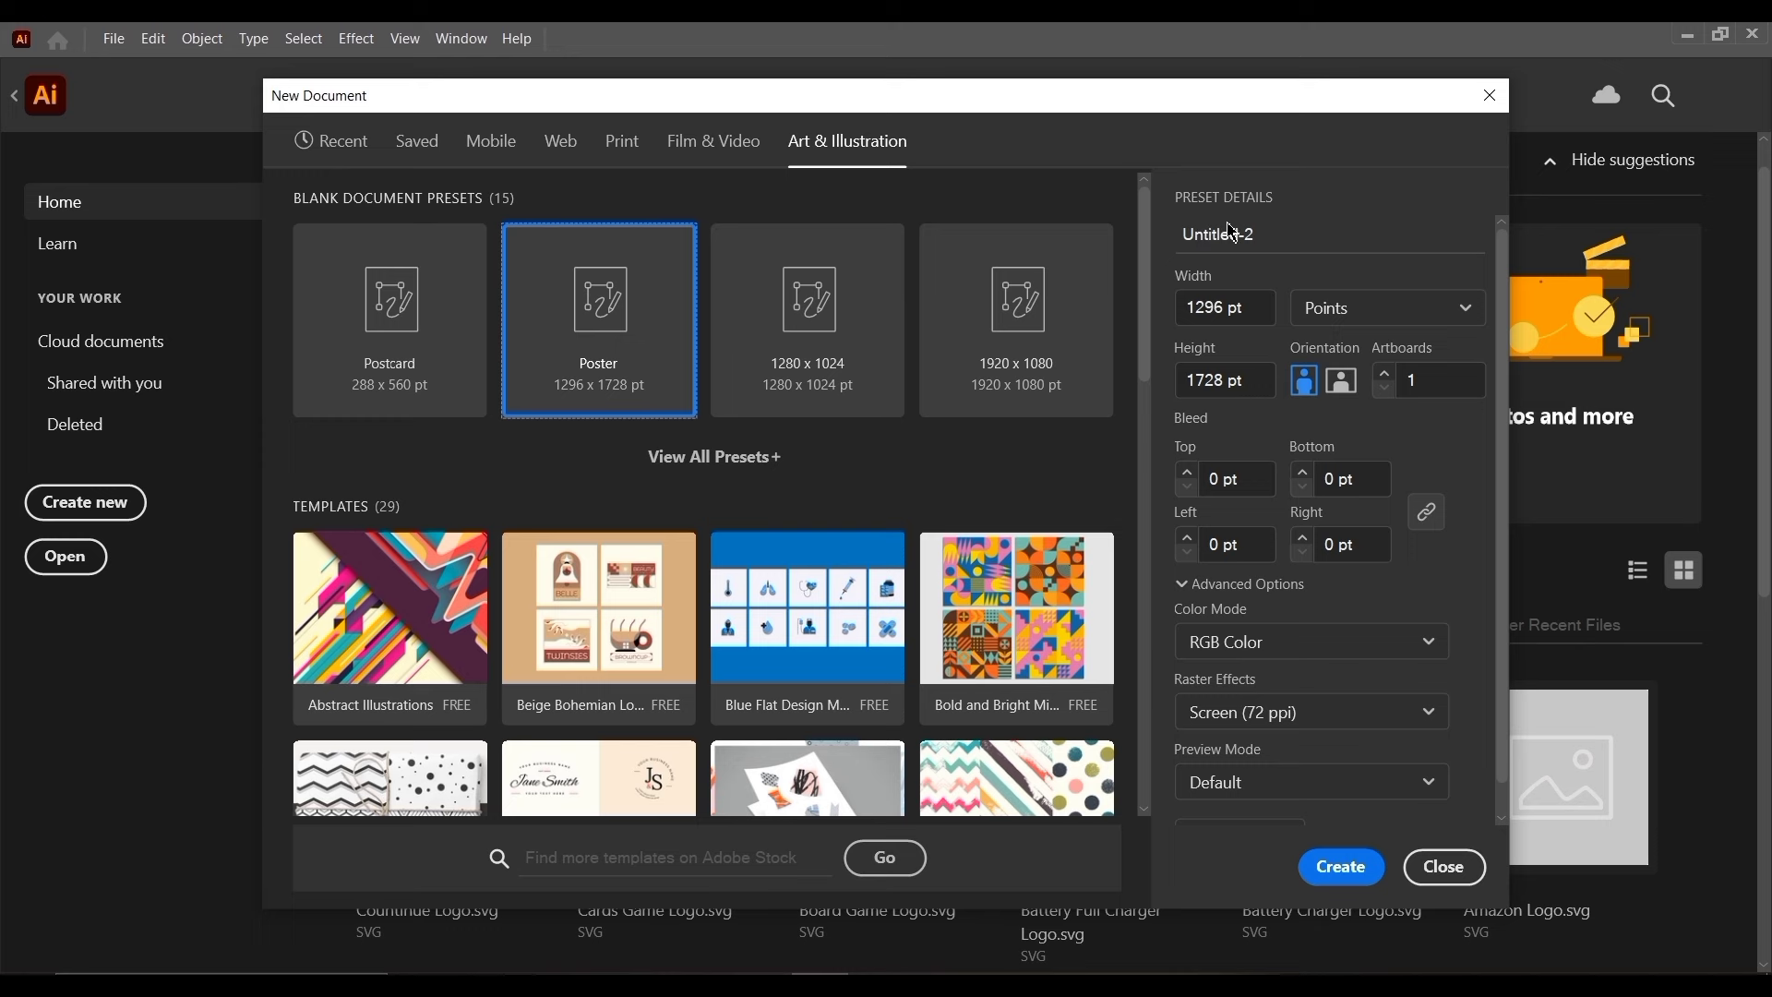
{"action": "left_click", "coordinate": [1297, 237]}
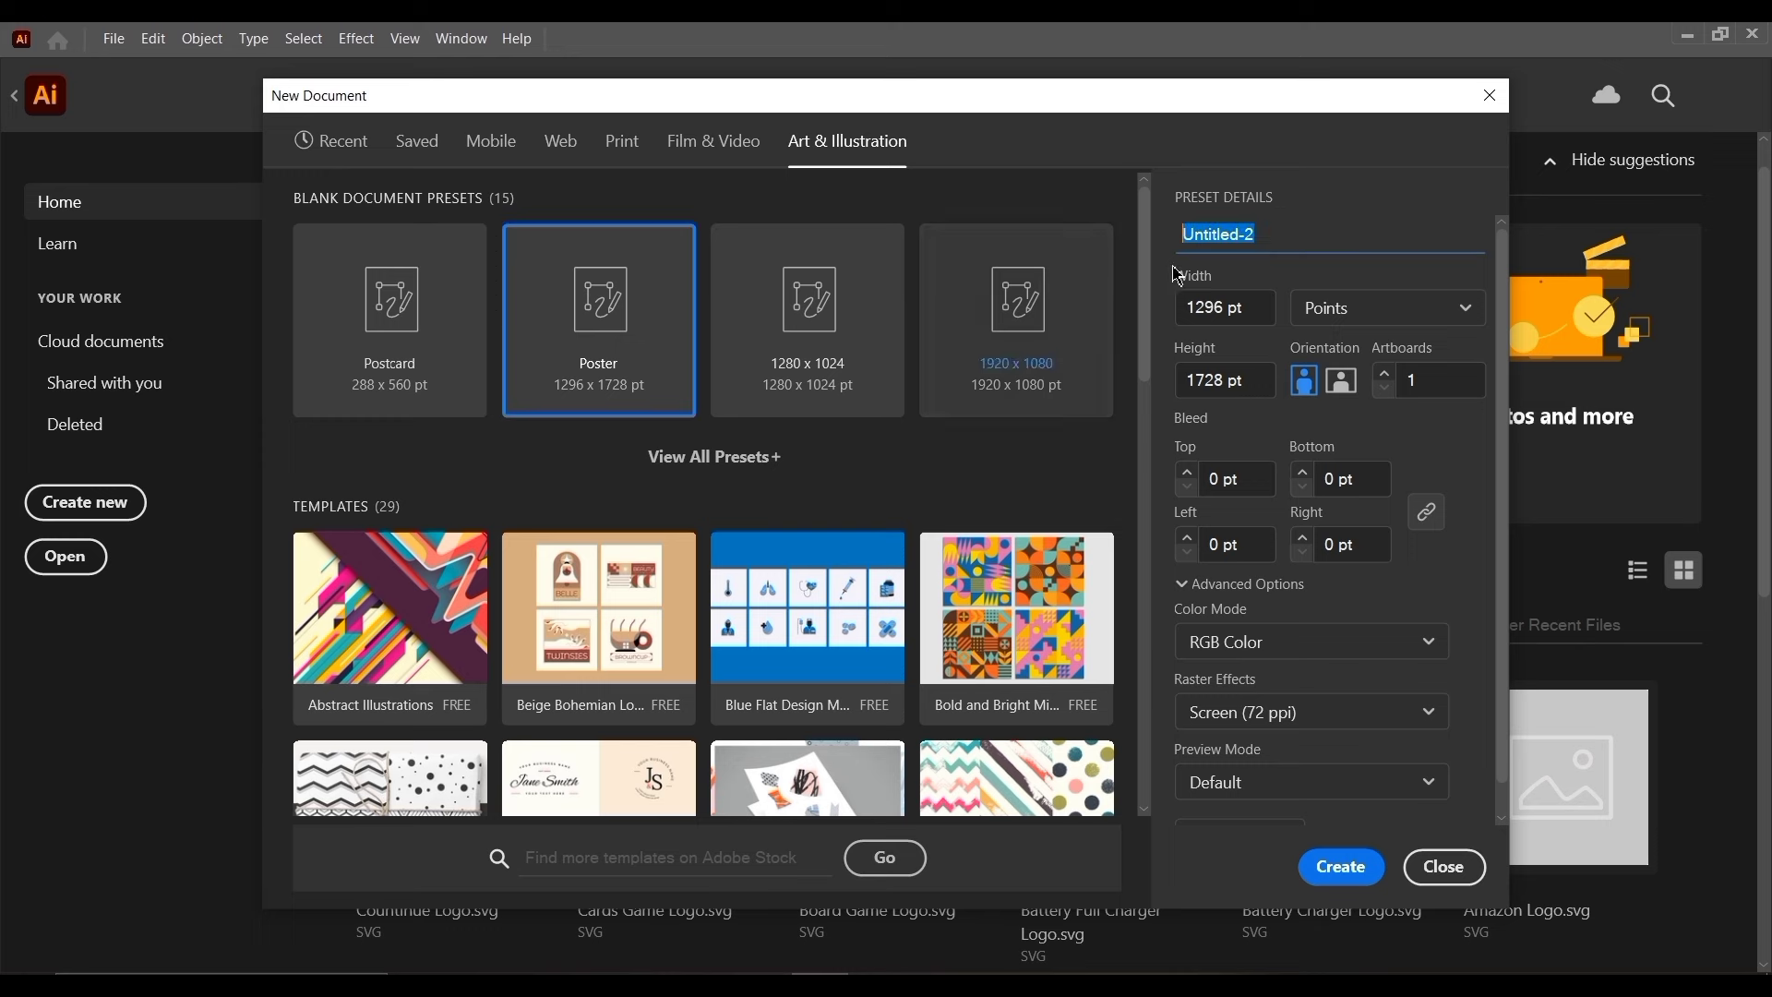
{"action": "type", "text": "class 1"}
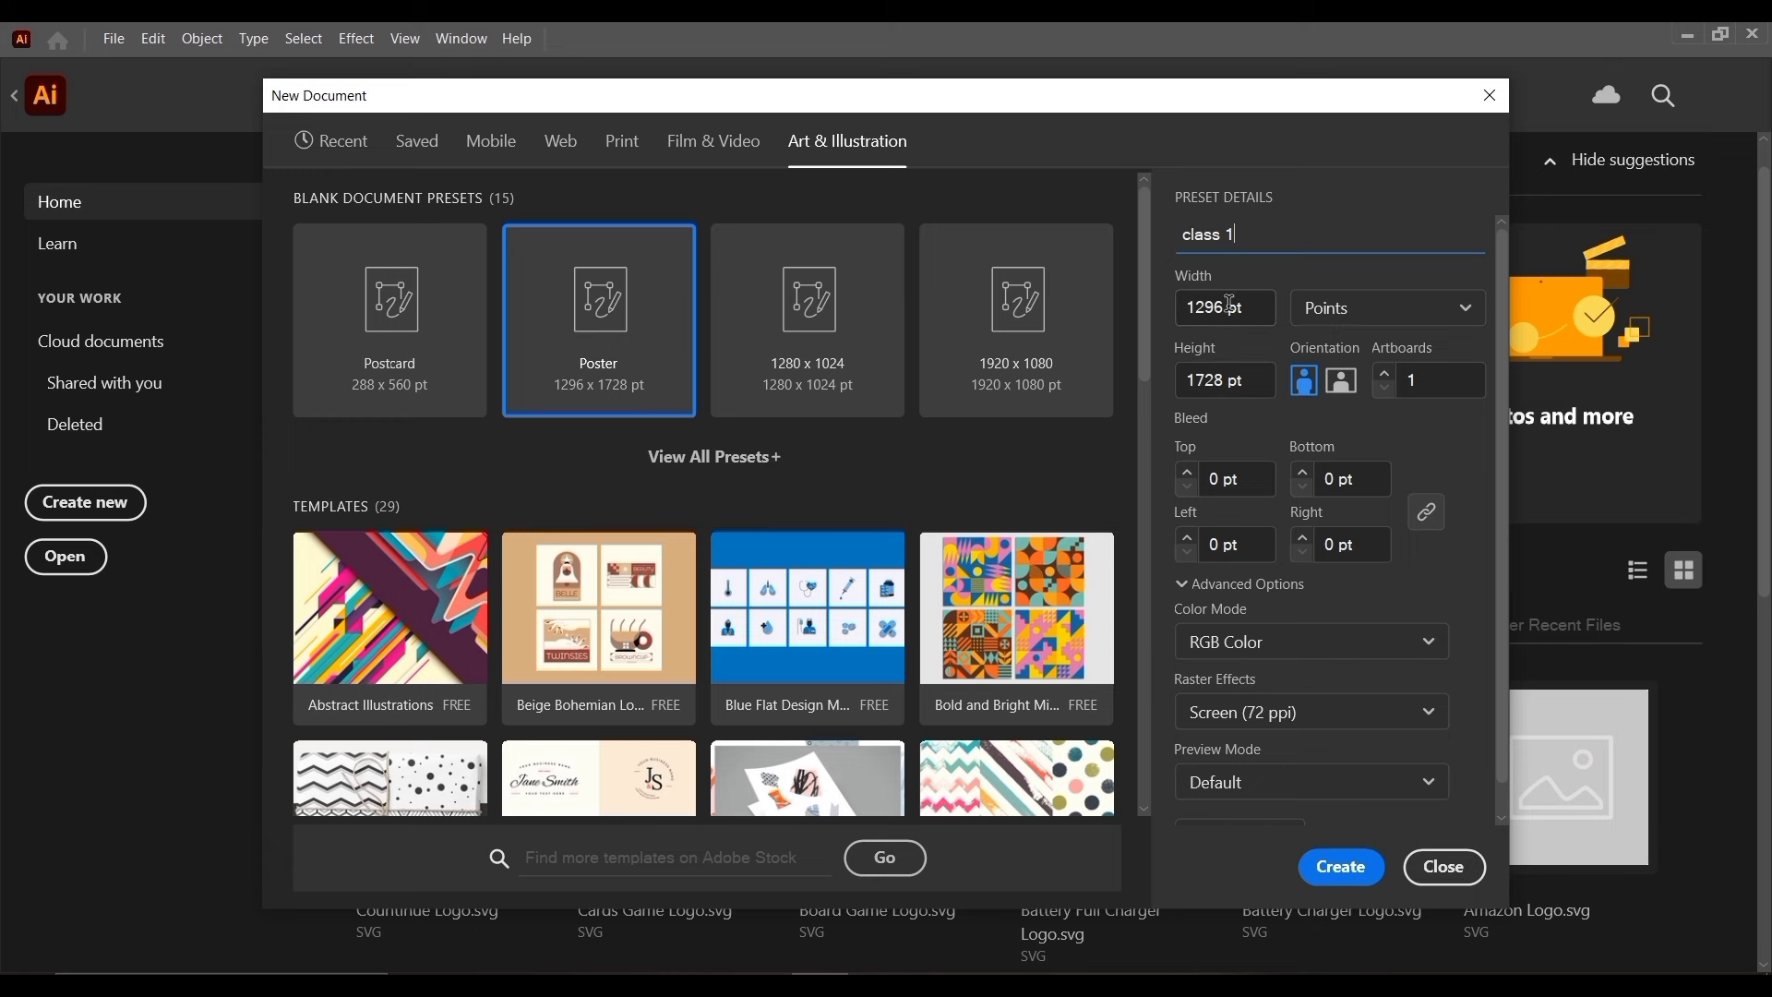
Set the document size to 500 × 500 and measure it in Pixels
{"action": "left_click", "coordinate": [1231, 308]}
{"action": "type", "text": "500"}
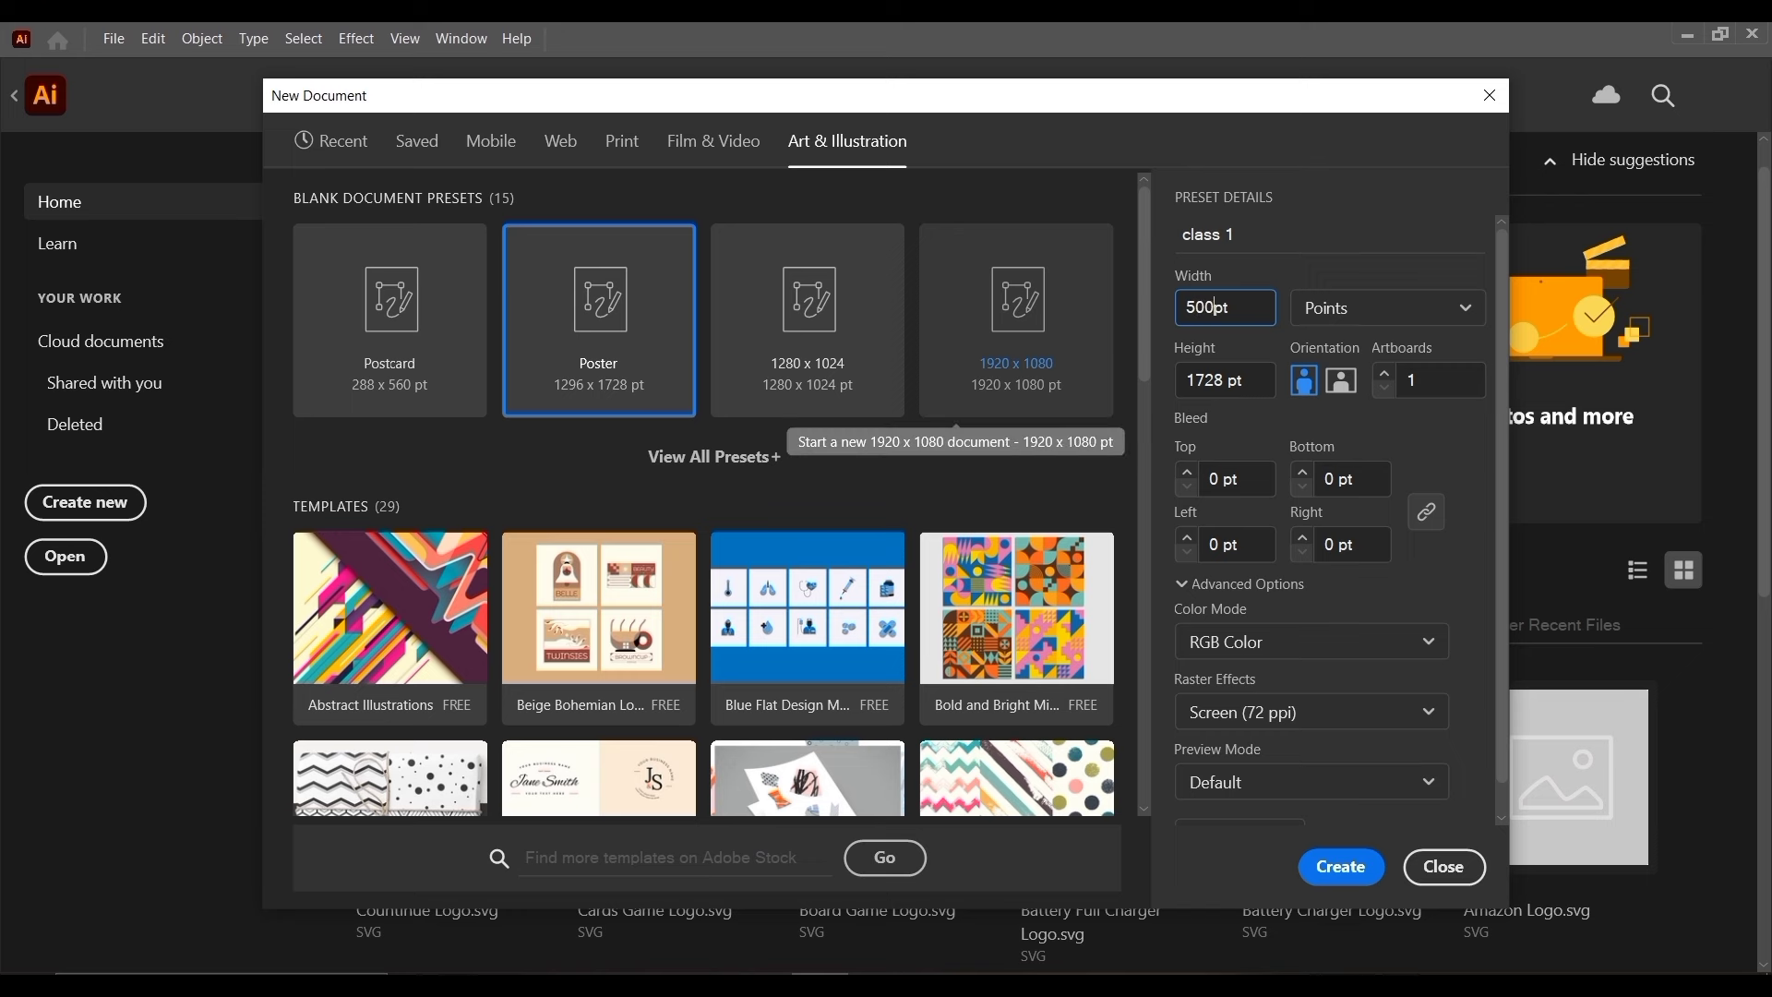
{"action": "key", "text": "Tab"}
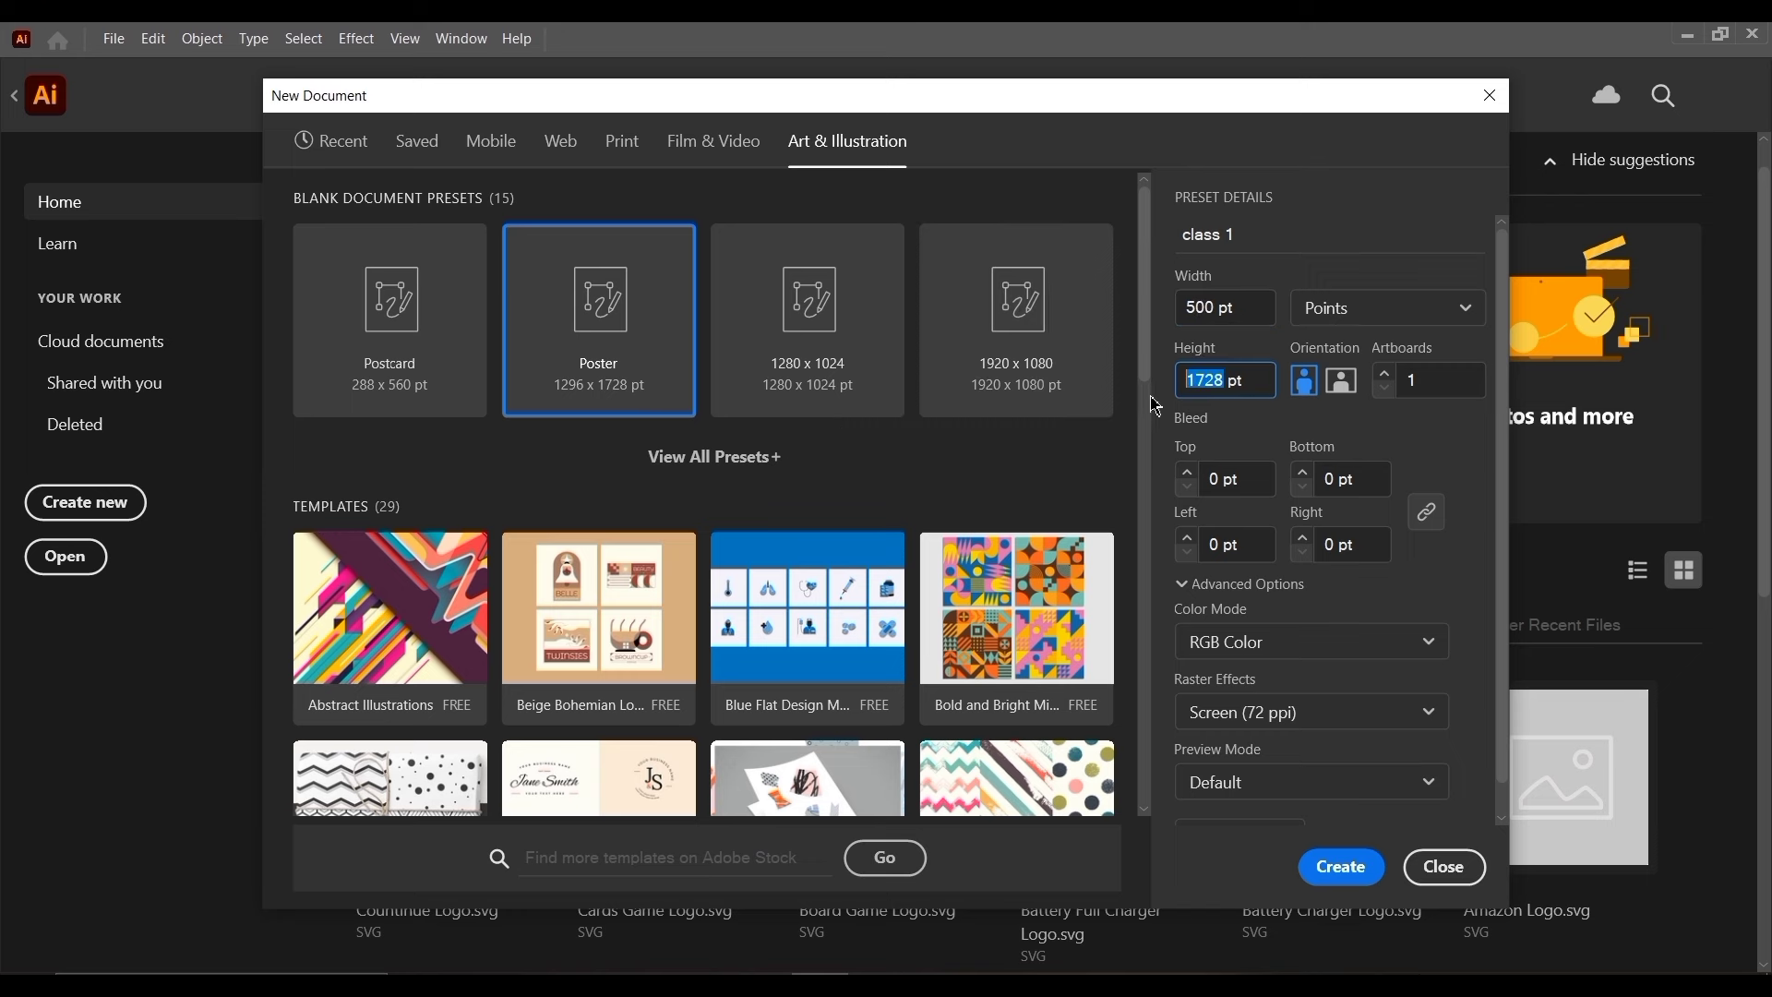
{"action": "type", "text": "500"}
{"action": "left_click", "coordinate": [1425, 312]}
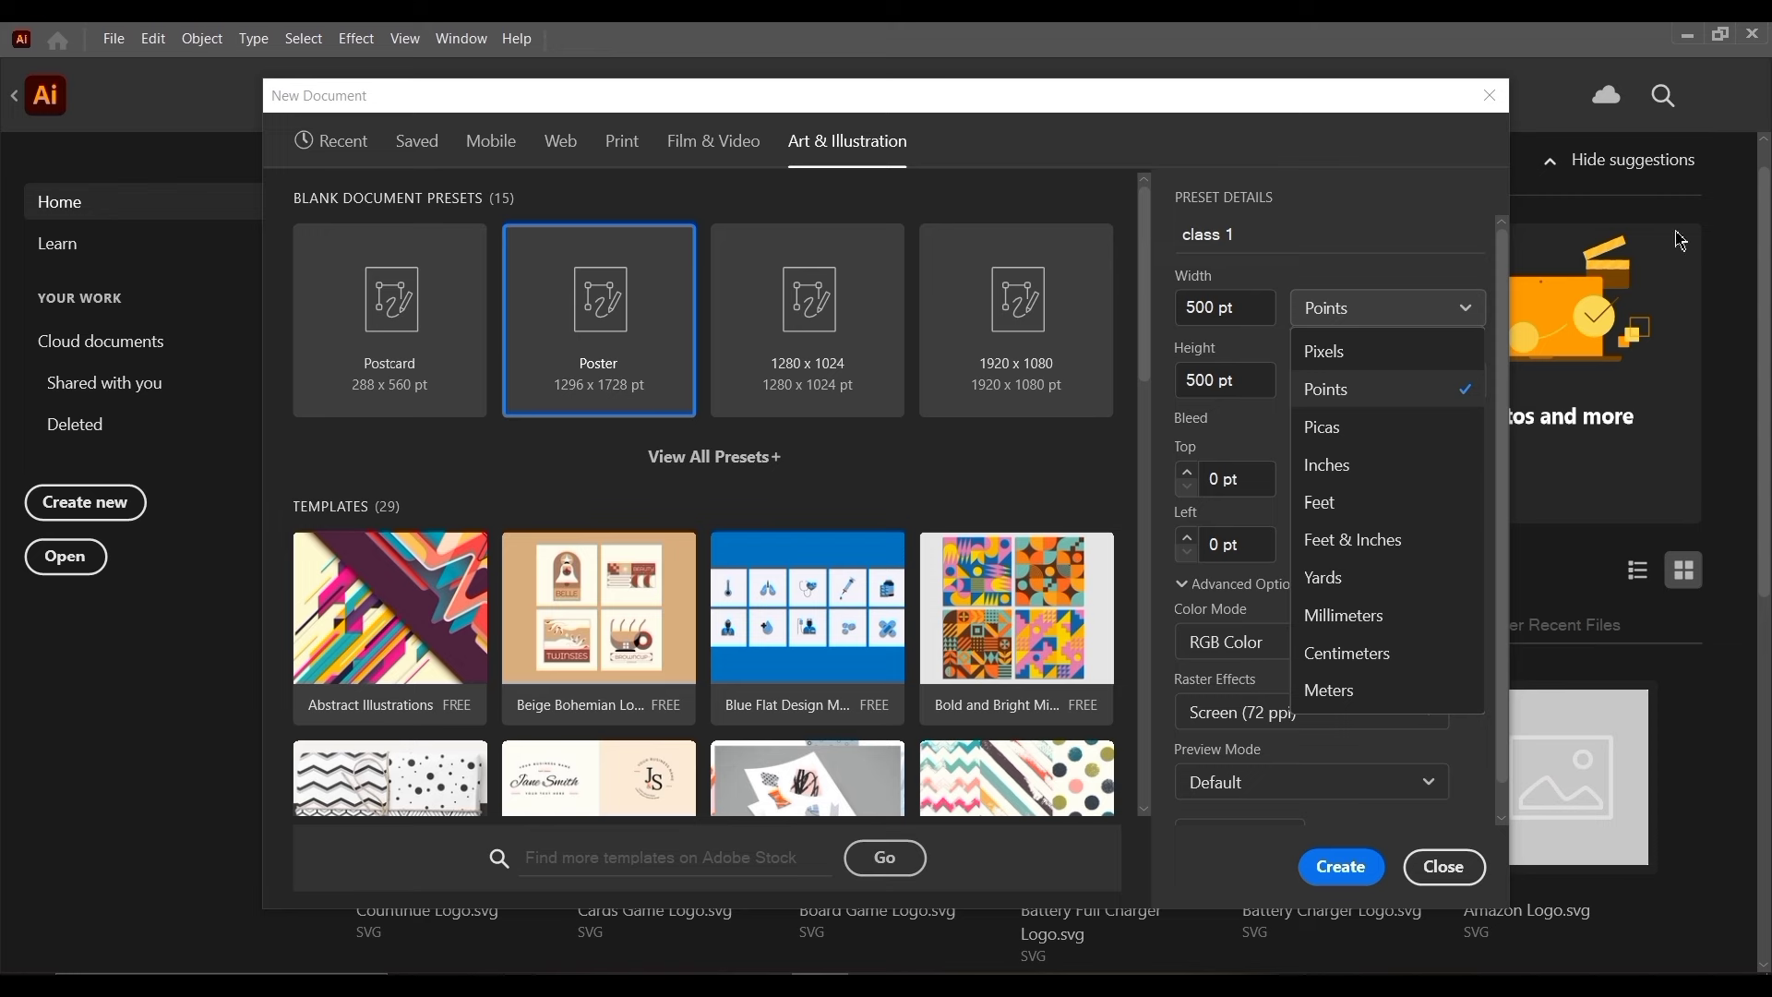
{"action": "left_click", "coordinate": [1364, 356]}
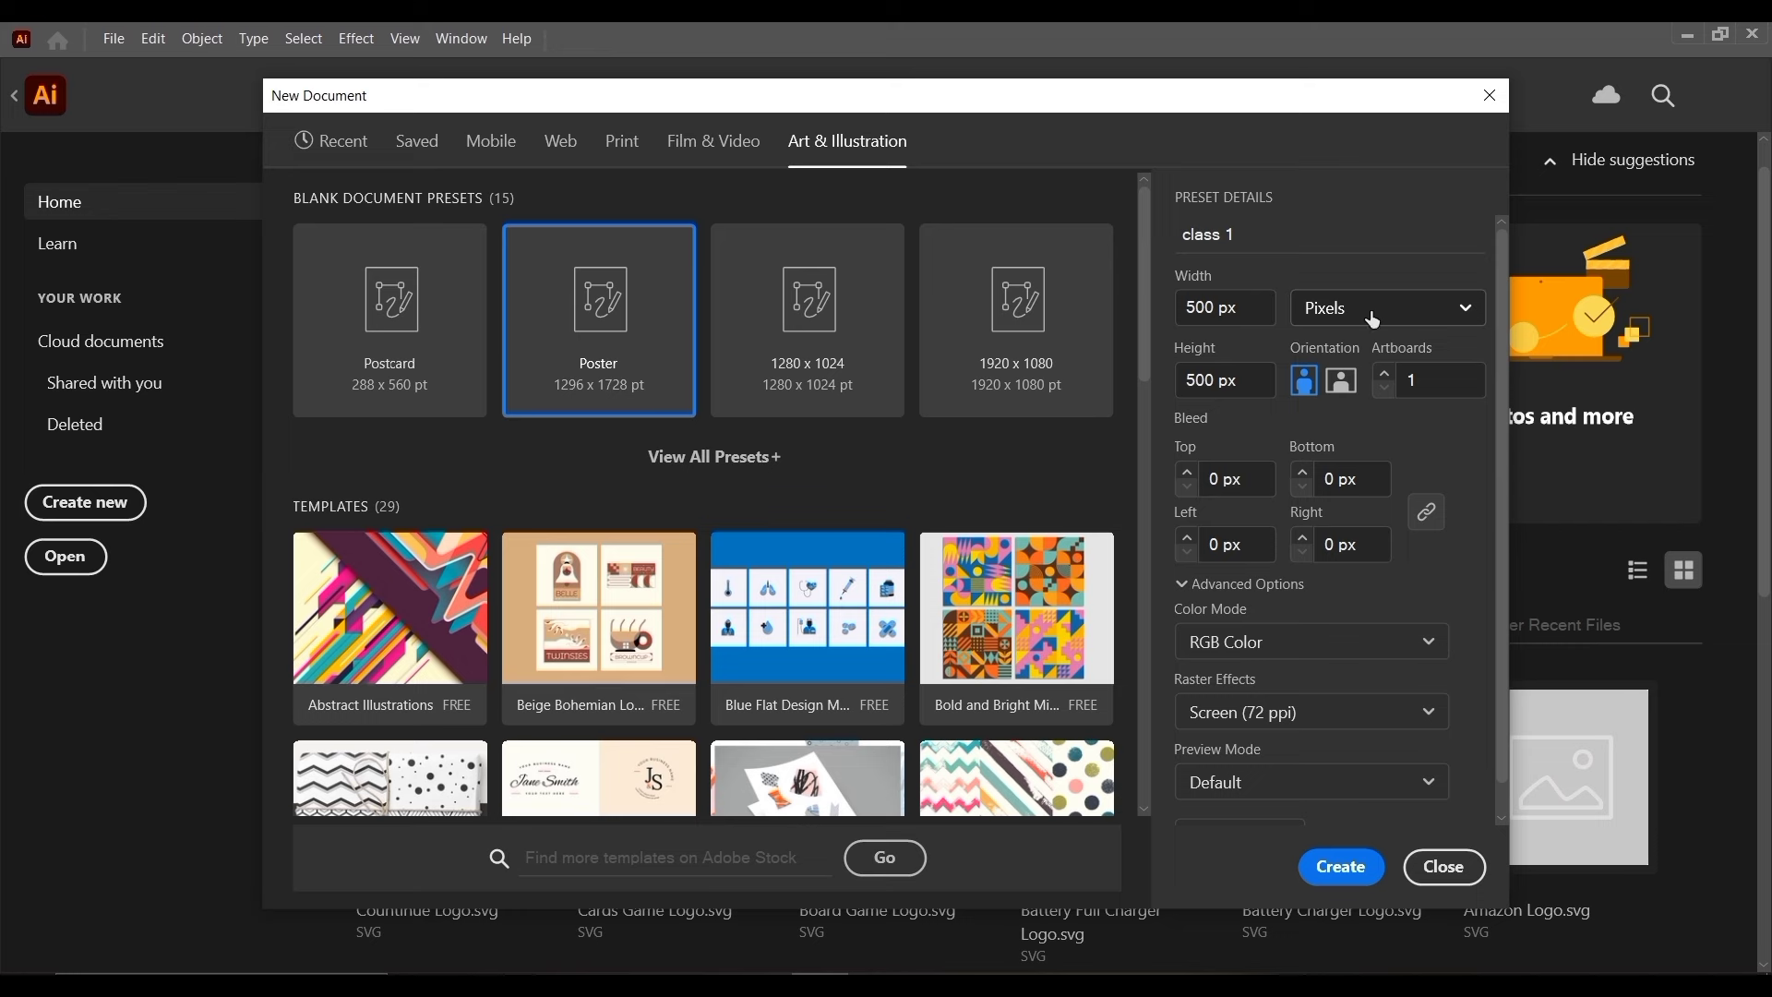
{"action": "left_click", "coordinate": [1374, 314]}
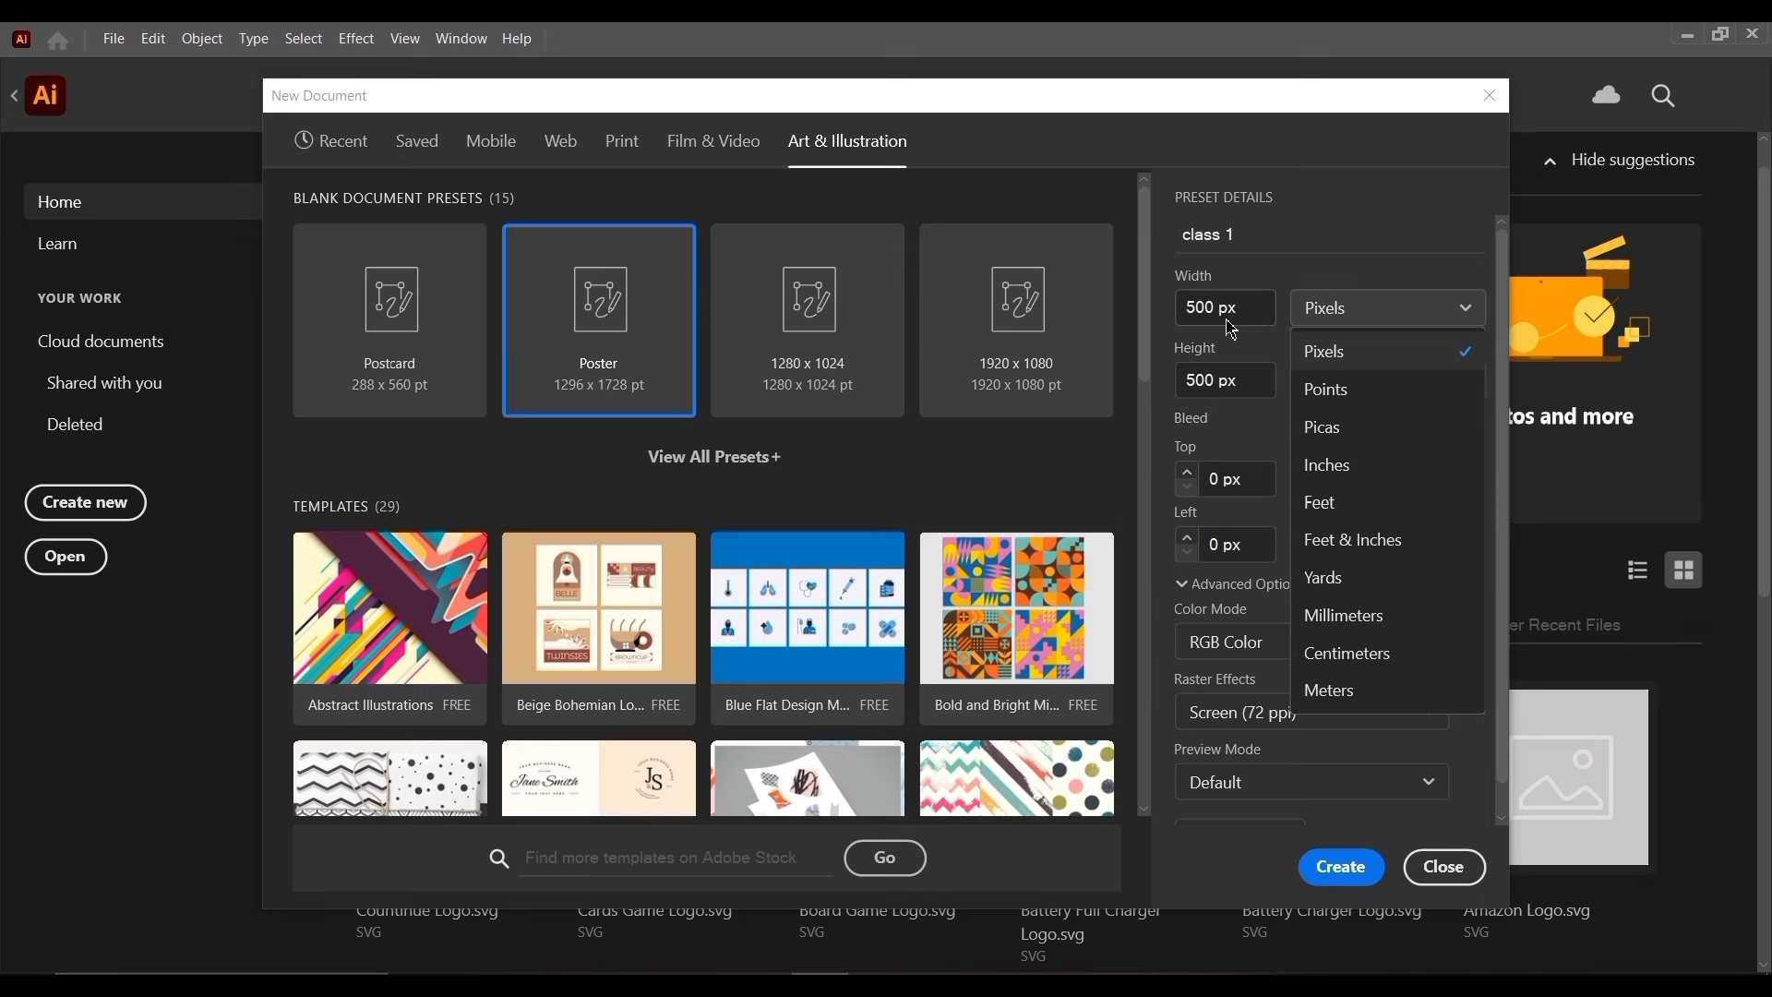
{"action": "left_click", "coordinate": [1334, 390]}
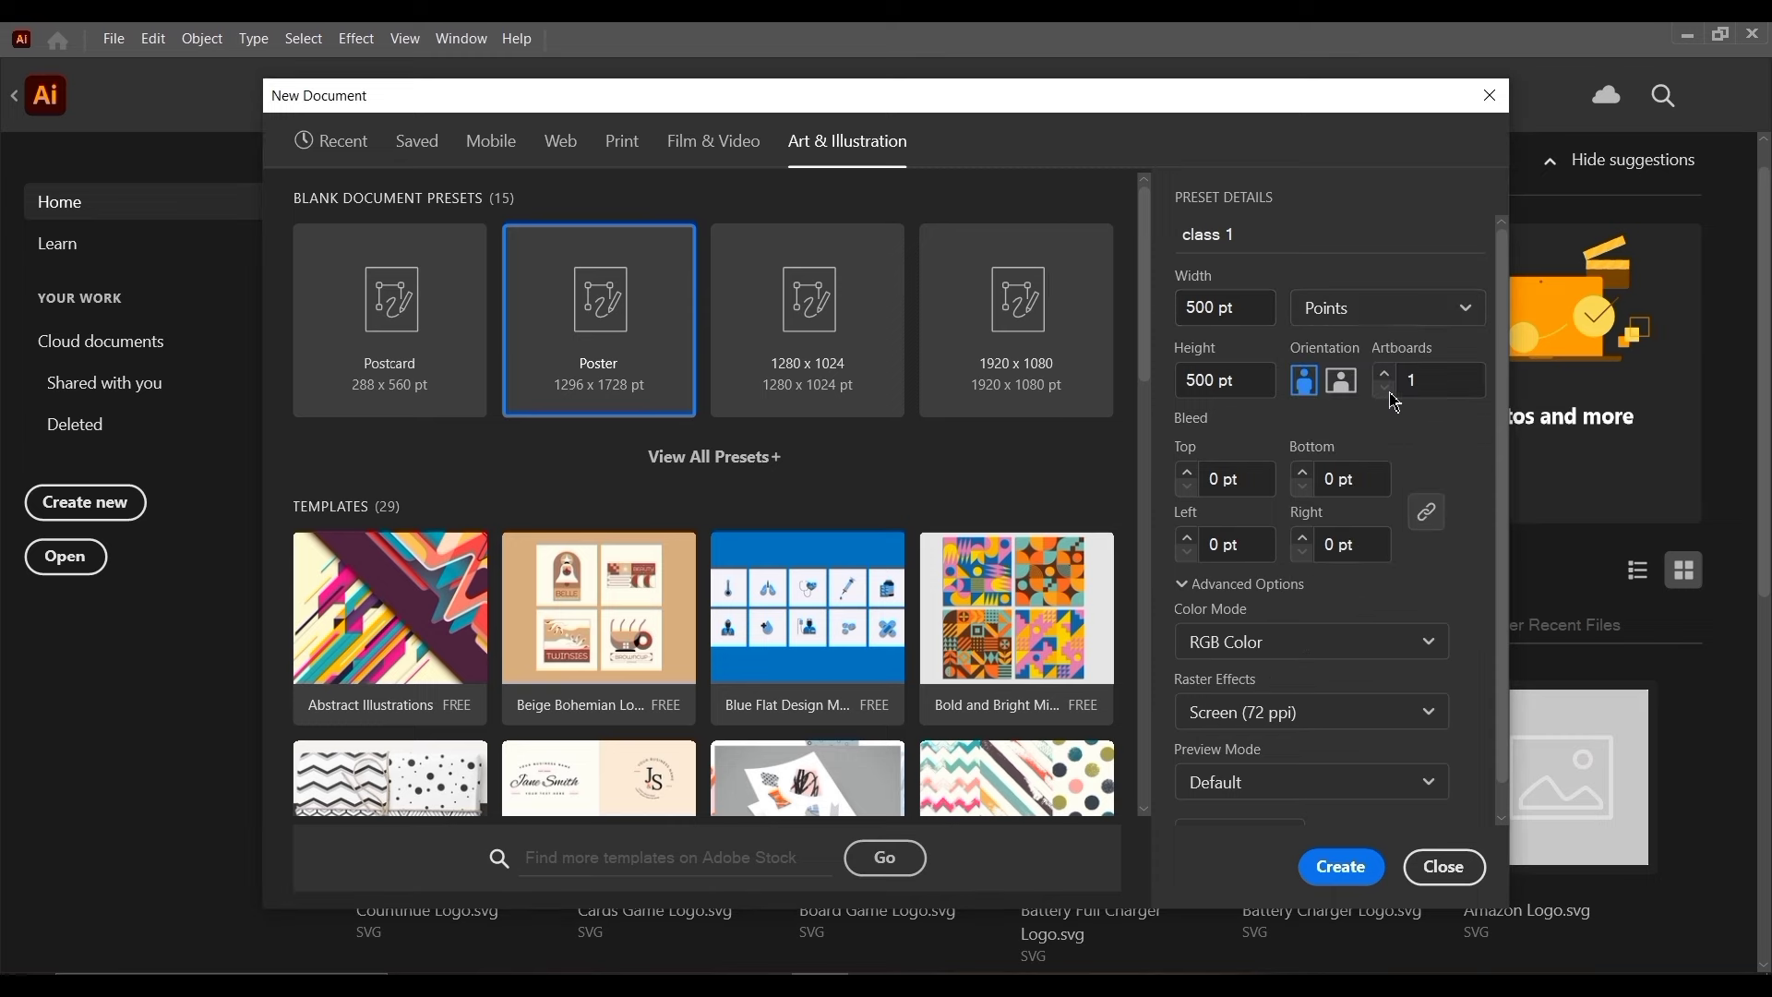
{"action": "left_click", "coordinate": [1390, 319]}
{"action": "left_click", "coordinate": [1393, 354]}
{"action": "left_click", "coordinate": [1438, 382]}
{"action": "key", "text": "BackSpace"}
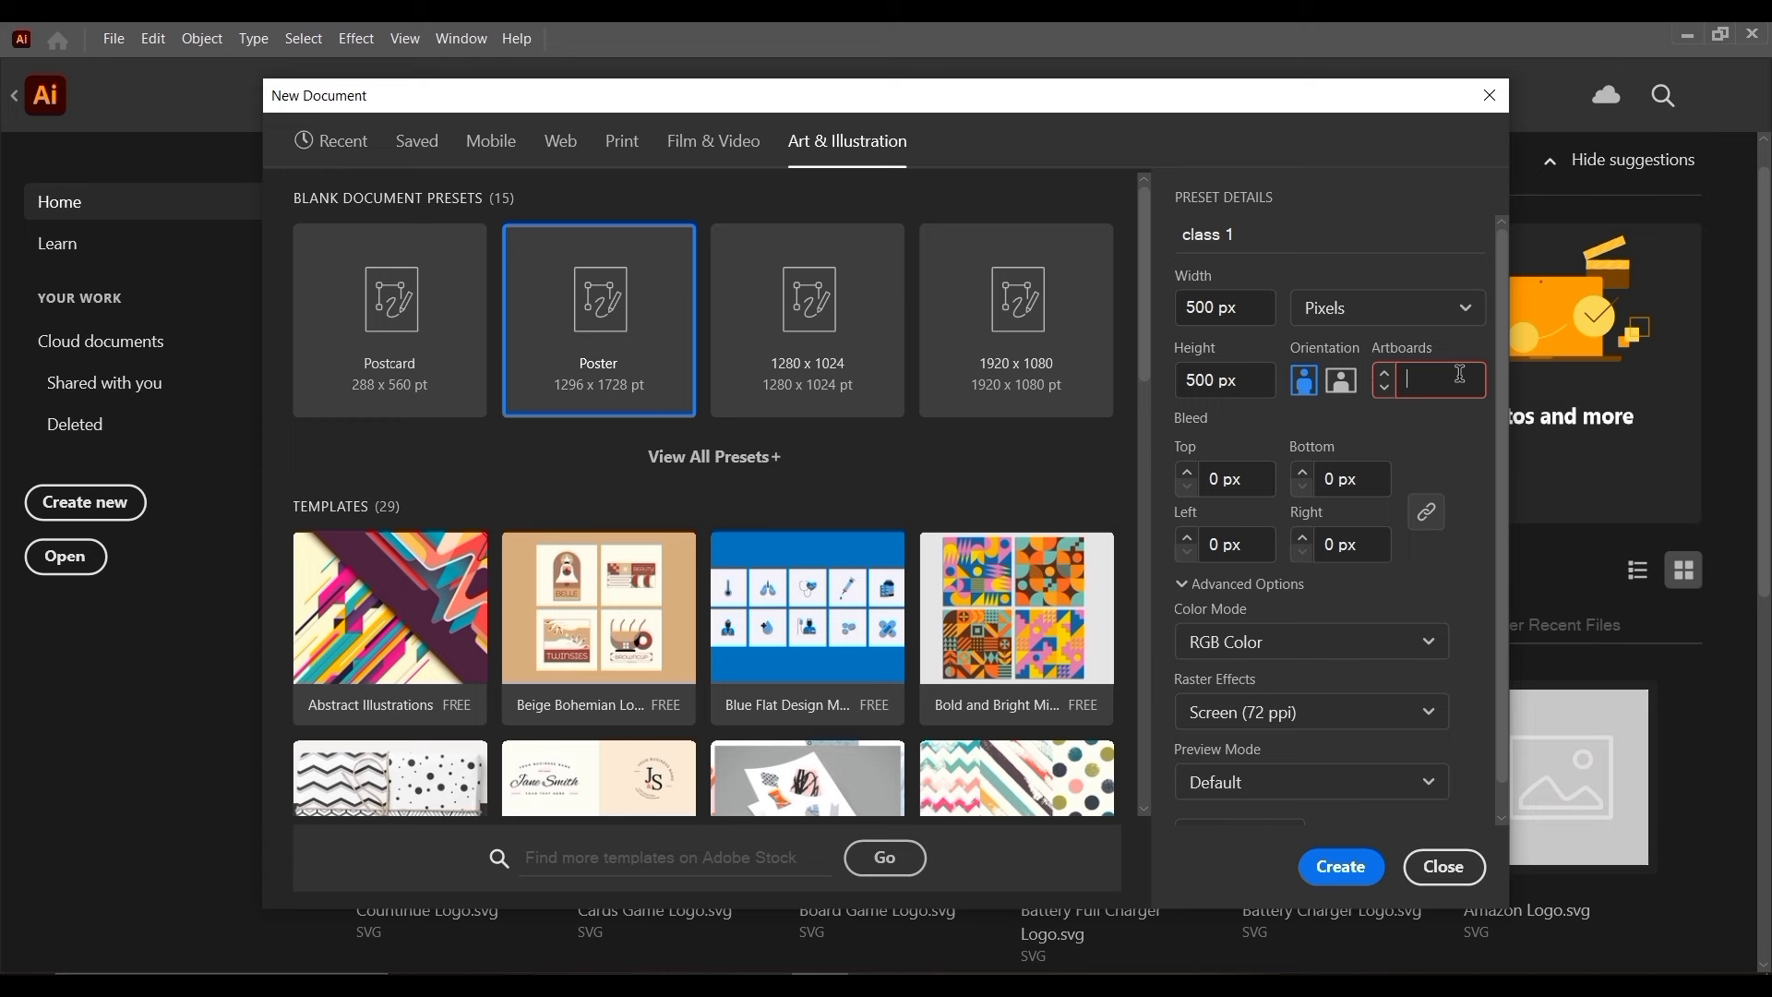
{"action": "type", "text": "4"}
{"action": "type", "text": "1"}
Keep RGB Color, set Preview Mode to Pixel, and bring up More Settings
{"action": "scroll", "coordinate": [1293, 646], "scroll_direction": "down", "scroll_amount": 1}
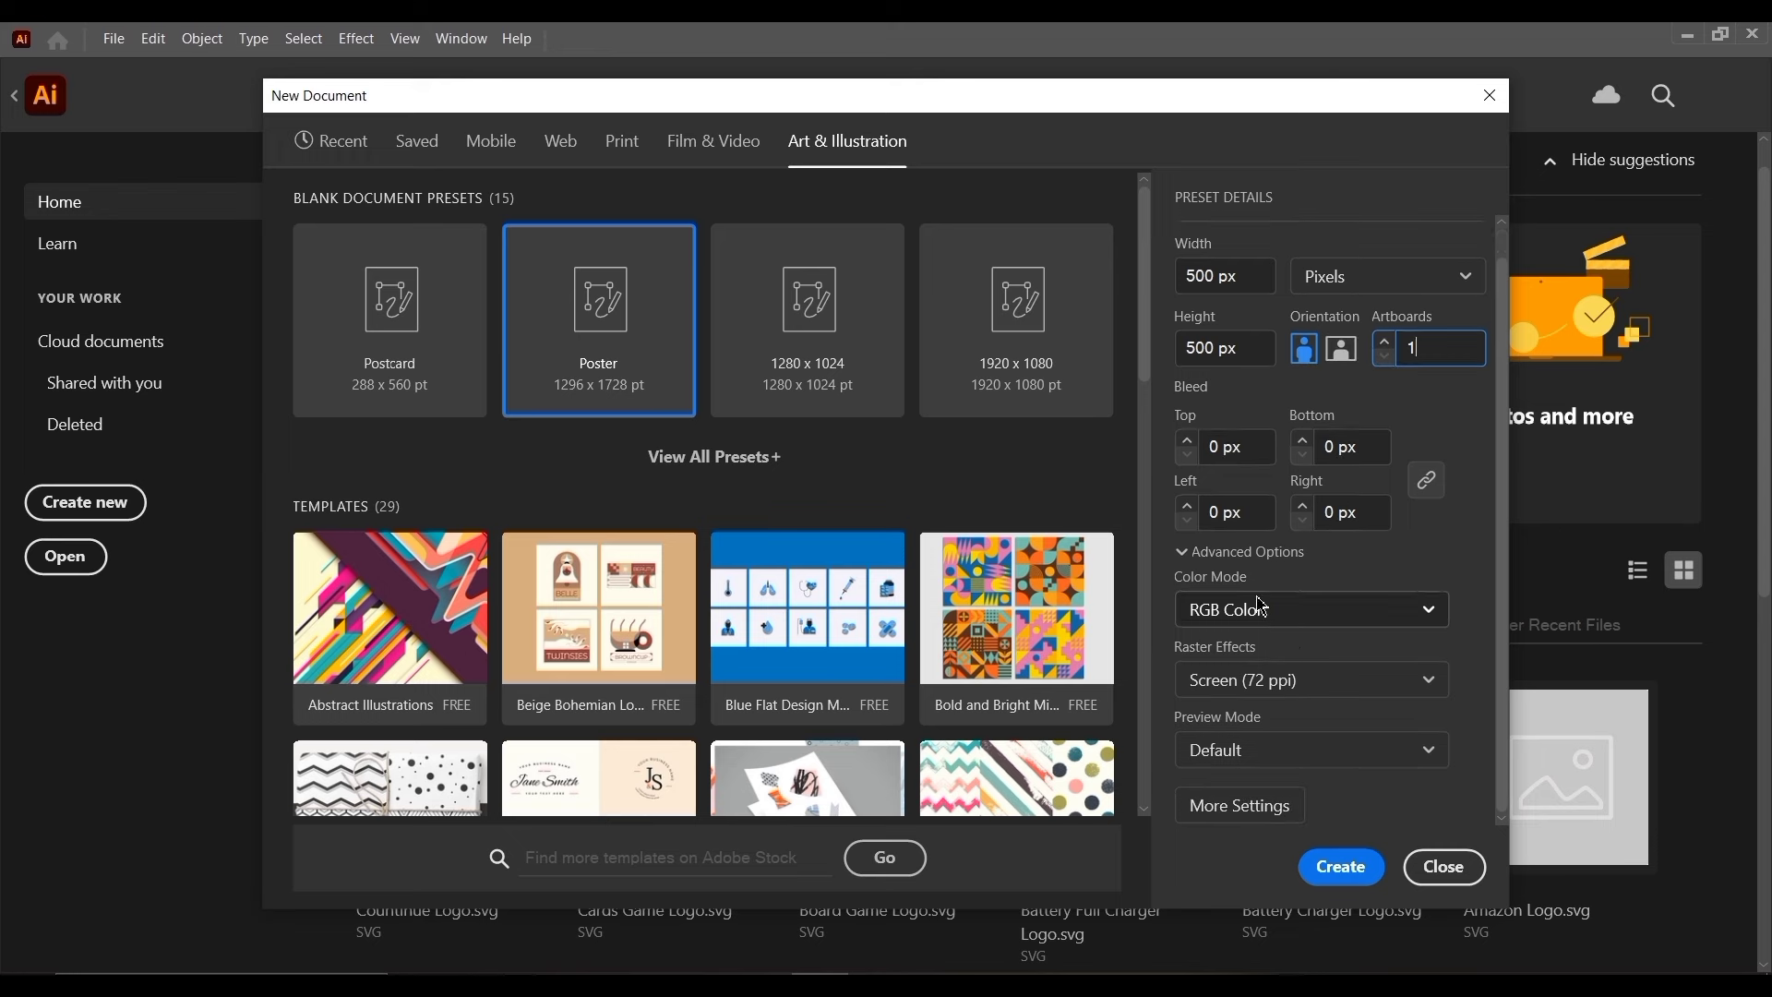
{"action": "left_click", "coordinate": [1364, 618]}
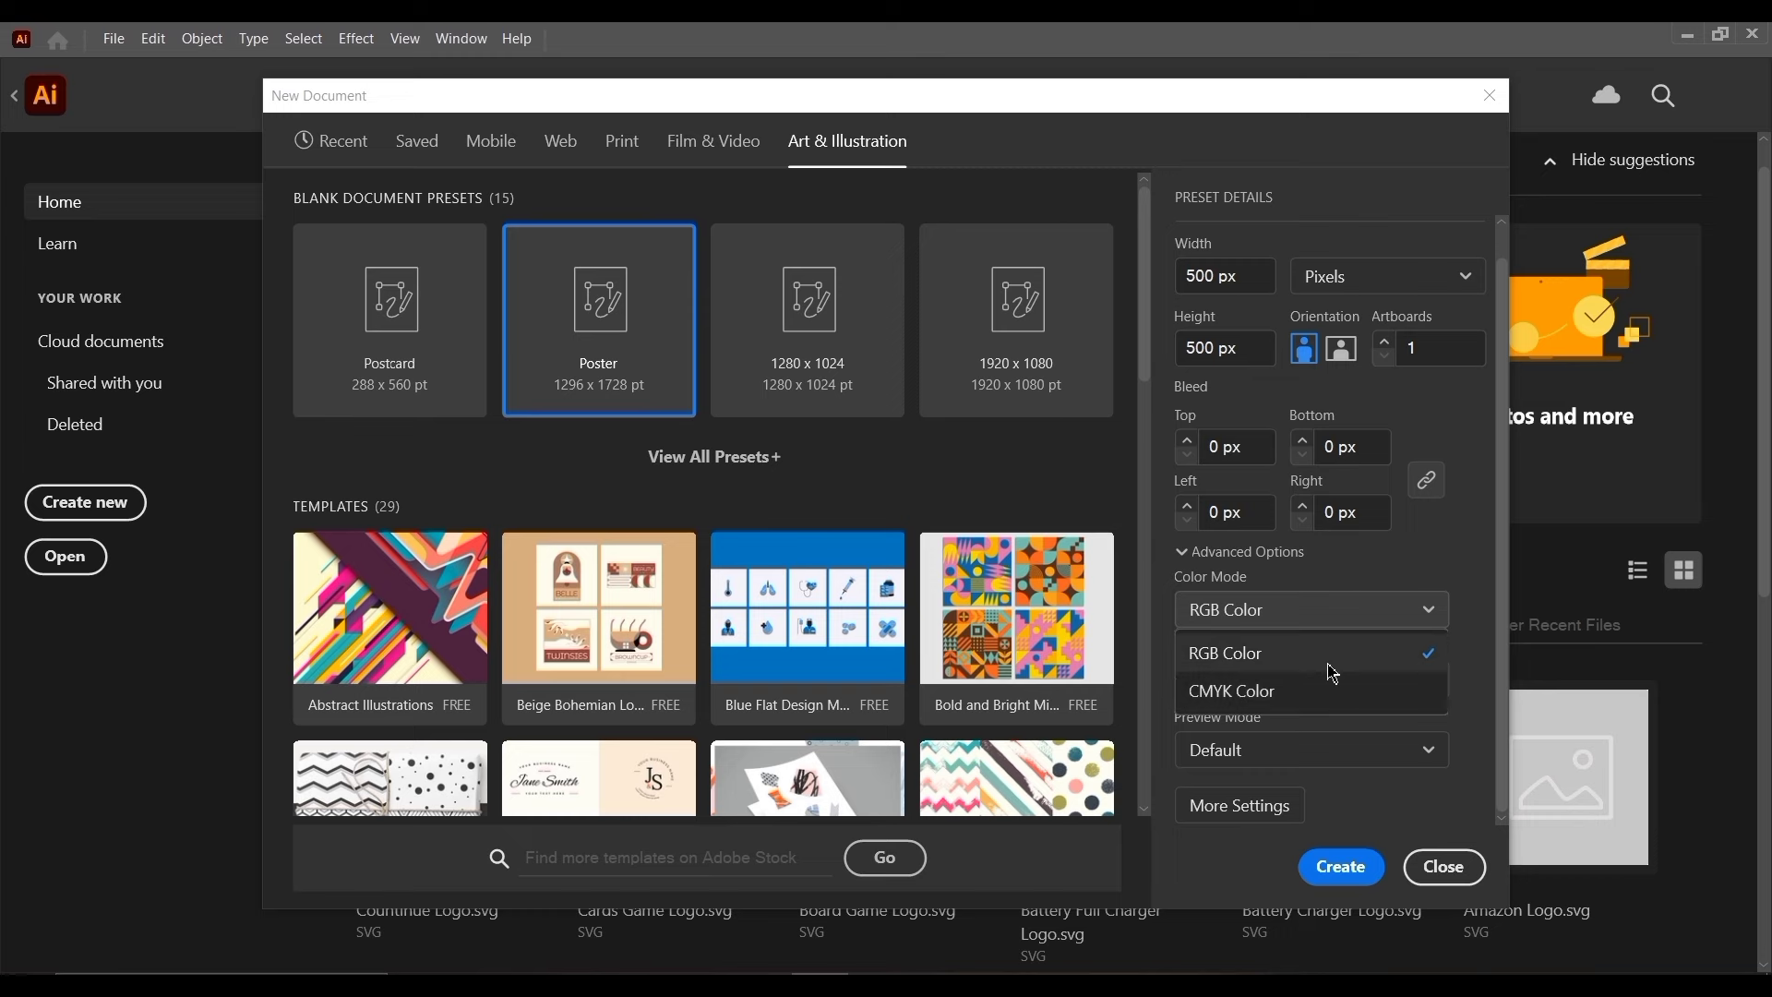
{"action": "left_click", "coordinate": [1390, 802]}
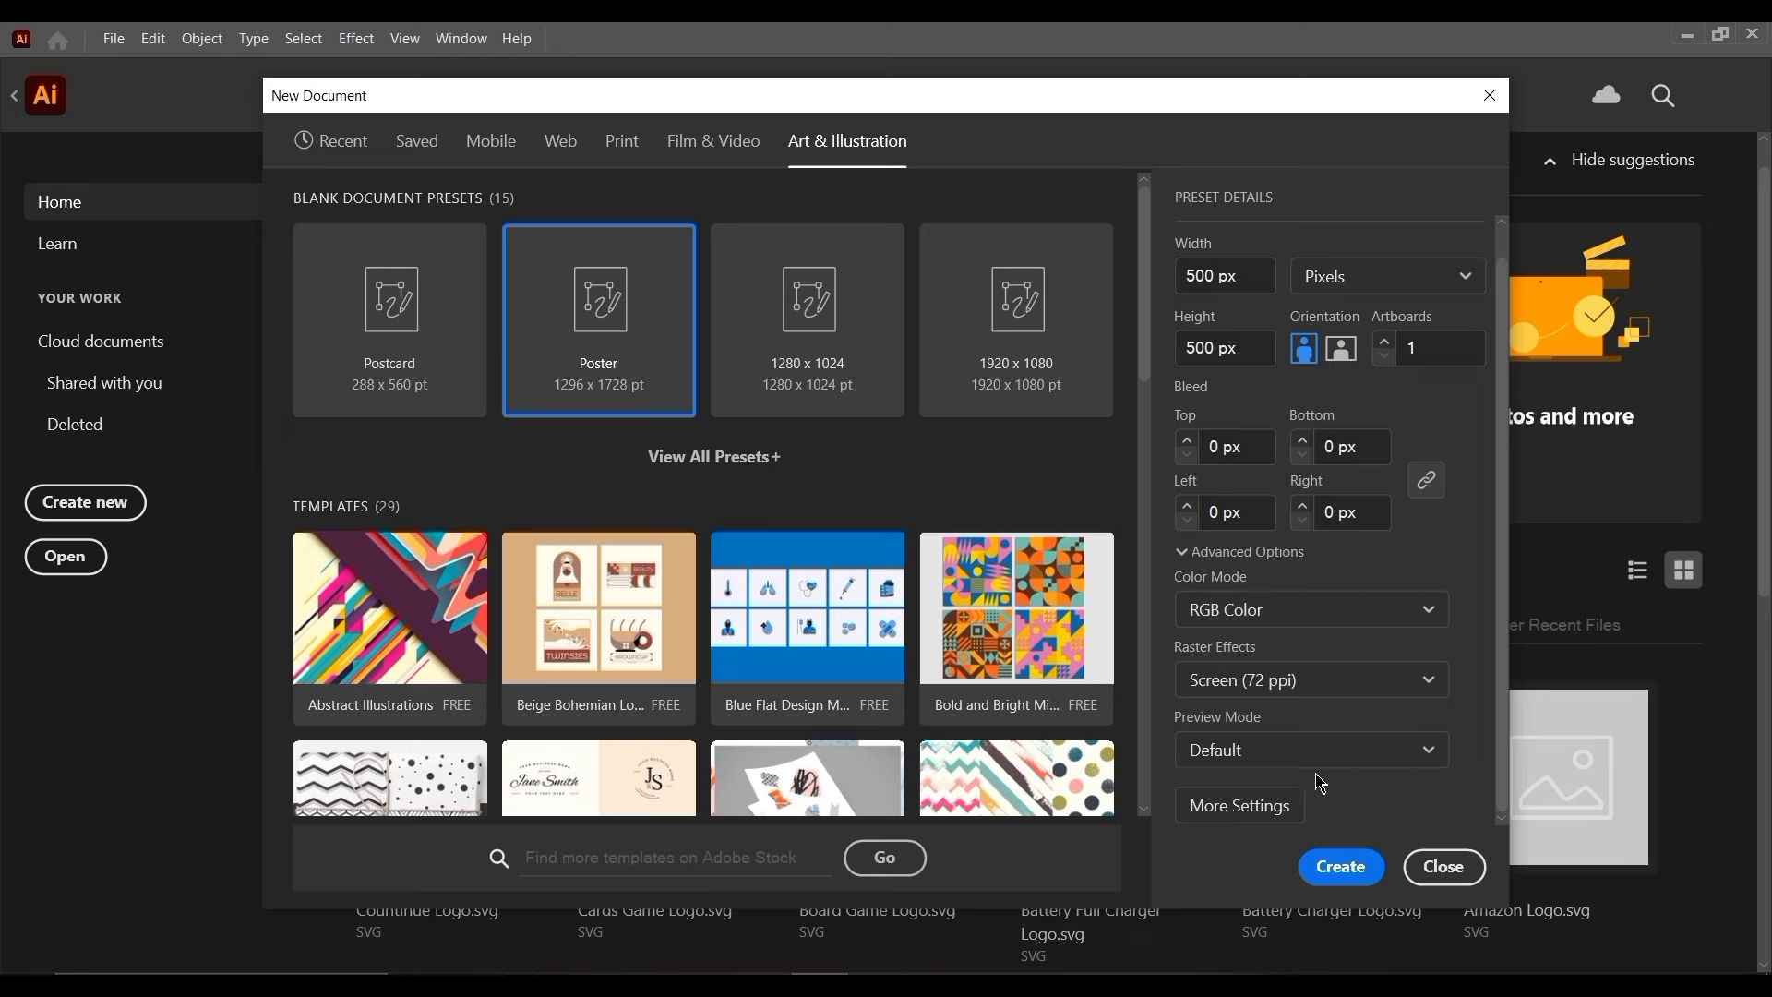
{"action": "left_click", "coordinate": [1236, 759]}
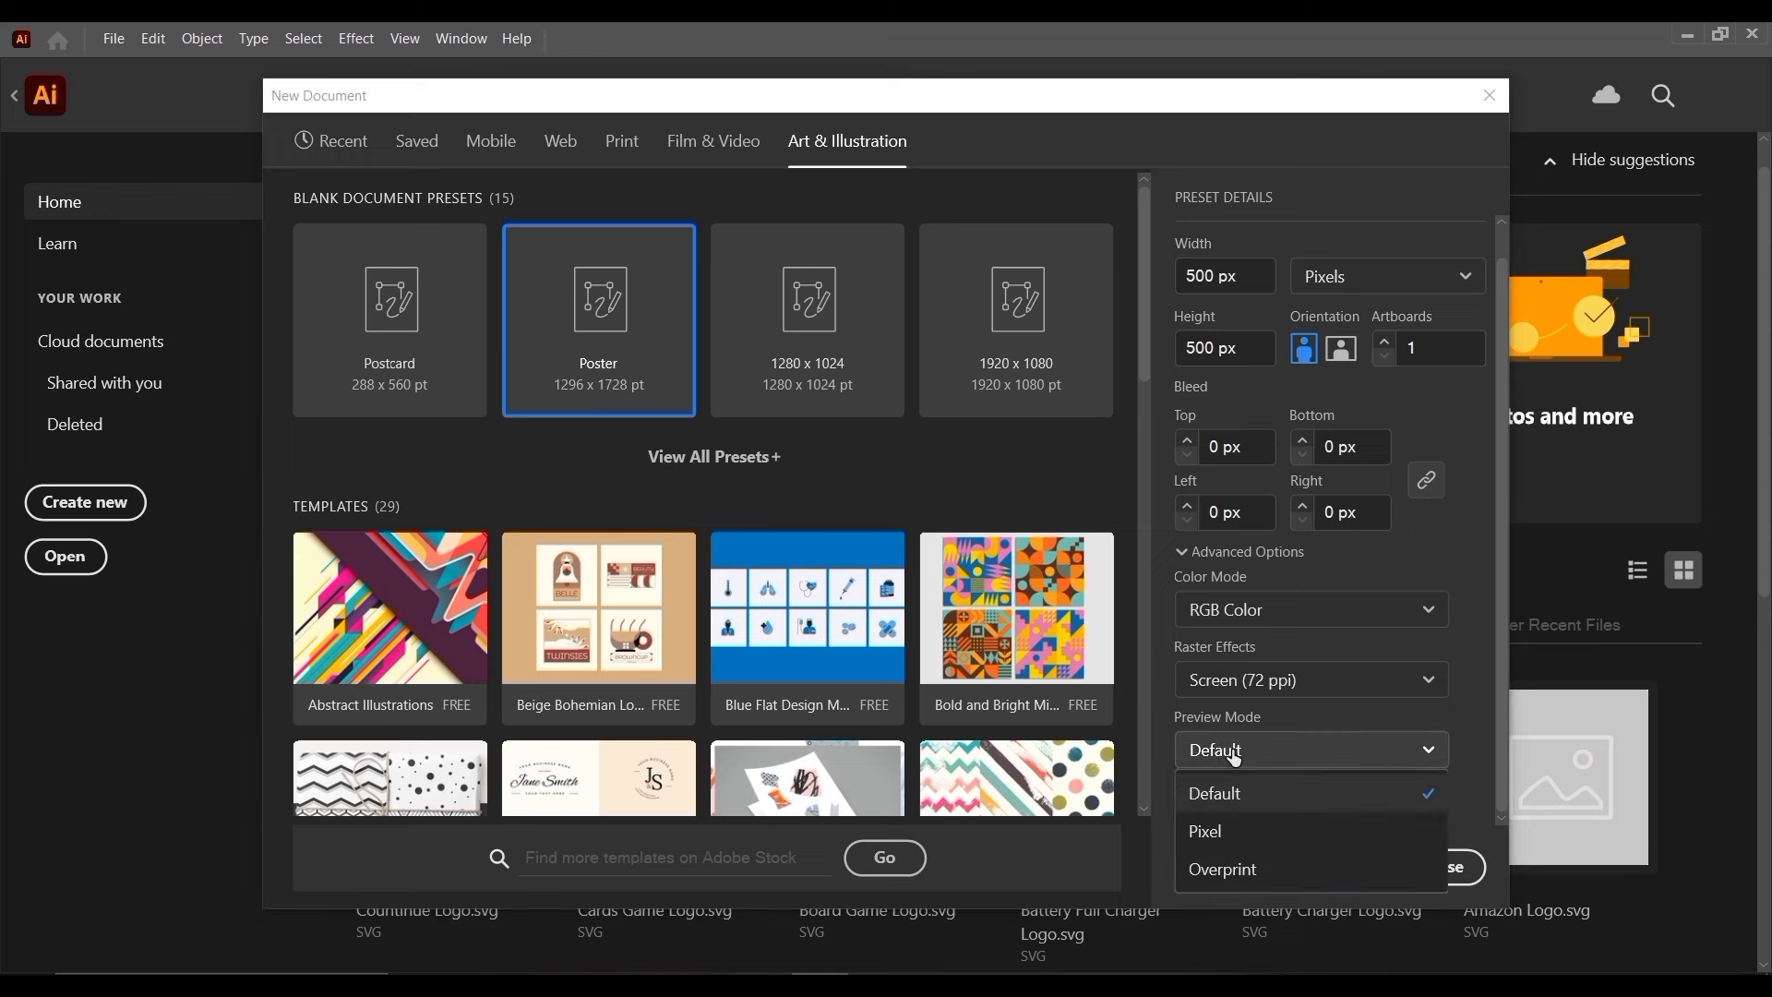
{"action": "left_click", "coordinate": [1238, 834]}
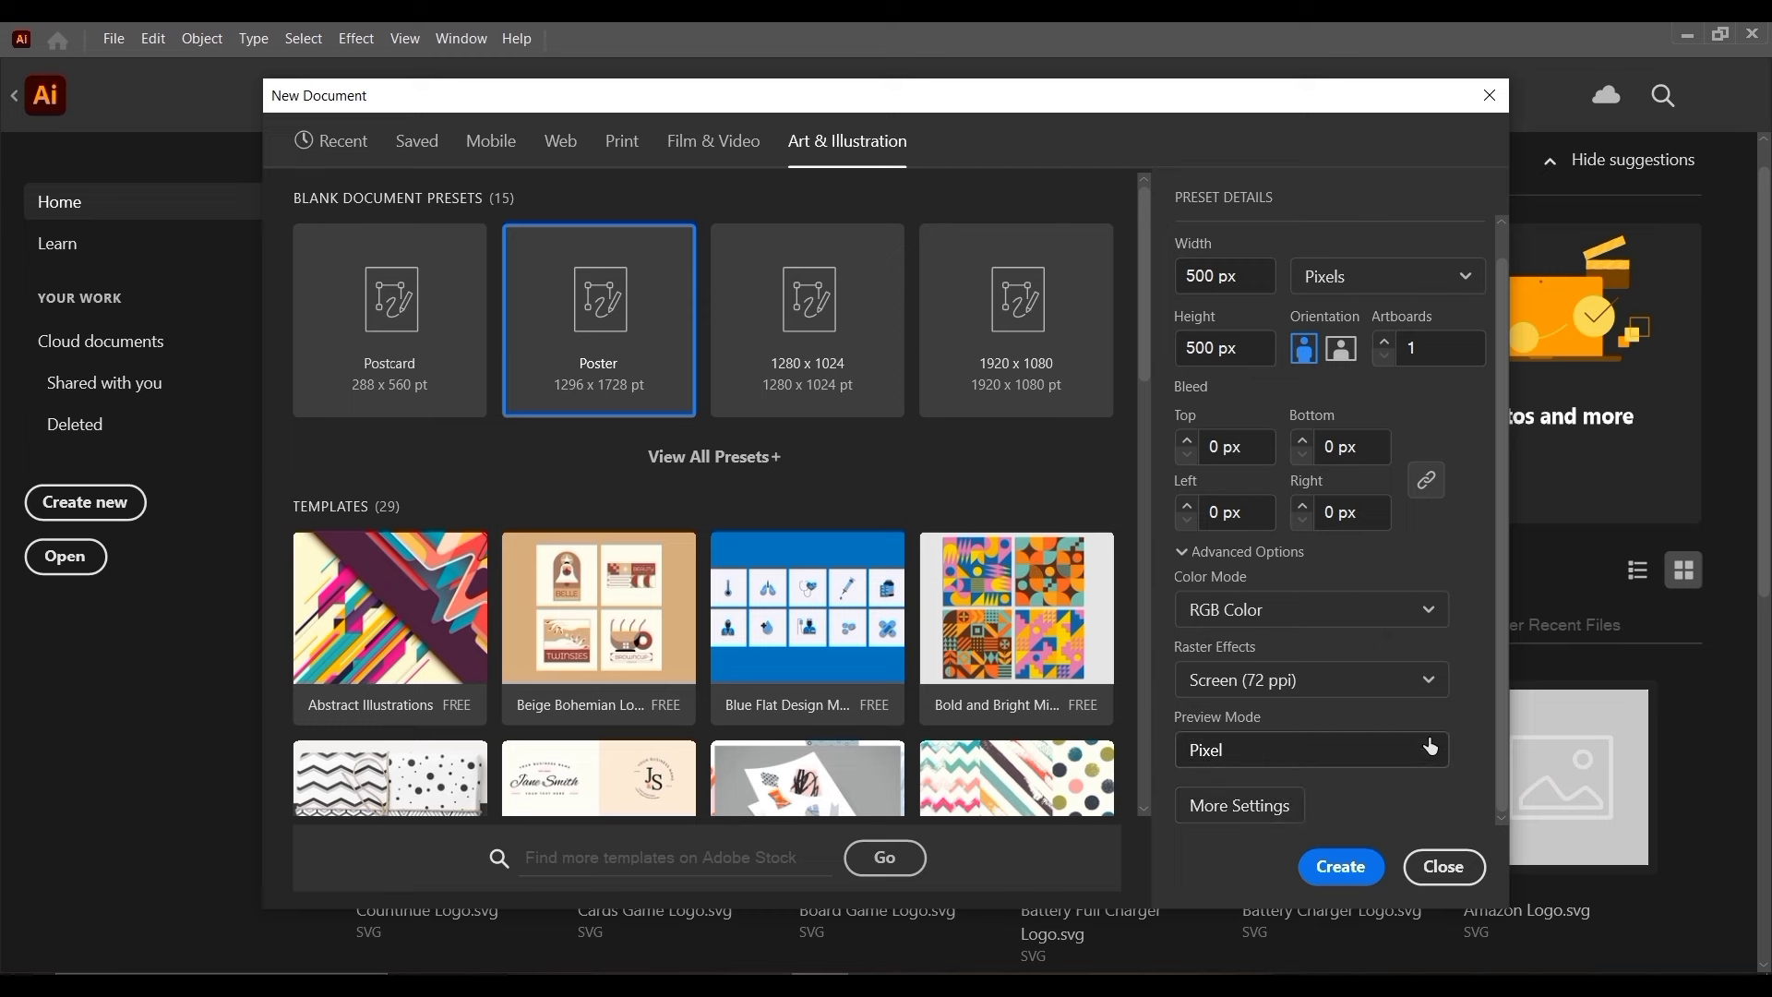
{"action": "left_click", "coordinate": [1235, 810]}
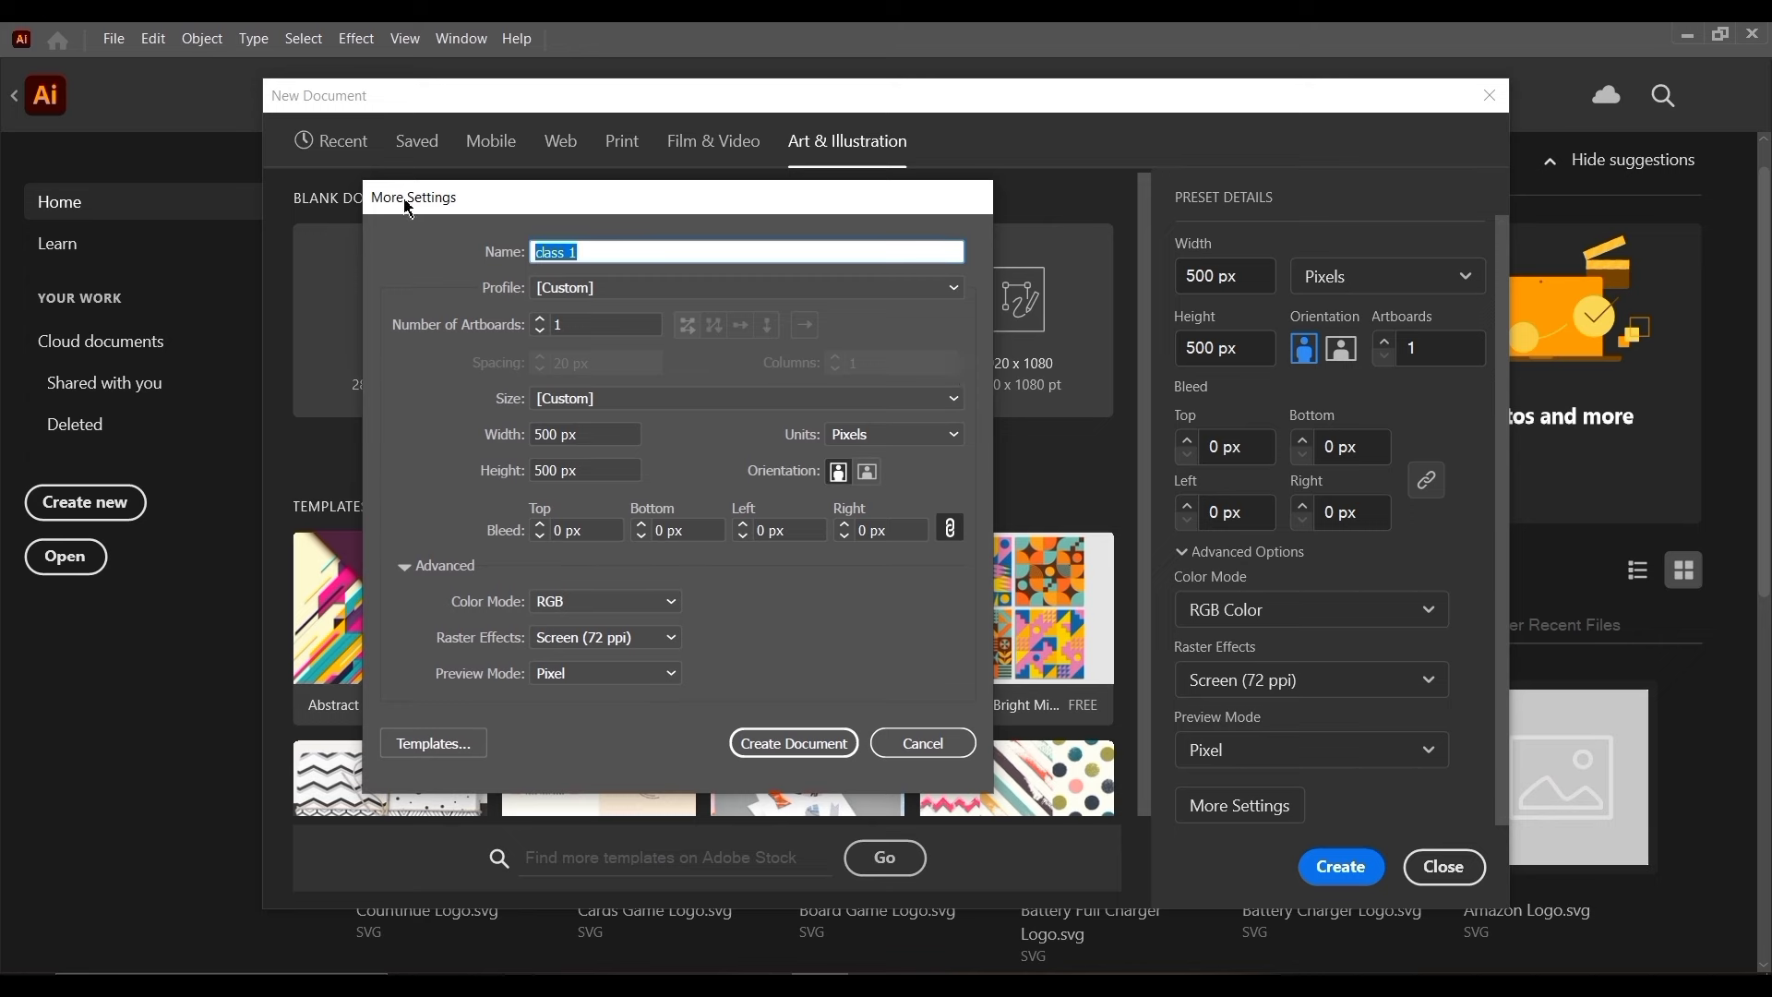
Move the More Settings window aside and cancel it without changes
{"action": "left_click_drag", "start_coordinate": [660, 197], "coordinate": [756, 138]}
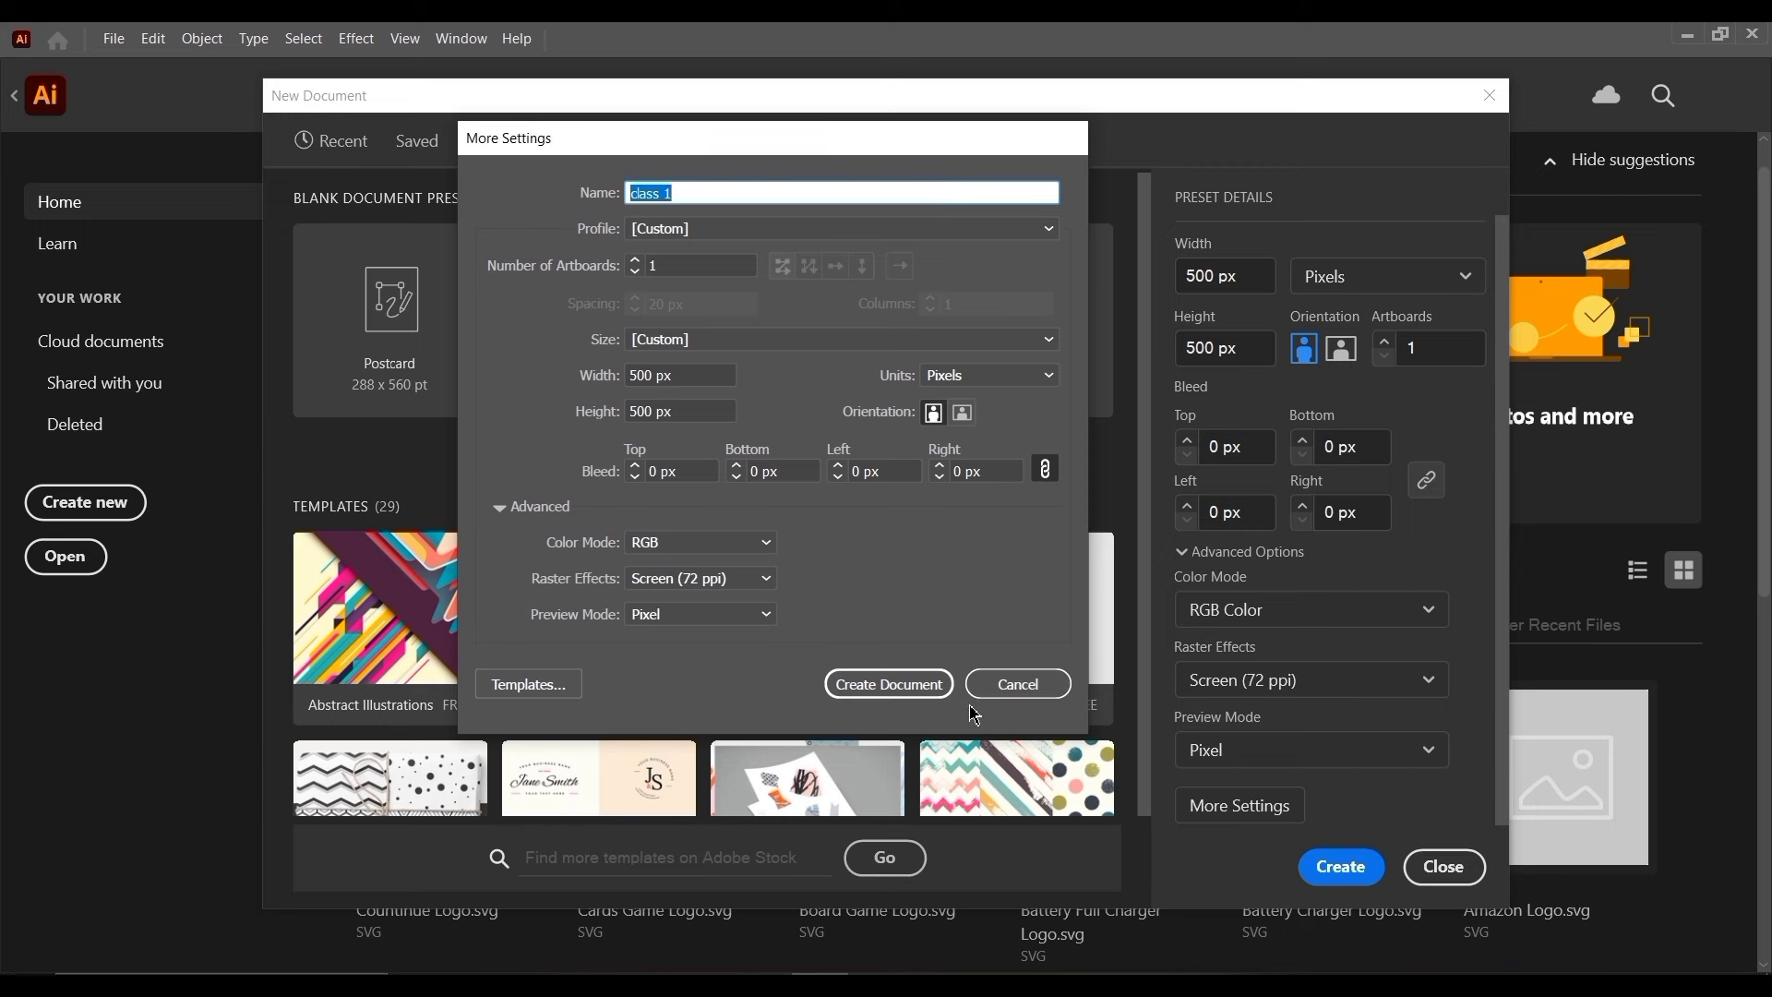
{"action": "left_click", "coordinate": [1020, 705]}
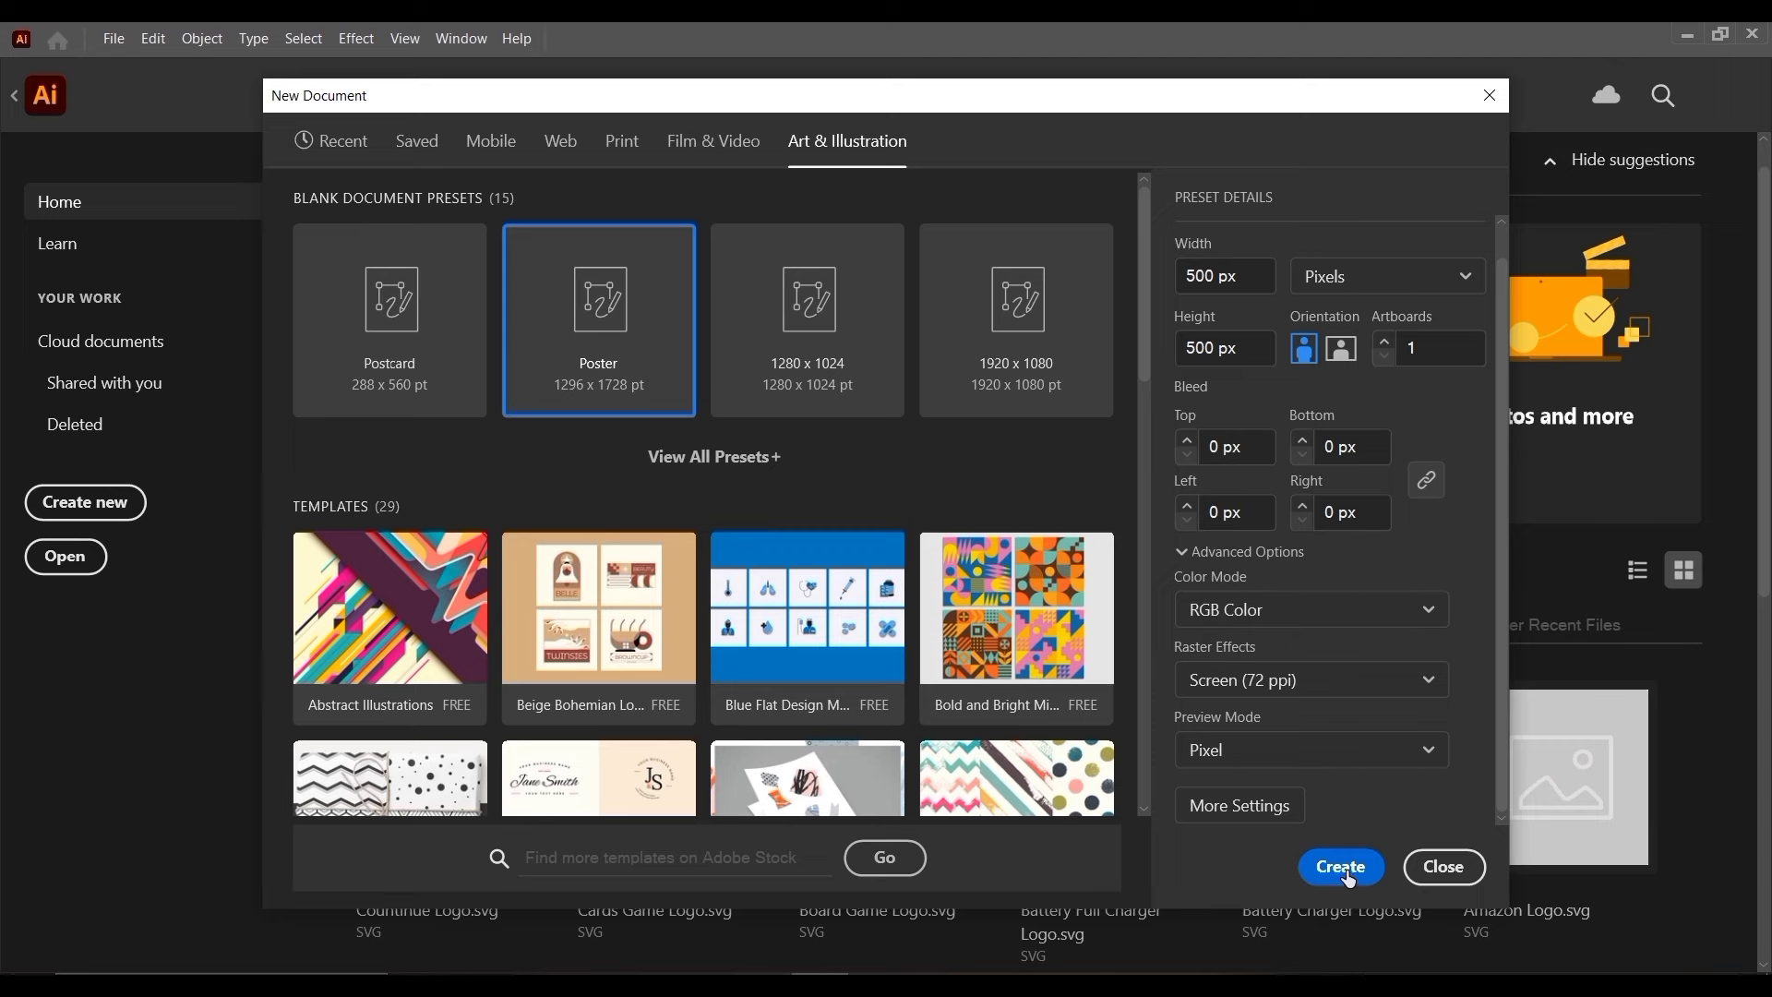
Create the 500 × 500 px document, close the older class 1 without saving, and pick the Selection tool
{"action": "left_click", "coordinate": [1346, 869]}
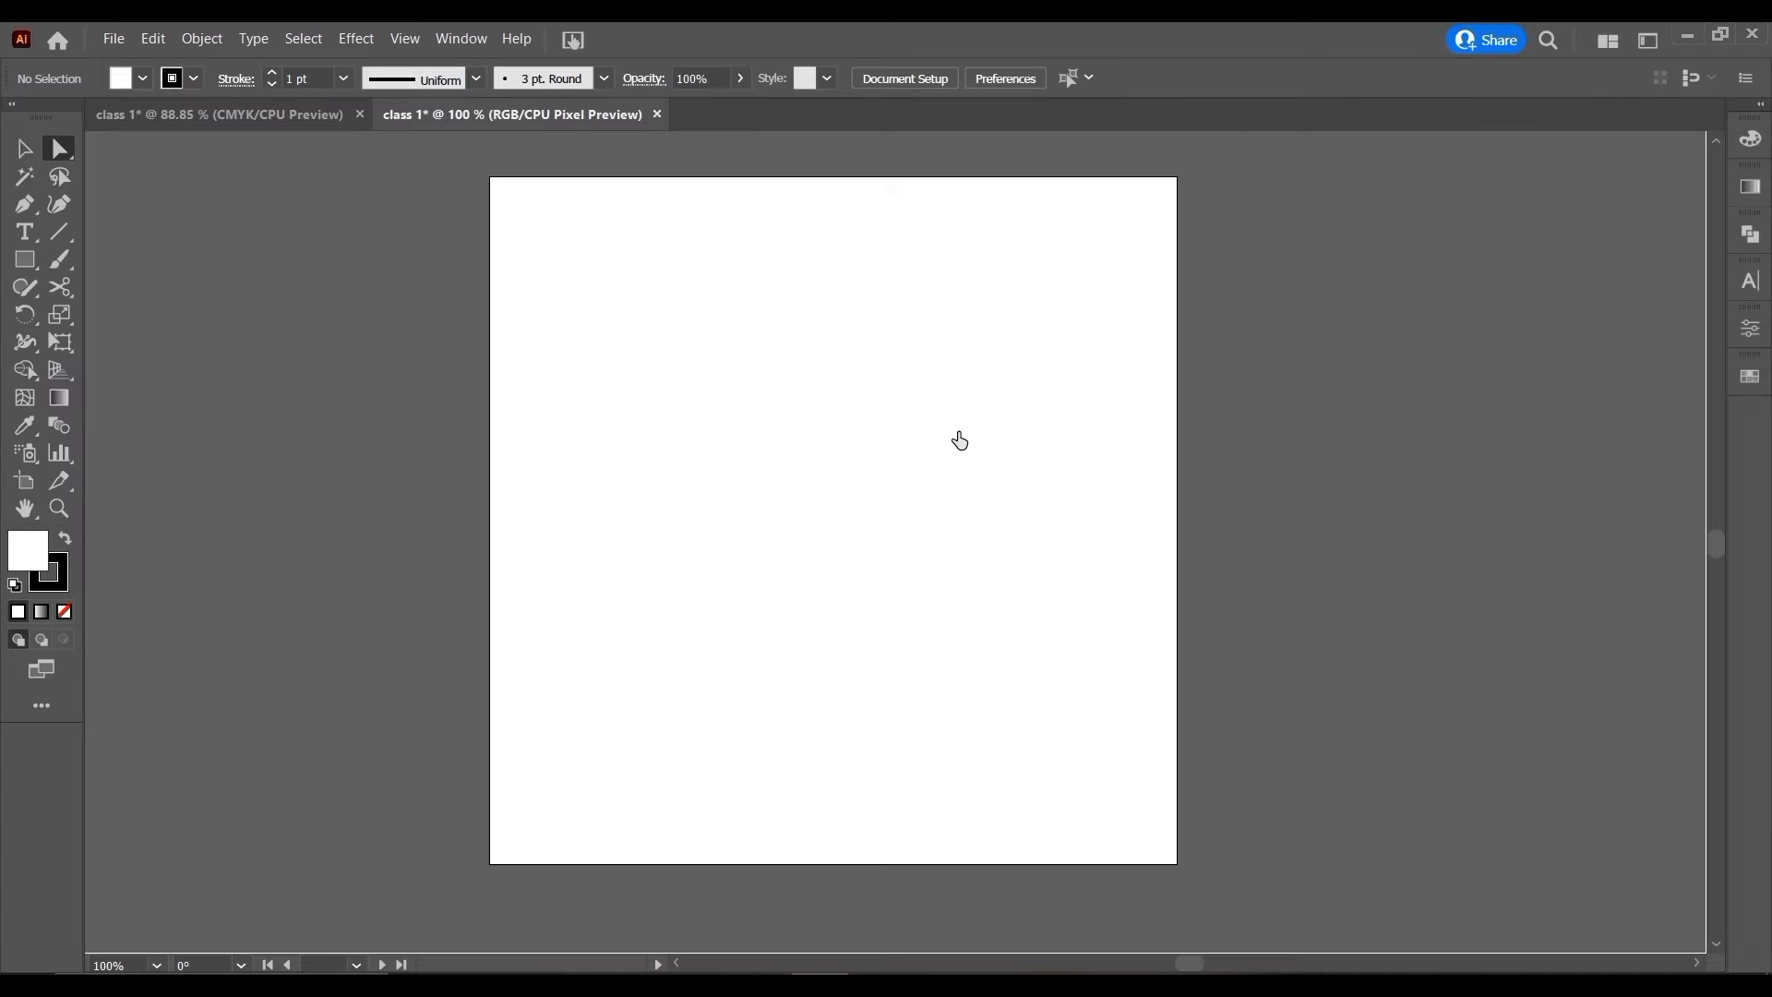
{"action": "left_click", "coordinate": [360, 114]}
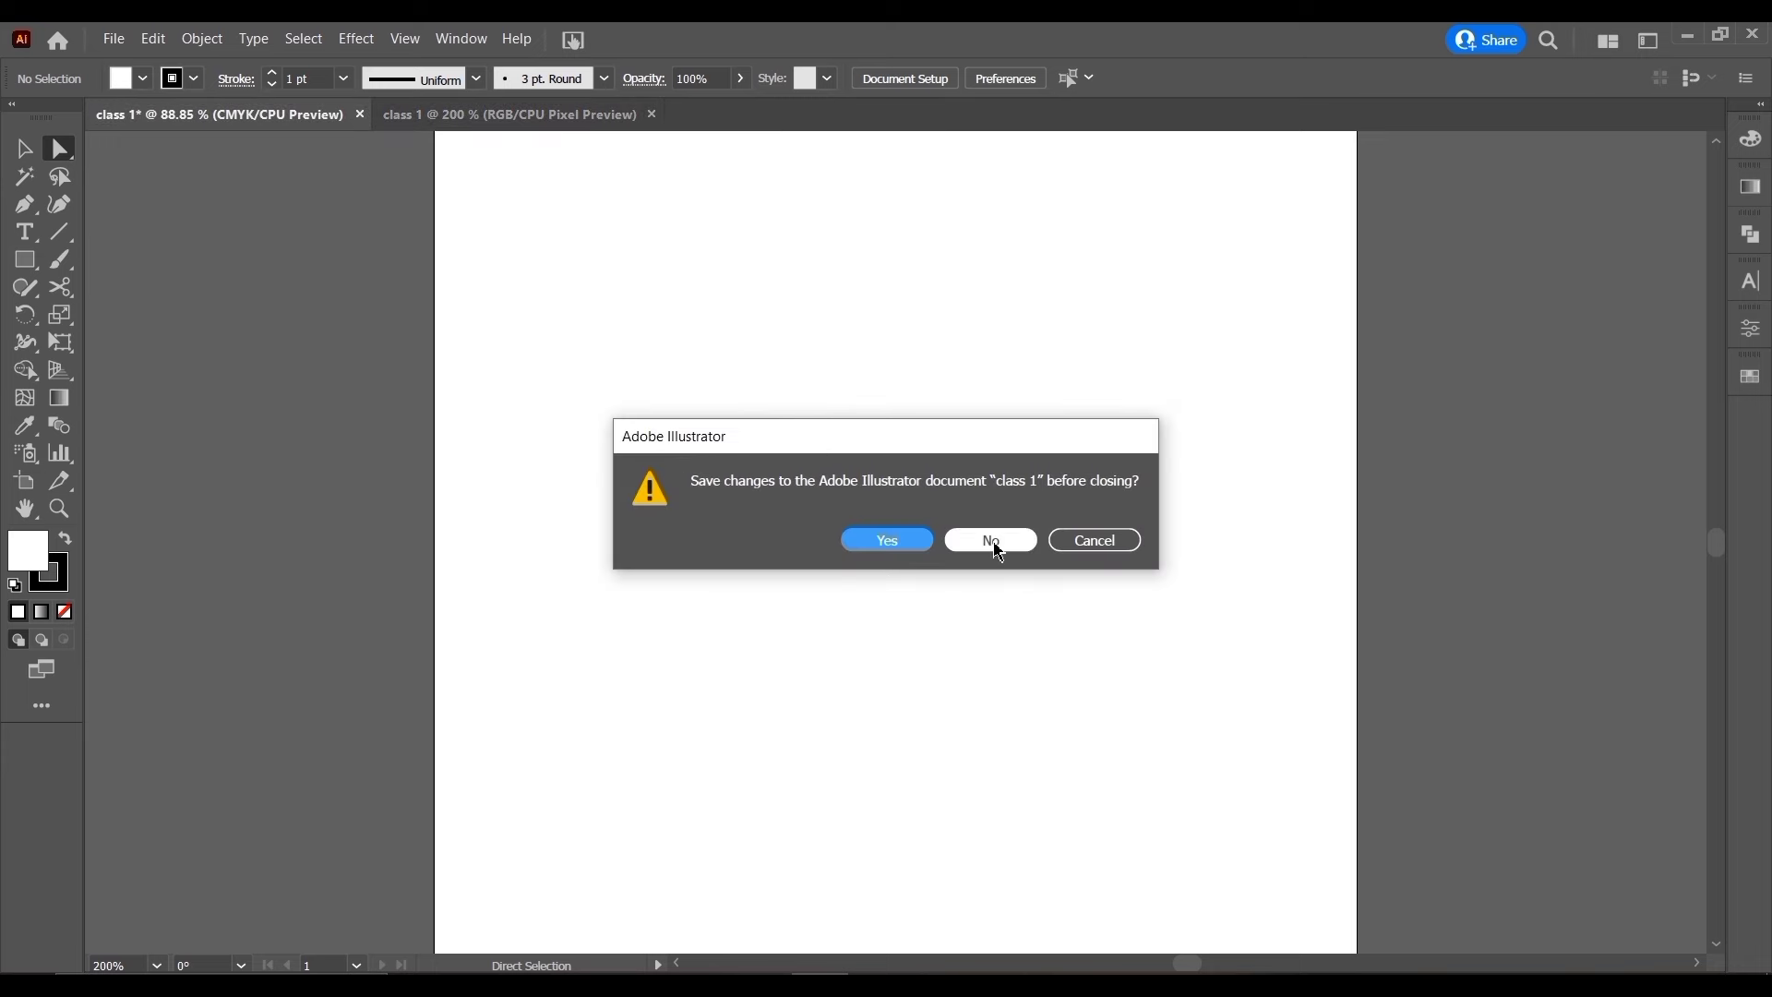
{"action": "left_click", "coordinate": [993, 541]}
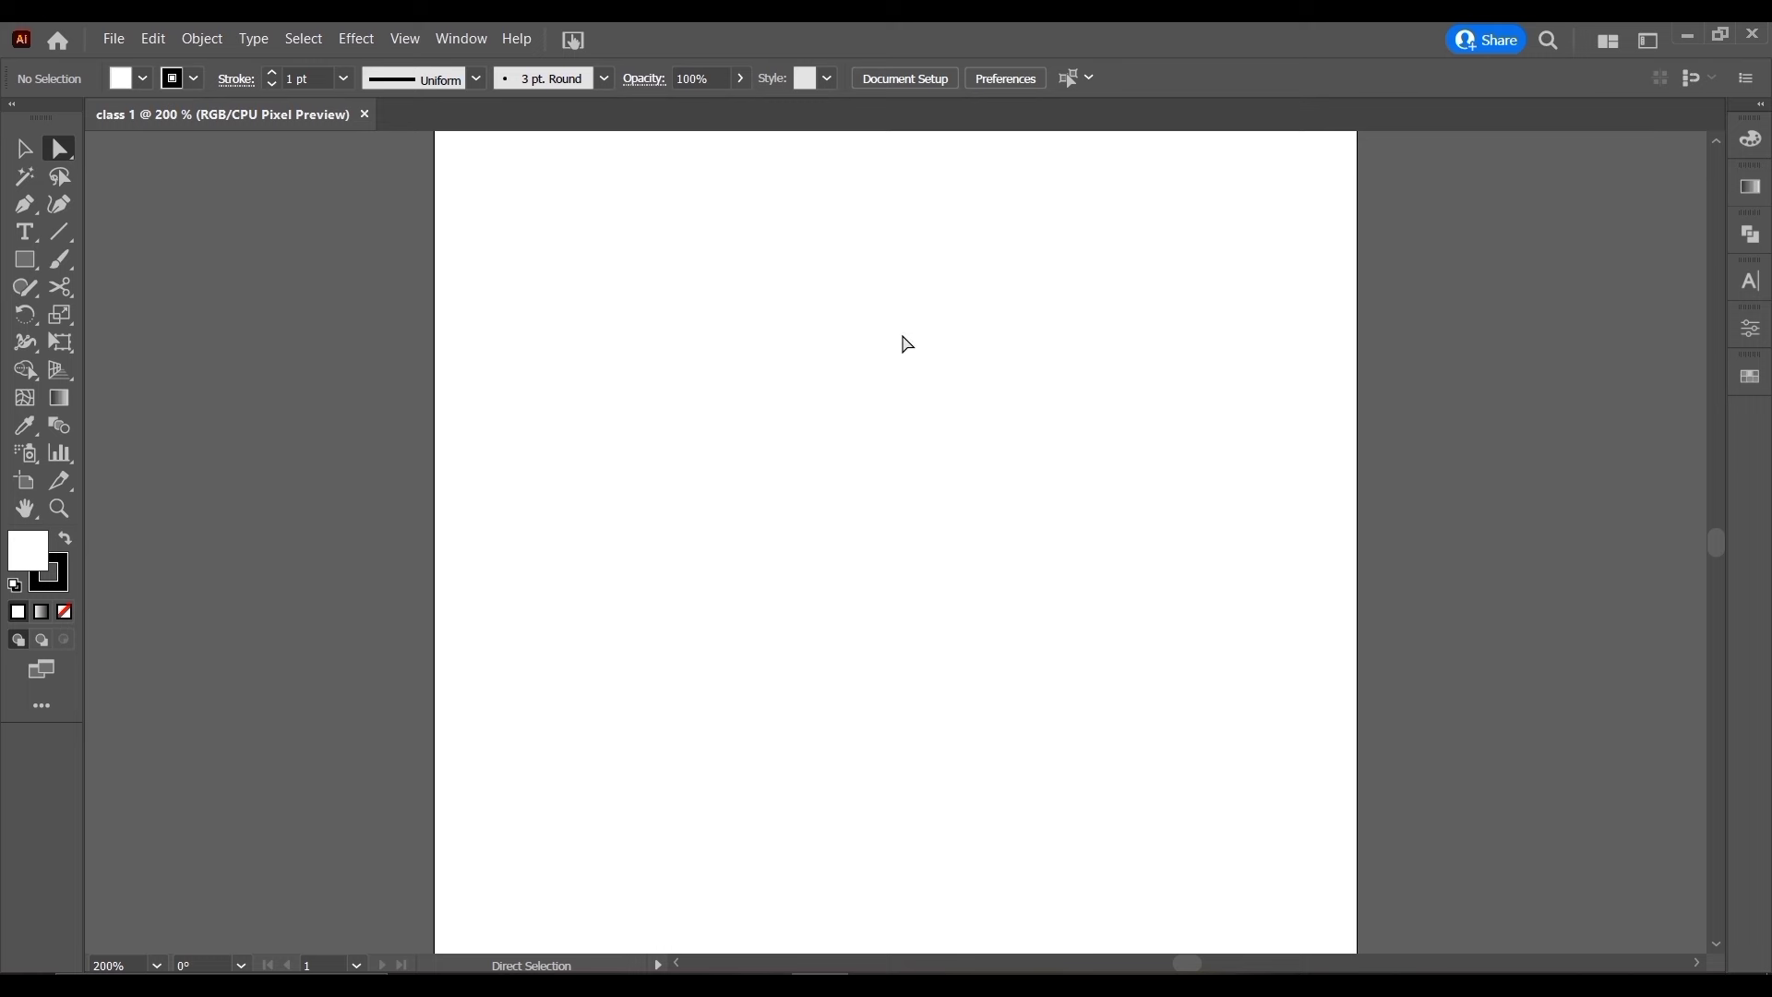
{"action": "key", "text": "ctrl"}
{"action": "key", "text": "ctrl"}
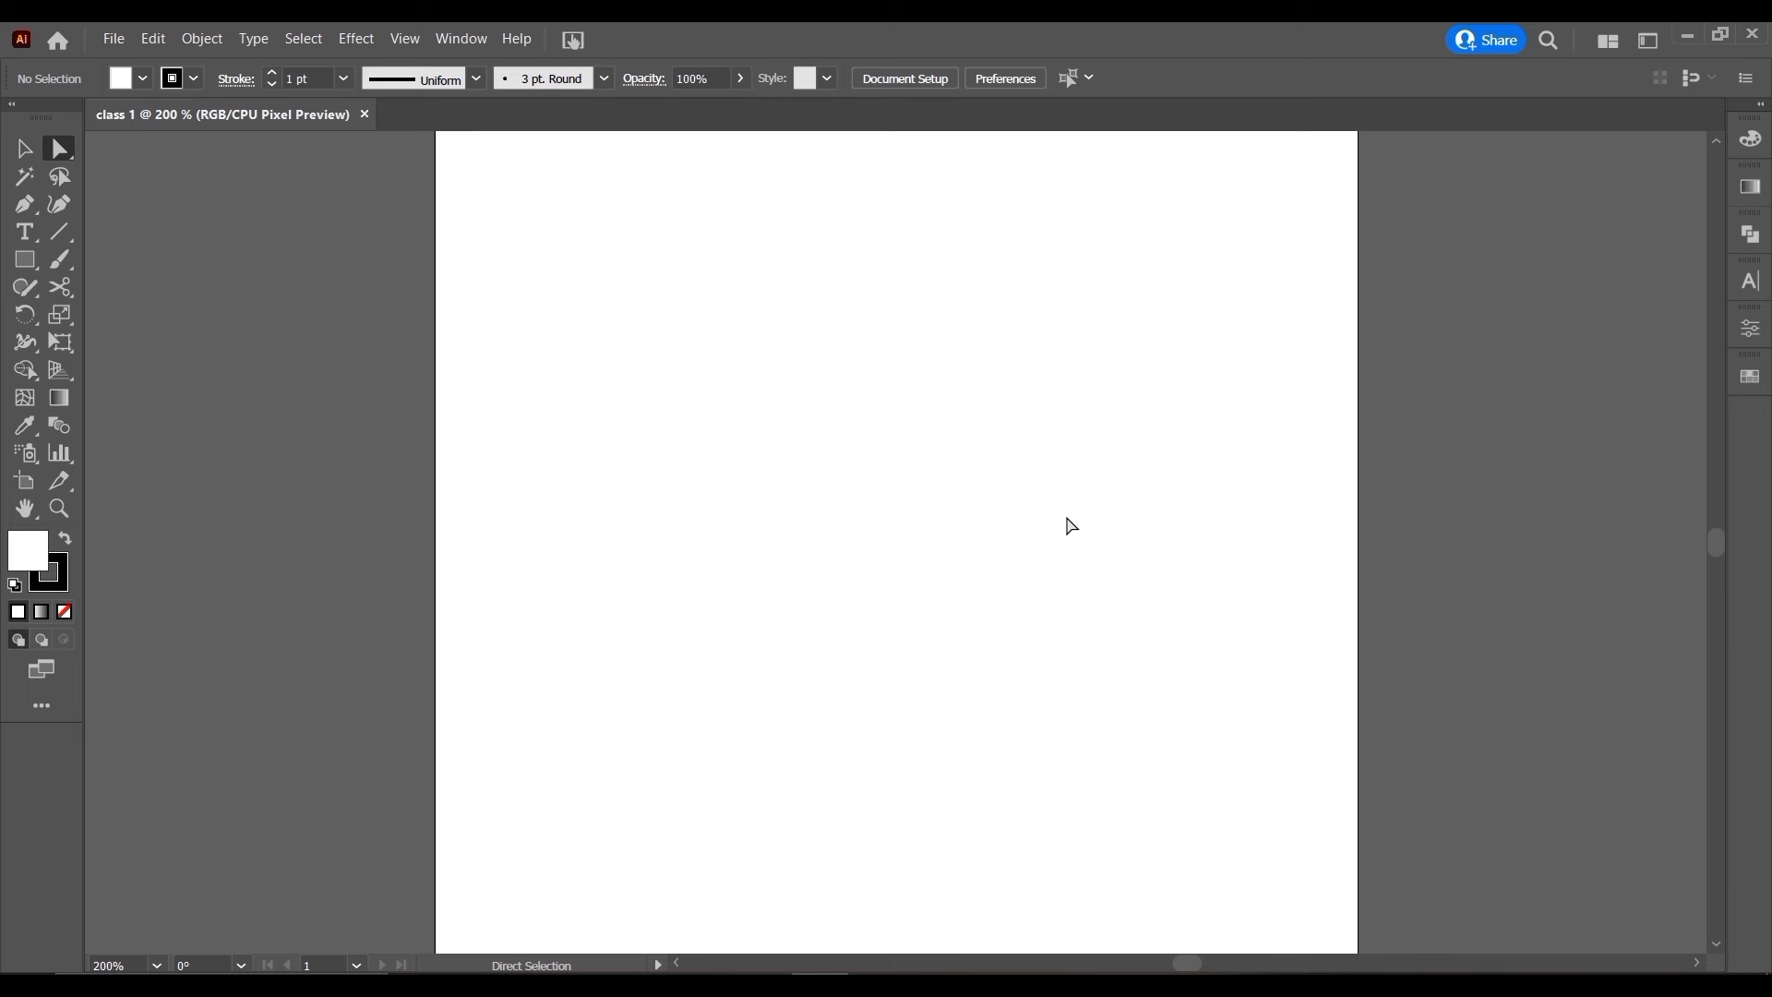
{"action": "key", "text": "v"}
{"action": "left_click_drag", "start_coordinate": [37, 110], "coordinate": [1391, 264]}
{"action": "left_click_drag", "start_coordinate": [1253, 418], "coordinate": [1625, 186]}
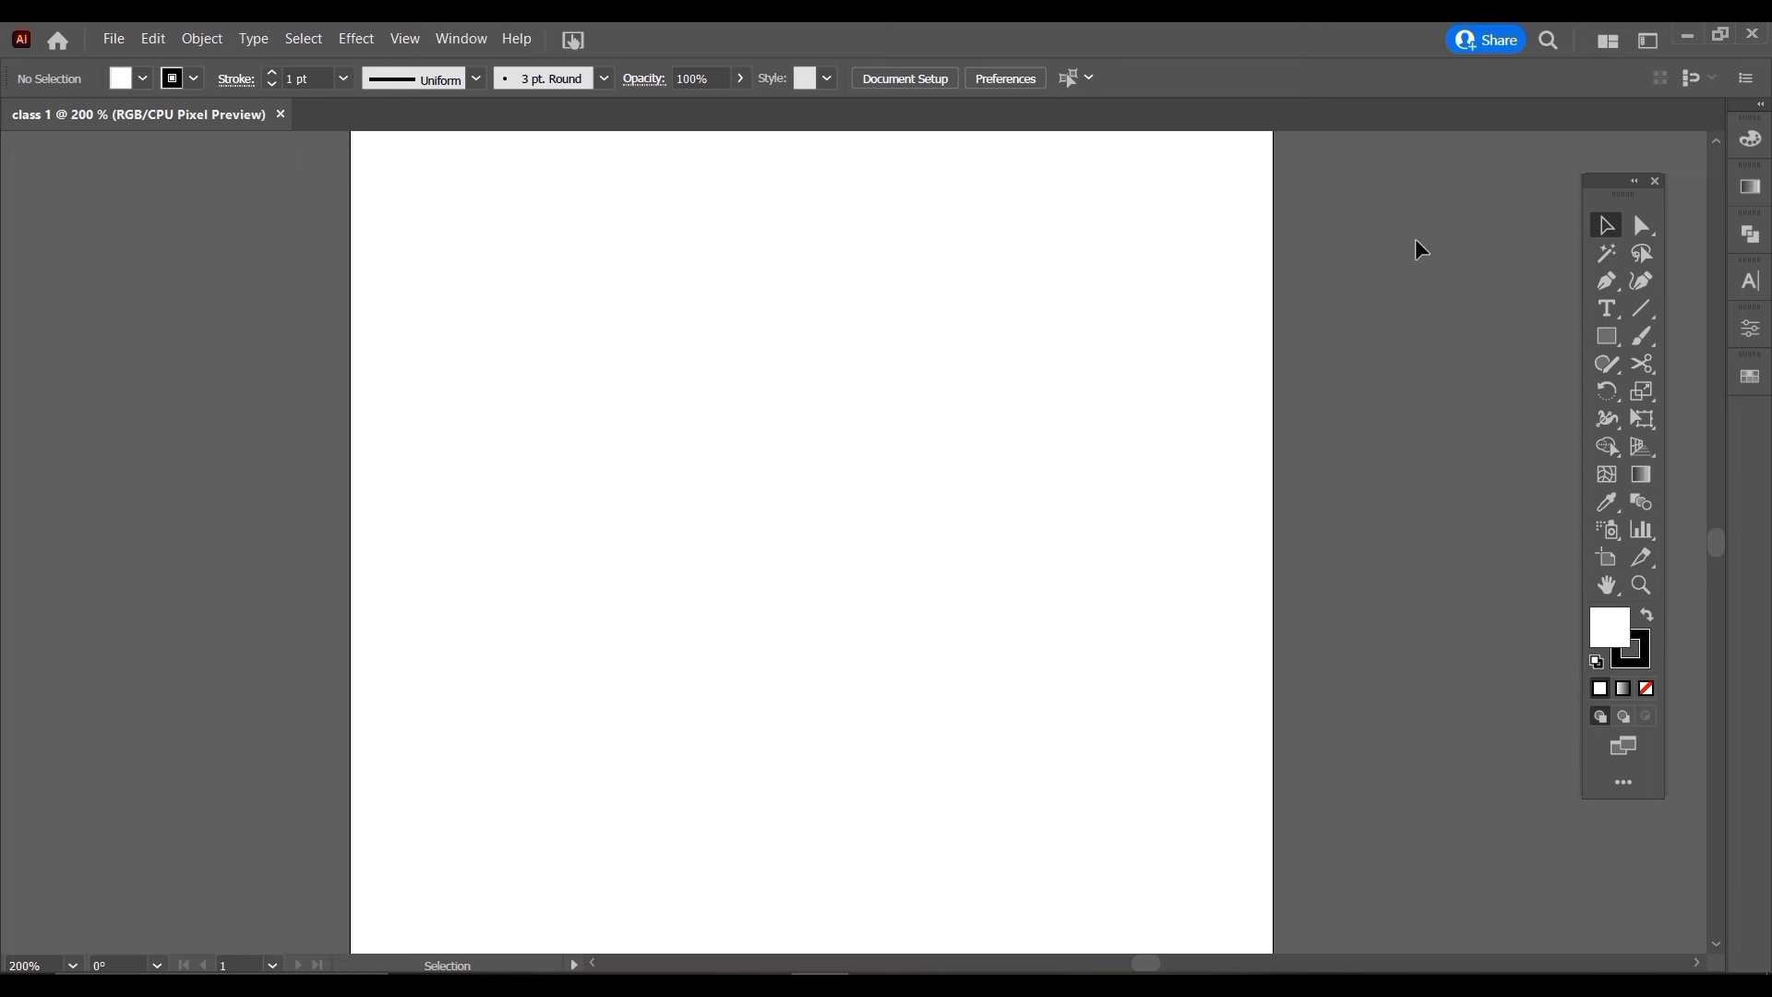
{"action": "left_click_drag", "start_coordinate": [1429, 167], "coordinate": [1706, 401]}
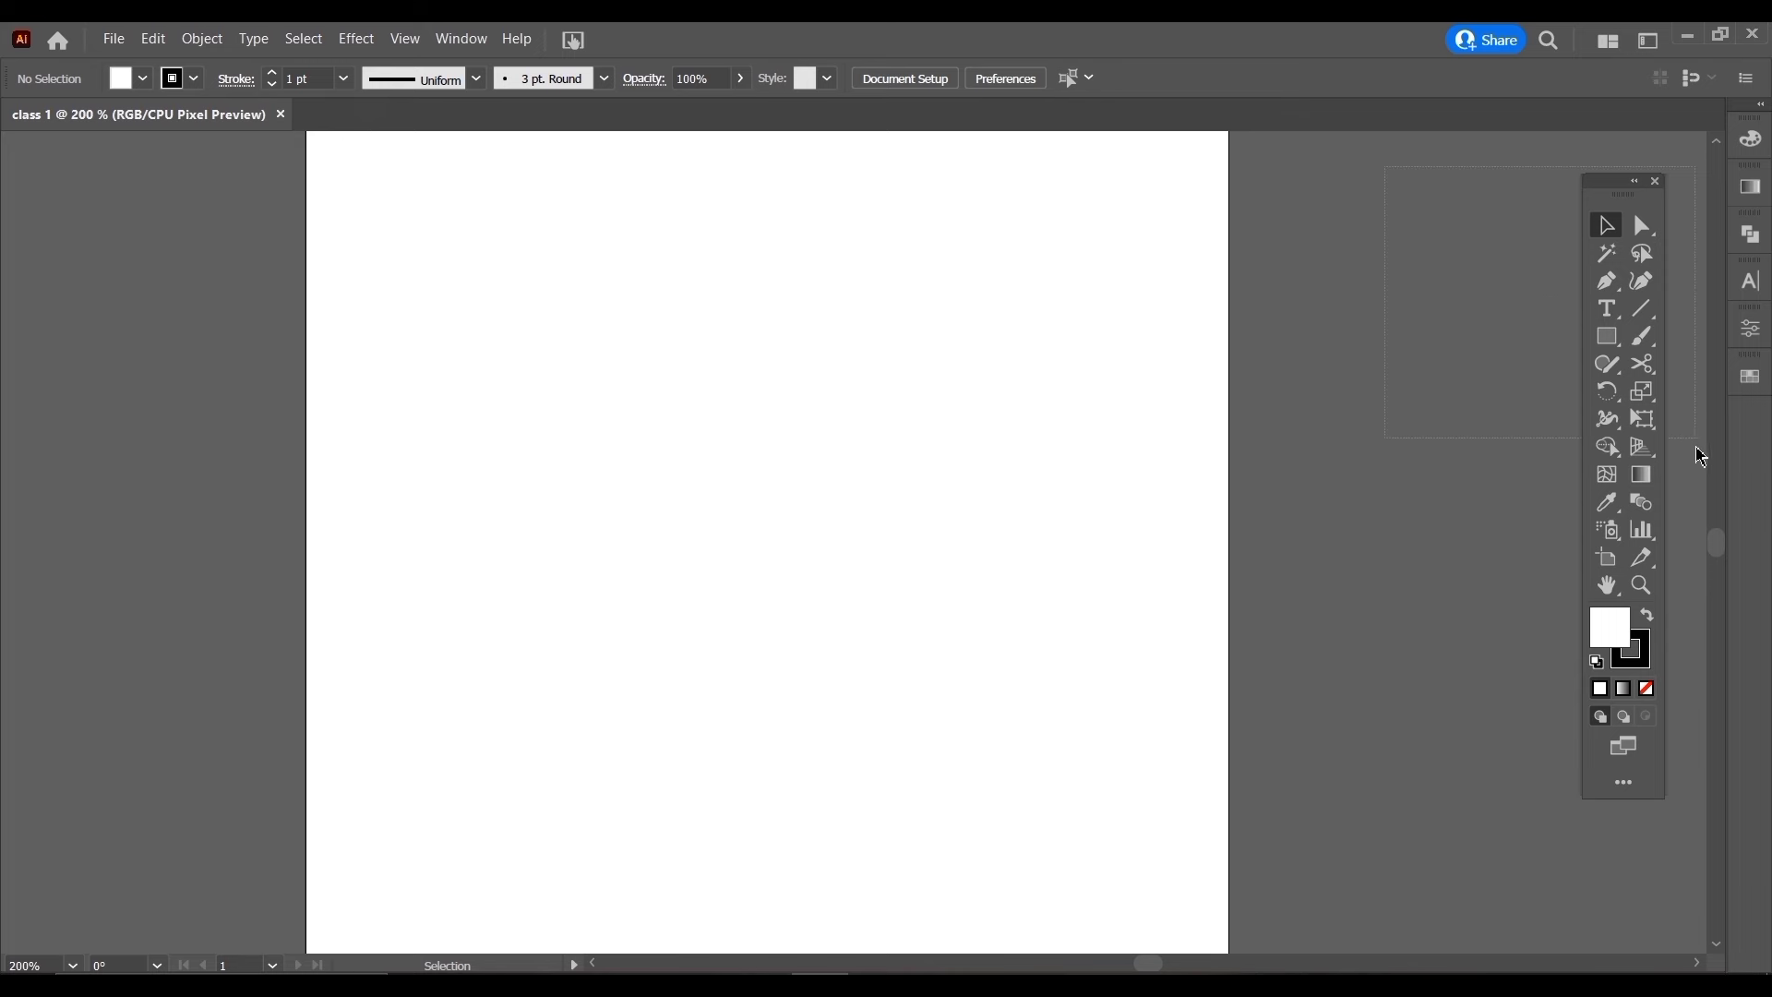
{"action": "left_click_drag", "start_coordinate": [1452, 226], "coordinate": [1709, 843]}
{"action": "mouse_move", "coordinate": [1615, 190]}
{"action": "left_mouse_down"}
{"action": "mouse_move", "coordinate": [979, 294]}
{"action": "mouse_move", "coordinate": [443, 264]}
{"action": "mouse_move", "coordinate": [13, 164]}
{"action": "left_mouse_up"}
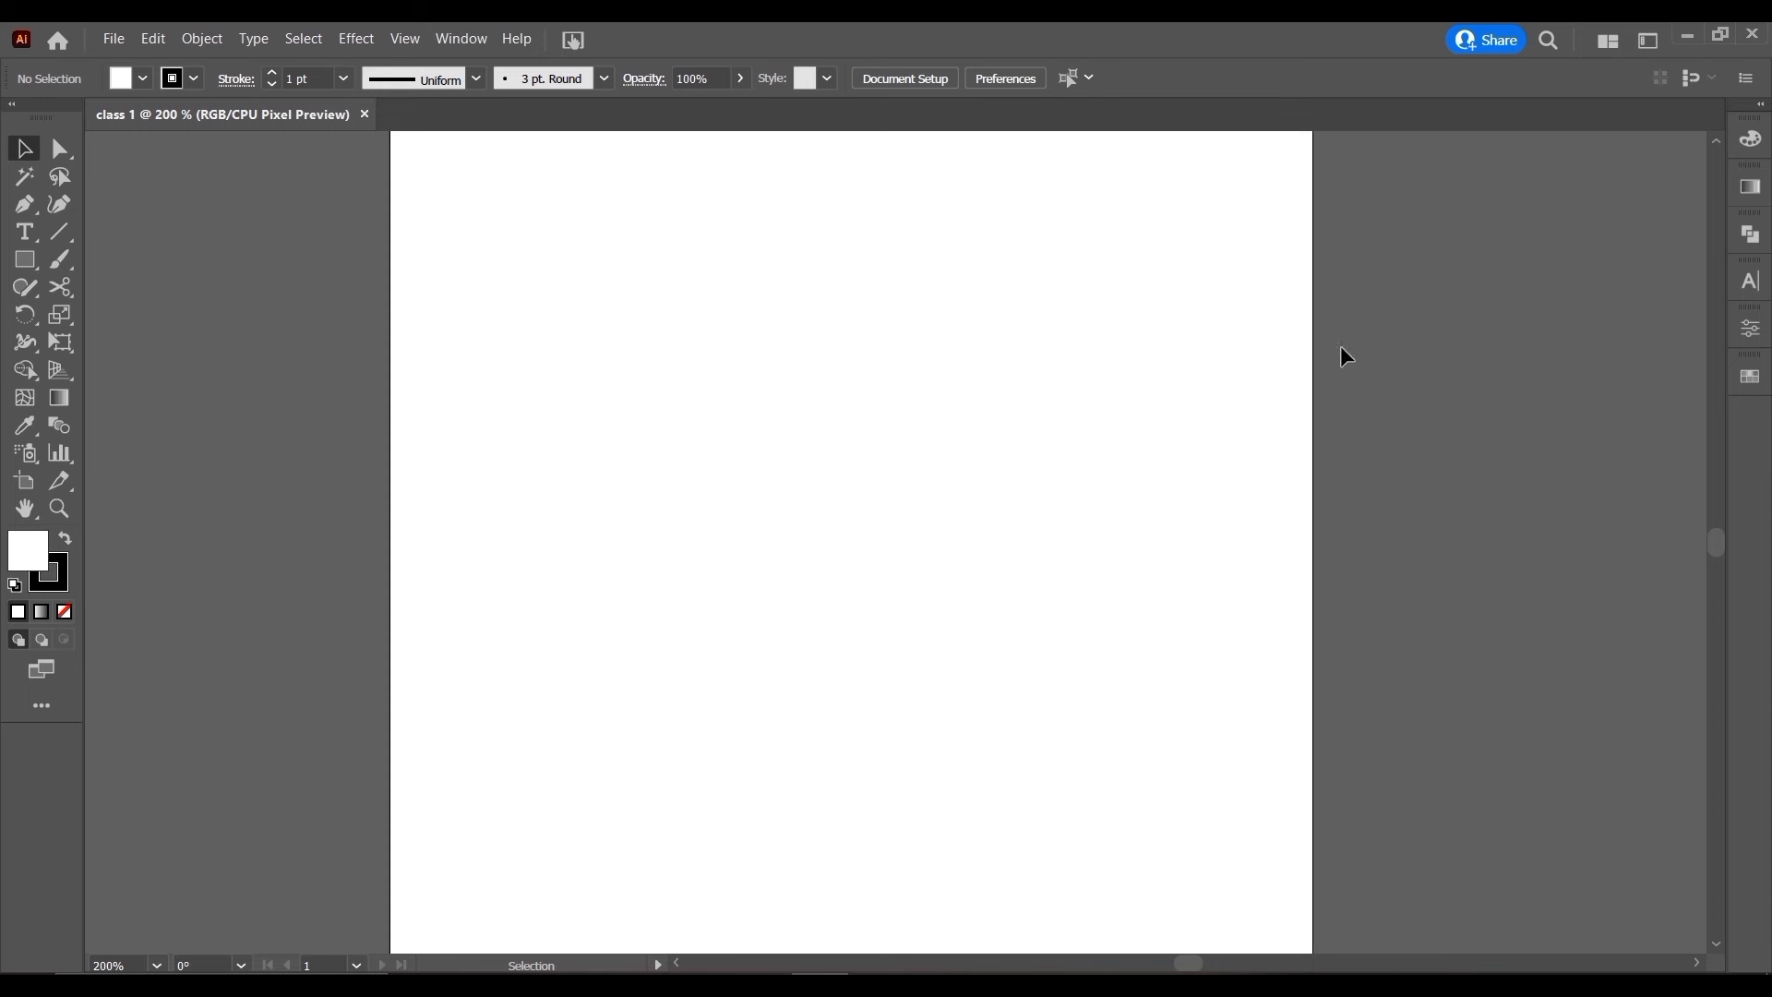
{"action": "left_click", "coordinate": [1006, 79]}
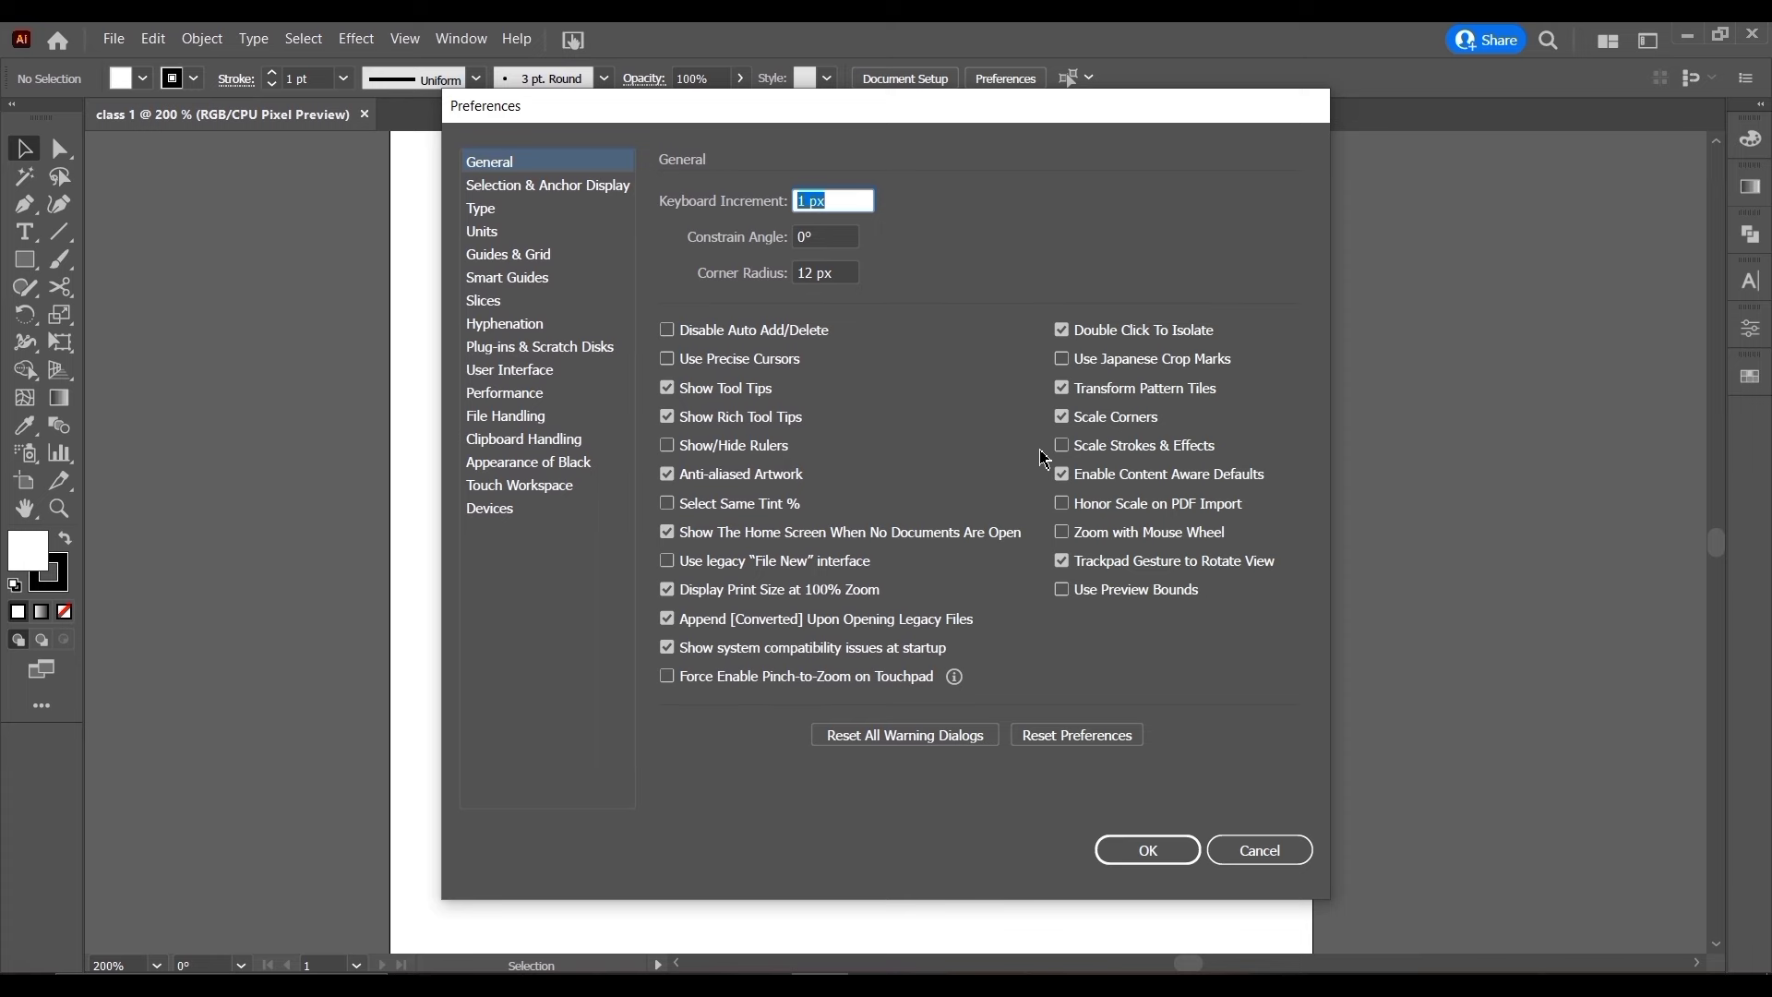
{"action": "left_click", "coordinate": [1130, 850]}
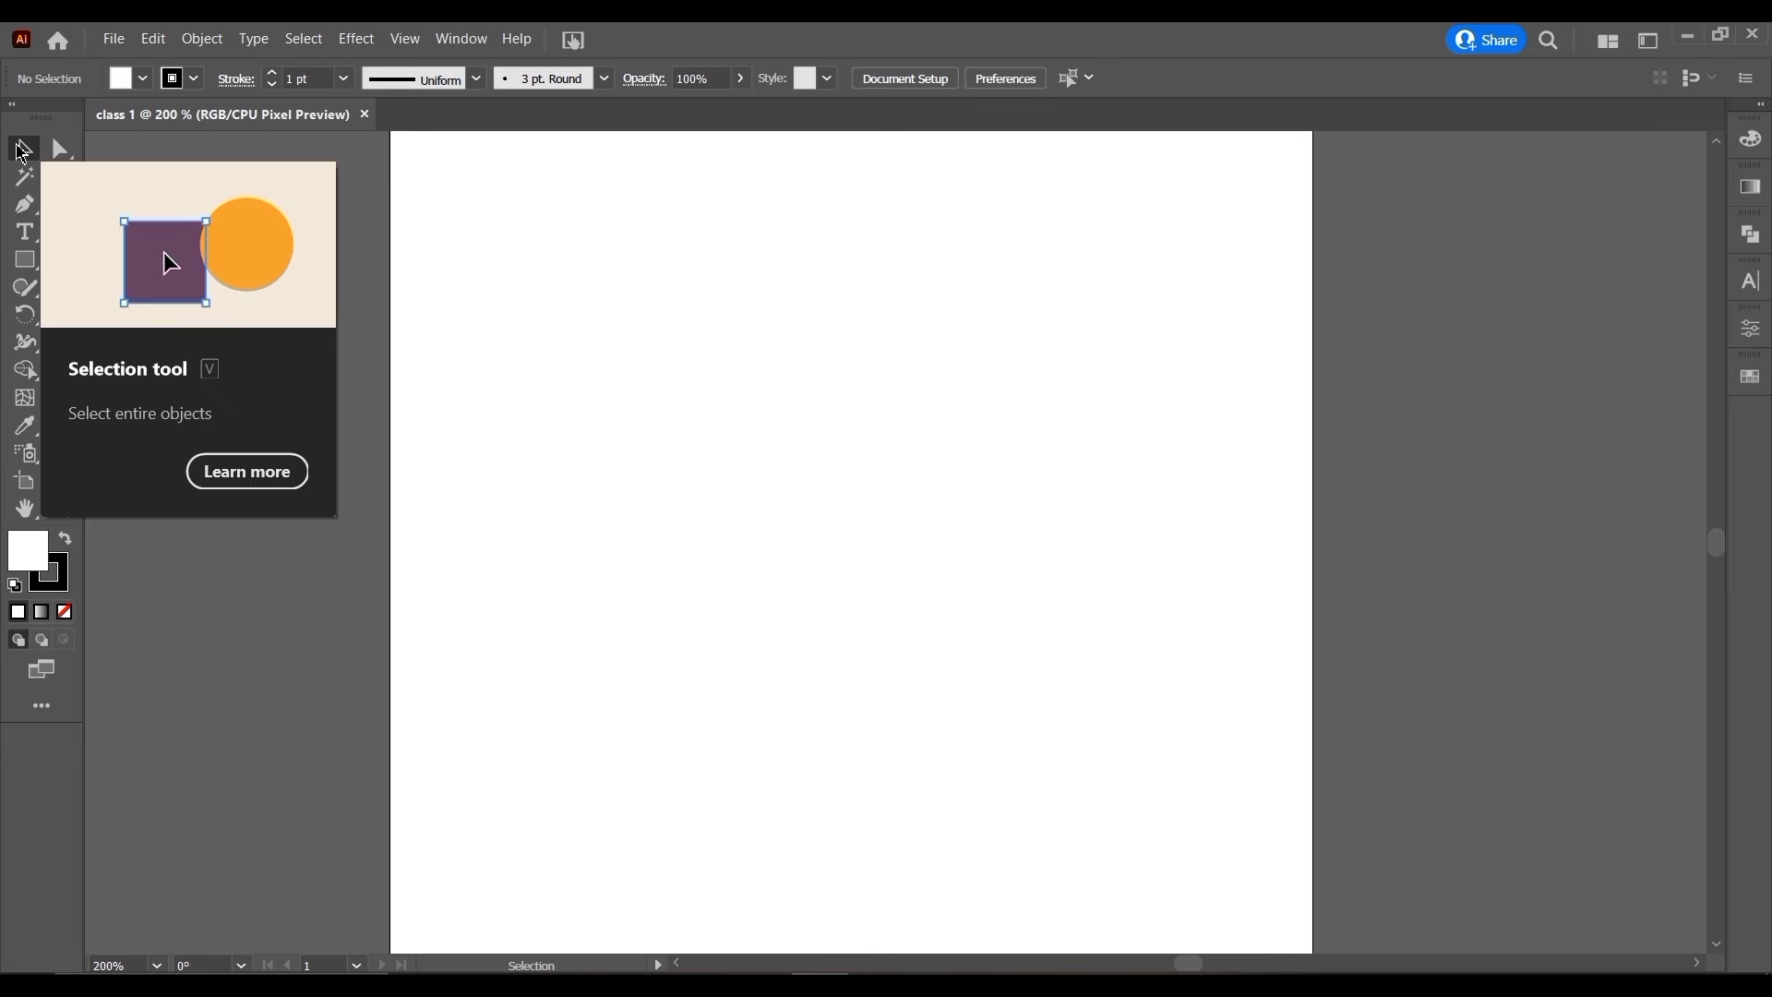
{"action": "left_click", "coordinate": [33, 160]}
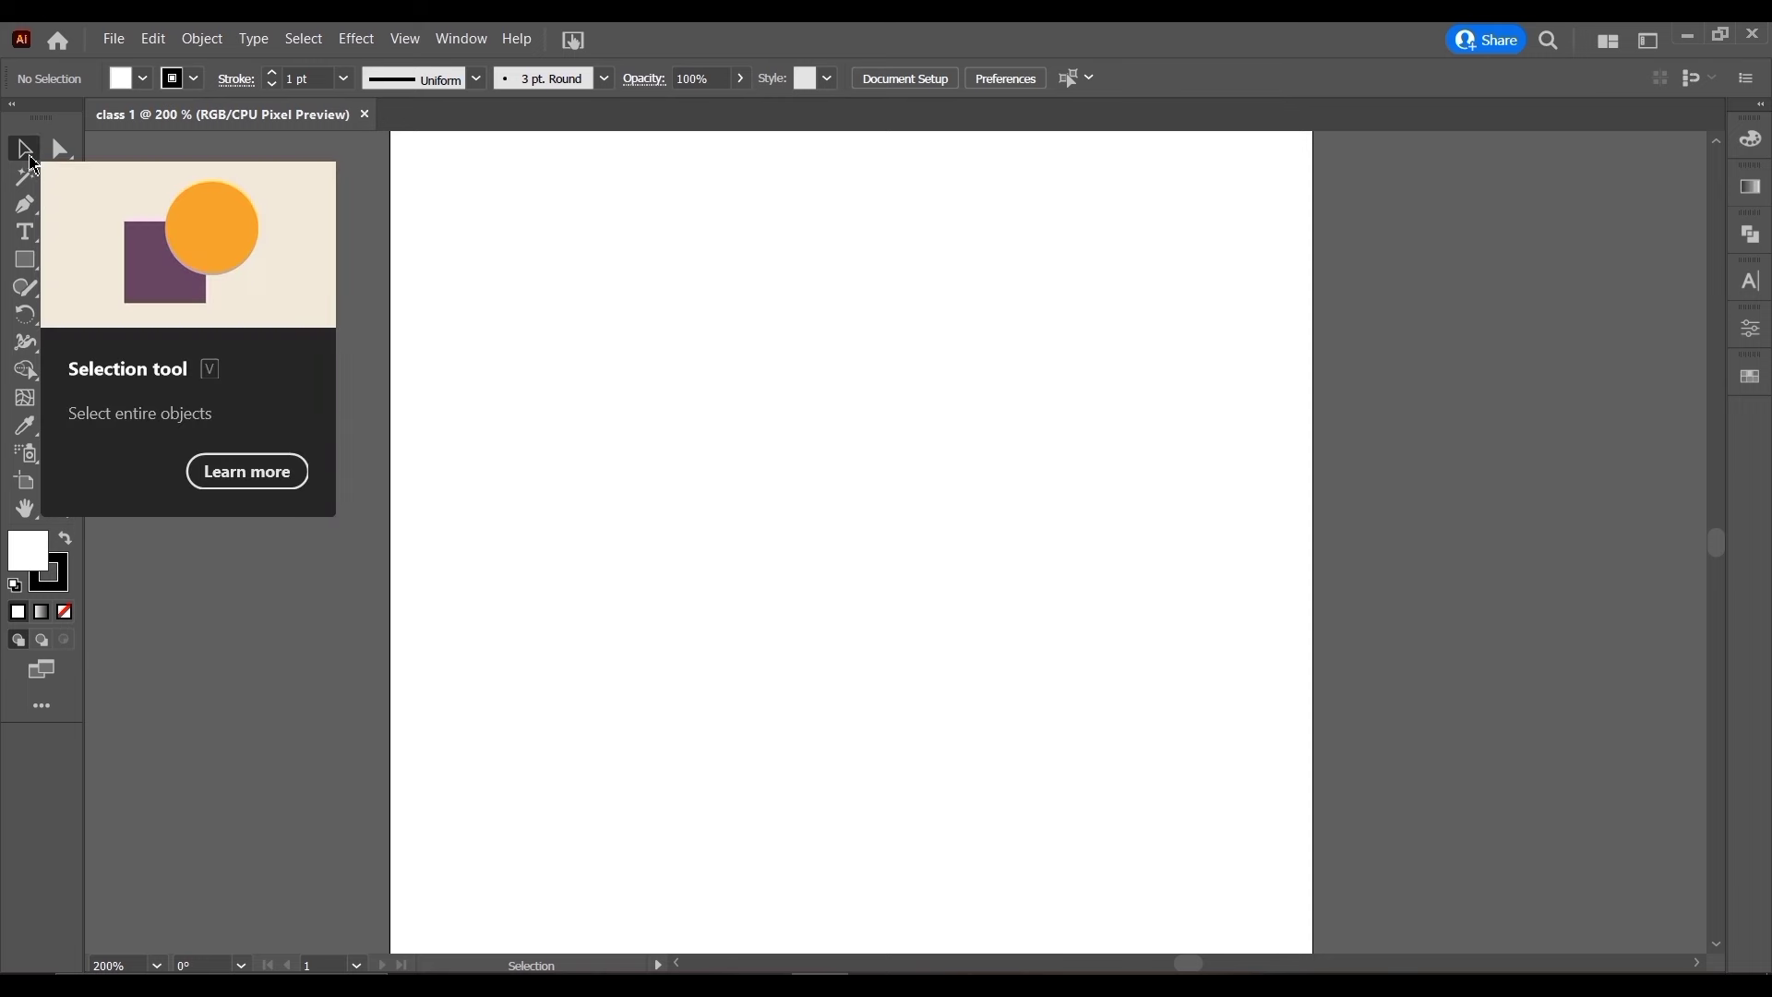
{"action": "left_click", "coordinate": [29, 267]}
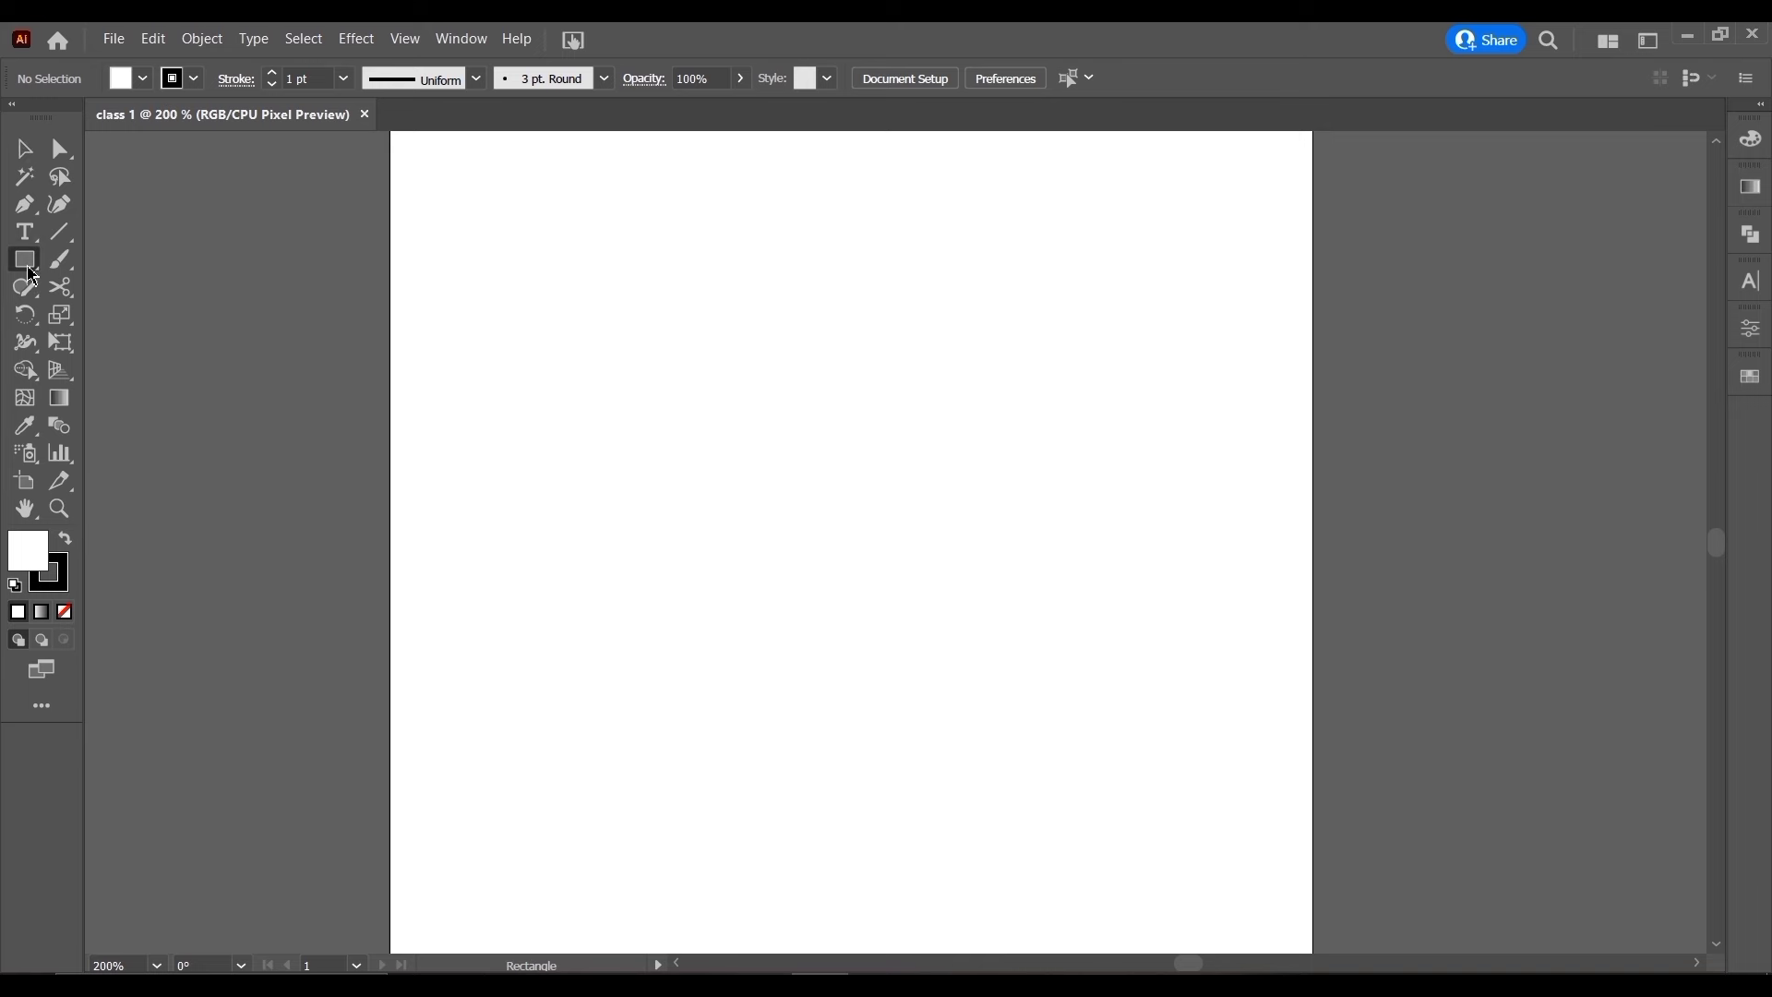
{"action": "left_click", "coordinate": [28, 149]}
{"action": "left_click", "coordinate": [25, 261]}
{"action": "left_click_drag", "start_coordinate": [601, 270], "coordinate": [1083, 701]}
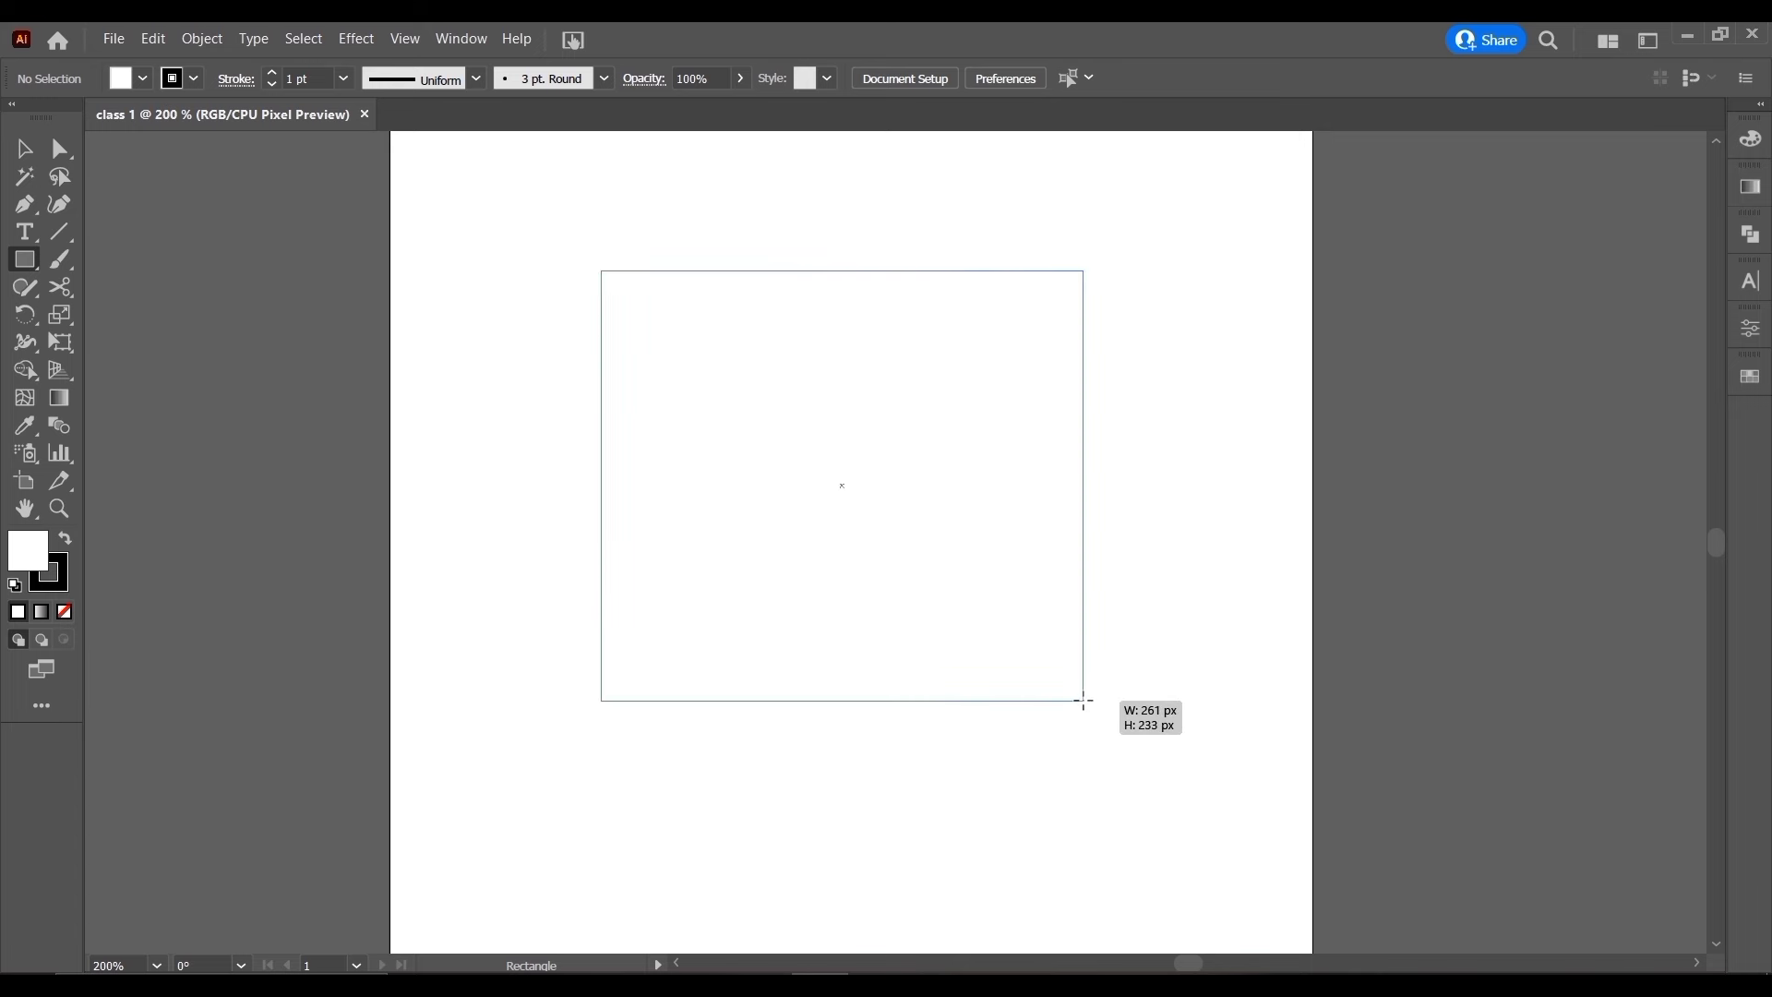
{"action": "left_click_drag", "start_coordinate": [1084, 701], "coordinate": [1096, 729]}
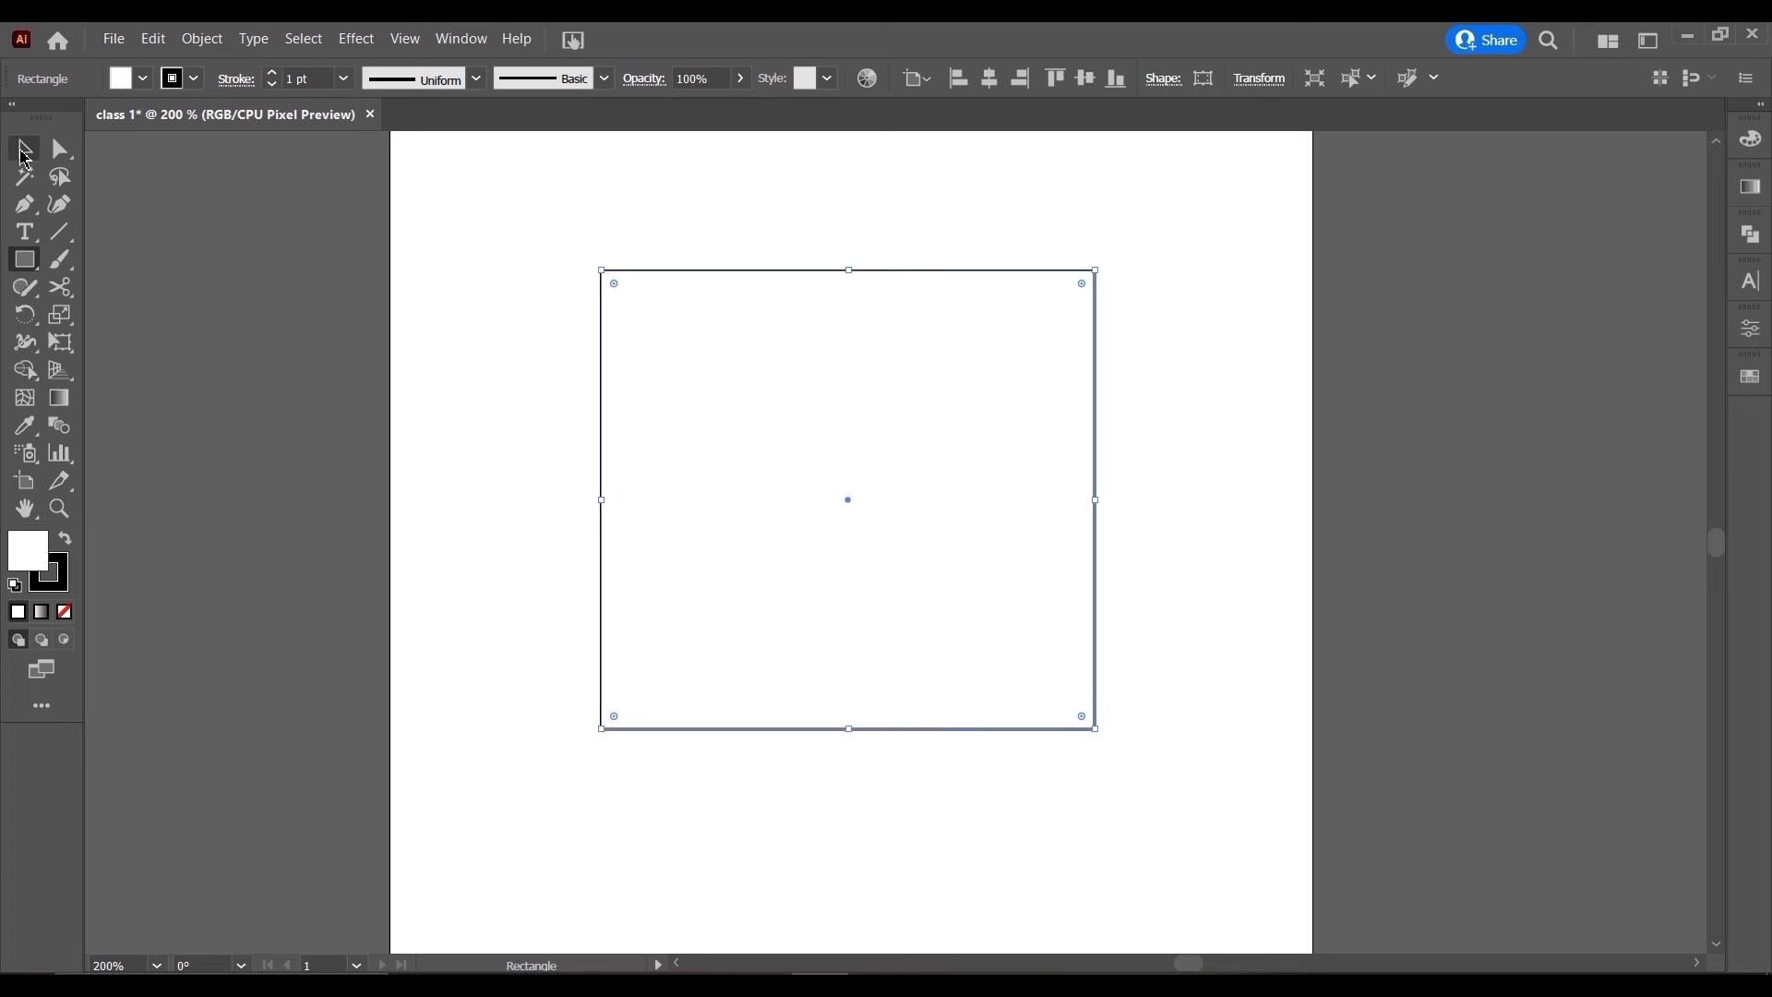
{"action": "left_click", "coordinate": [23, 149]}
{"action": "mouse_move", "coordinate": [784, 500]}
{"action": "left_mouse_down"}
{"action": "mouse_move", "coordinate": [895, 504]}
{"action": "mouse_move", "coordinate": [895, 557]}
{"action": "mouse_move", "coordinate": [775, 485]}
{"action": "mouse_move", "coordinate": [799, 512]}
{"action": "mouse_move", "coordinate": [696, 509]}
{"action": "left_mouse_up"}
{"action": "mouse_move", "coordinate": [783, 328]}
{"action": "left_mouse_down"}
{"action": "mouse_move", "coordinate": [577, 348]}
{"action": "mouse_move", "coordinate": [1016, 475]}
{"action": "mouse_move", "coordinate": [868, 594]}
{"action": "mouse_move", "coordinate": [1008, 497]}
{"action": "mouse_move", "coordinate": [511, 413]}
{"action": "left_mouse_up"}
{"action": "left_click_drag", "start_coordinate": [718, 435], "coordinate": [1370, 360]}
{"action": "mouse_move", "coordinate": [1122, 395]}
{"action": "left_mouse_down"}
{"action": "mouse_move", "coordinate": [1061, 434]}
{"action": "mouse_move", "coordinate": [960, 457]}
{"action": "left_mouse_up"}
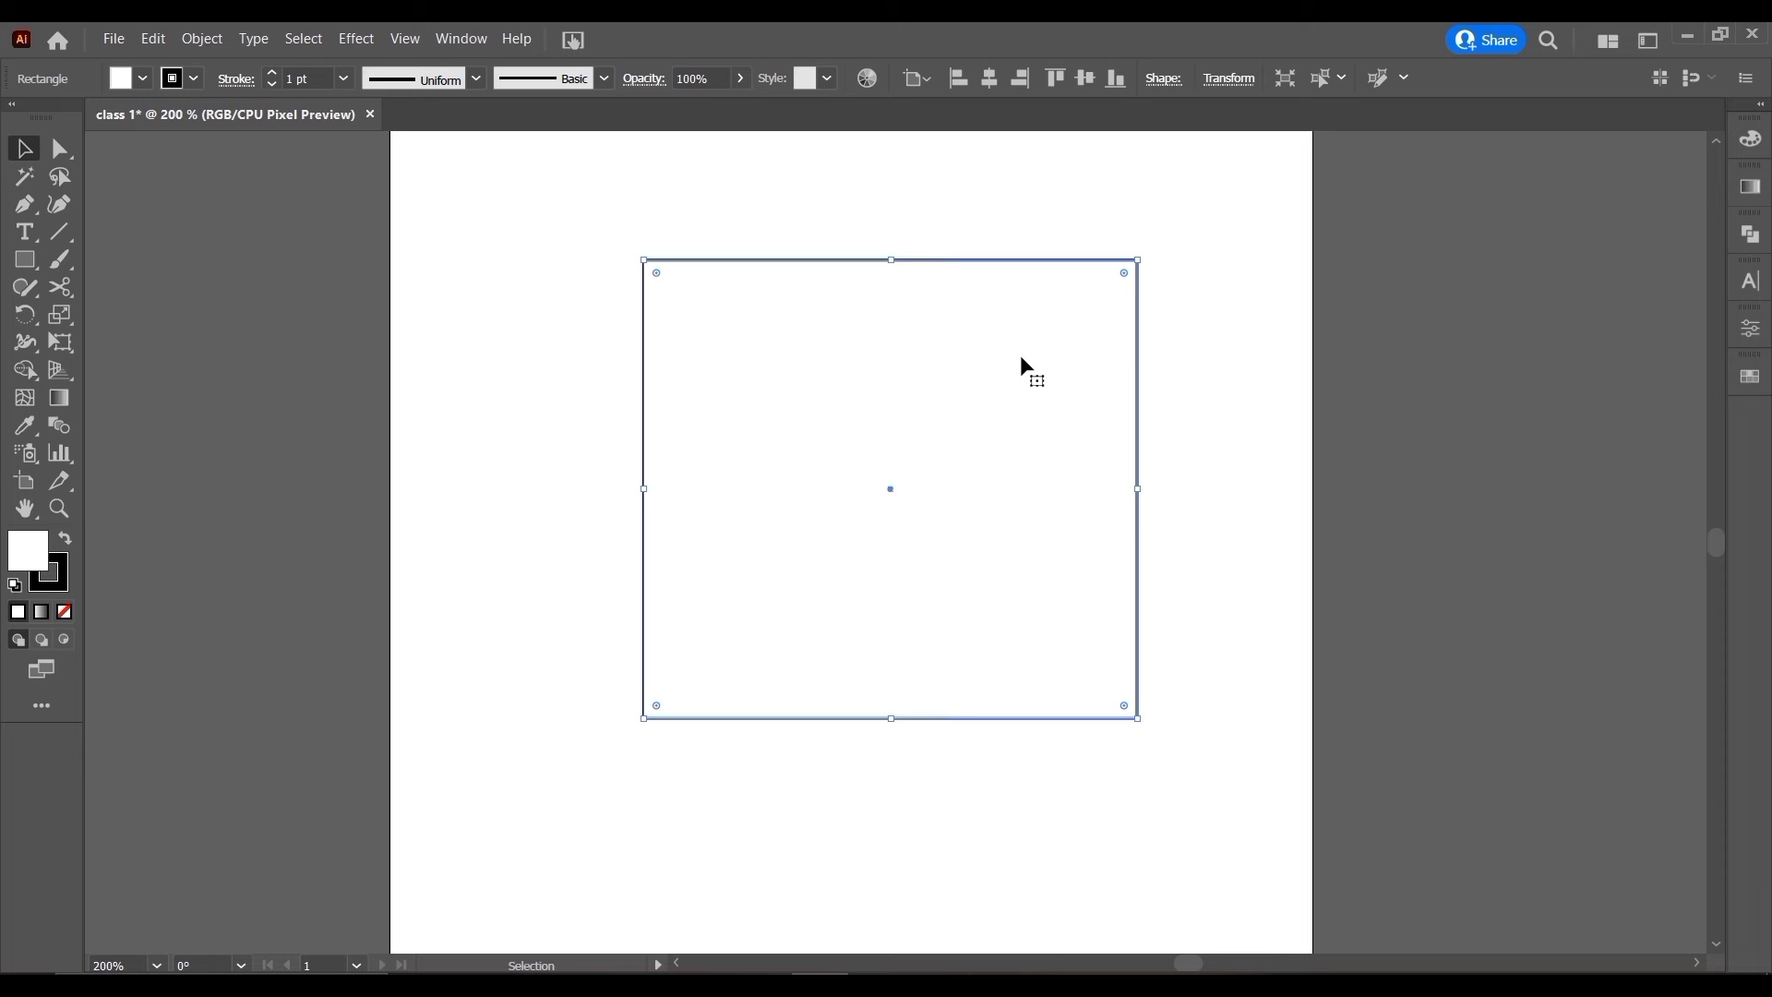
{"action": "key", "text": "Delete"}
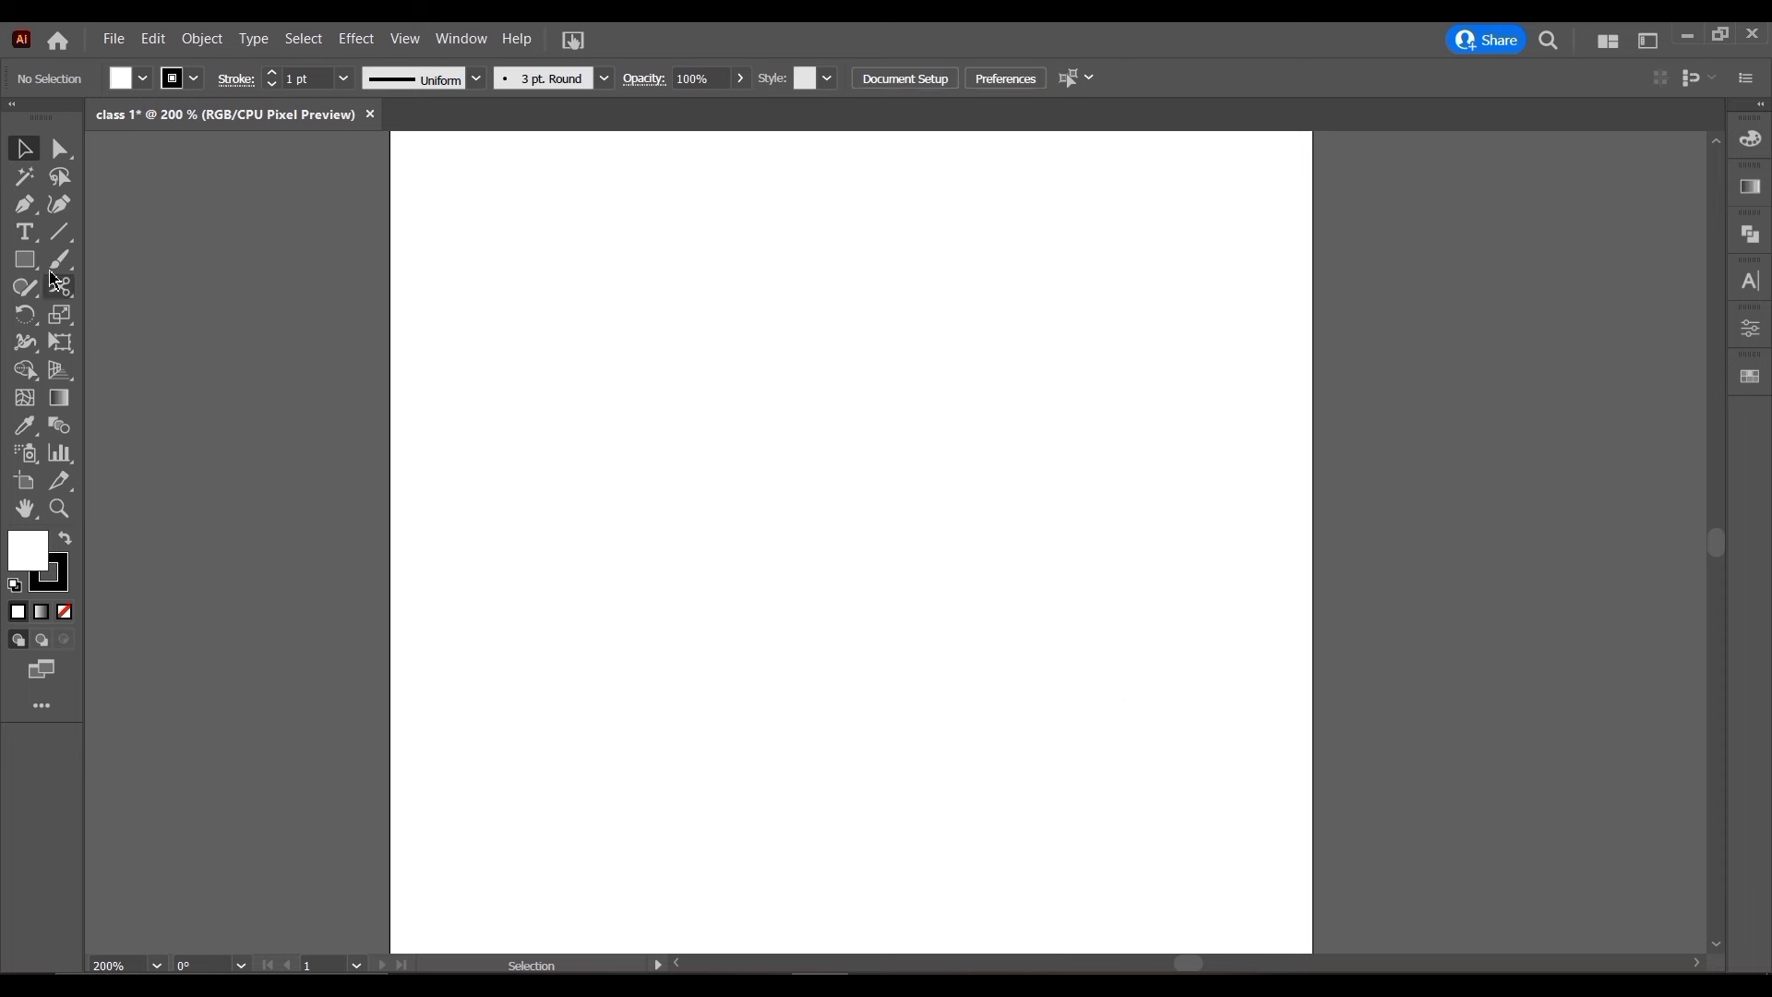
{"action": "left_click", "coordinate": [31, 265]}
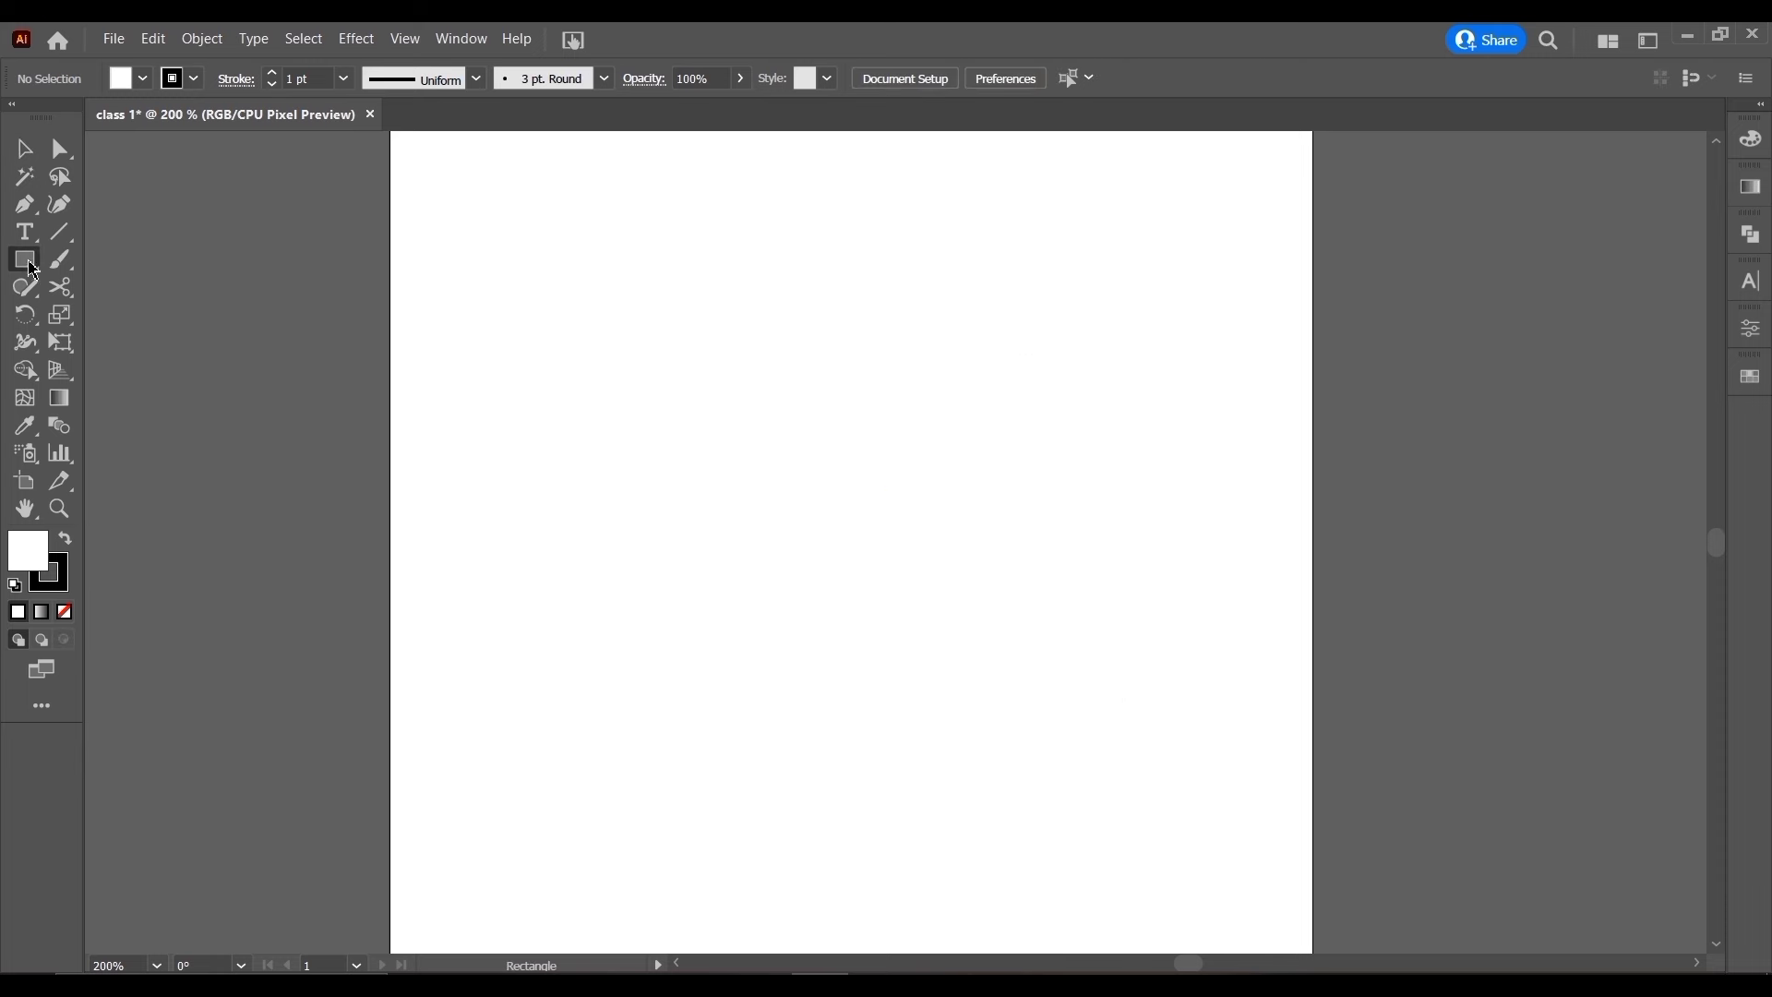
{"action": "left_click", "coordinate": [833, 419]}
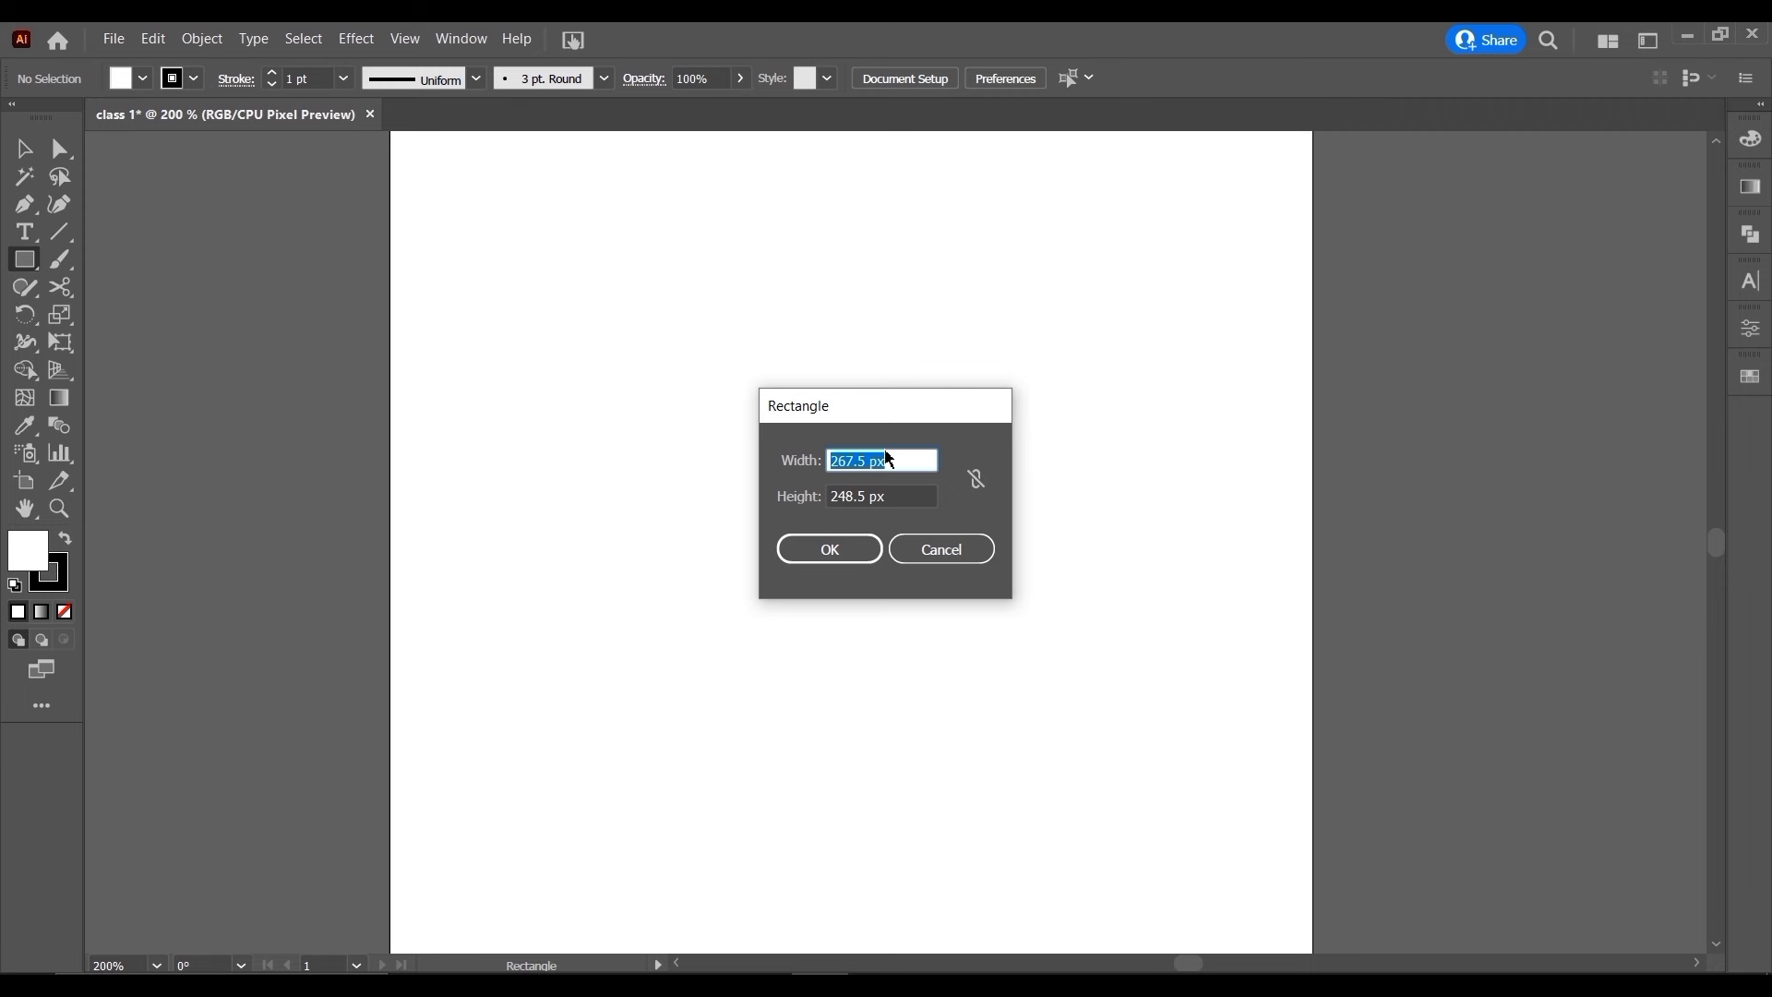
{"action": "type", "text": "6"}
{"action": "type", "text": "0"}
{"action": "double_click", "coordinate": [854, 496]}
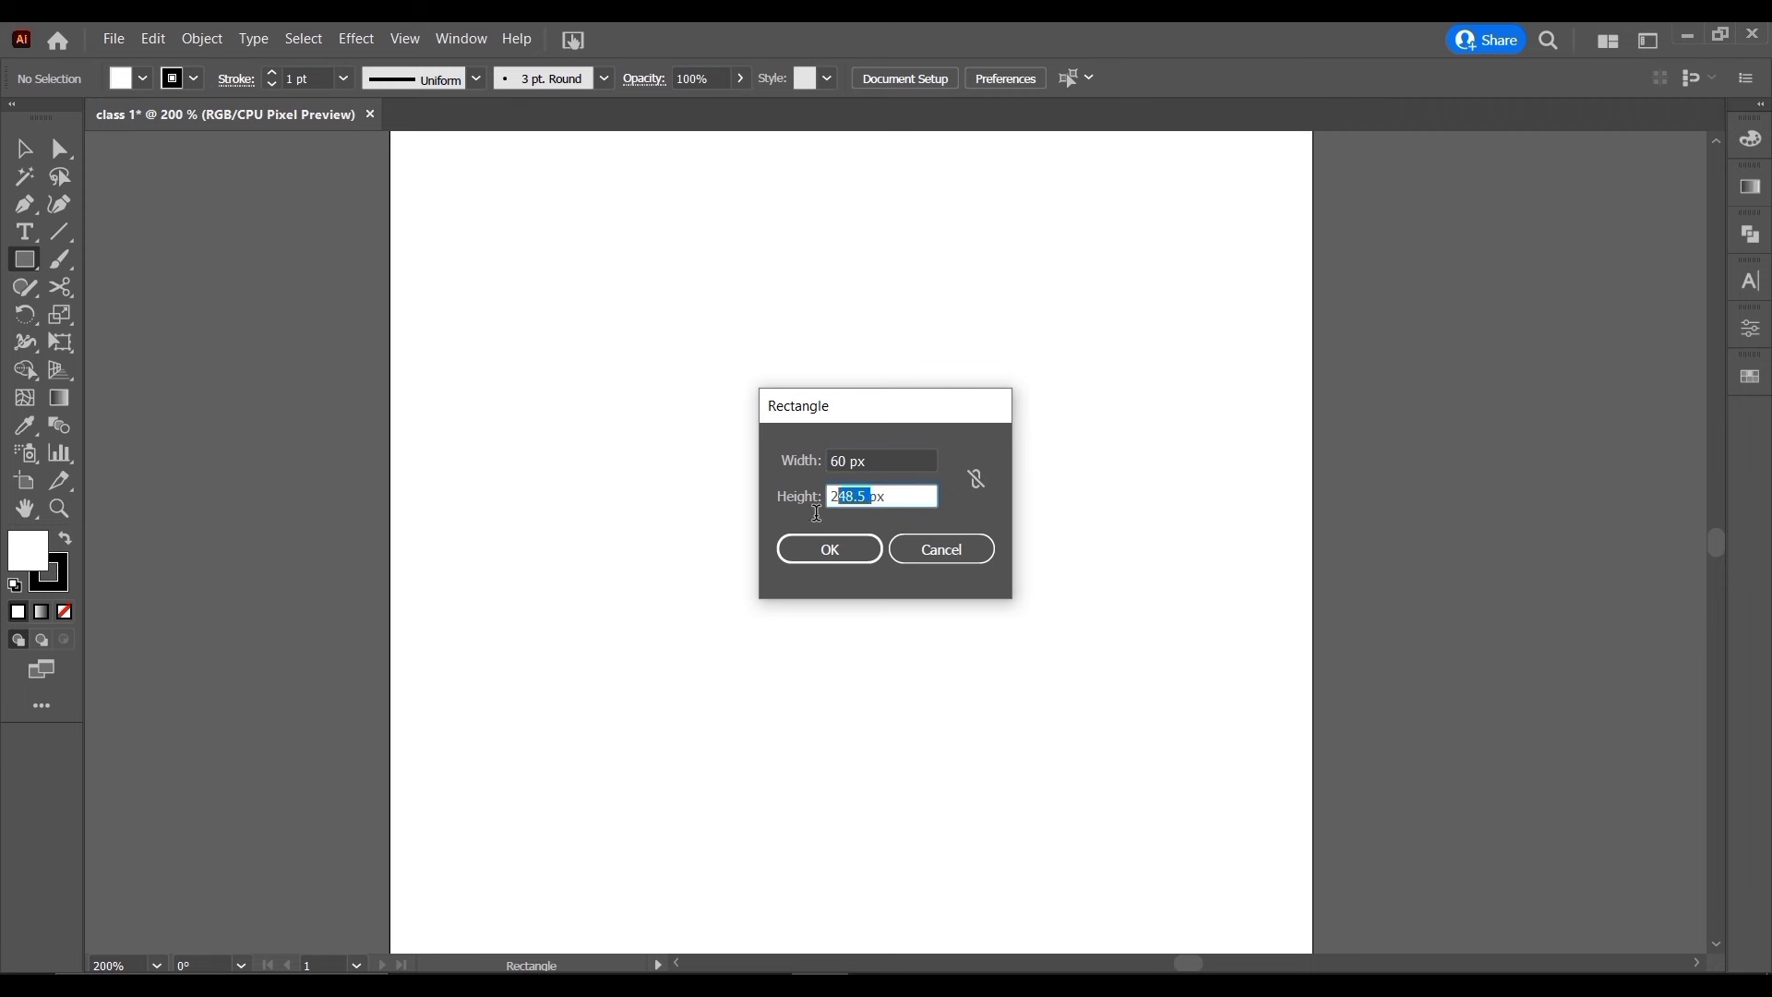
{"action": "type", "text": "60"}
{"action": "left_click", "coordinate": [803, 548]}
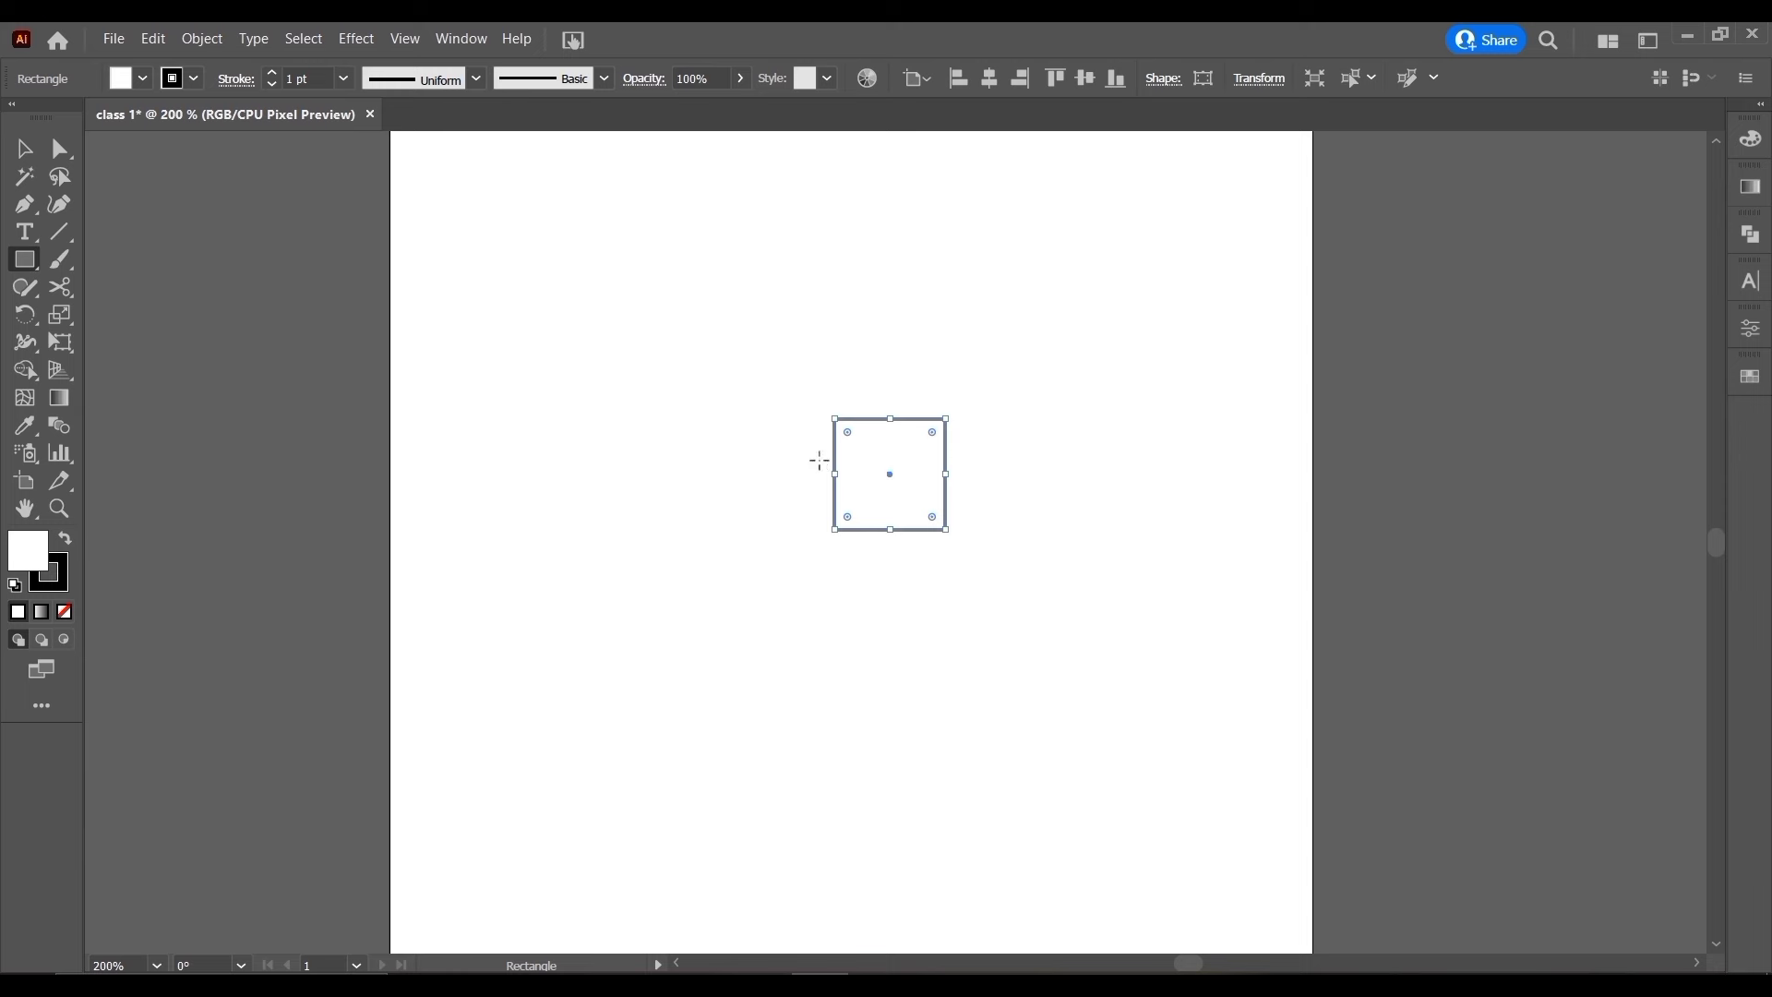
{"action": "scroll", "coordinate": [869, 515], "scroll_direction": "up", "scroll_amount": 2}
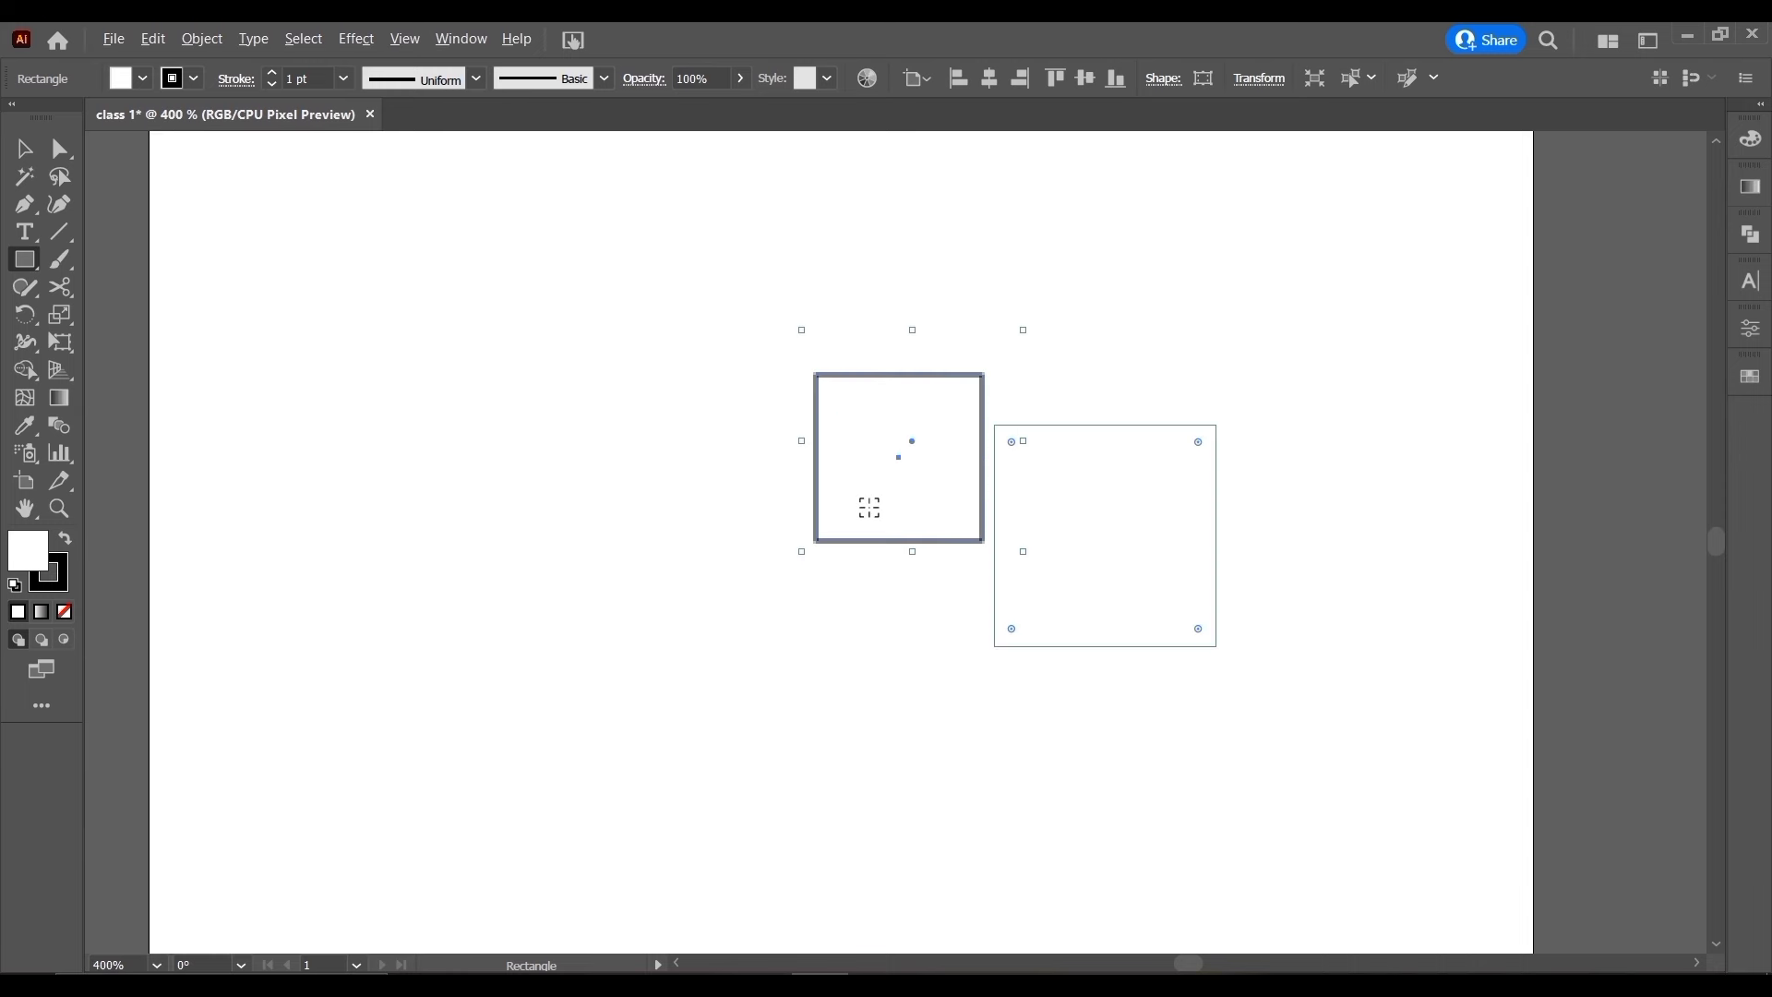
{"action": "scroll", "coordinate": [869, 507], "scroll_direction": "down", "scroll_amount": 2}
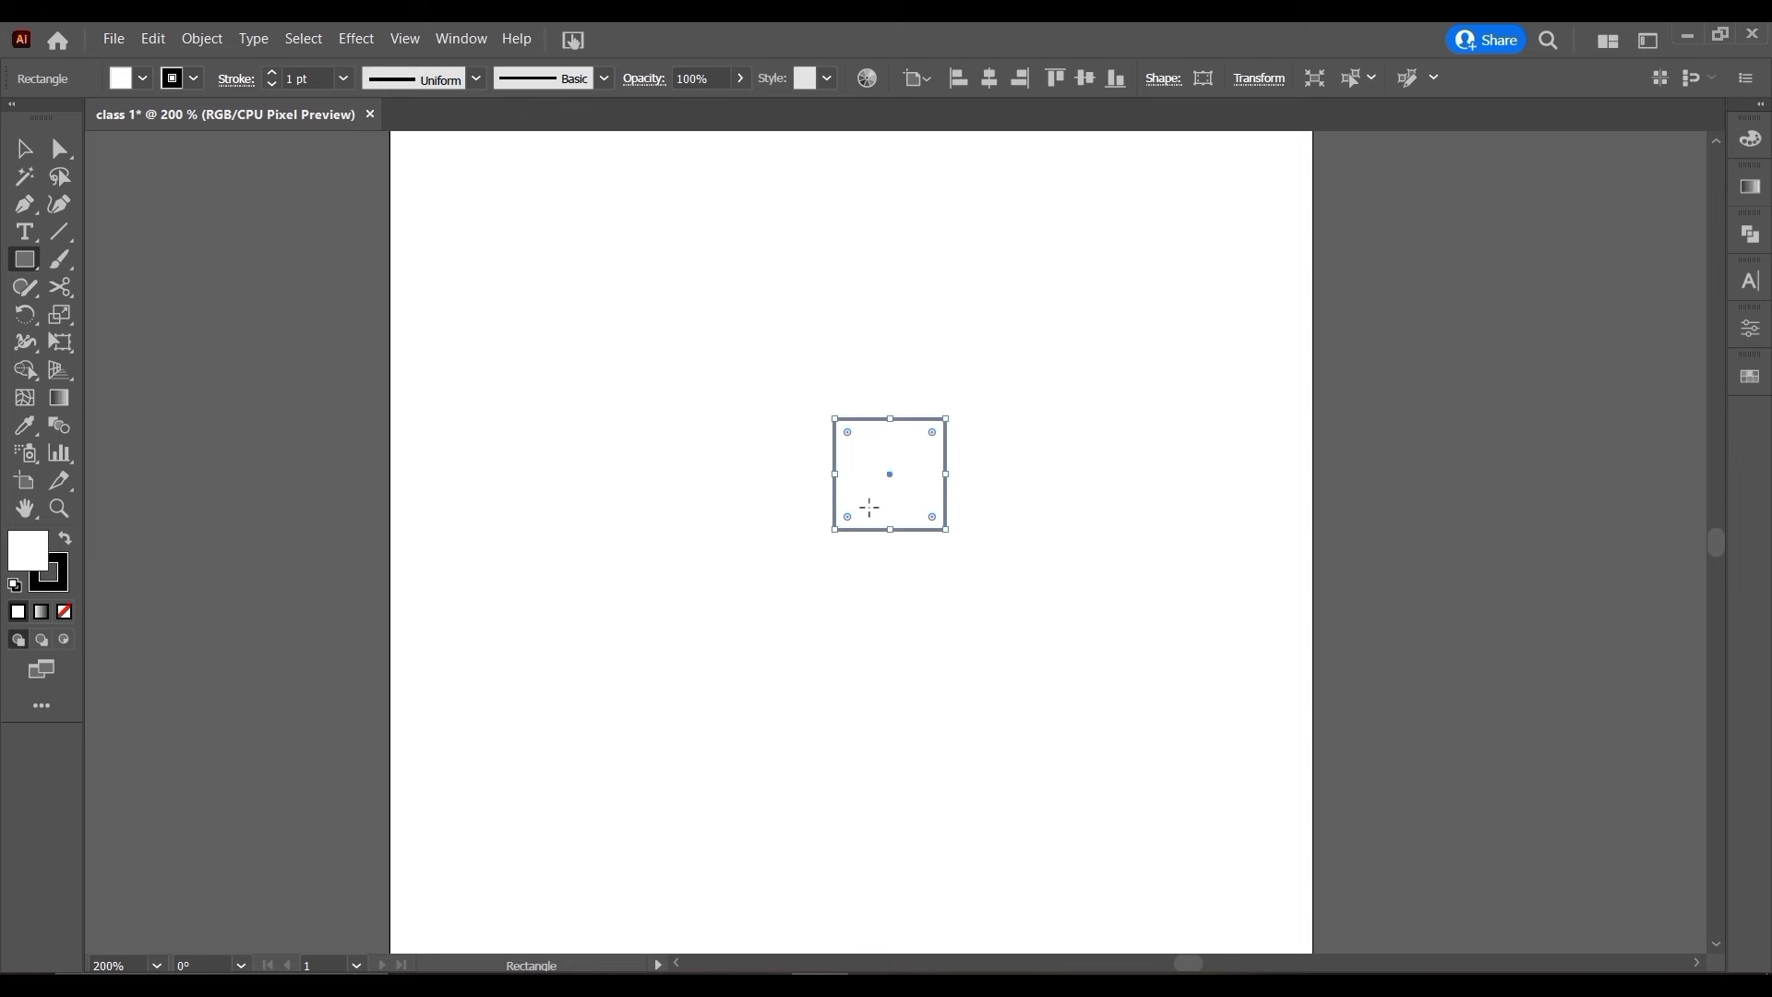
{"action": "scroll", "coordinate": [870, 507], "scroll_direction": "up", "scroll_amount": 2}
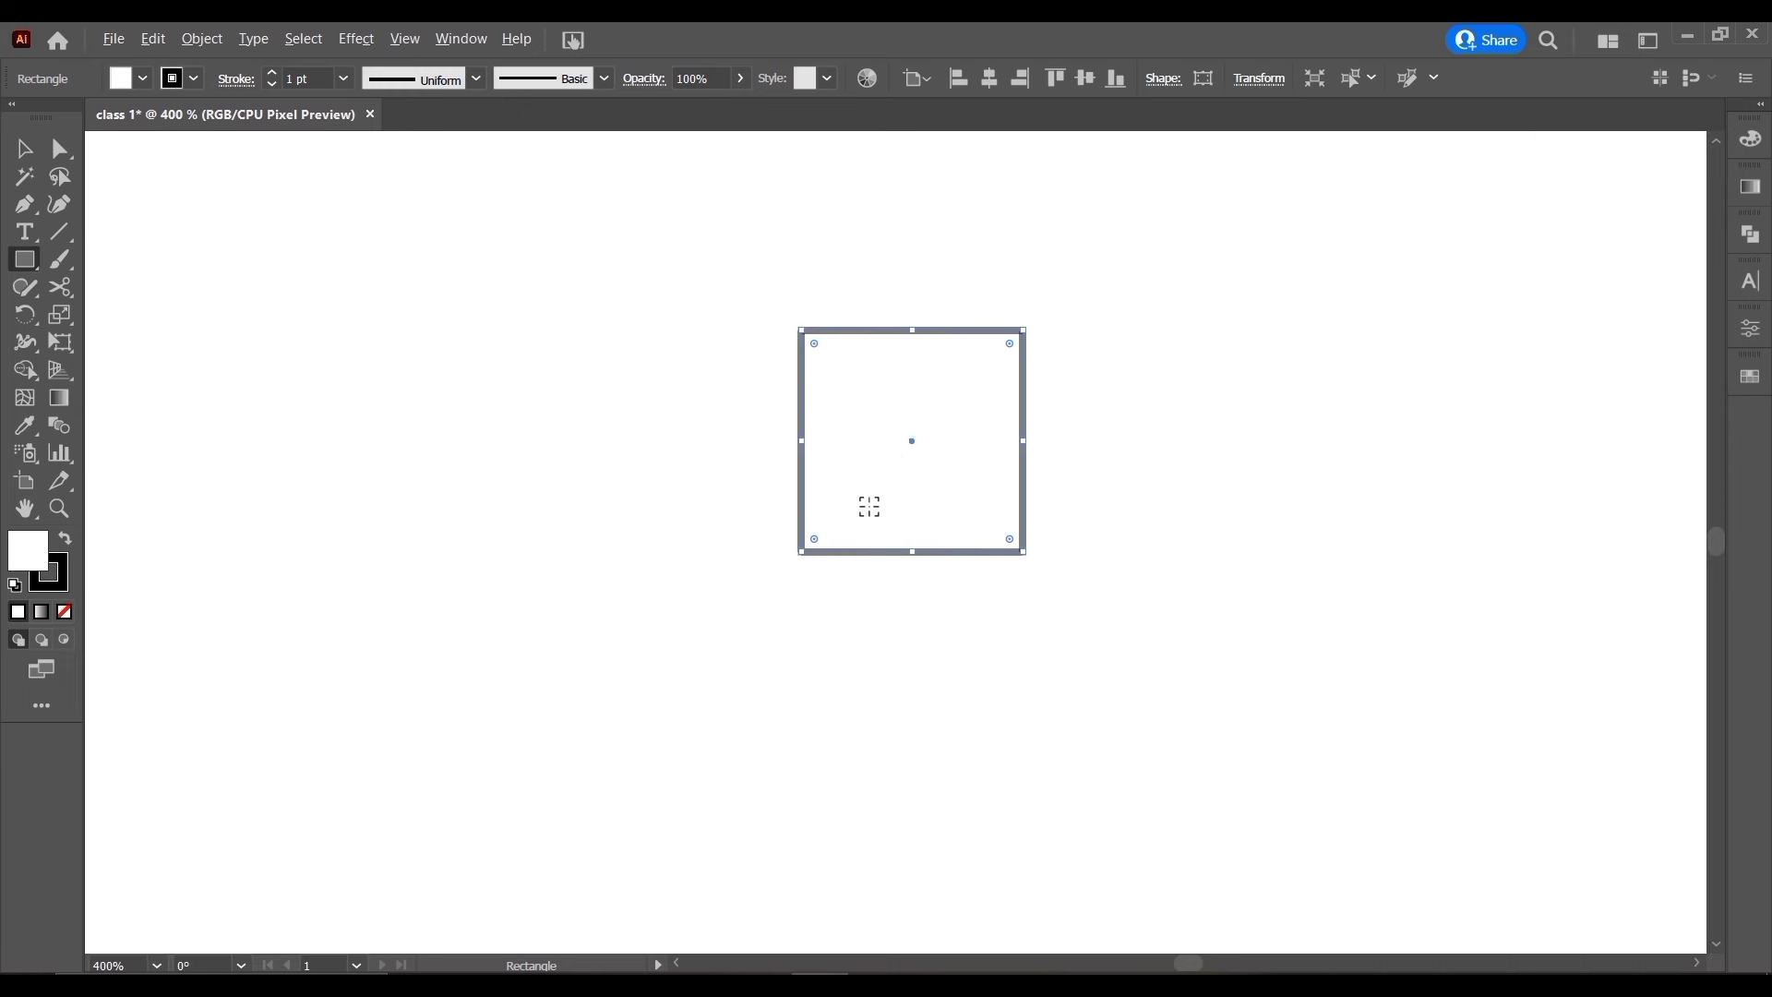
{"action": "scroll", "coordinate": [870, 507], "scroll_direction": "down", "scroll_amount": 2}
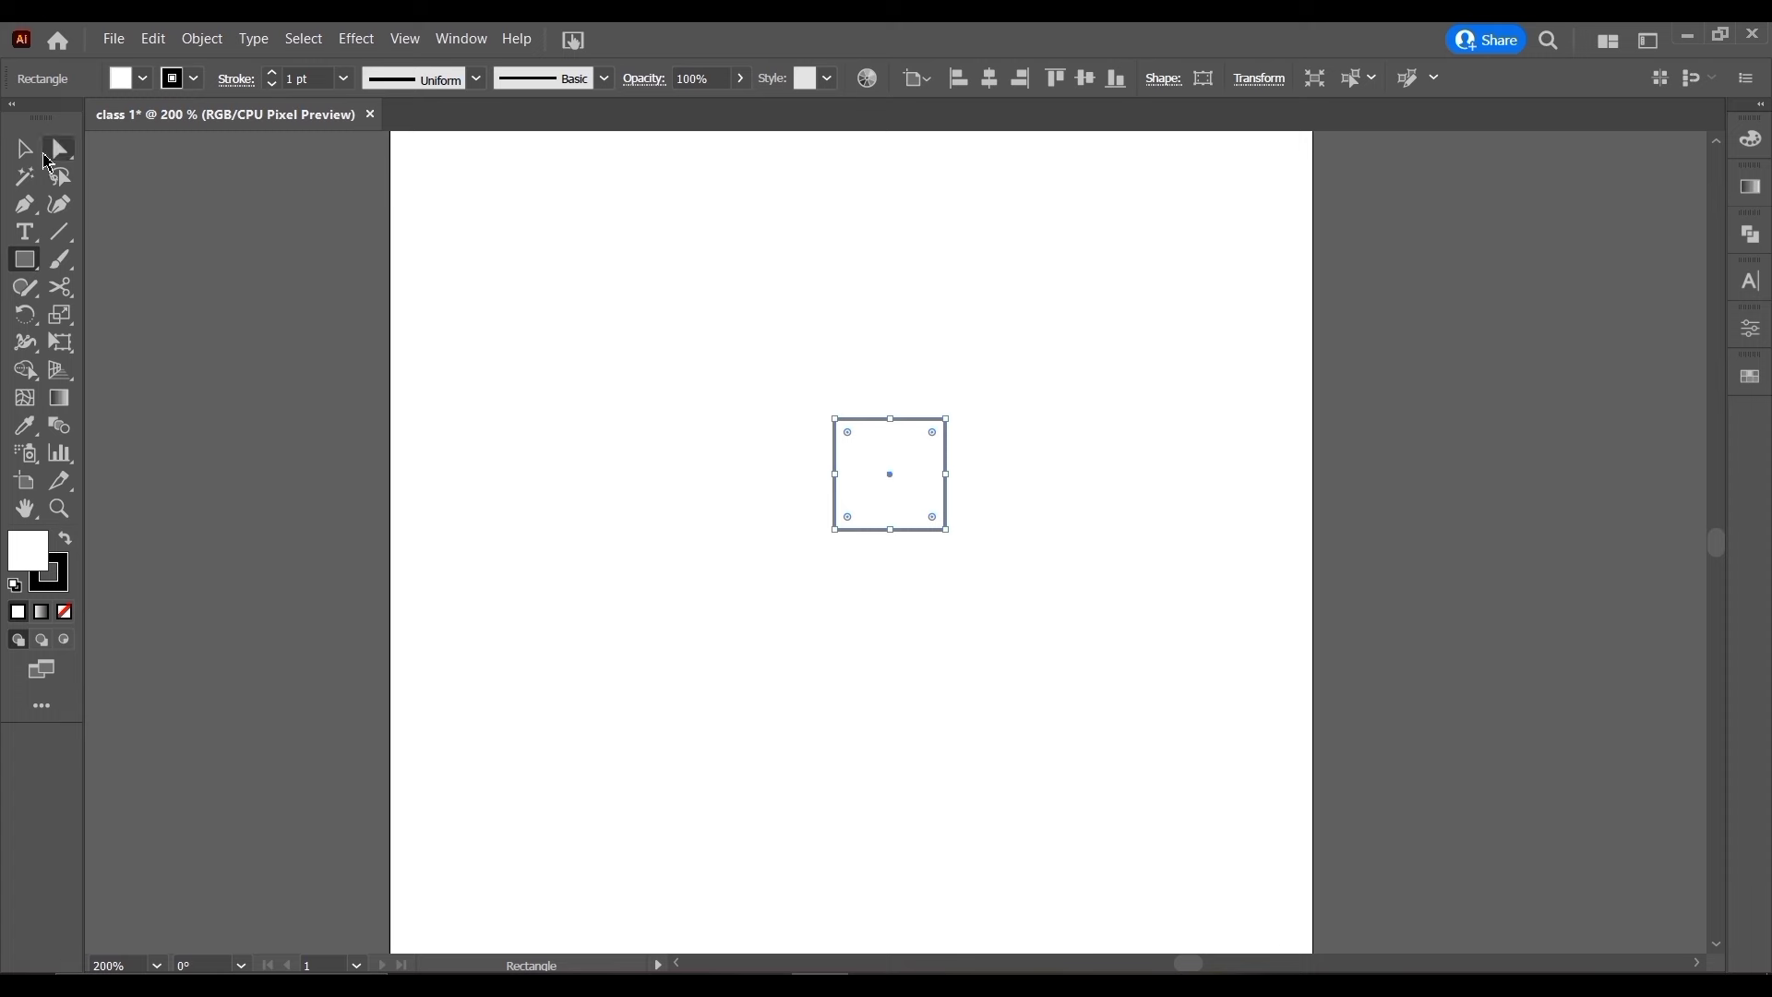
With the Selection tool, move the square around the page, undoing a misplaced move
{"action": "left_click", "coordinate": [39, 155]}
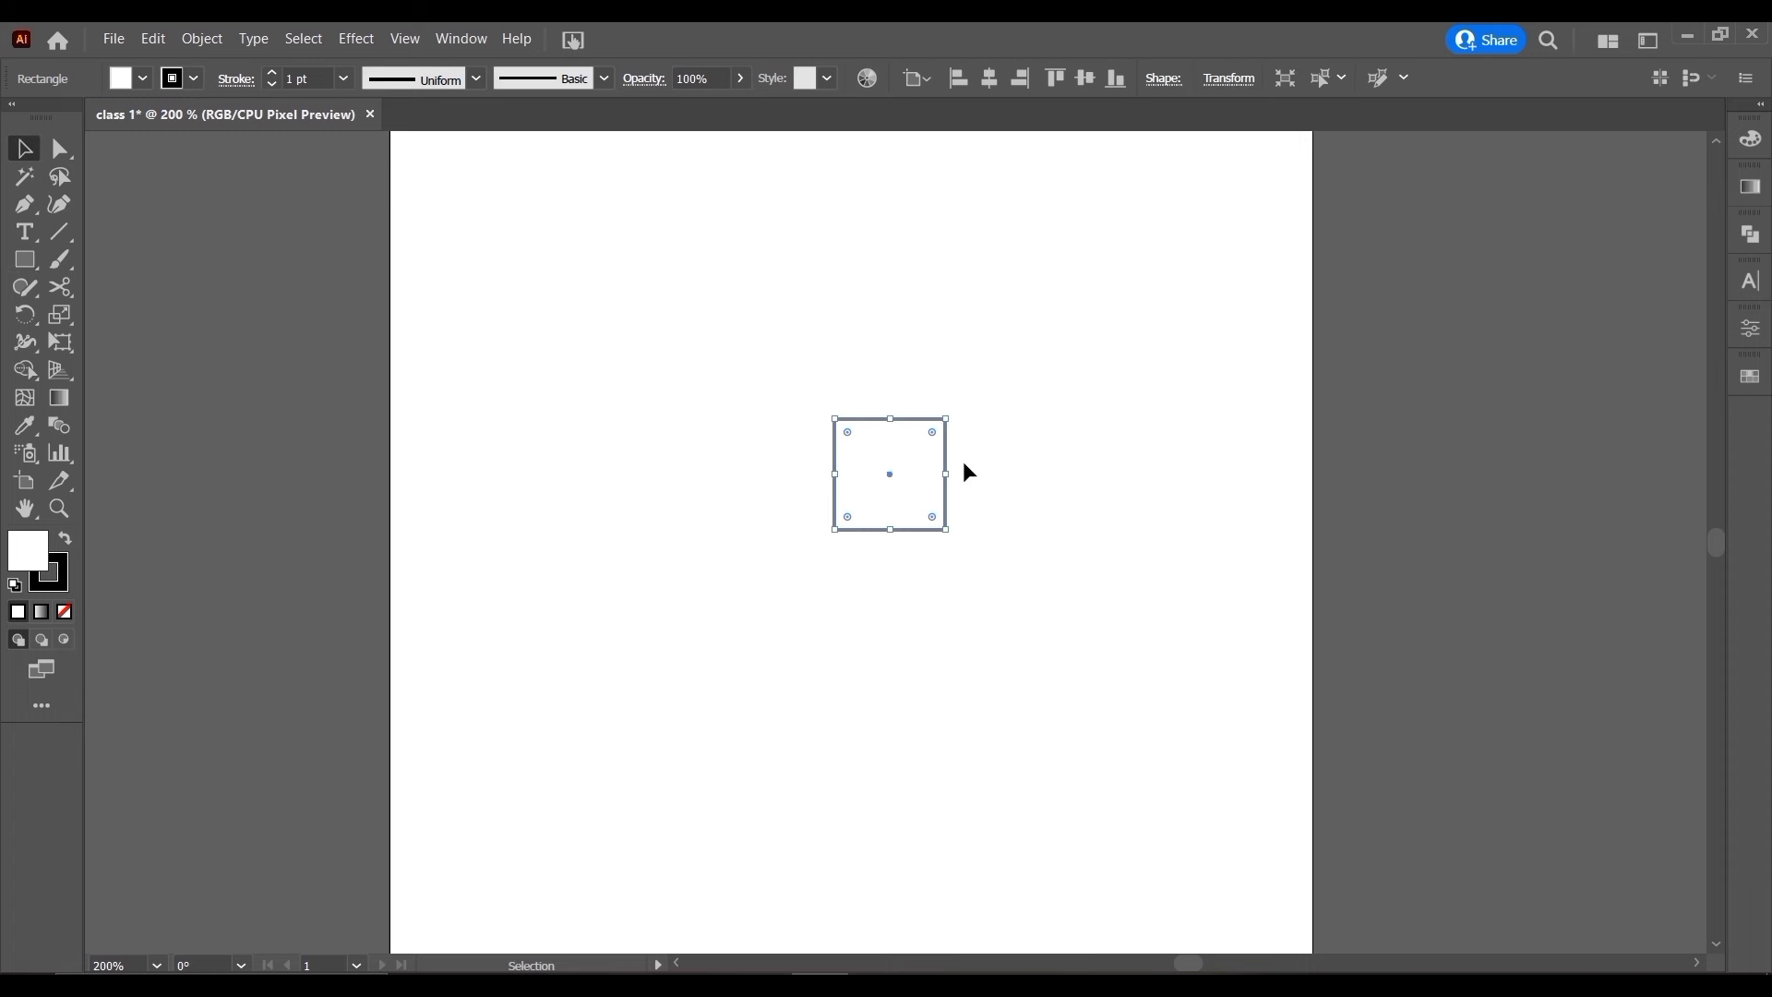
{"action": "mouse_move", "coordinate": [886, 475]}
{"action": "left_mouse_down"}
{"action": "mouse_move", "coordinate": [704, 495]}
{"action": "mouse_move", "coordinate": [795, 329]}
{"action": "mouse_move", "coordinate": [1028, 502]}
{"action": "mouse_move", "coordinate": [846, 613]}
{"action": "left_mouse_up"}
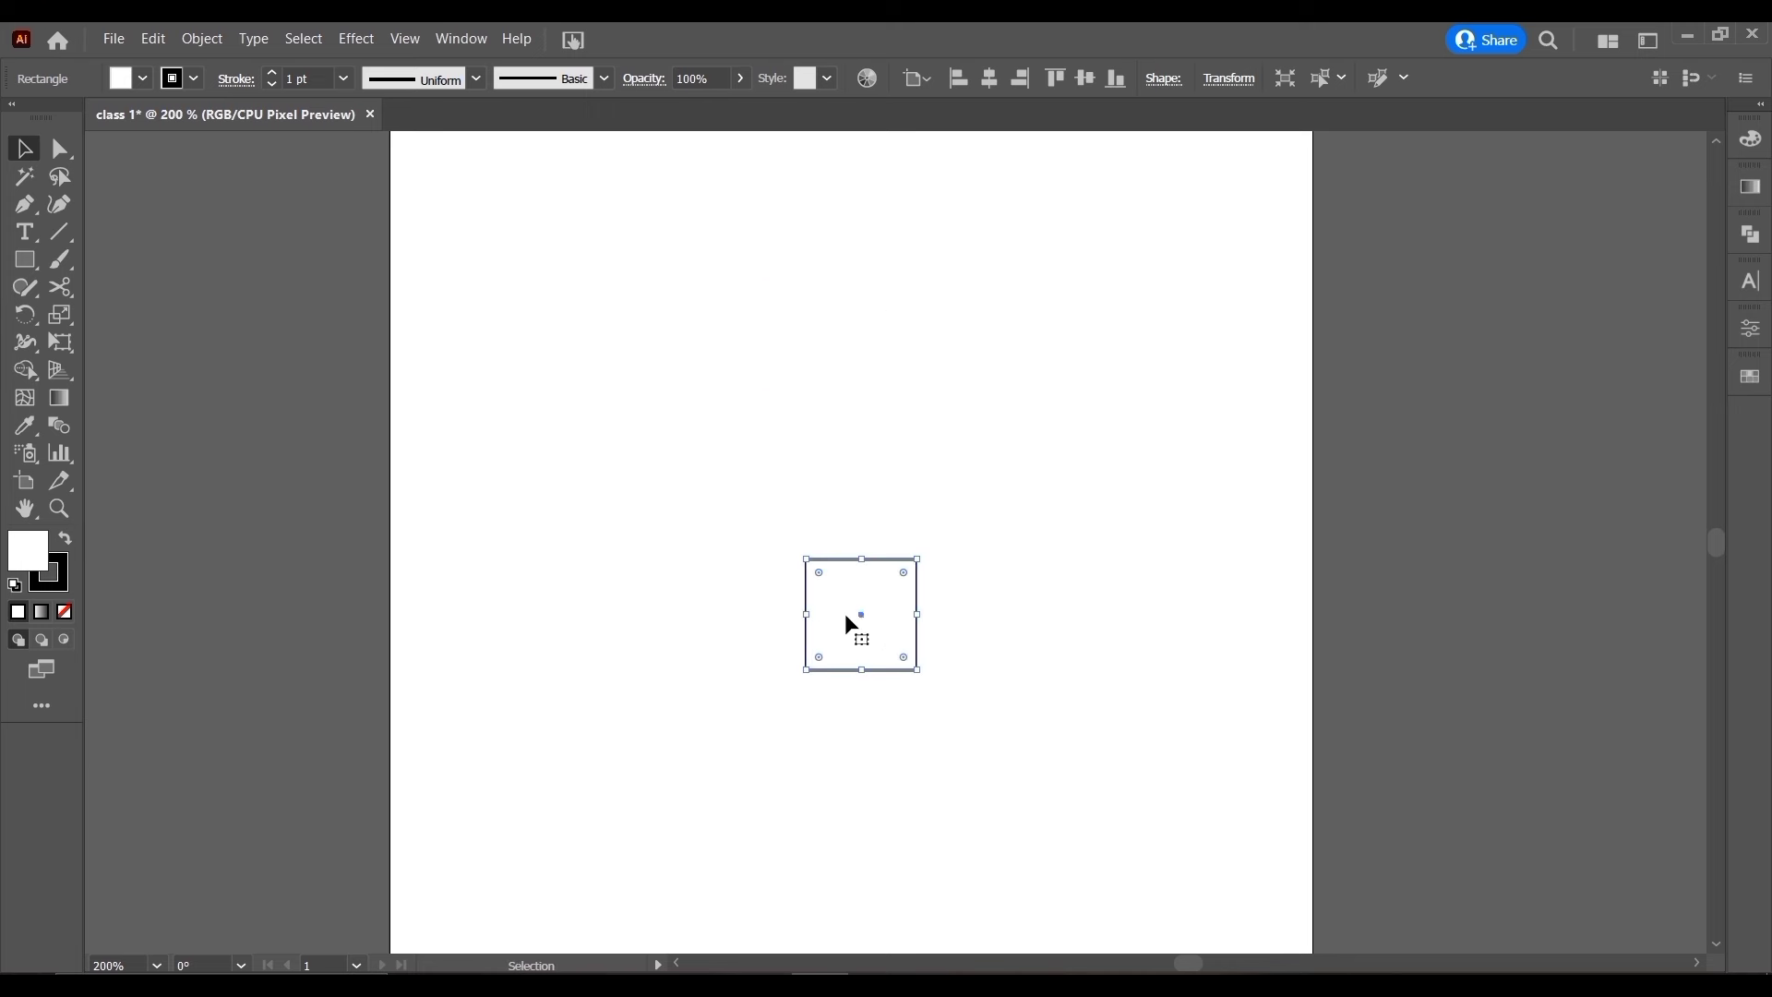
{"action": "key", "text": "ctrl+z"}
{"action": "key", "text": "ctrl+z"}
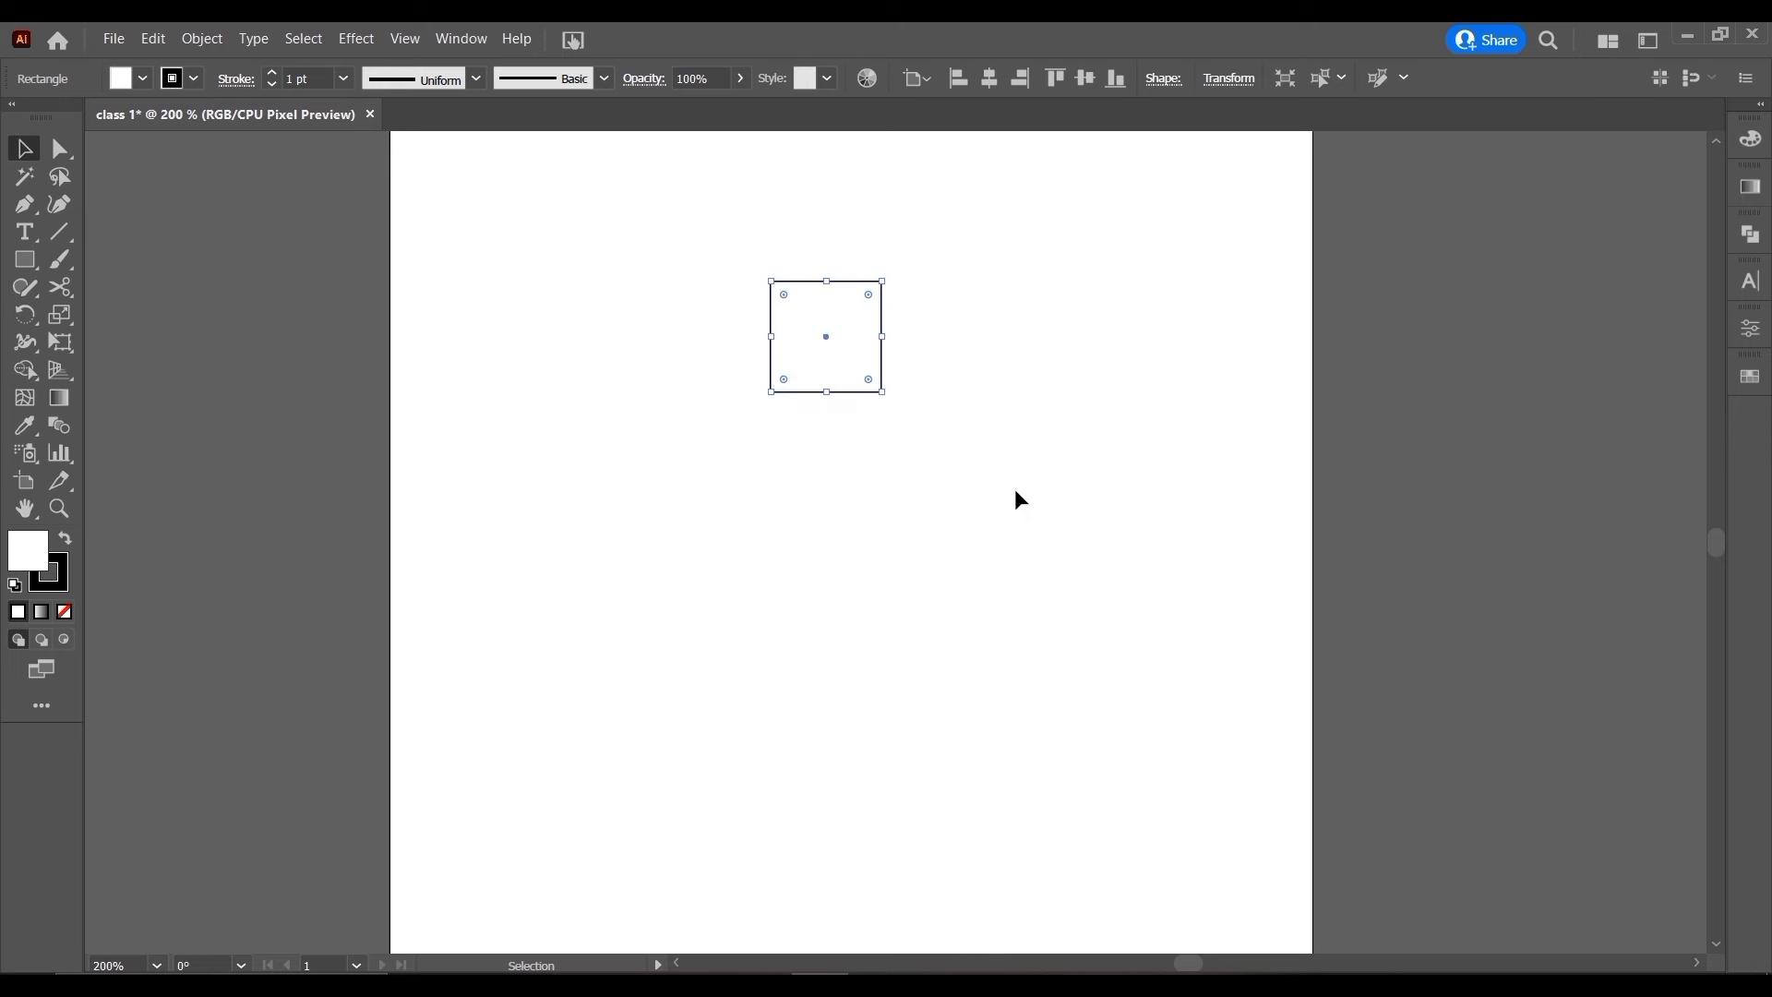
{"action": "left_click_drag", "start_coordinate": [821, 343], "coordinate": [803, 452]}
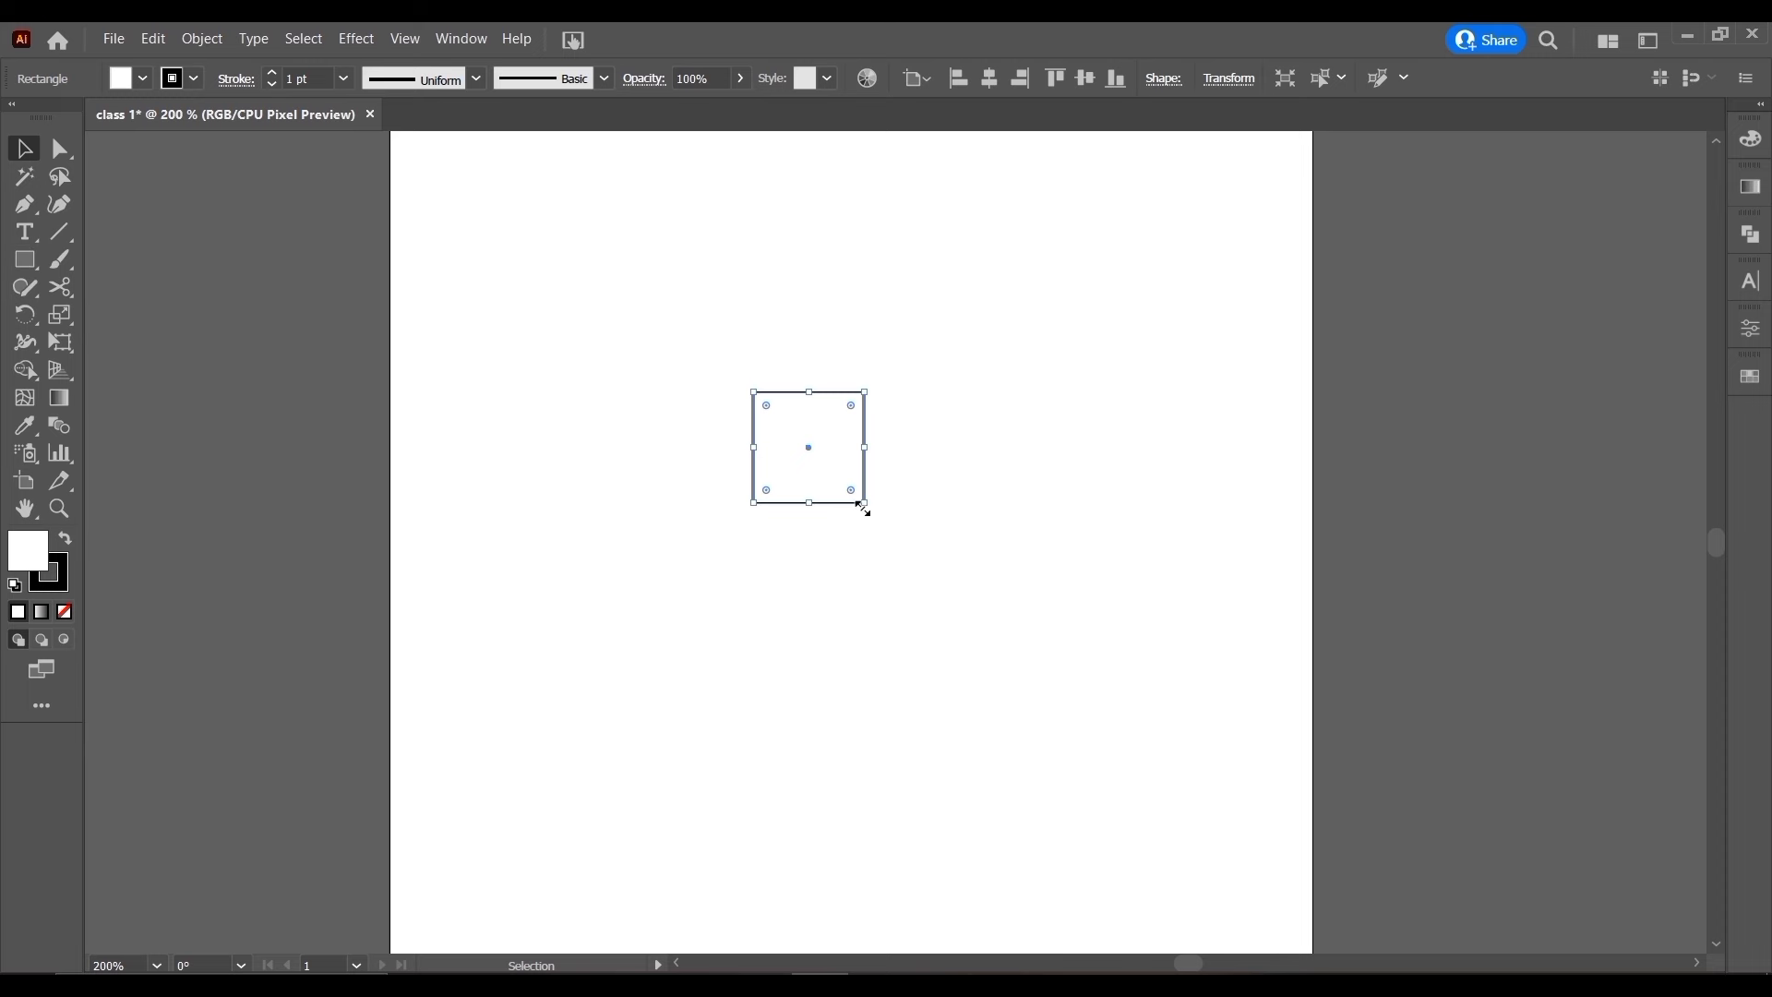
Resize the square by its corner handles and shift it just right of the page centre
{"action": "mouse_move", "coordinate": [864, 507]}
{"action": "left_mouse_down"}
{"action": "mouse_move", "coordinate": [1080, 773]}
{"action": "mouse_move", "coordinate": [1013, 634]}
{"action": "mouse_move", "coordinate": [975, 614]}
{"action": "left_mouse_up"}
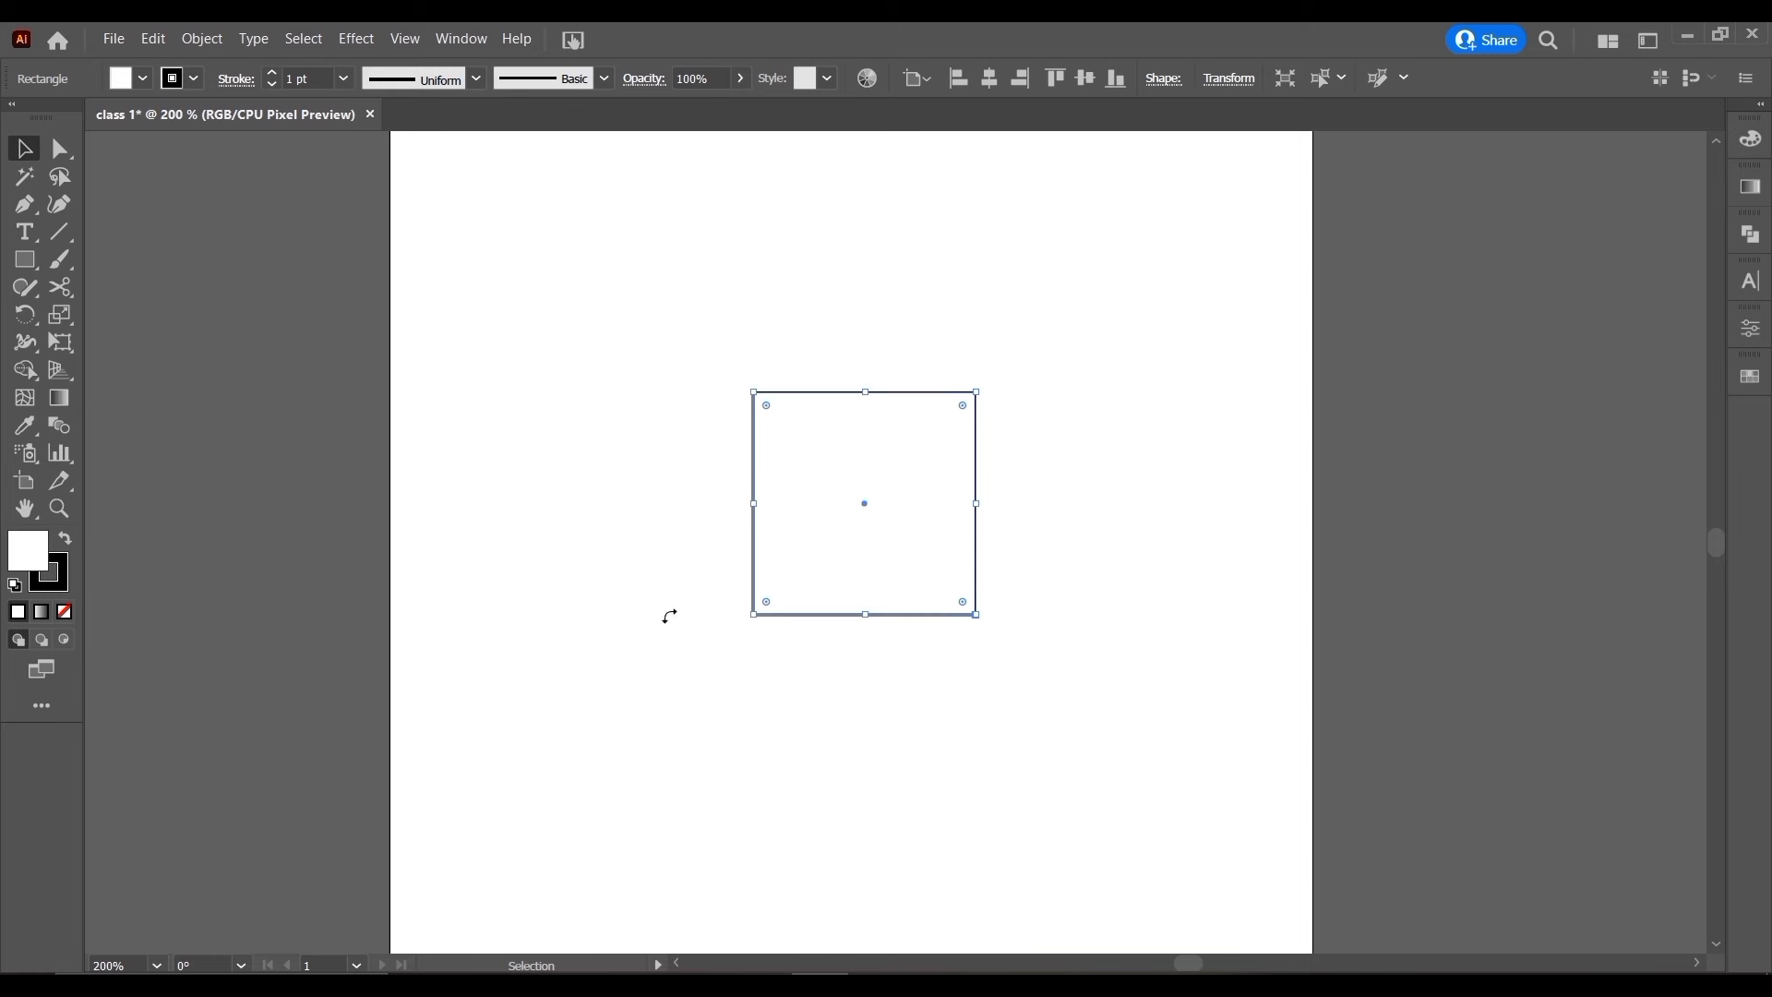
{"action": "scroll", "coordinate": [976, 506], "scroll_direction": "up", "scroll_amount": 1}
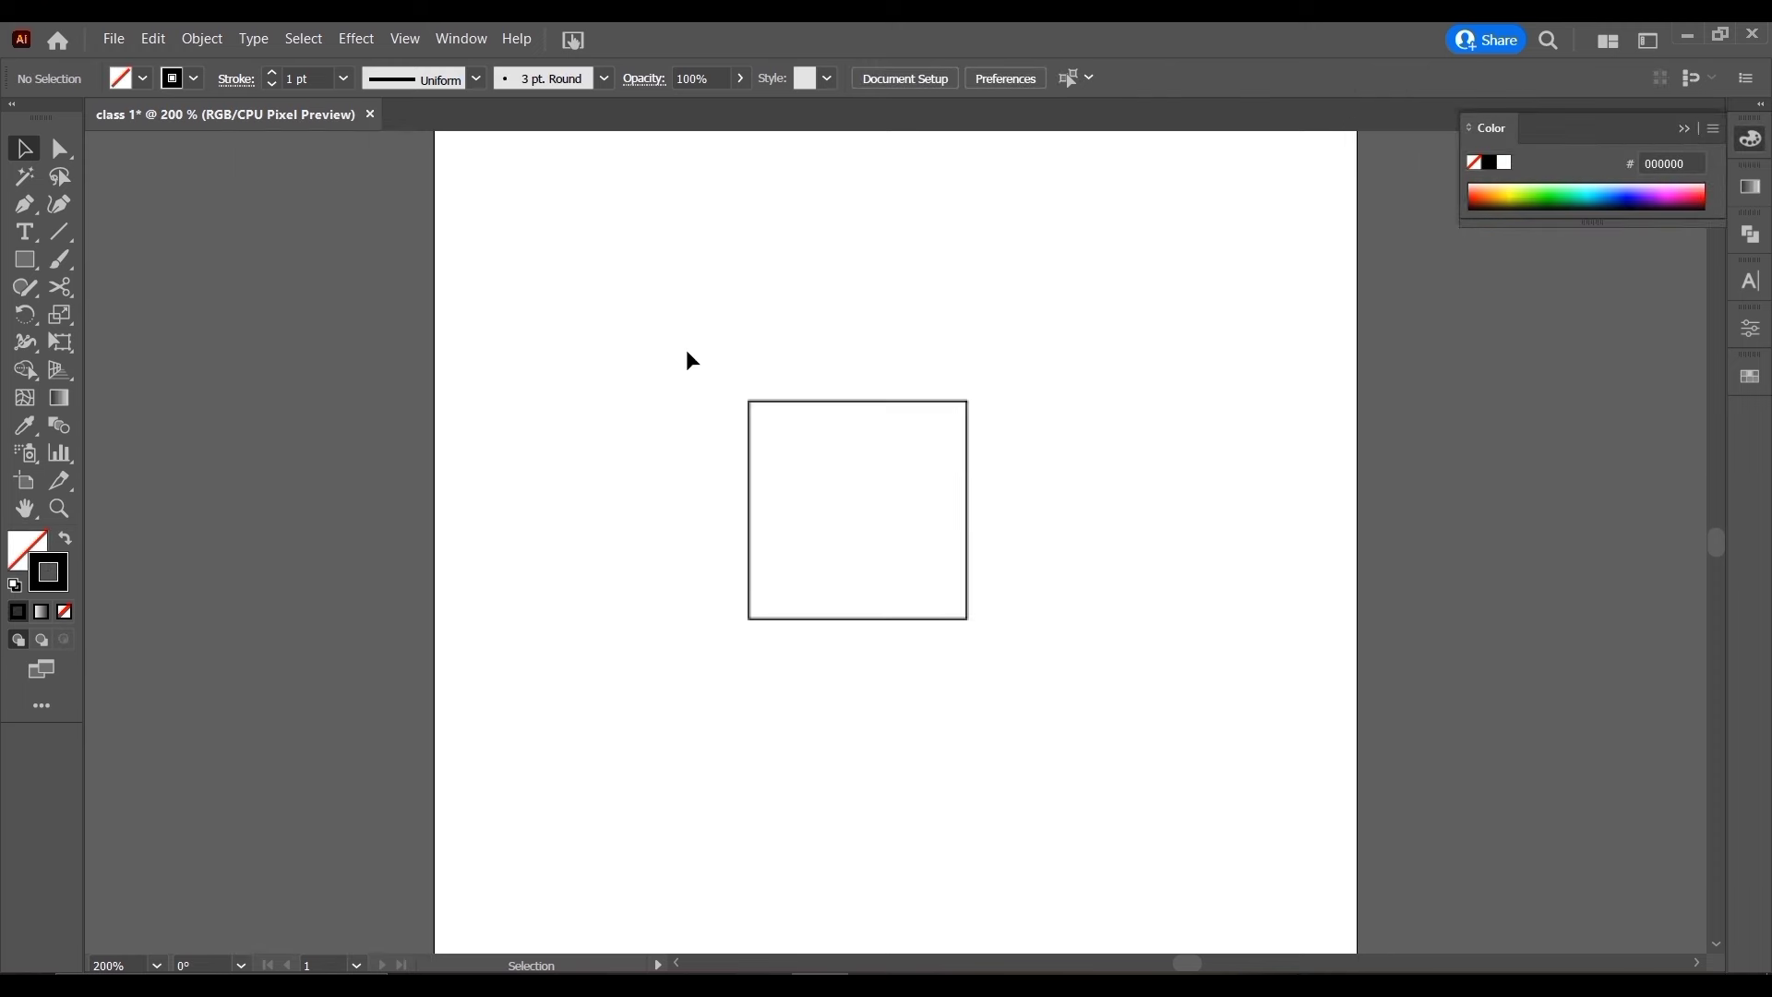
{"action": "left_click_drag", "start_coordinate": [665, 333], "coordinate": [1104, 690]}
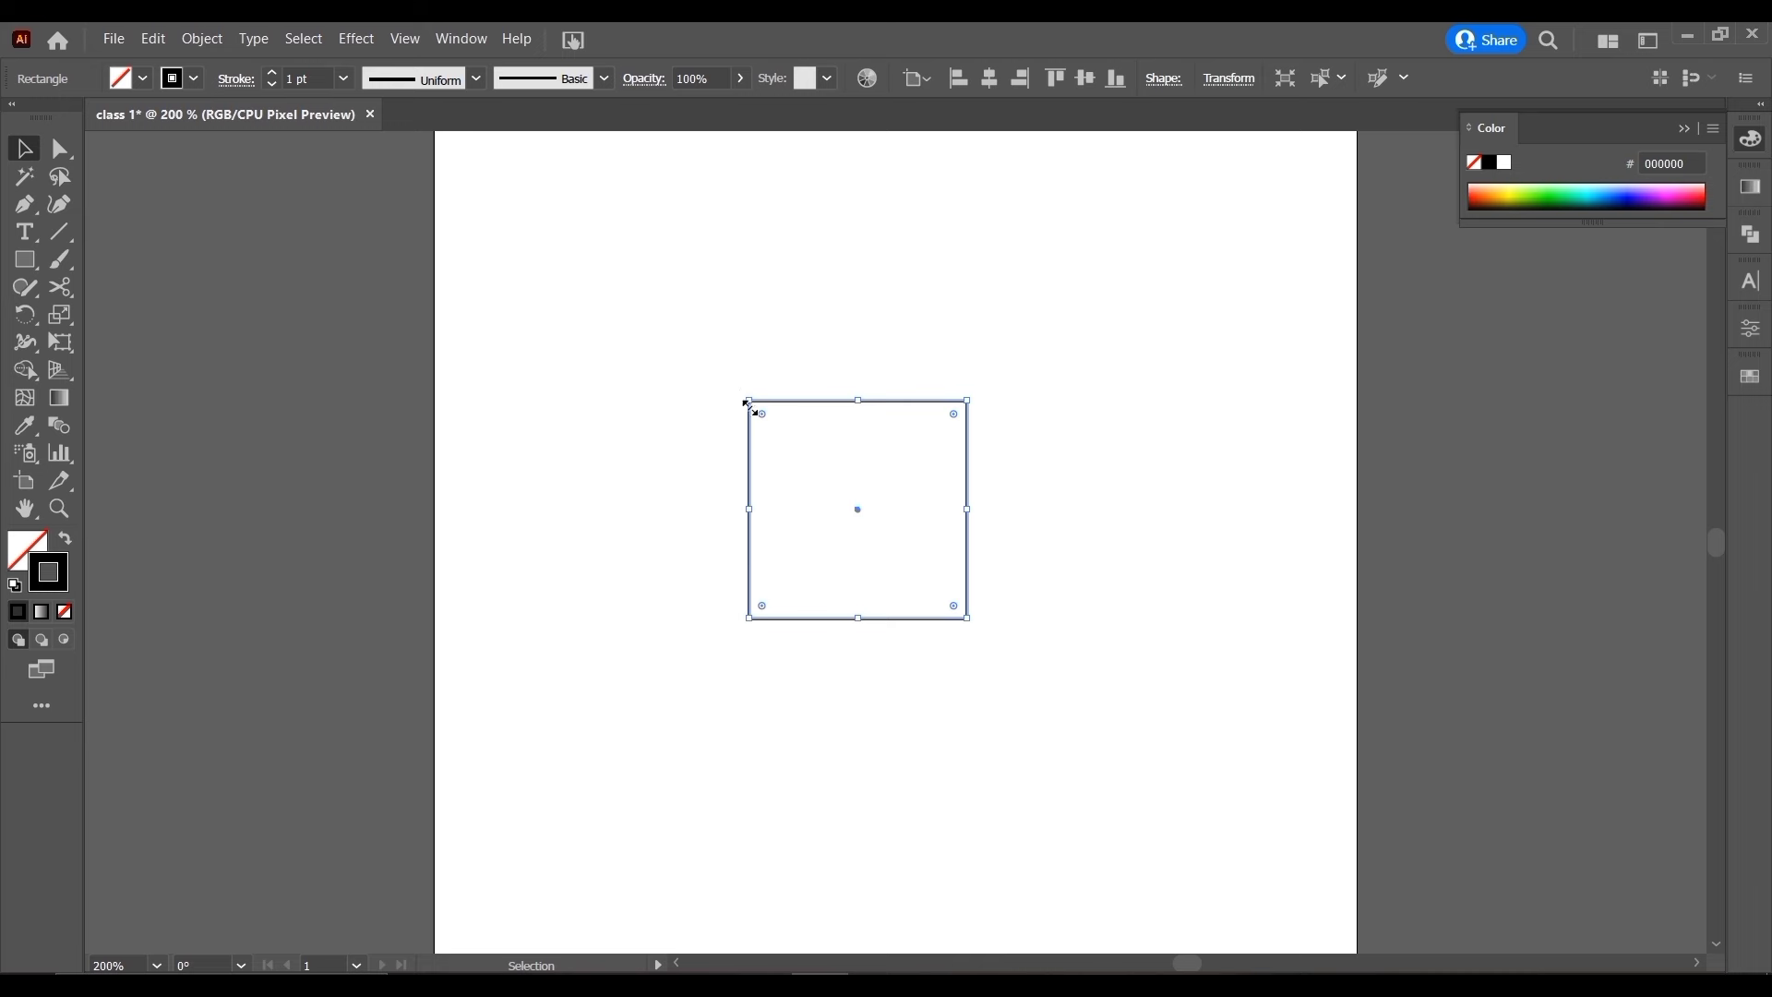
{"action": "left_click_drag", "start_coordinate": [748, 403], "coordinate": [611, 295]}
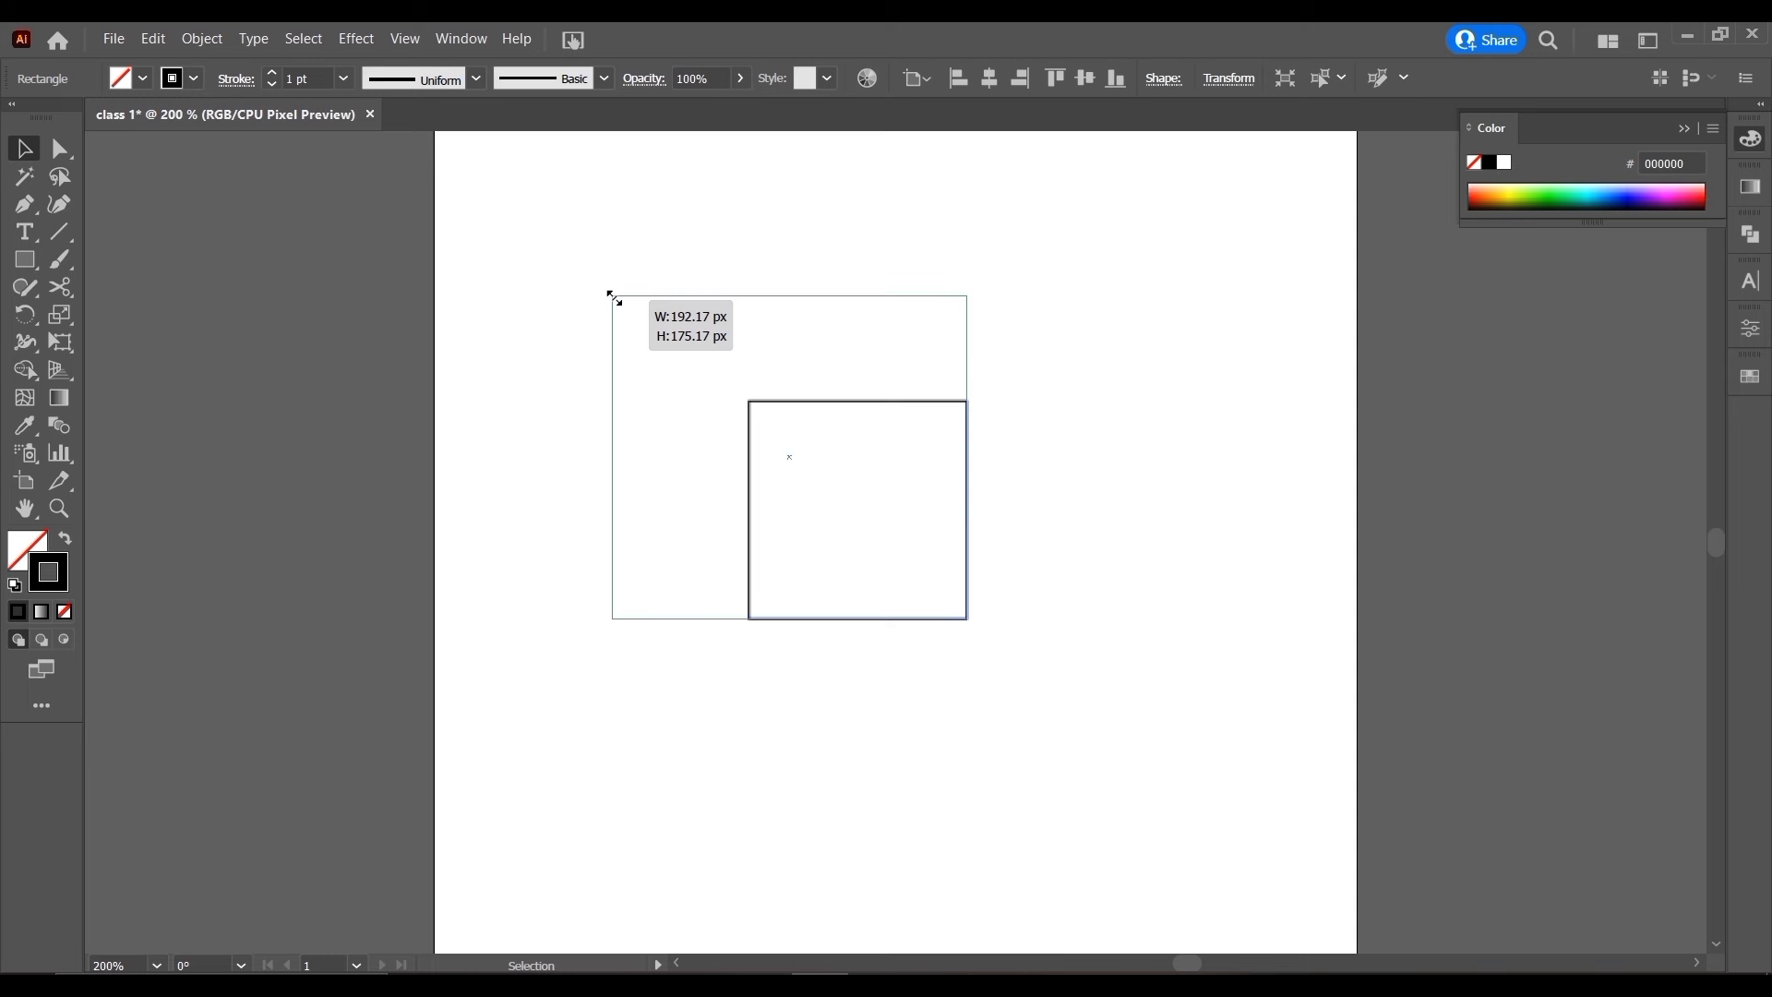
{"action": "mouse_move", "coordinate": [613, 298]}
{"action": "left_mouse_down"}
{"action": "mouse_move", "coordinate": [581, 247]}
{"action": "mouse_move", "coordinate": [1160, 820]}
{"action": "mouse_move", "coordinate": [1068, 700]}
{"action": "mouse_move", "coordinate": [788, 582]}
{"action": "mouse_move", "coordinate": [529, 525]}
{"action": "mouse_move", "coordinate": [823, 474]}
{"action": "left_mouse_up"}
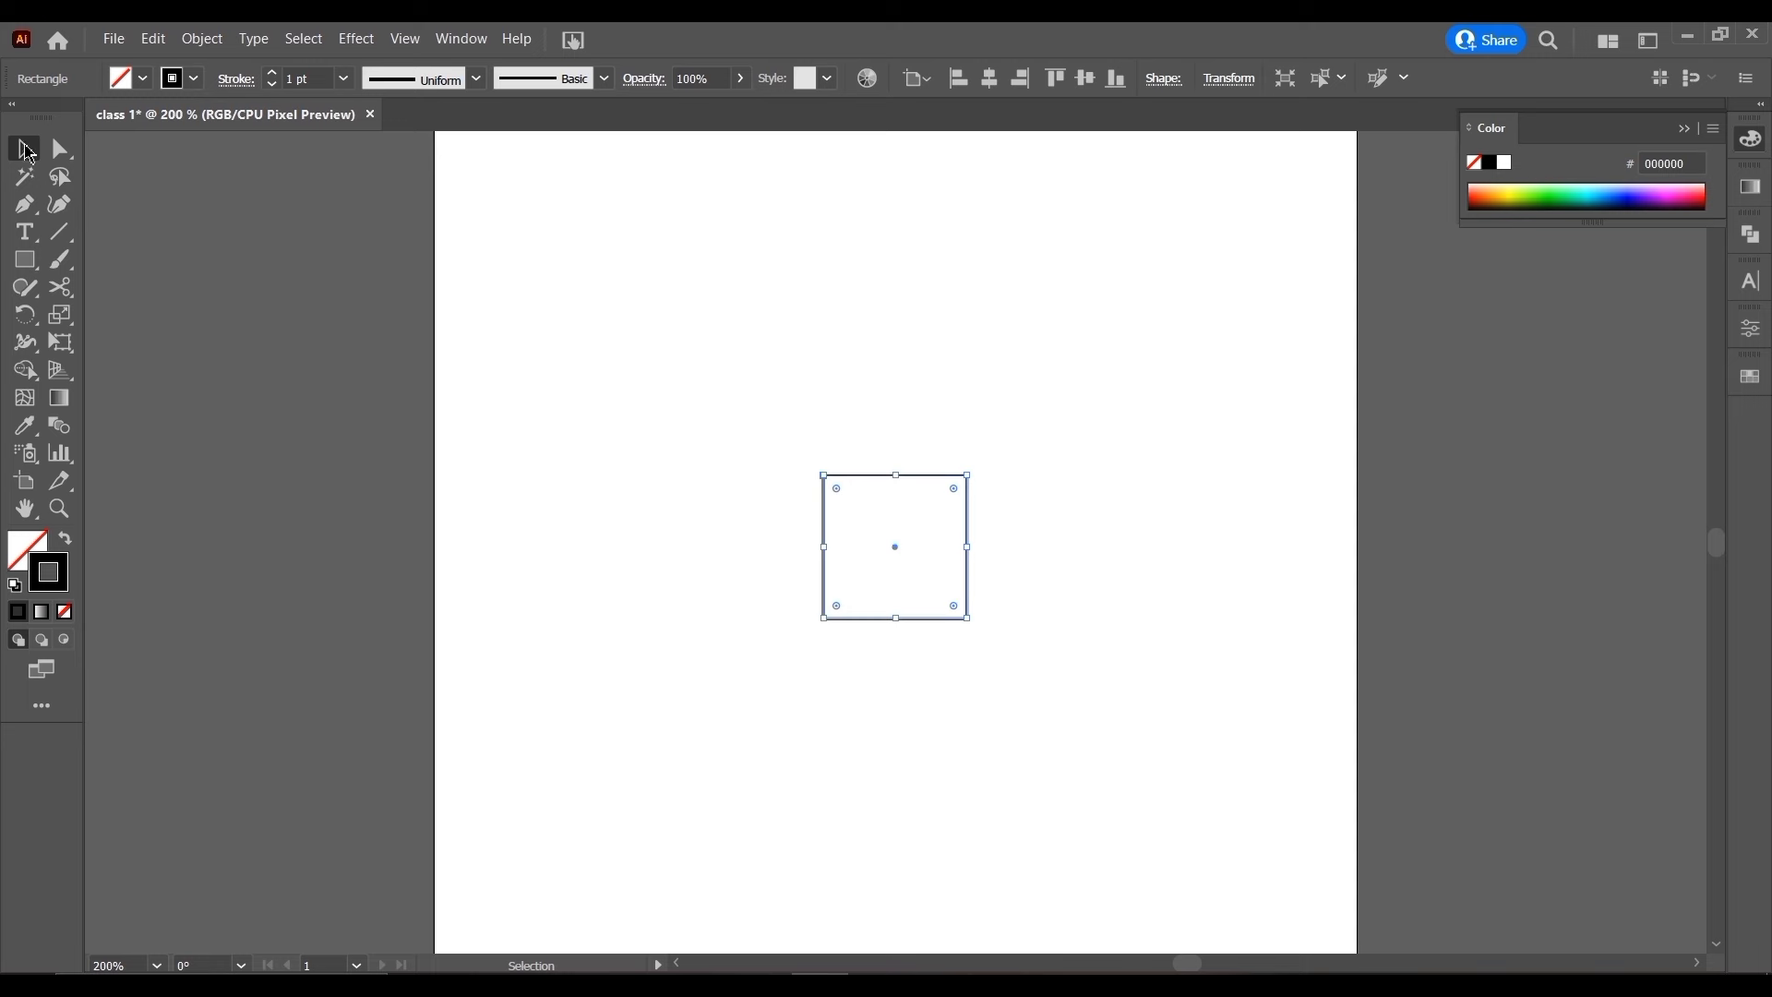
{"action": "left_click_drag", "start_coordinate": [902, 536], "coordinate": [557, 509]}
{"action": "mouse_move", "coordinate": [901, 547]}
{"action": "left_mouse_down"}
{"action": "mouse_move", "coordinate": [705, 548]}
{"action": "mouse_move", "coordinate": [690, 514]}
{"action": "mouse_move", "coordinate": [1084, 413]}
{"action": "mouse_move", "coordinate": [1088, 589]}
{"action": "mouse_move", "coordinate": [552, 280]}
{"action": "mouse_move", "coordinate": [1033, 296]}
{"action": "mouse_move", "coordinate": [1003, 552]}
{"action": "left_mouse_up"}
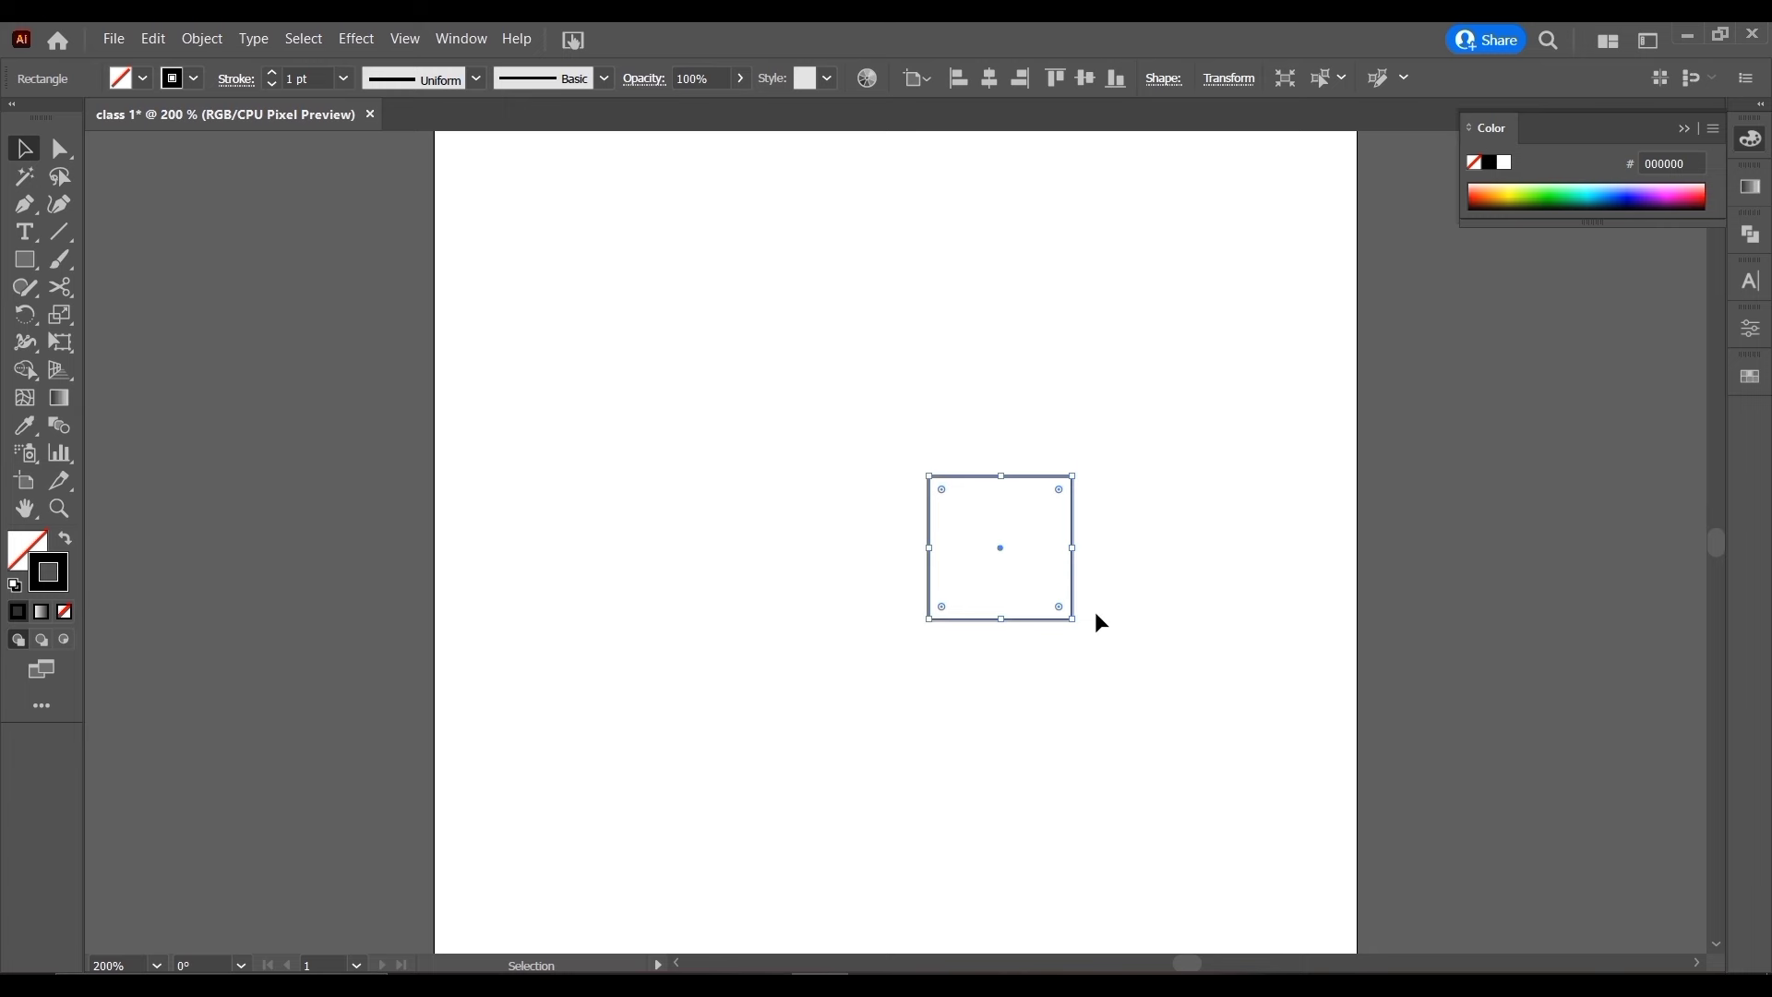
{"action": "scroll", "coordinate": [1089, 623], "scroll_direction": "up", "scroll_amount": 1}
{"action": "scroll", "coordinate": [1085, 632], "scroll_direction": "up", "scroll_amount": 1}
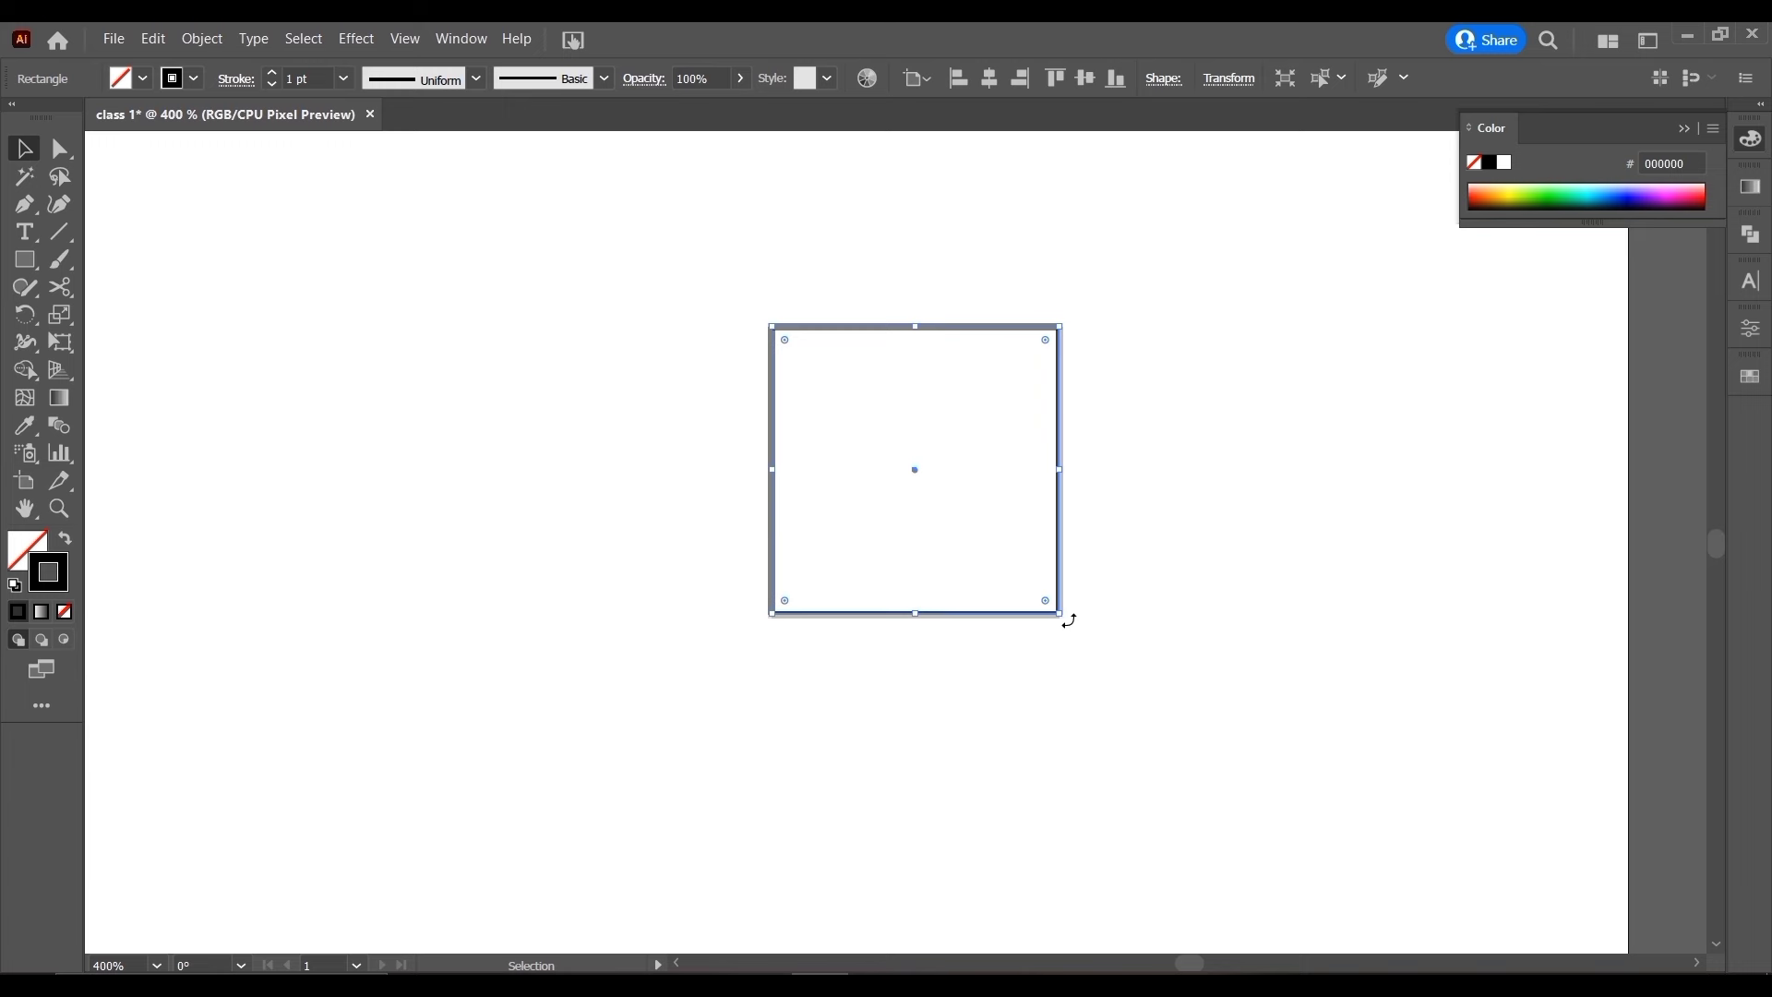
Rotate the square to about 146 degrees, move it left, then reselect it
{"action": "left_click_drag", "start_coordinate": [1070, 619], "coordinate": [1149, 491]}
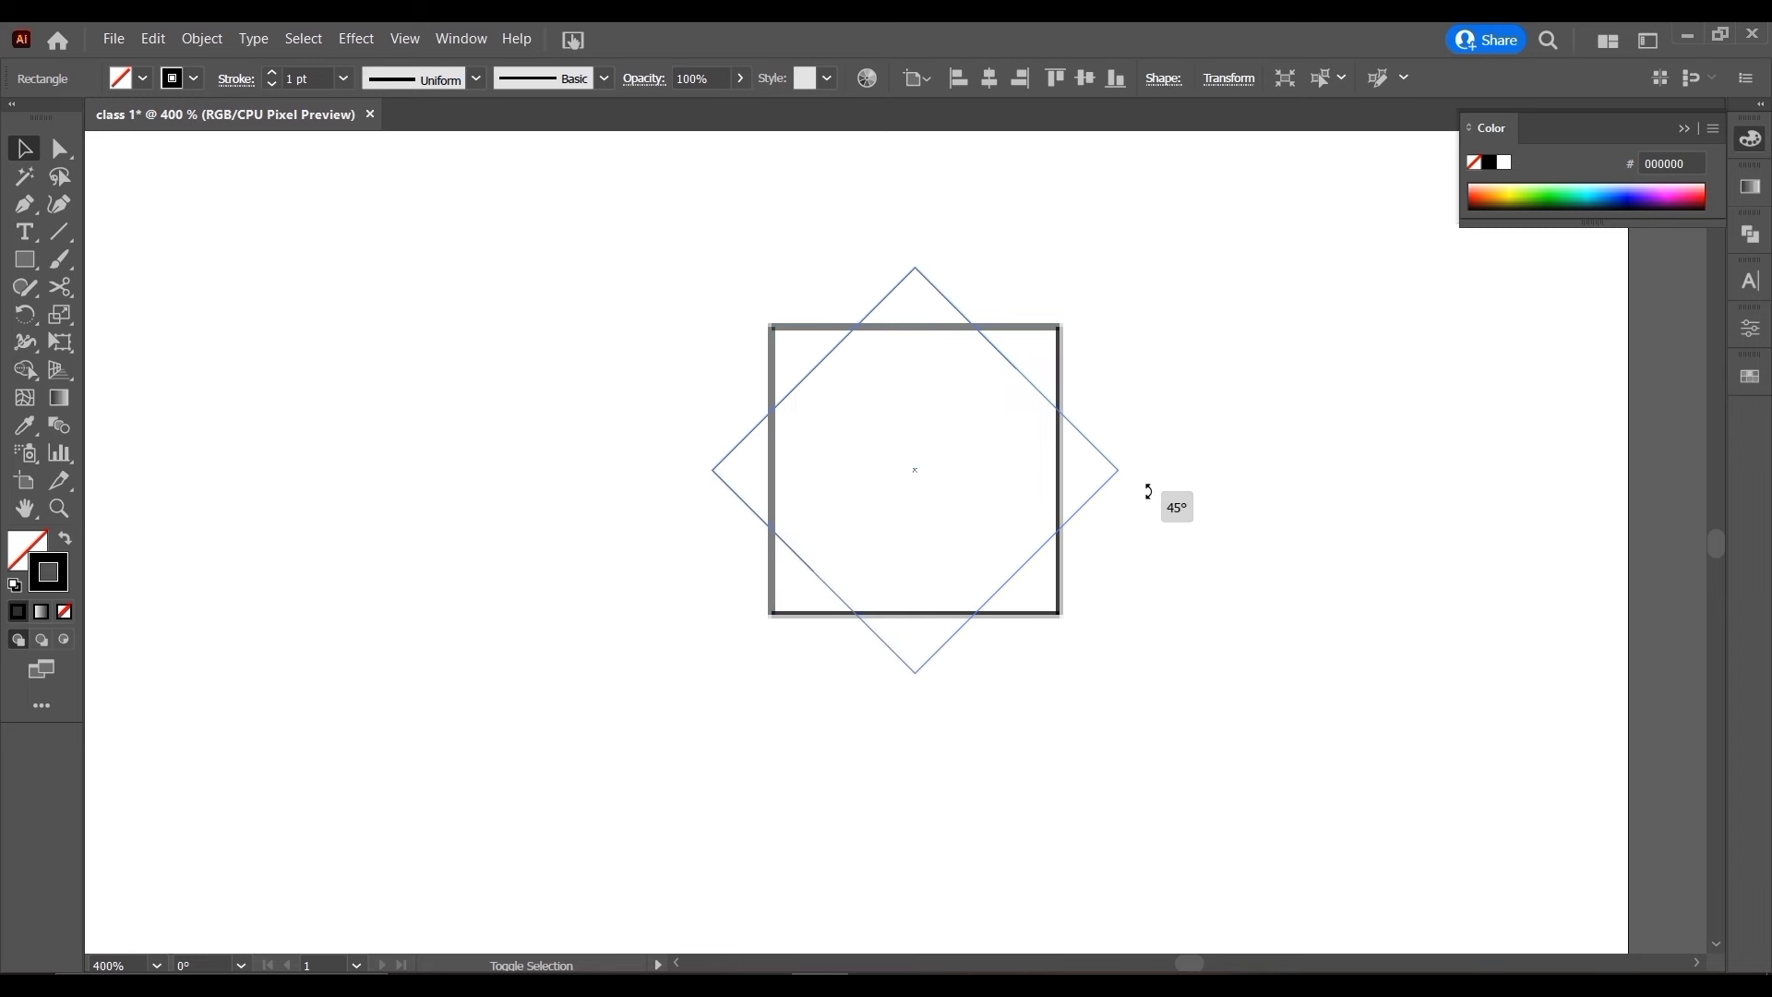
{"action": "left_click_drag", "start_coordinate": [1149, 491], "coordinate": [808, 277]}
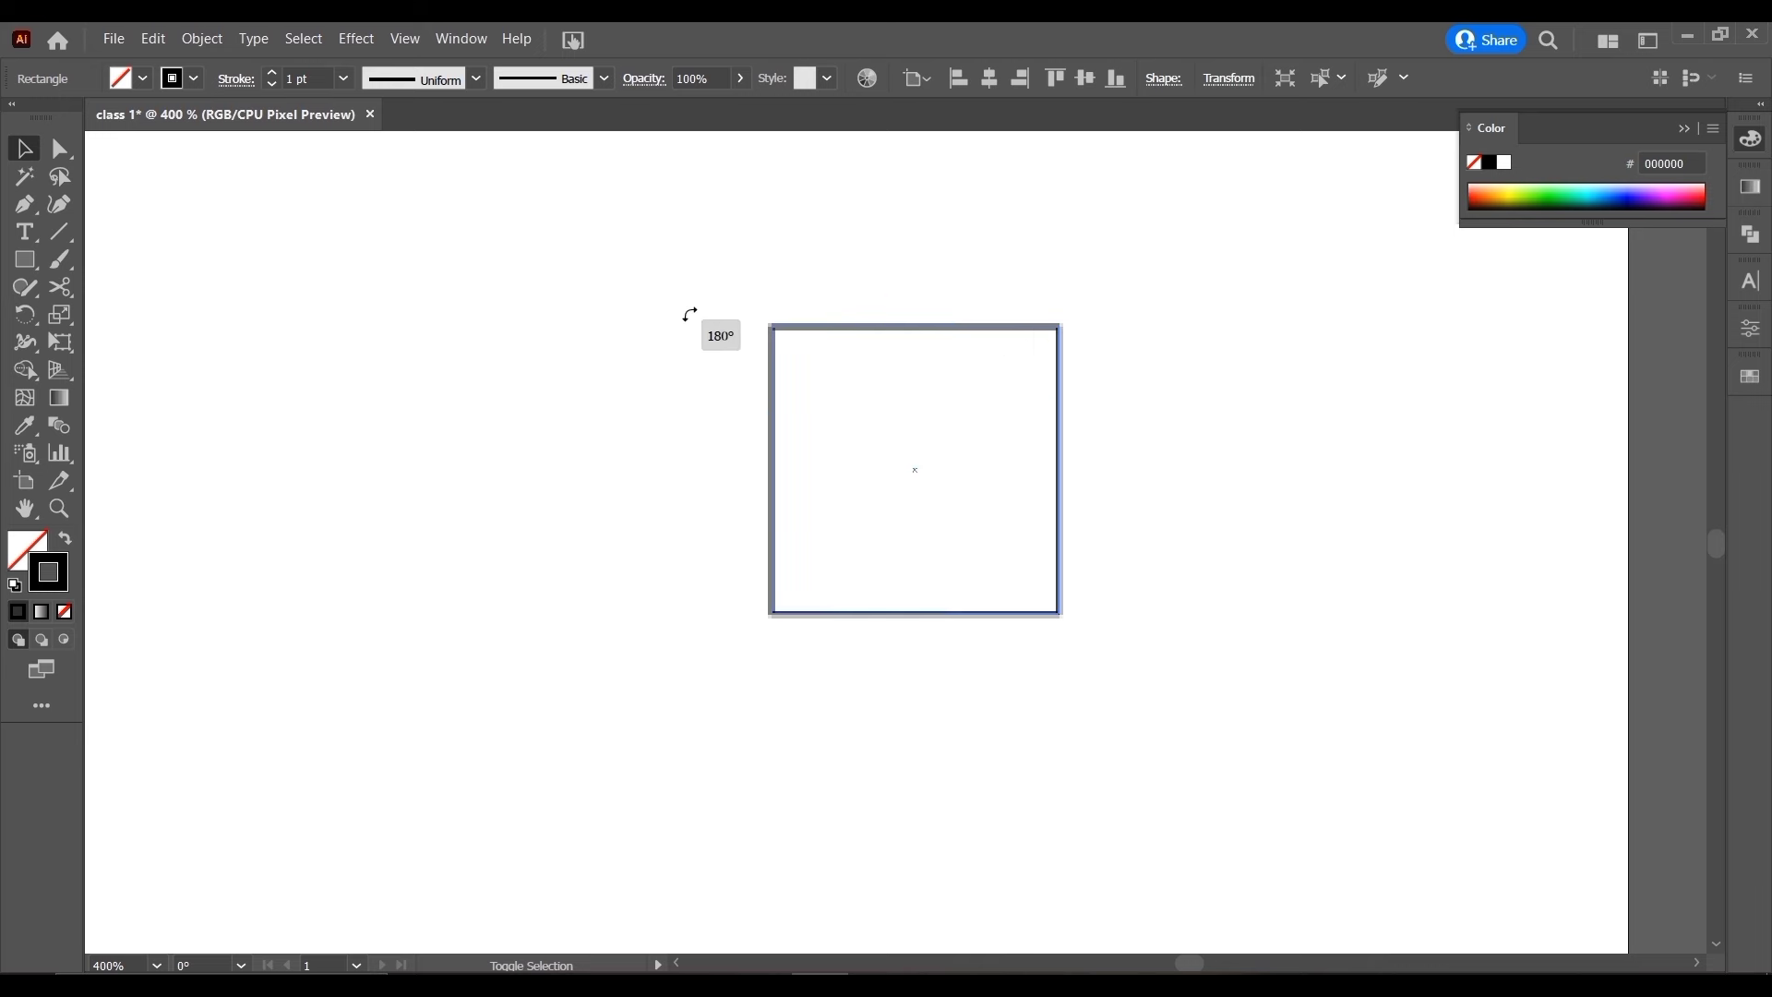
{"action": "left_click_drag", "start_coordinate": [808, 277], "coordinate": [879, 262]}
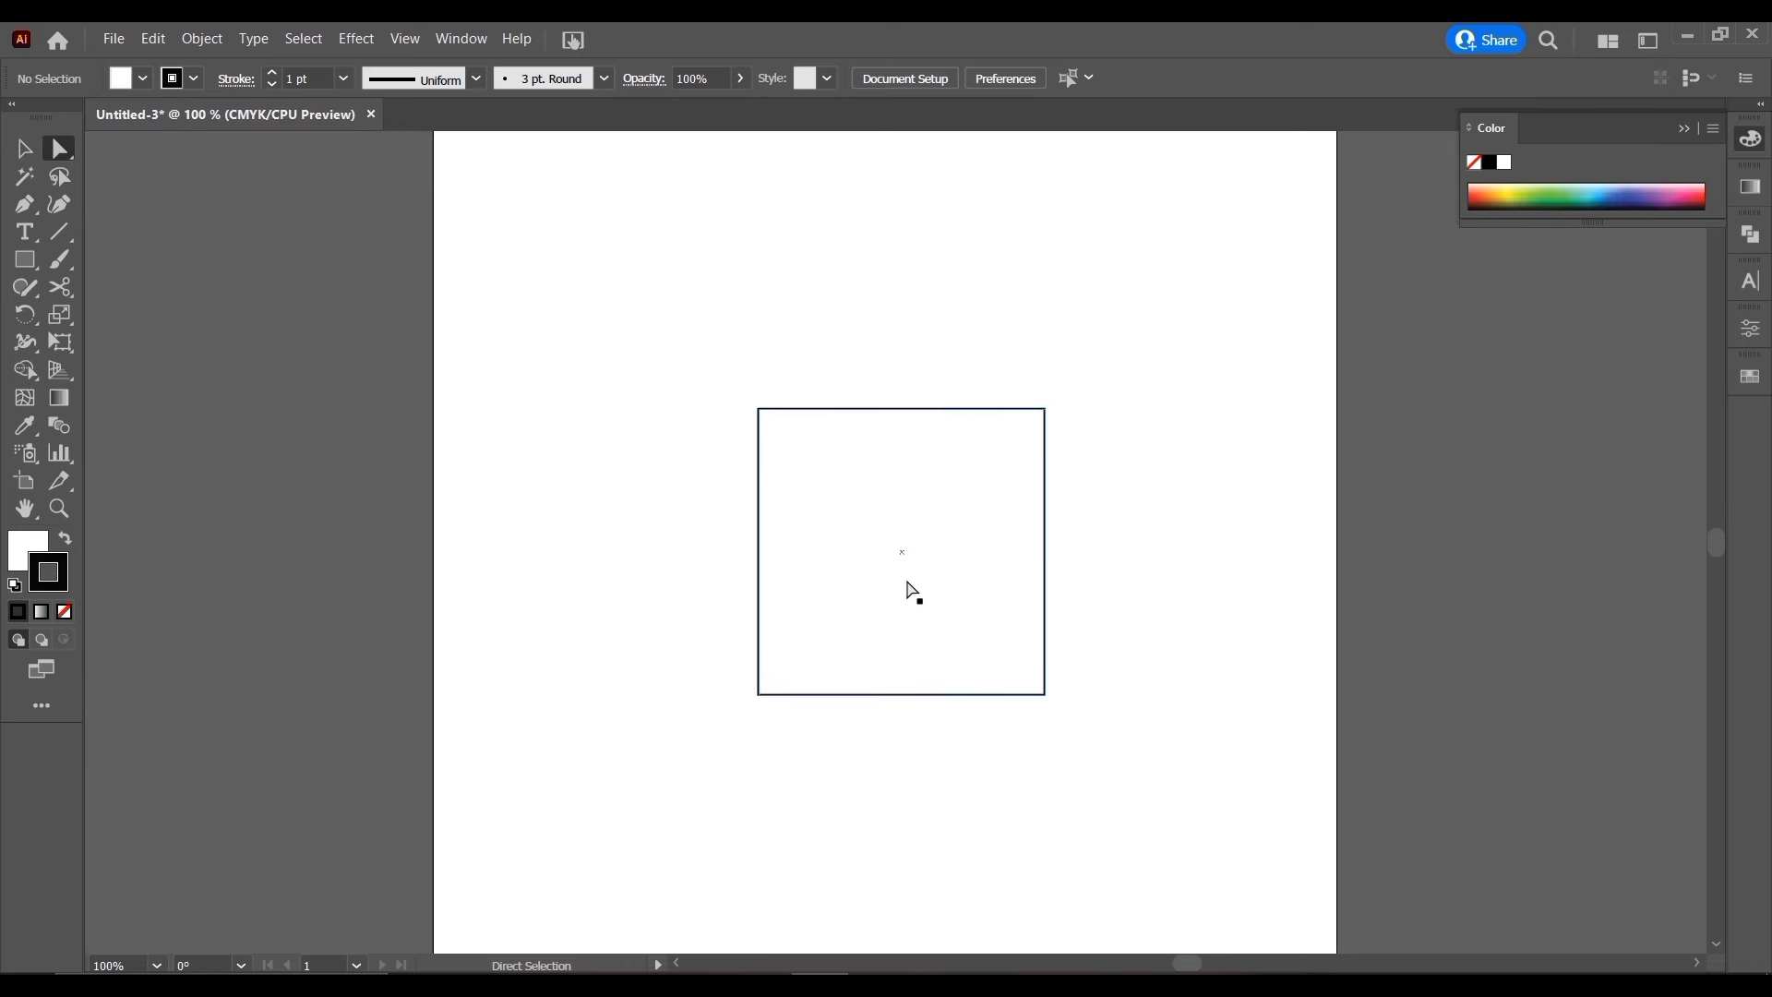
{"action": "left_click_drag", "start_coordinate": [910, 590], "coordinate": [755, 579]}
{"action": "left_click", "coordinate": [1049, 582]}
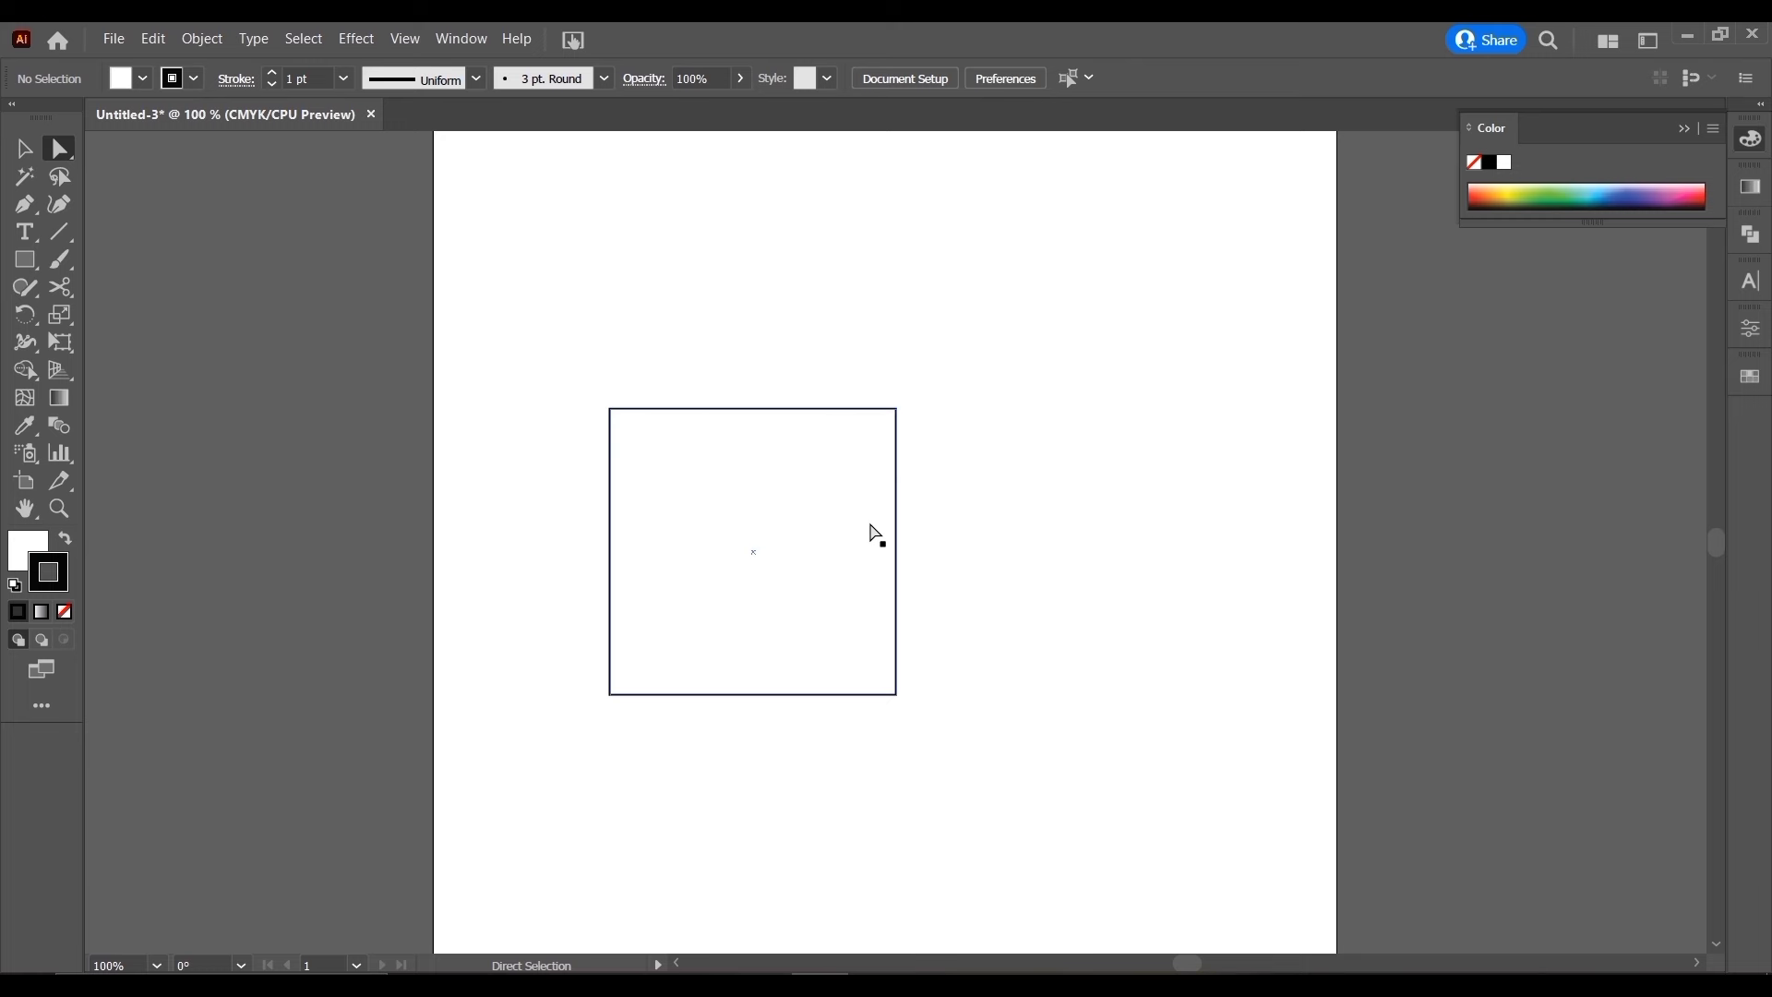
{"action": "left_click", "coordinate": [728, 508]}
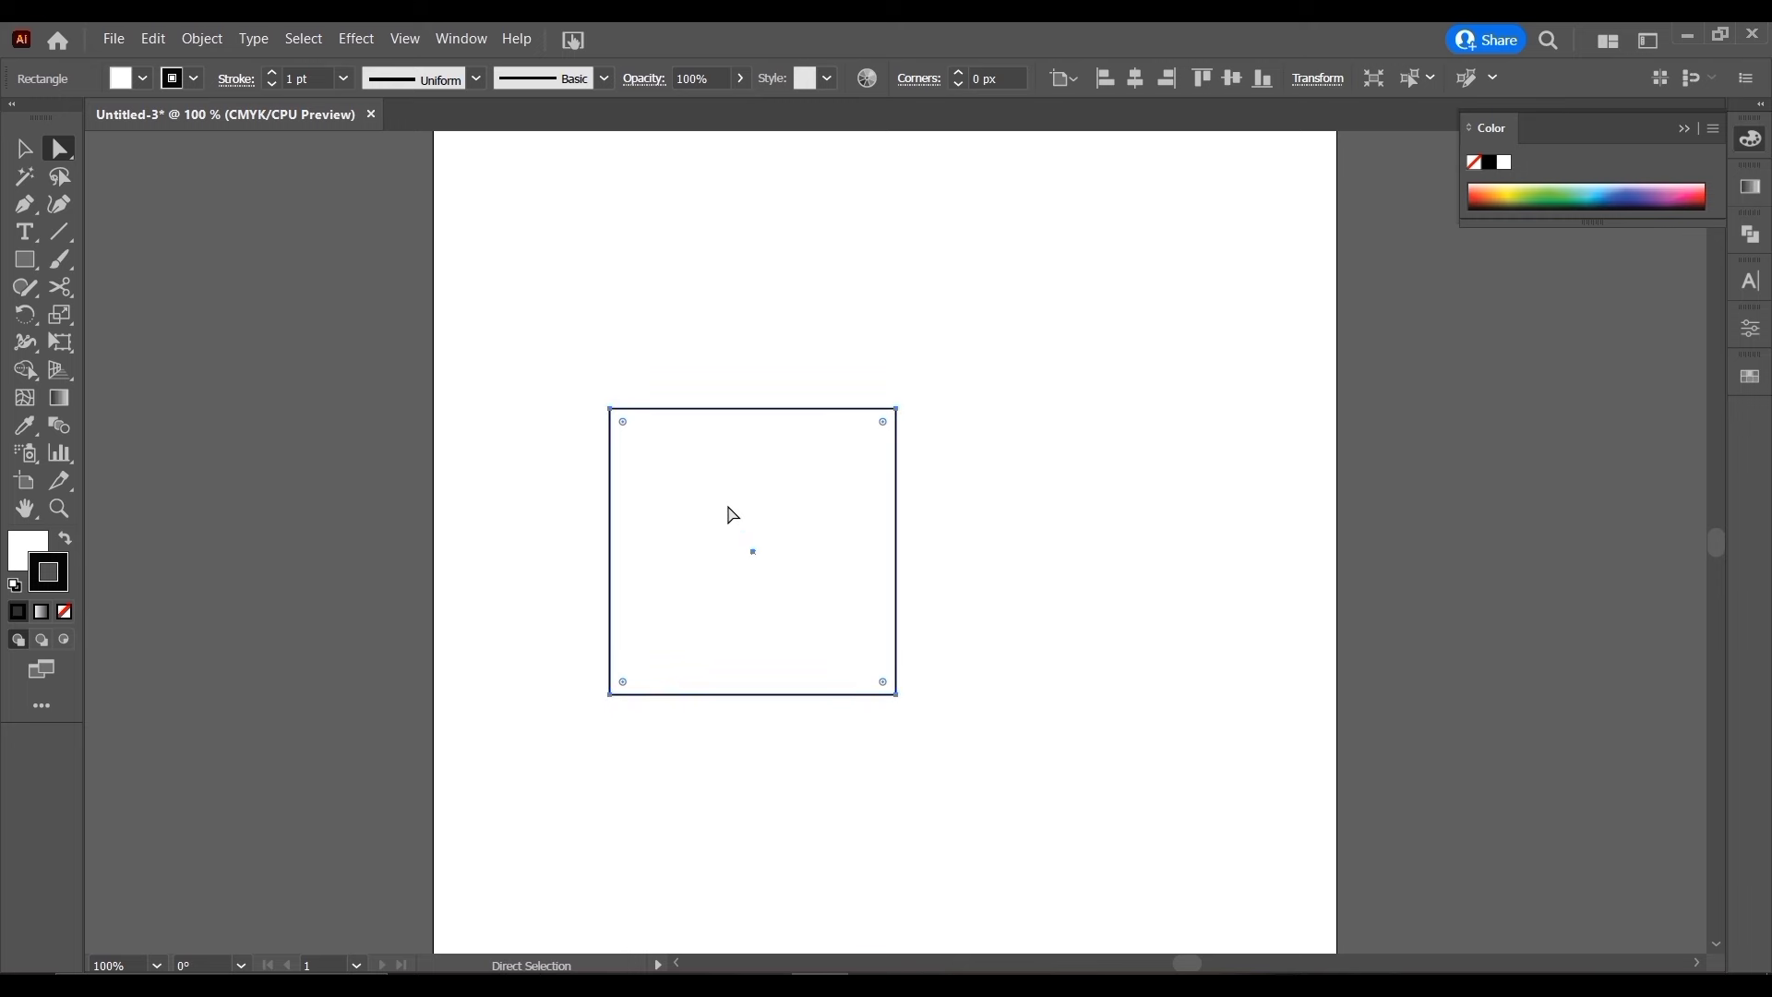
{"action": "left_click_drag", "start_coordinate": [727, 505], "coordinate": [835, 509]}
{"action": "key", "text": "ctrl"}
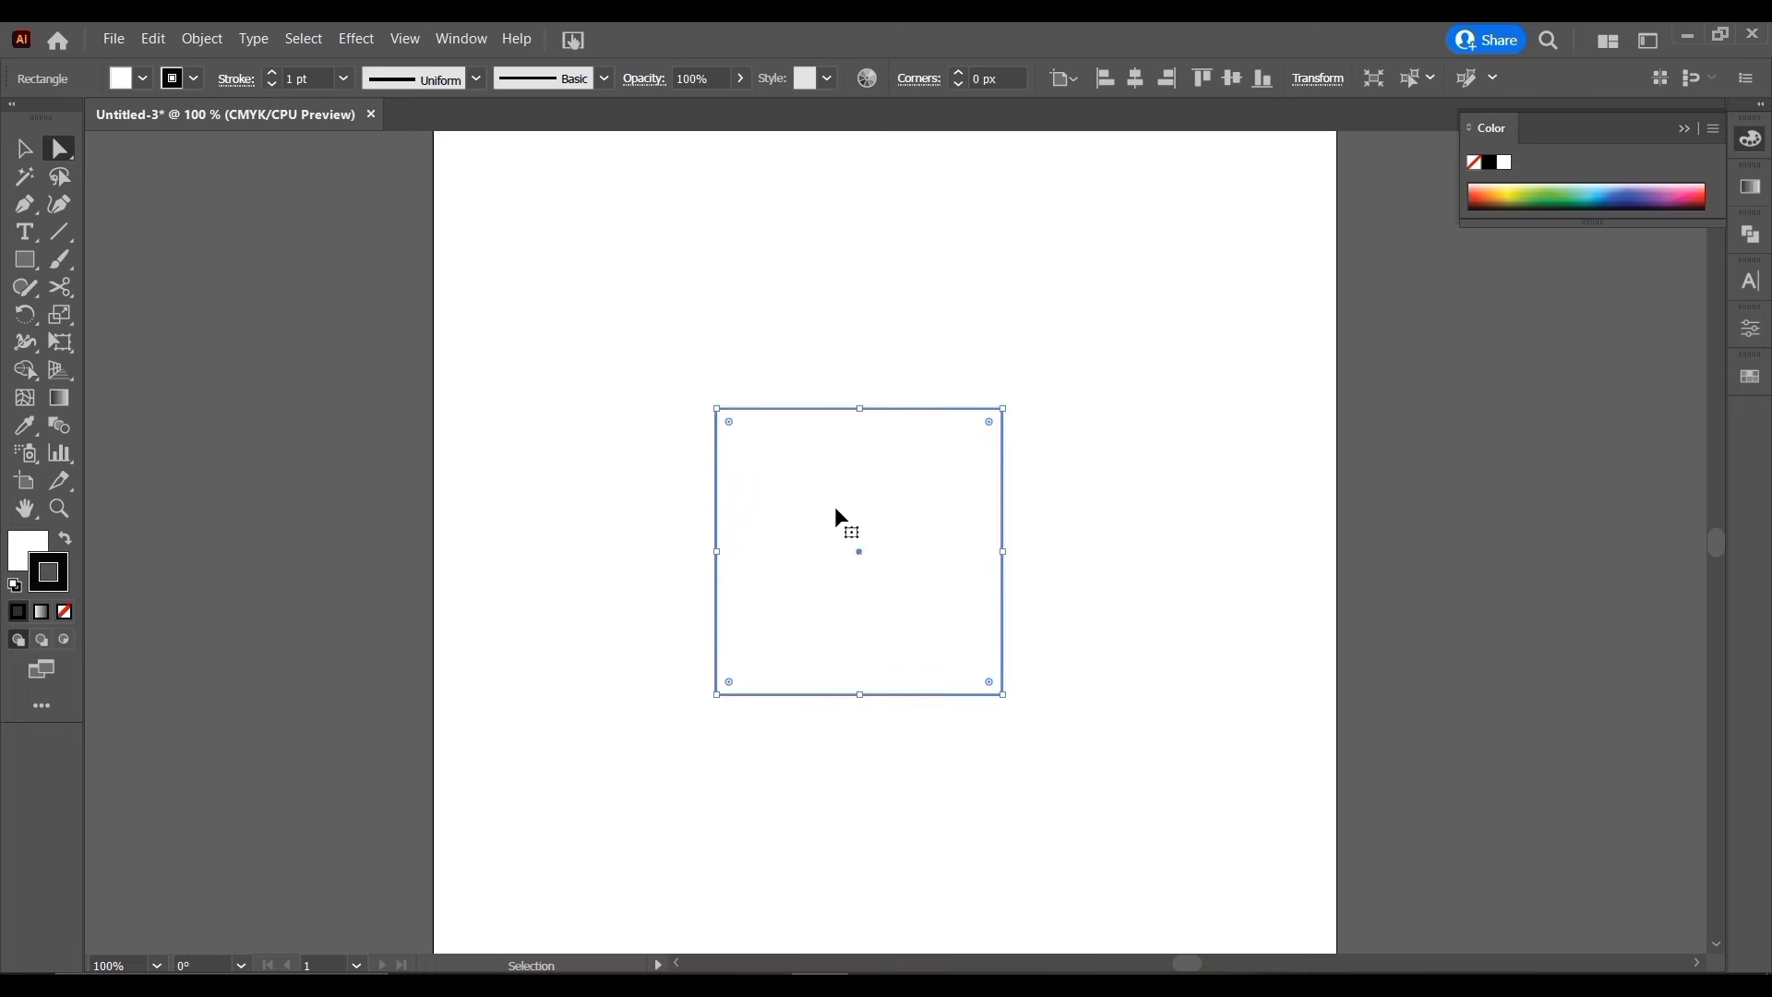
{"action": "key", "text": "shift+Right"}
{"action": "key", "text": "shift+Right"}
{"action": "key", "text": "shift+Right"}
{"action": "key", "text": "shift+Right"}
{"action": "key", "text": "shift+Right"}
{"action": "key", "text": "shift+Right"}
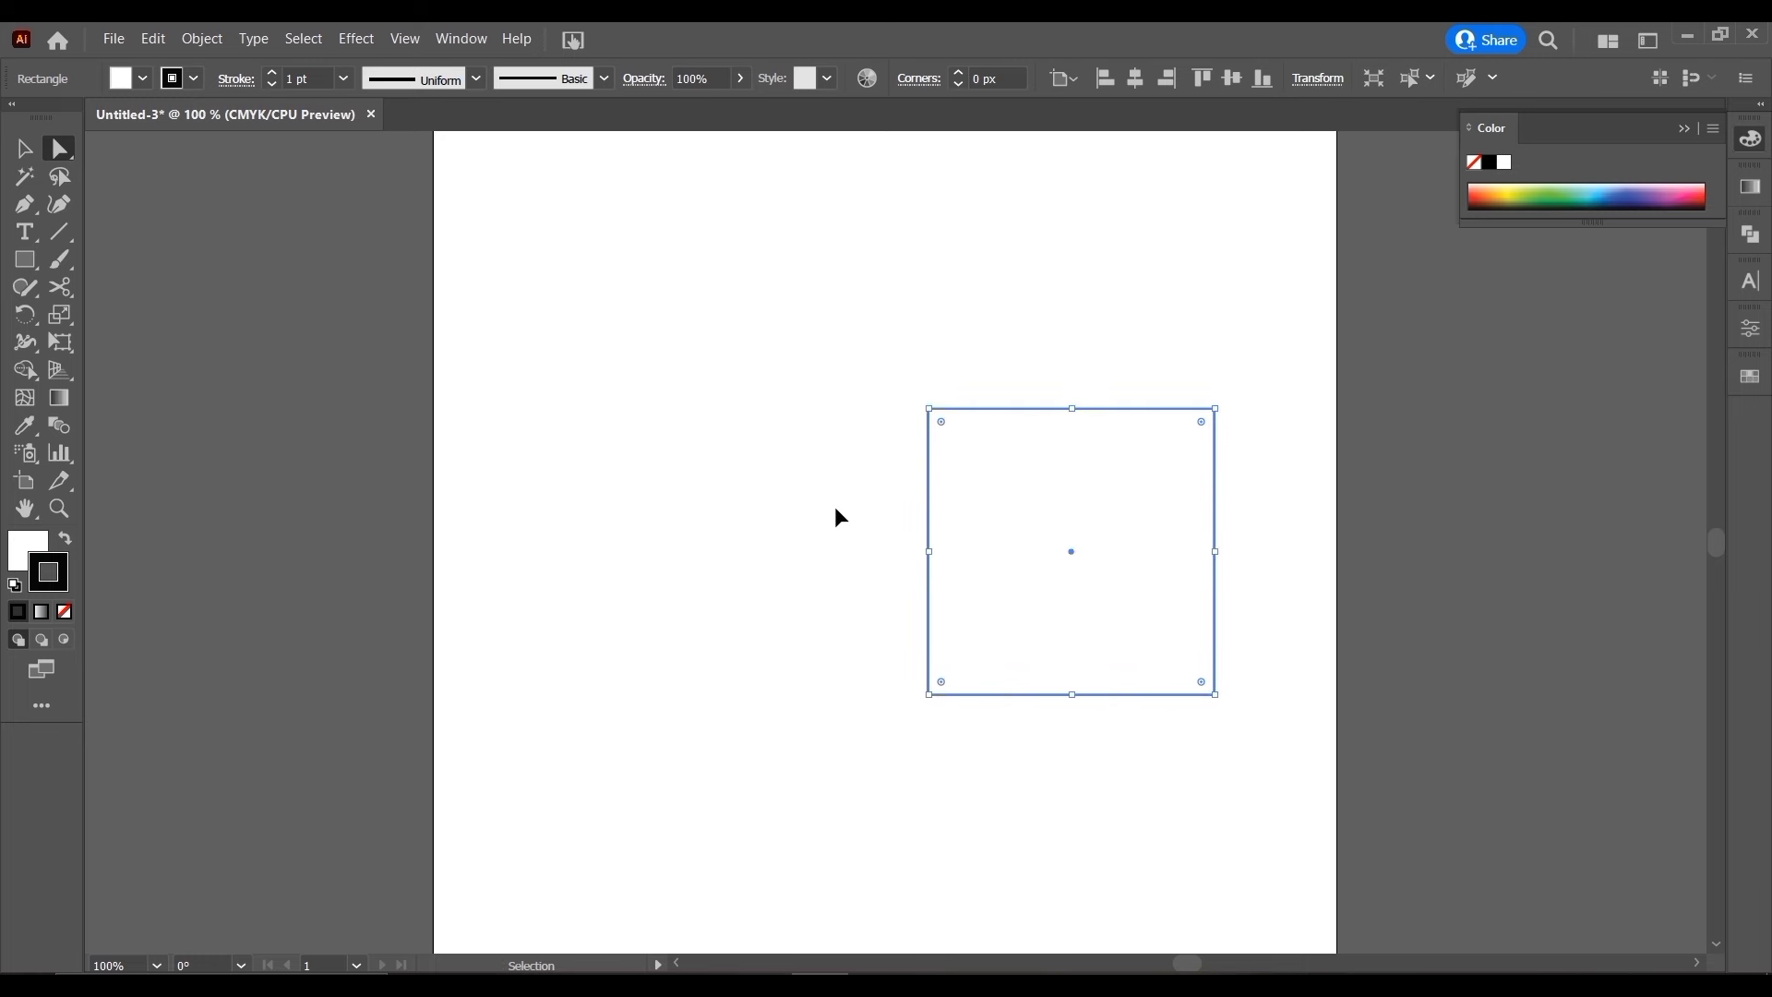
{"action": "key", "text": "shift+Right"}
{"action": "key", "text": "shift+Right"}
{"action": "key", "text": "shift+Right"}
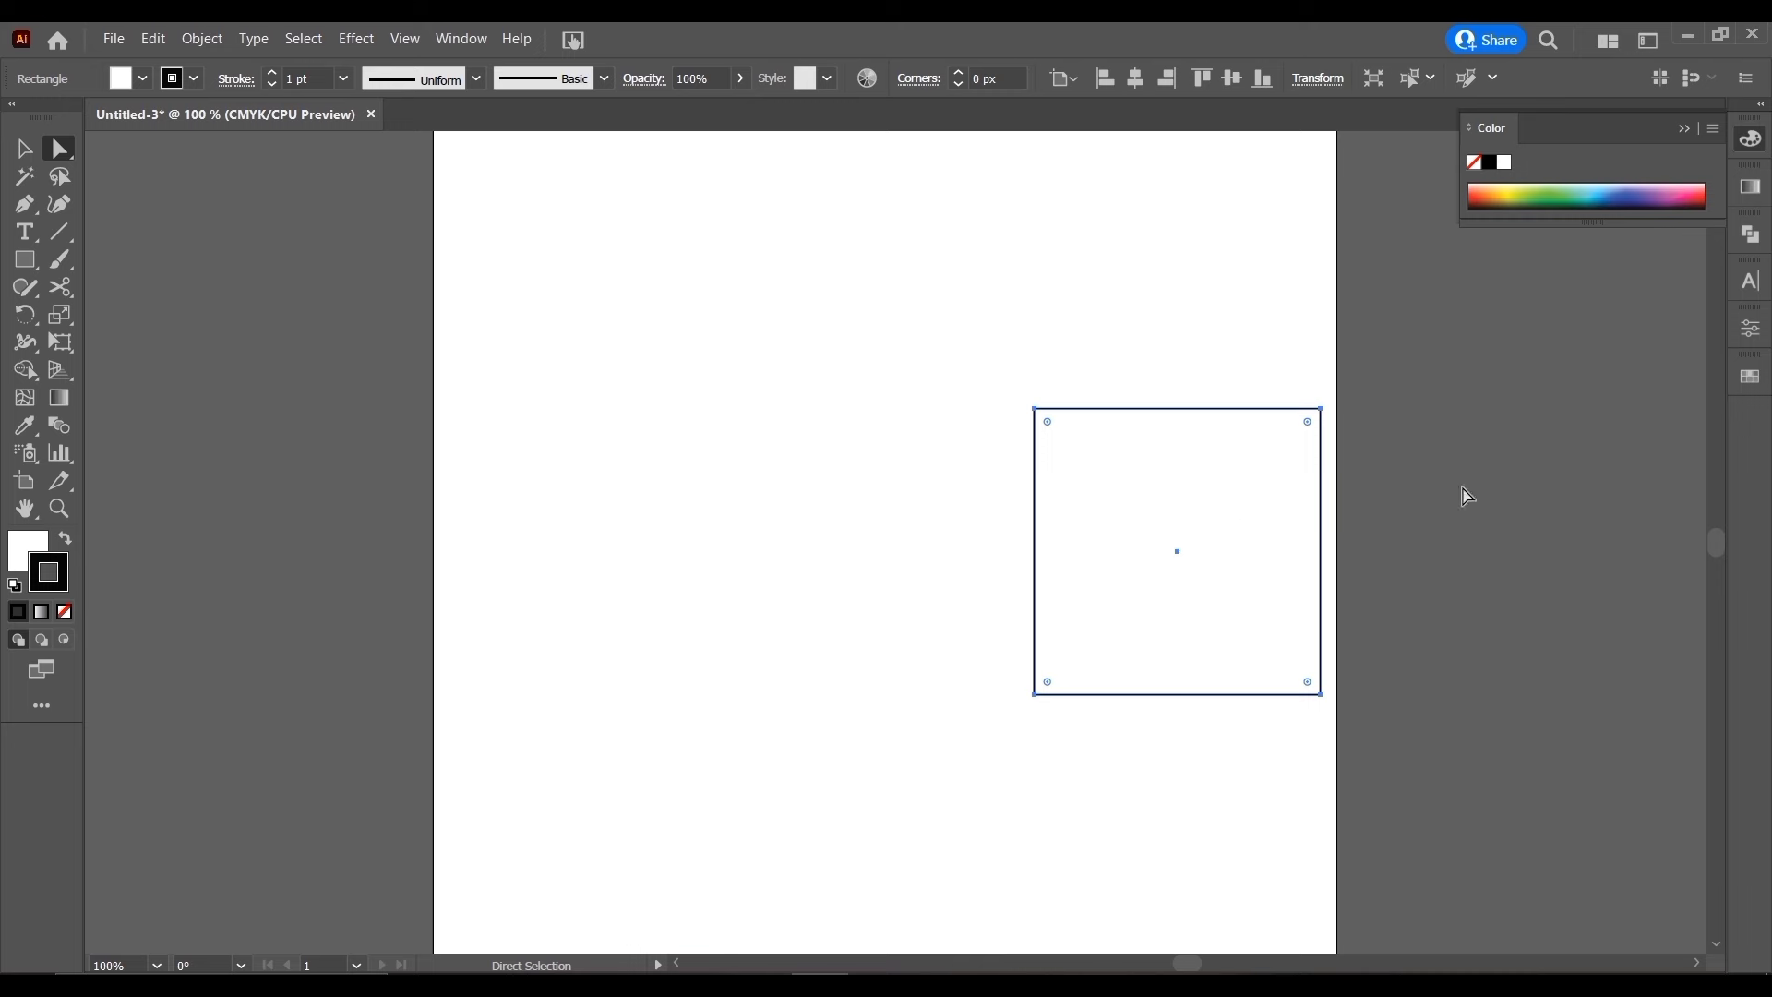
{"action": "key", "text": "shift+Left"}
{"action": "key", "text": "shift+Left"}
{"action": "key", "text": "shift+Left"}
{"action": "key", "text": "shift+Left"}
{"action": "key", "text": "shift+Left"}
{"action": "key", "text": "shift+Left"}
{"action": "key", "text": "shift+Left"}
{"action": "key", "text": "shift+Left"}
{"action": "key", "text": "shift+Left"}
{"action": "key", "text": "shift+Right"}
{"action": "key", "text": "shift+Right"}
{"action": "key", "text": "shift+Right"}
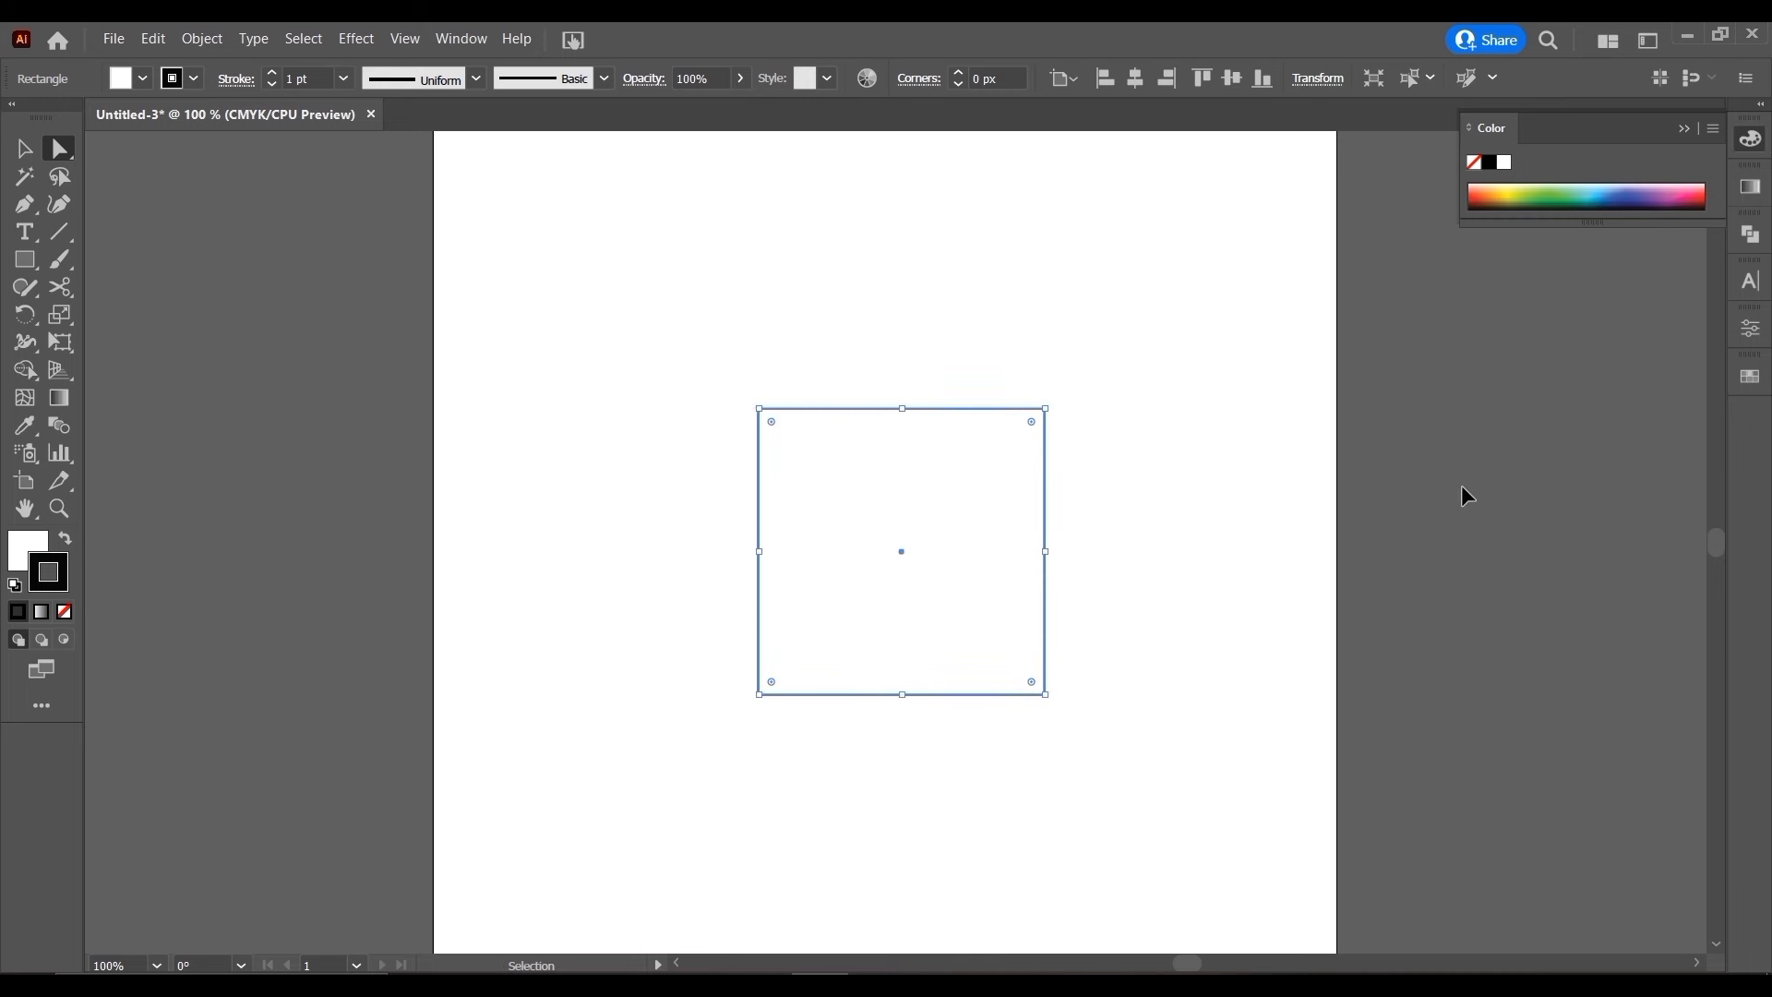
{"action": "key", "text": "shift+Left"}
{"action": "key", "text": "shift+Left"}
{"action": "key", "text": "shift+Left"}
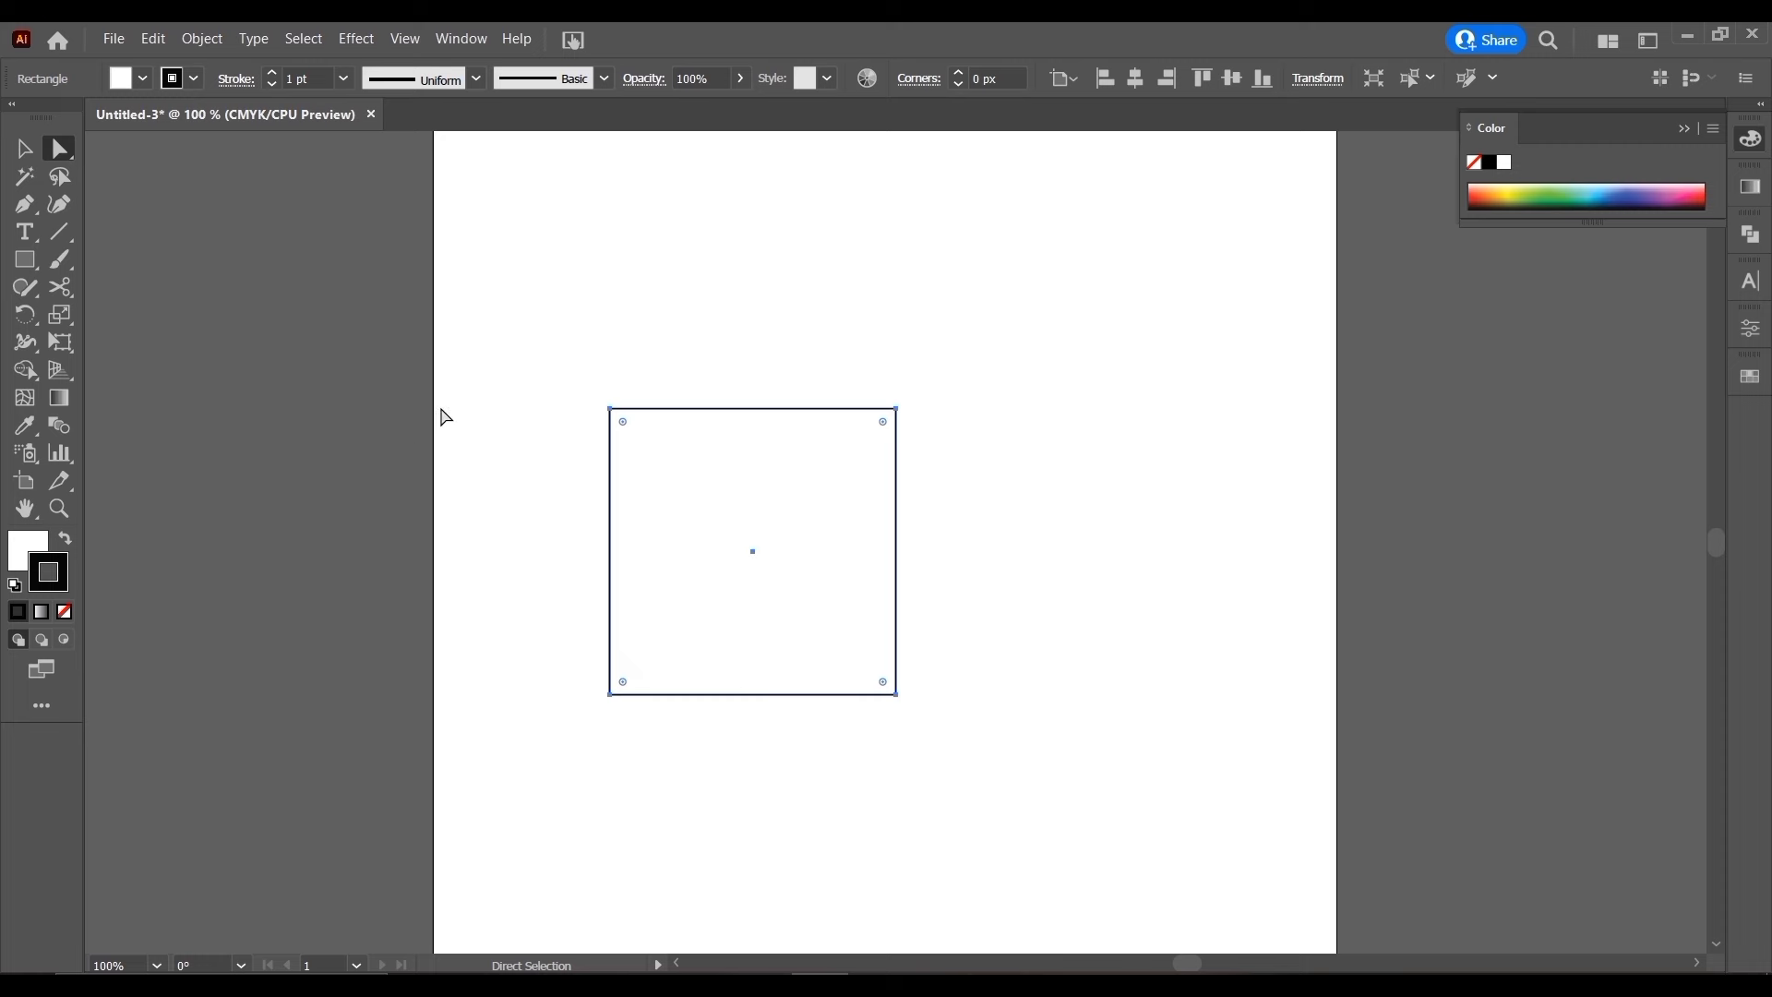
{"action": "left_click", "coordinate": [473, 407]}
{"action": "left_click", "coordinate": [737, 522]}
{"action": "key", "text": "ctrl"}
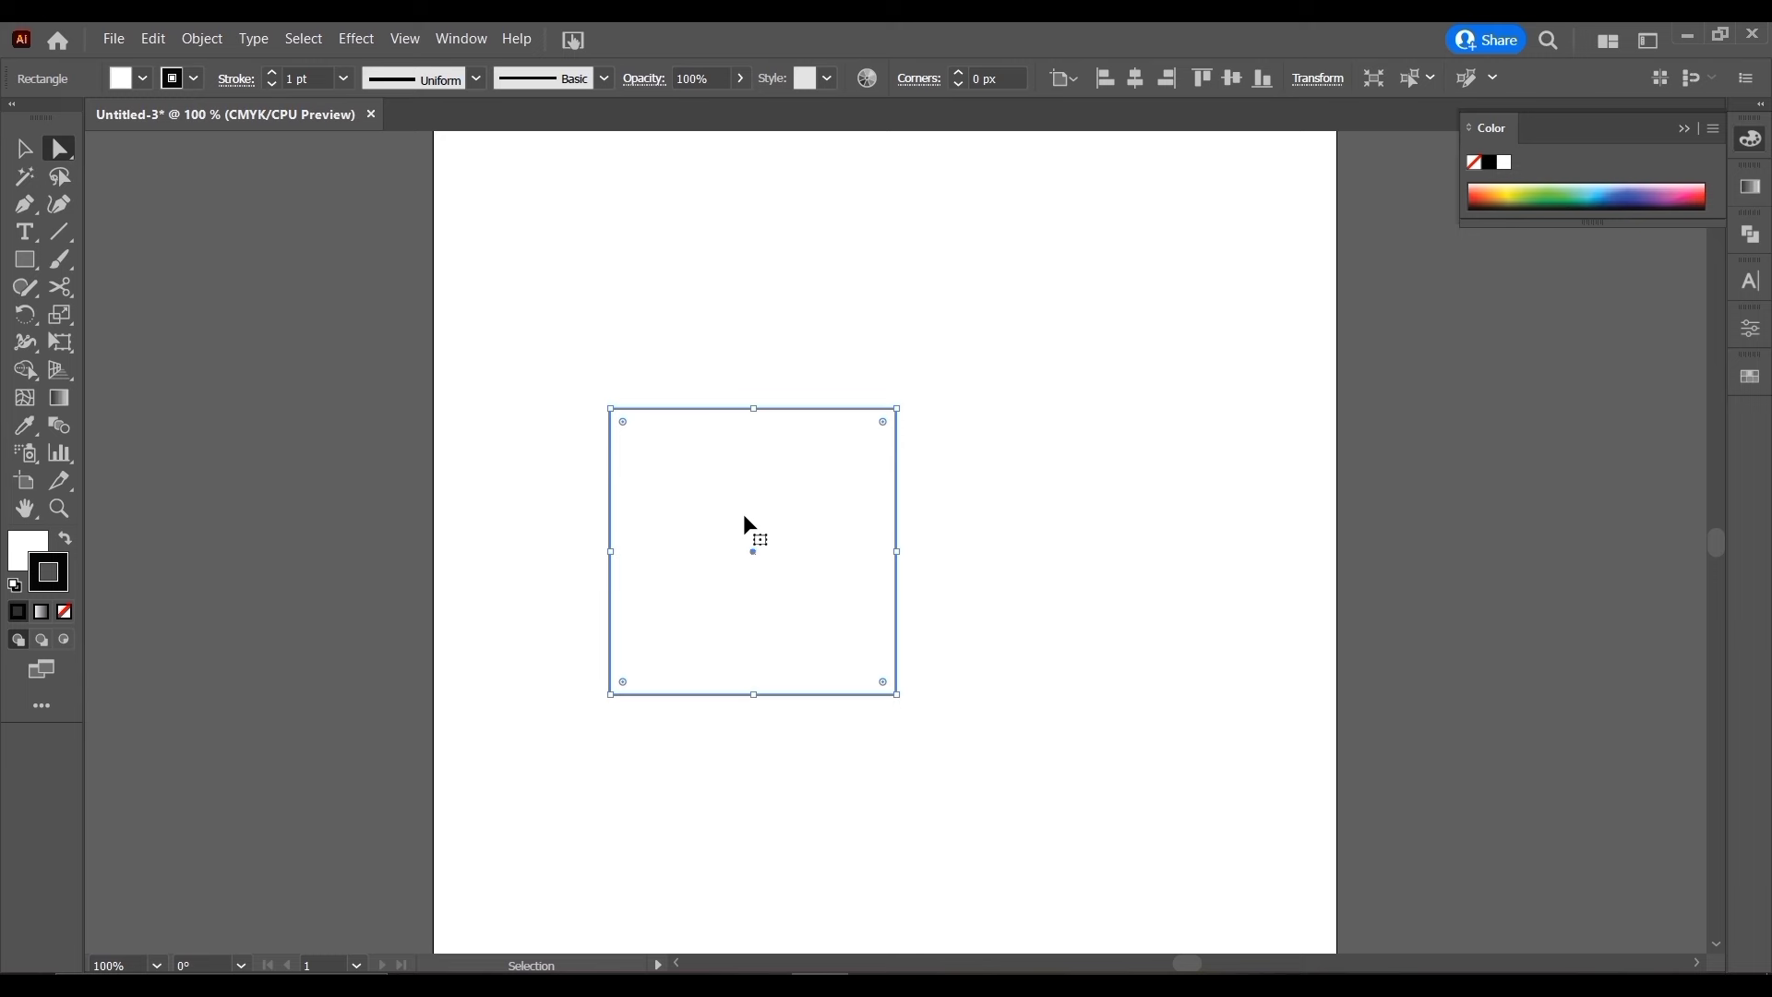
{"action": "left_click_drag", "start_coordinate": [744, 516], "coordinate": [887, 507]}
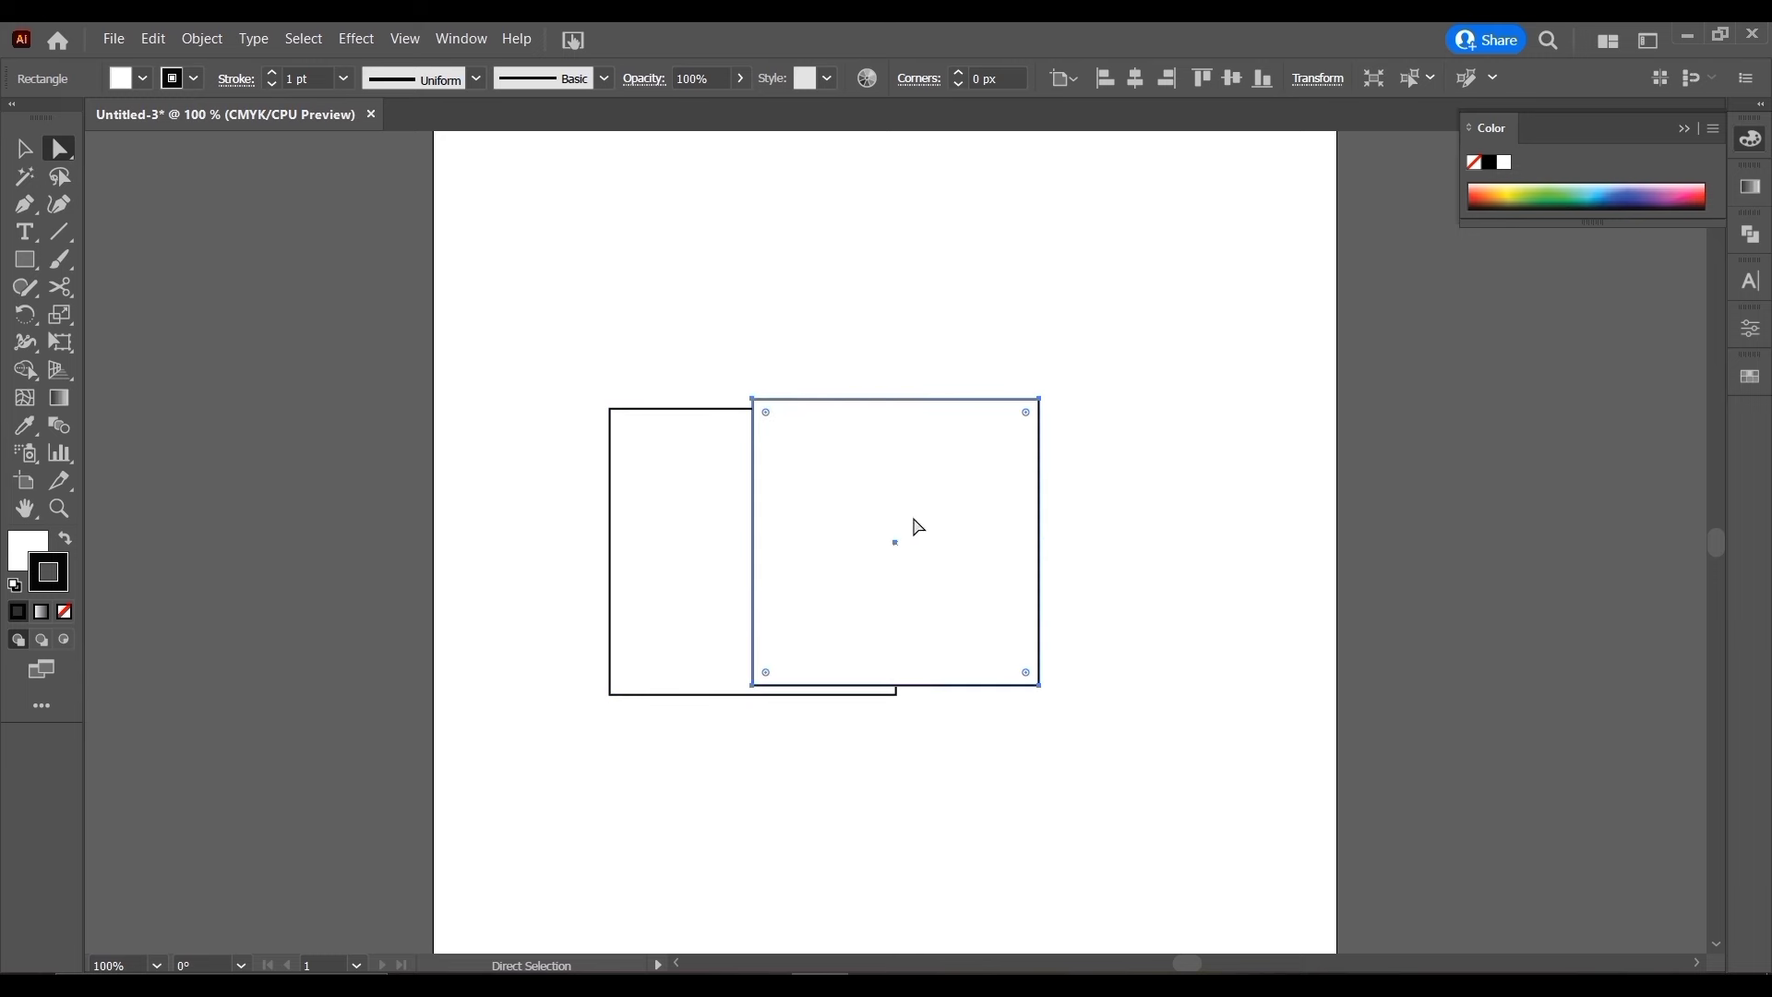
{"action": "key", "text": "ctrl"}
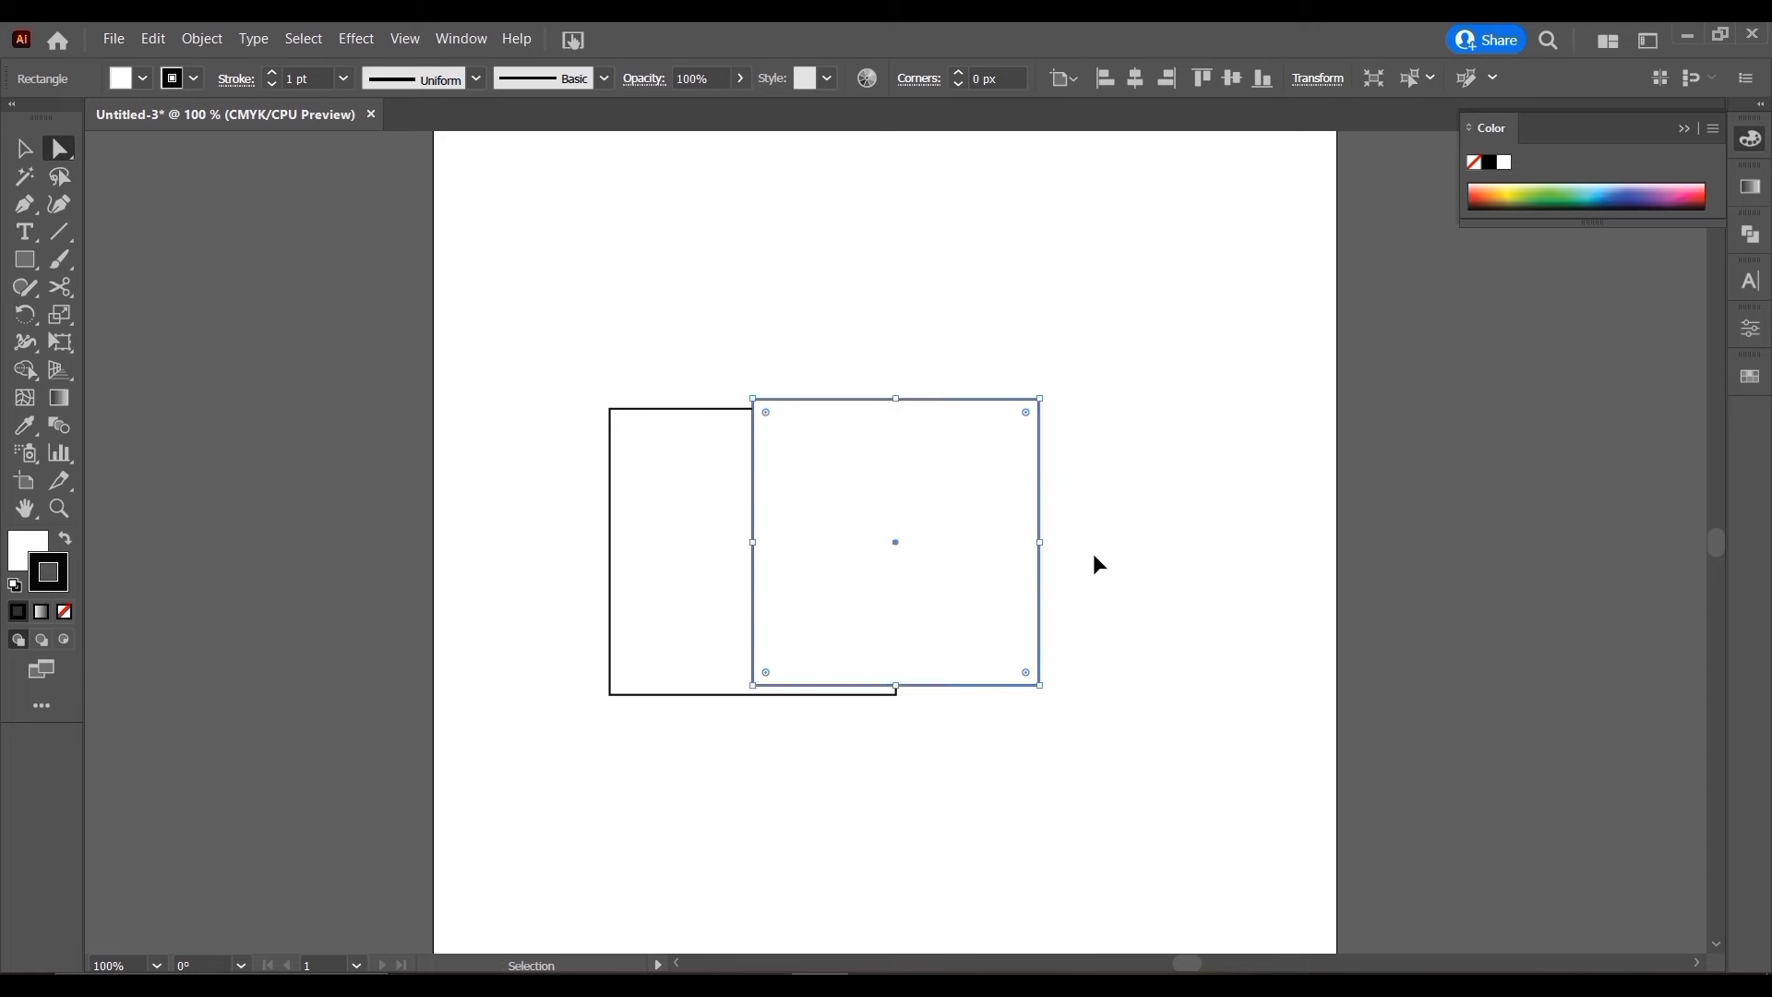
{"action": "key", "text": "ctrl+z"}
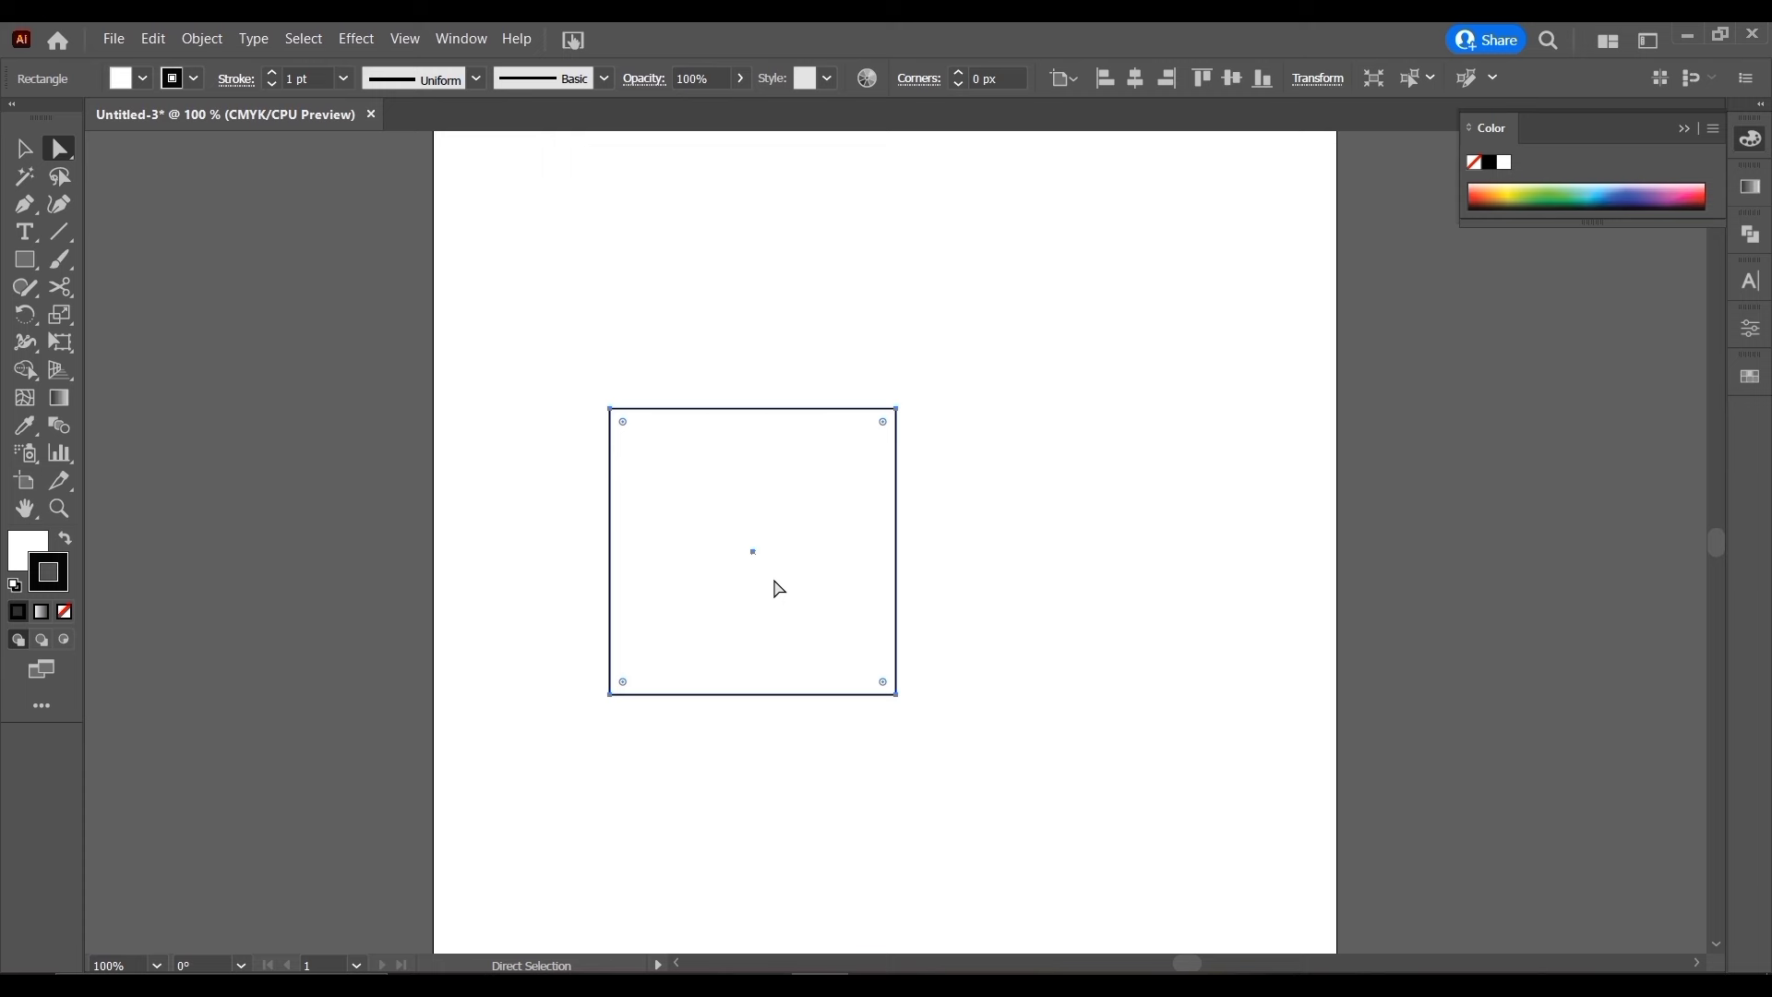
{"action": "key", "text": "ctrl"}
{"action": "key", "text": "ctrl+shift+a"}
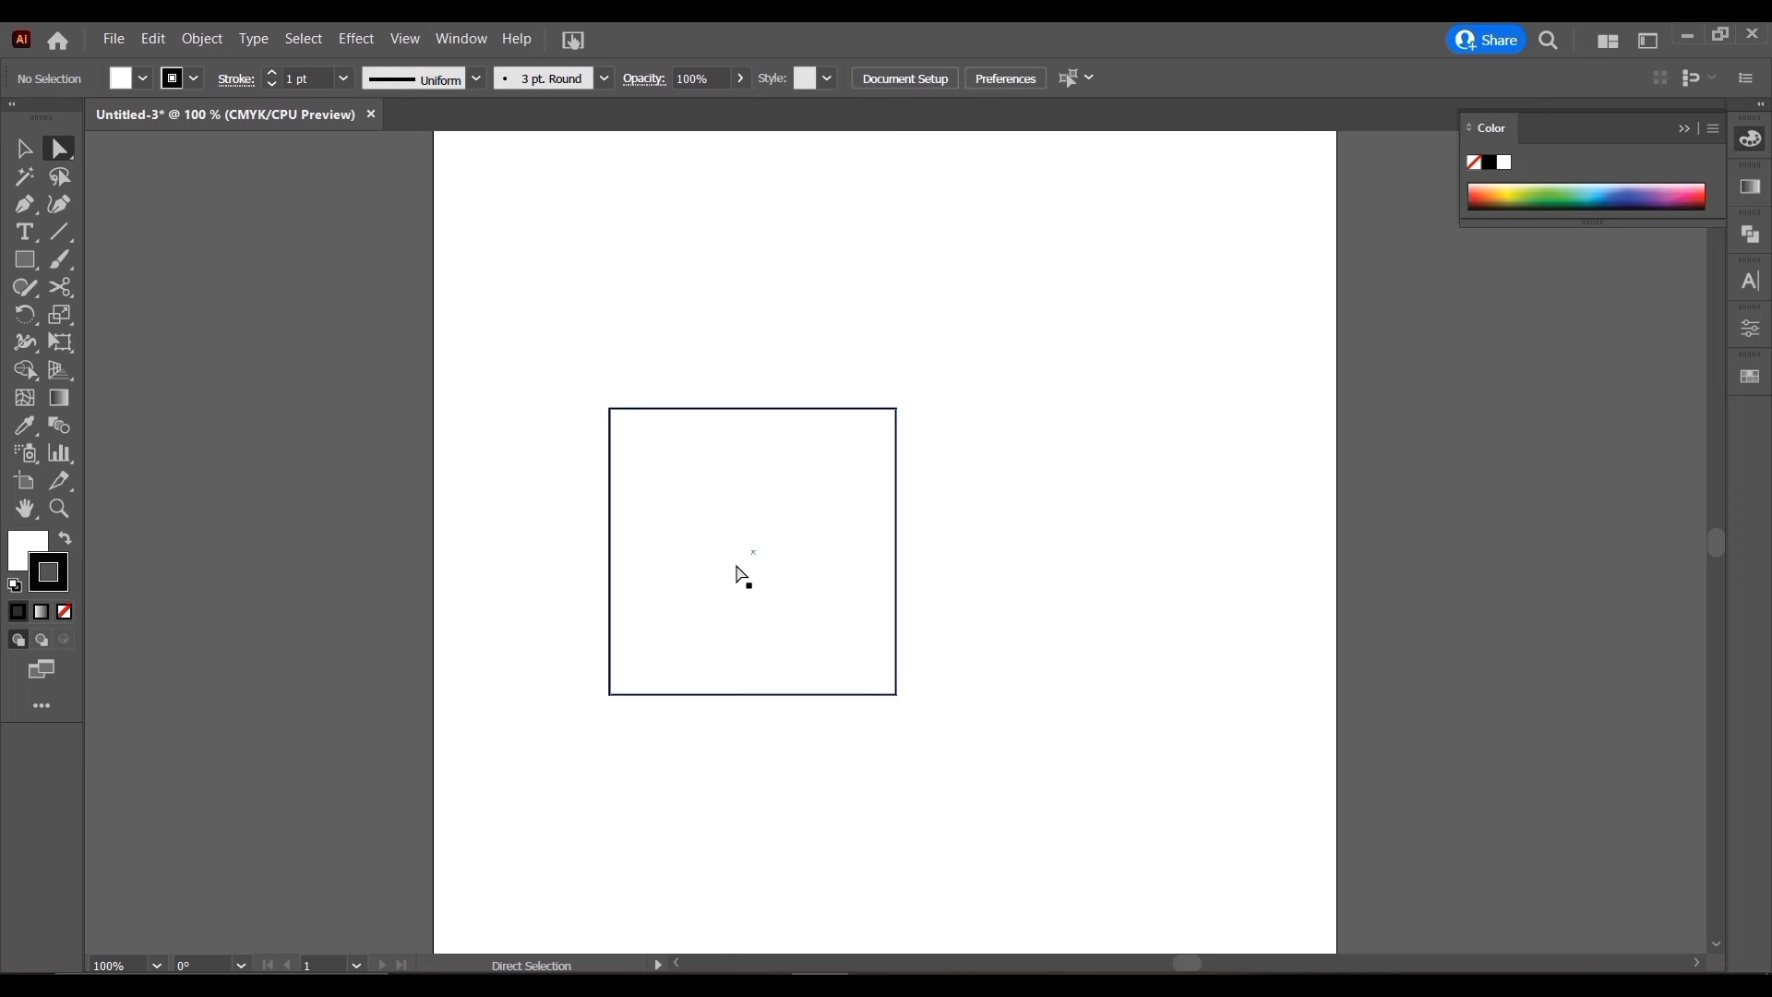
Place a copy of the square to its right and marquee-select both squares together
{"action": "left_click_drag", "start_coordinate": [751, 550], "coordinate": [1096, 552]}
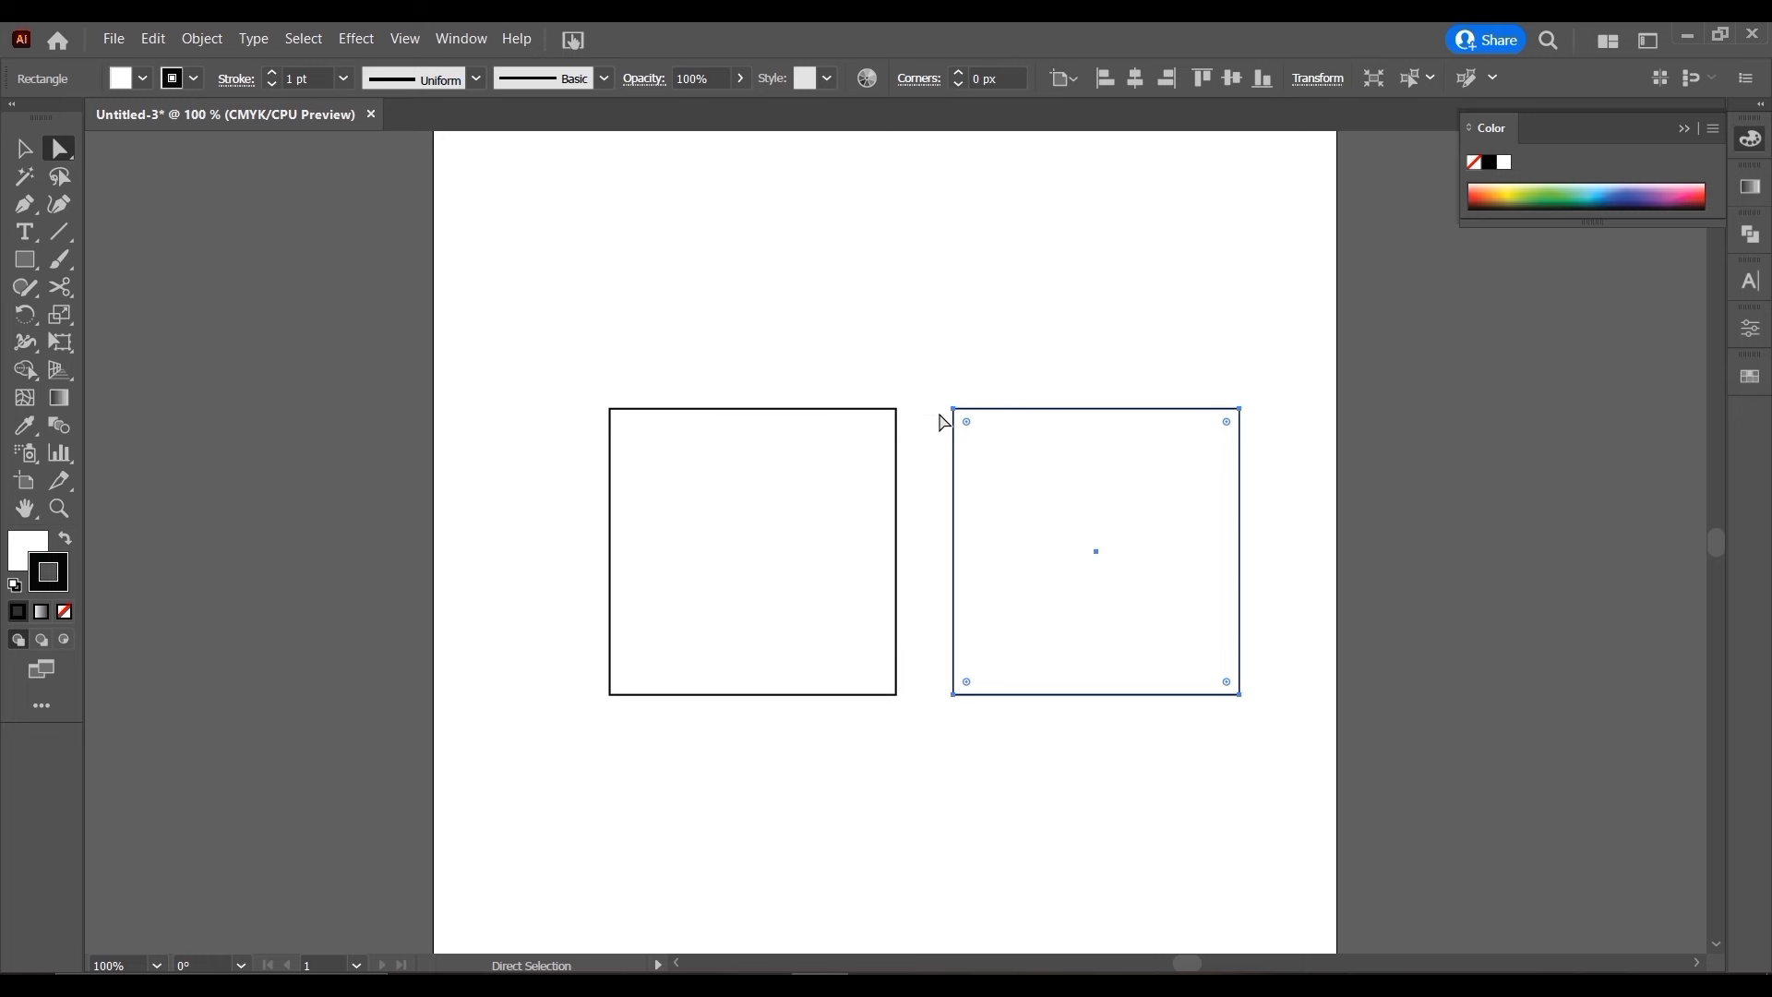
{"action": "left_click", "coordinate": [25, 204]}
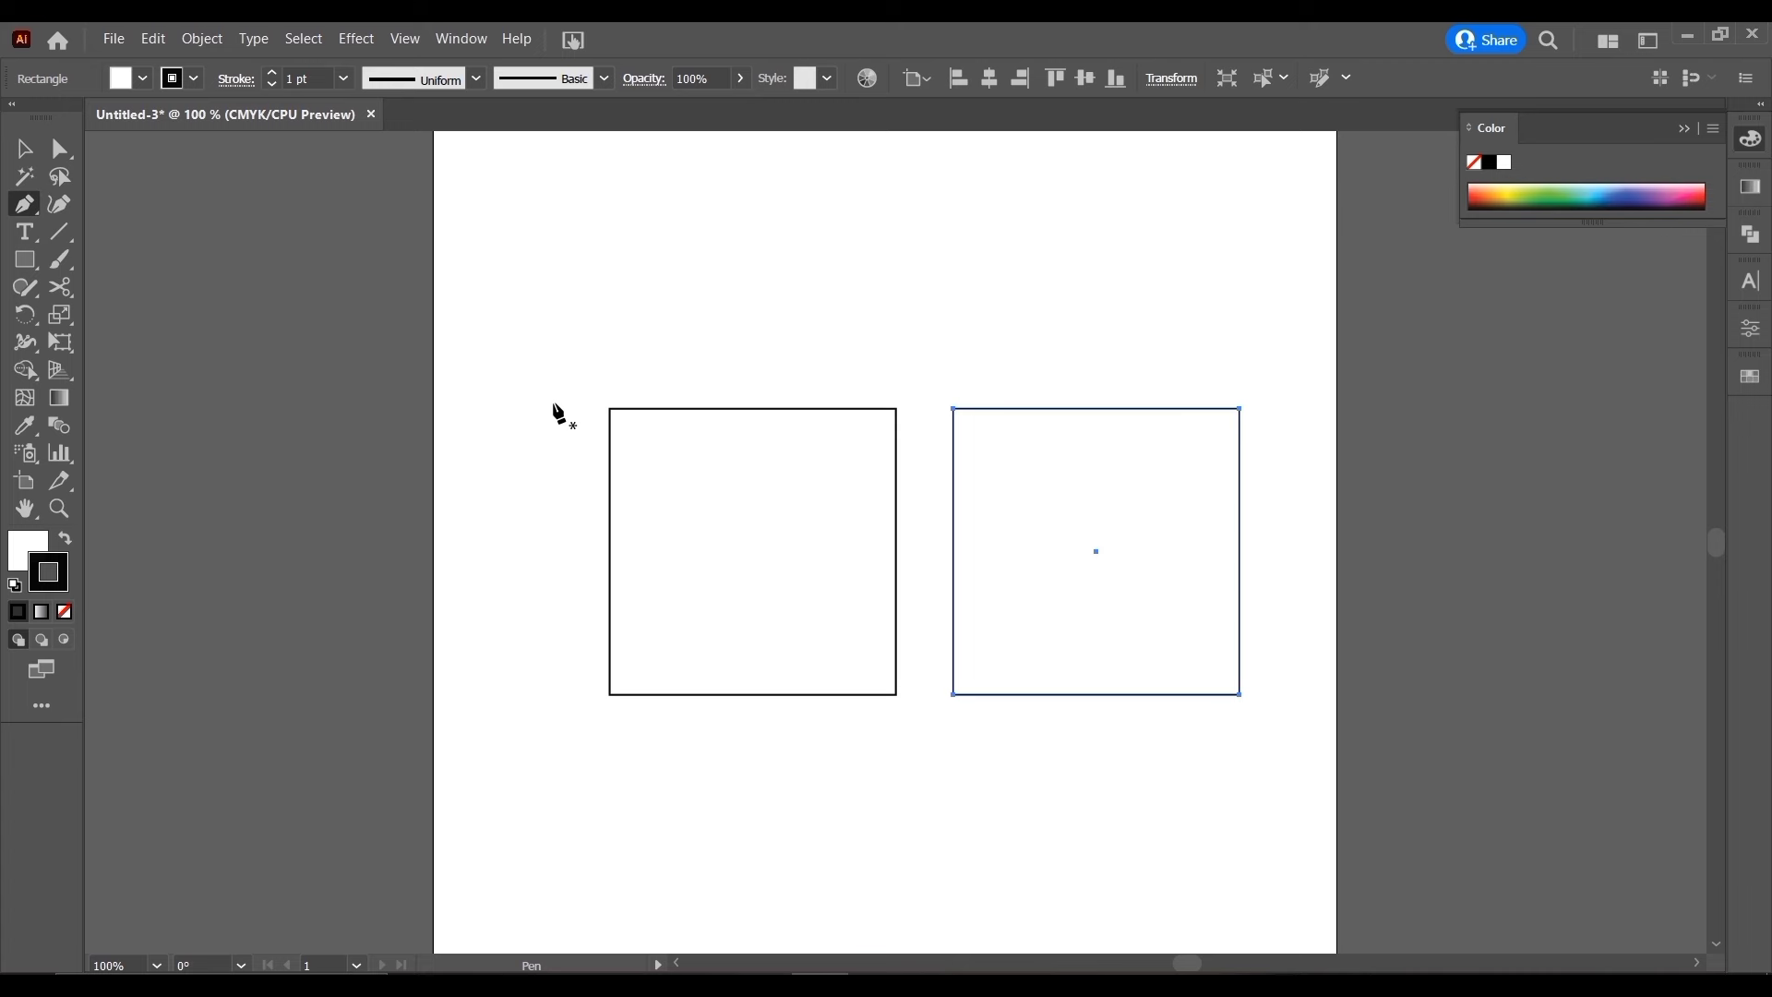
{"action": "left_click", "coordinate": [24, 148]}
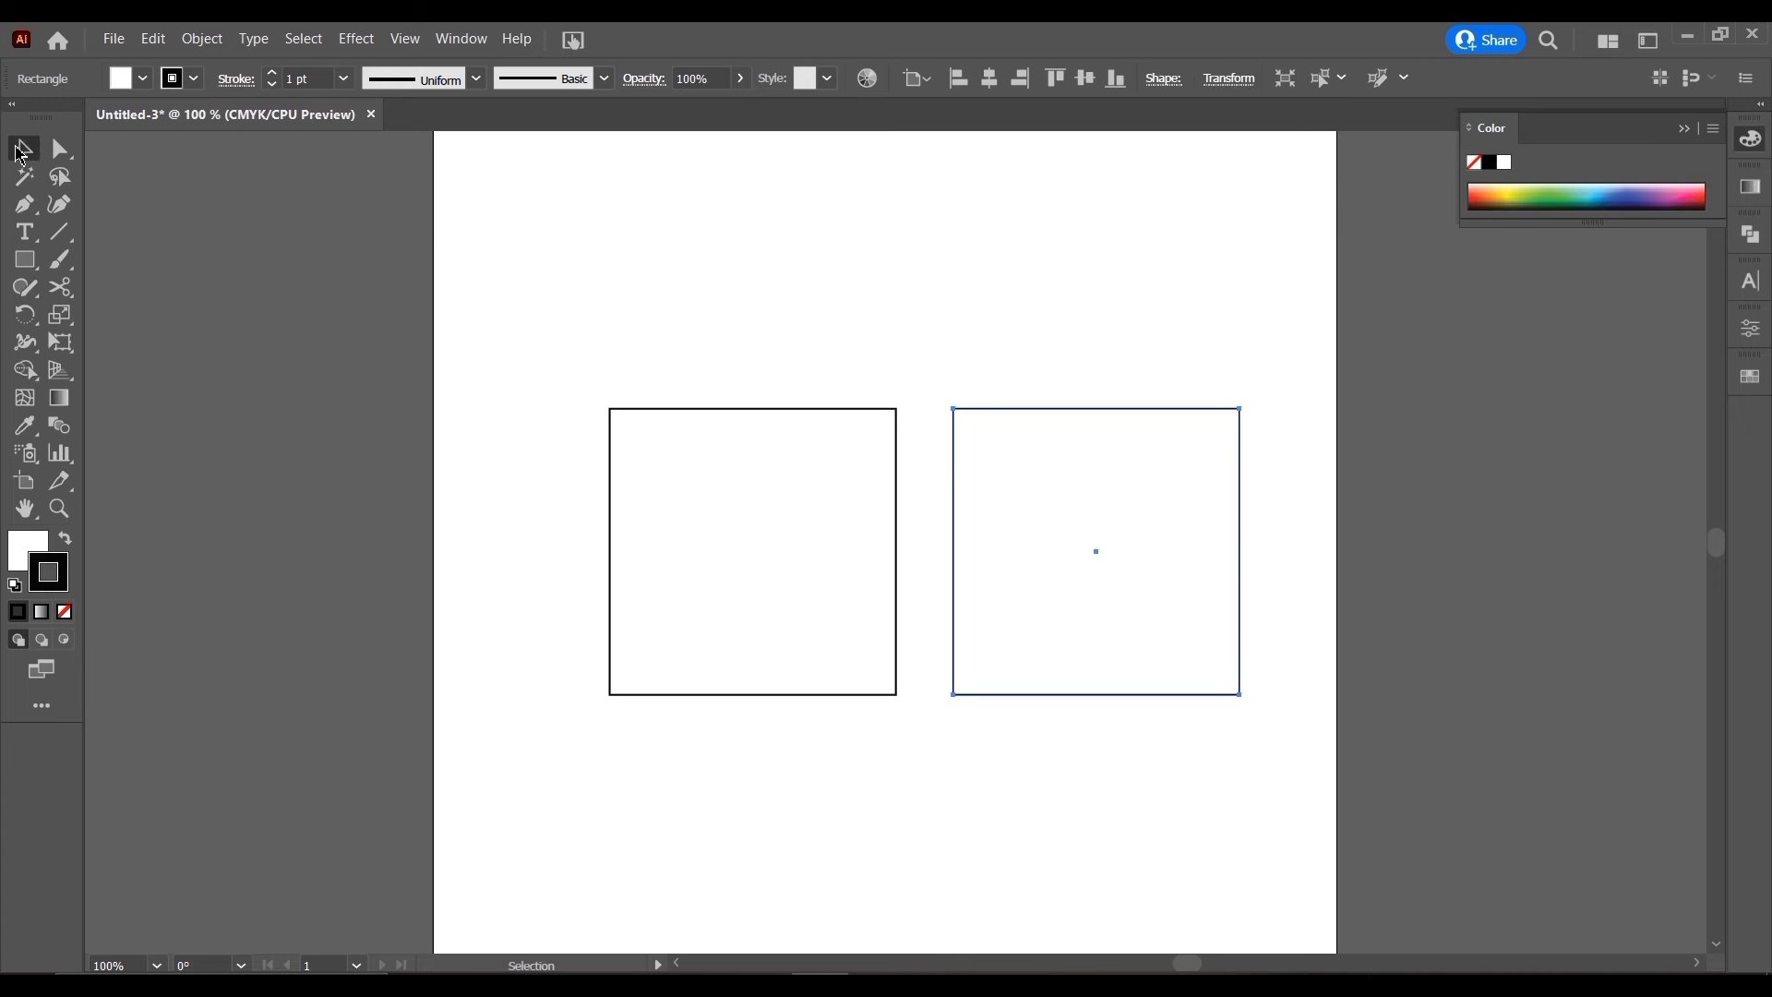
{"action": "key", "text": "a"}
{"action": "left_click", "coordinate": [624, 334]}
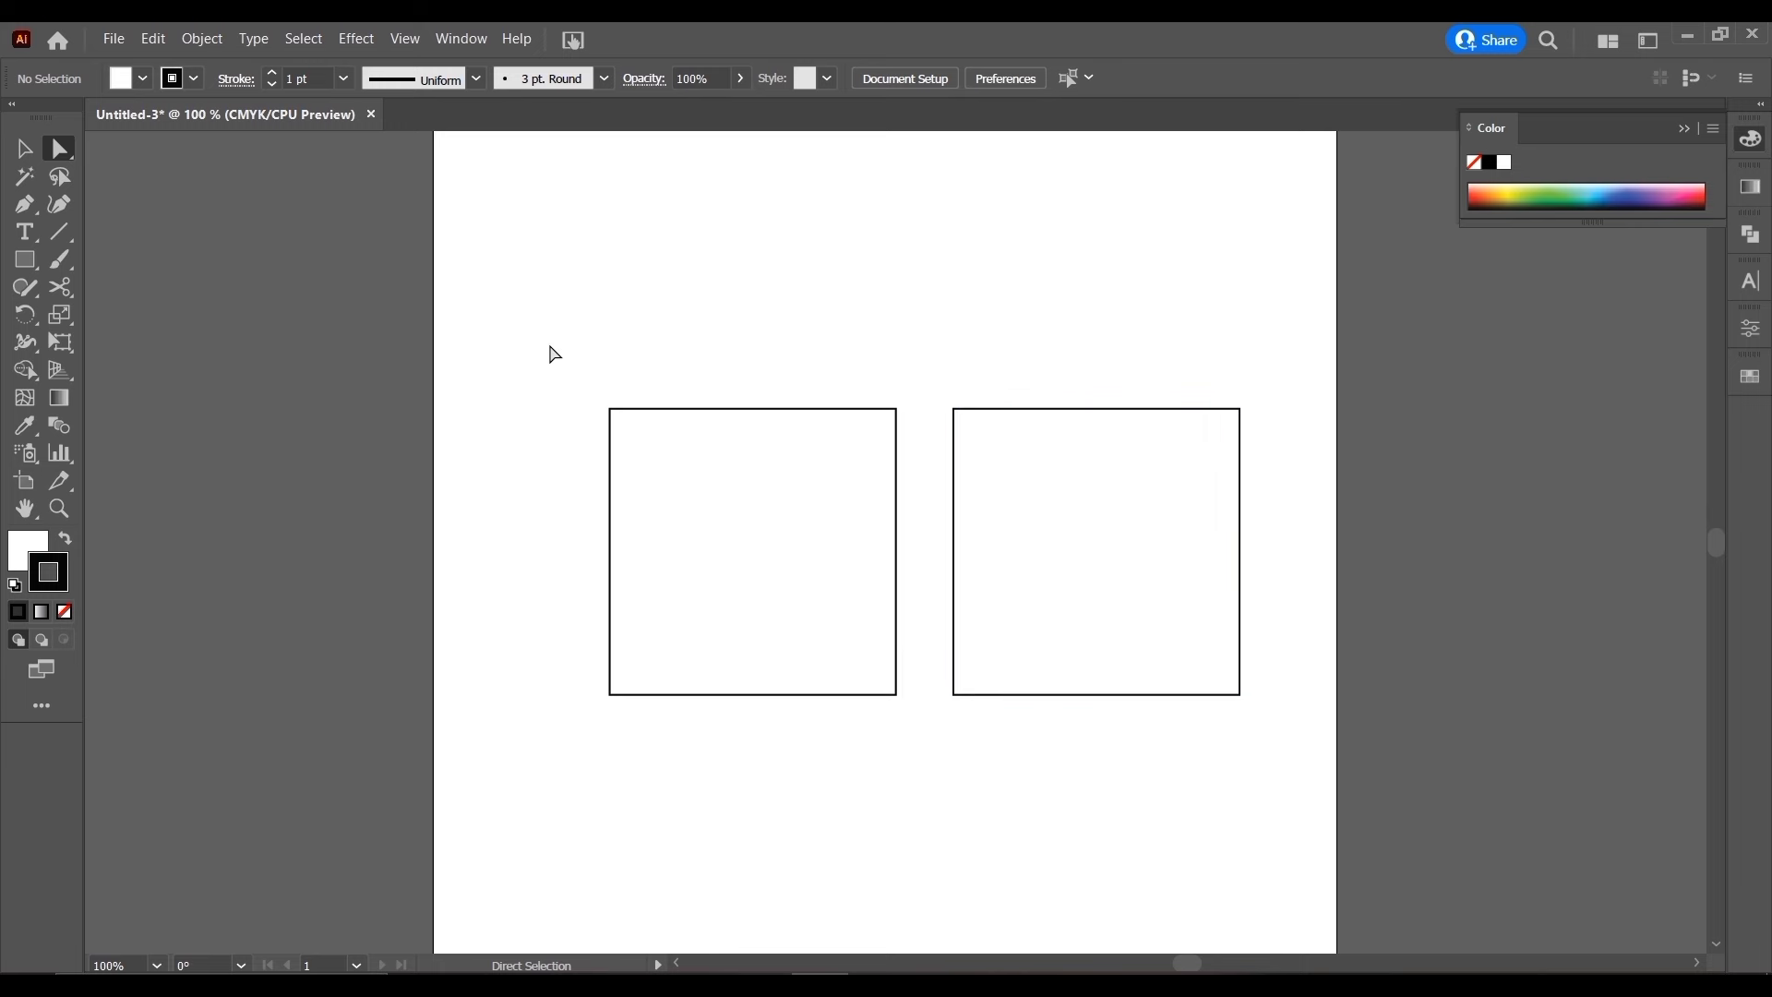
{"action": "left_click_drag", "start_coordinate": [549, 337], "coordinate": [1335, 775]}
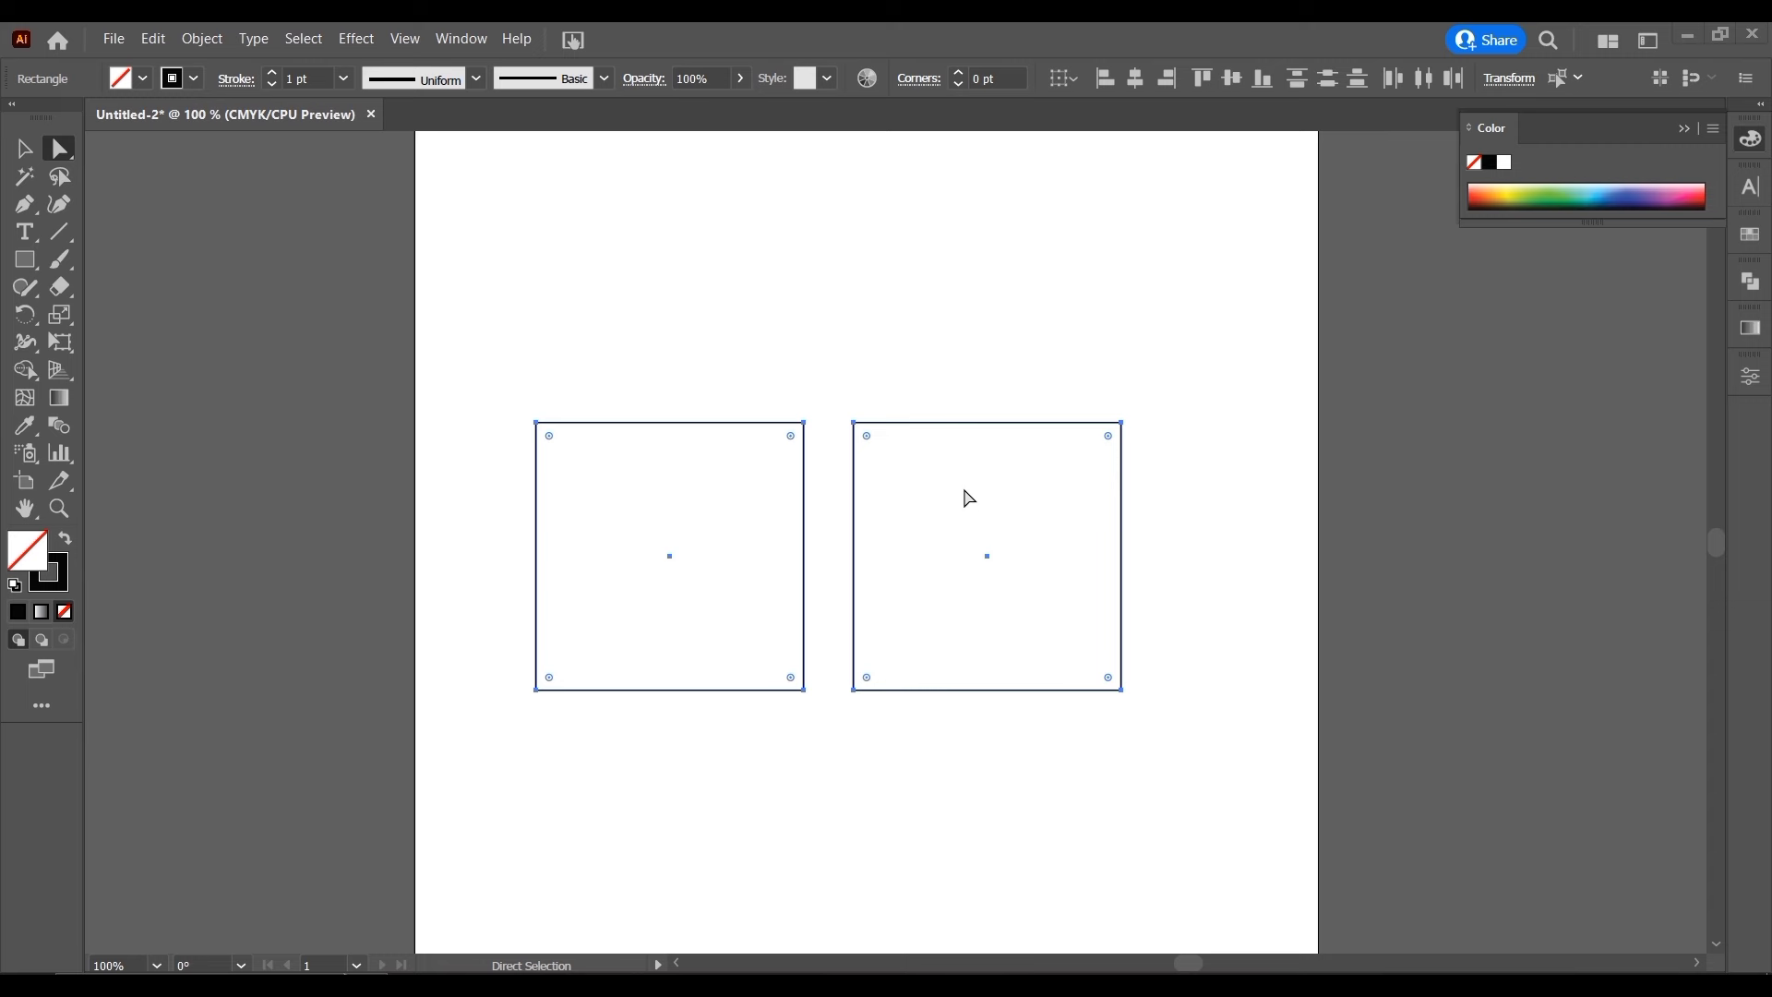
{"action": "left_click", "coordinate": [1011, 365]}
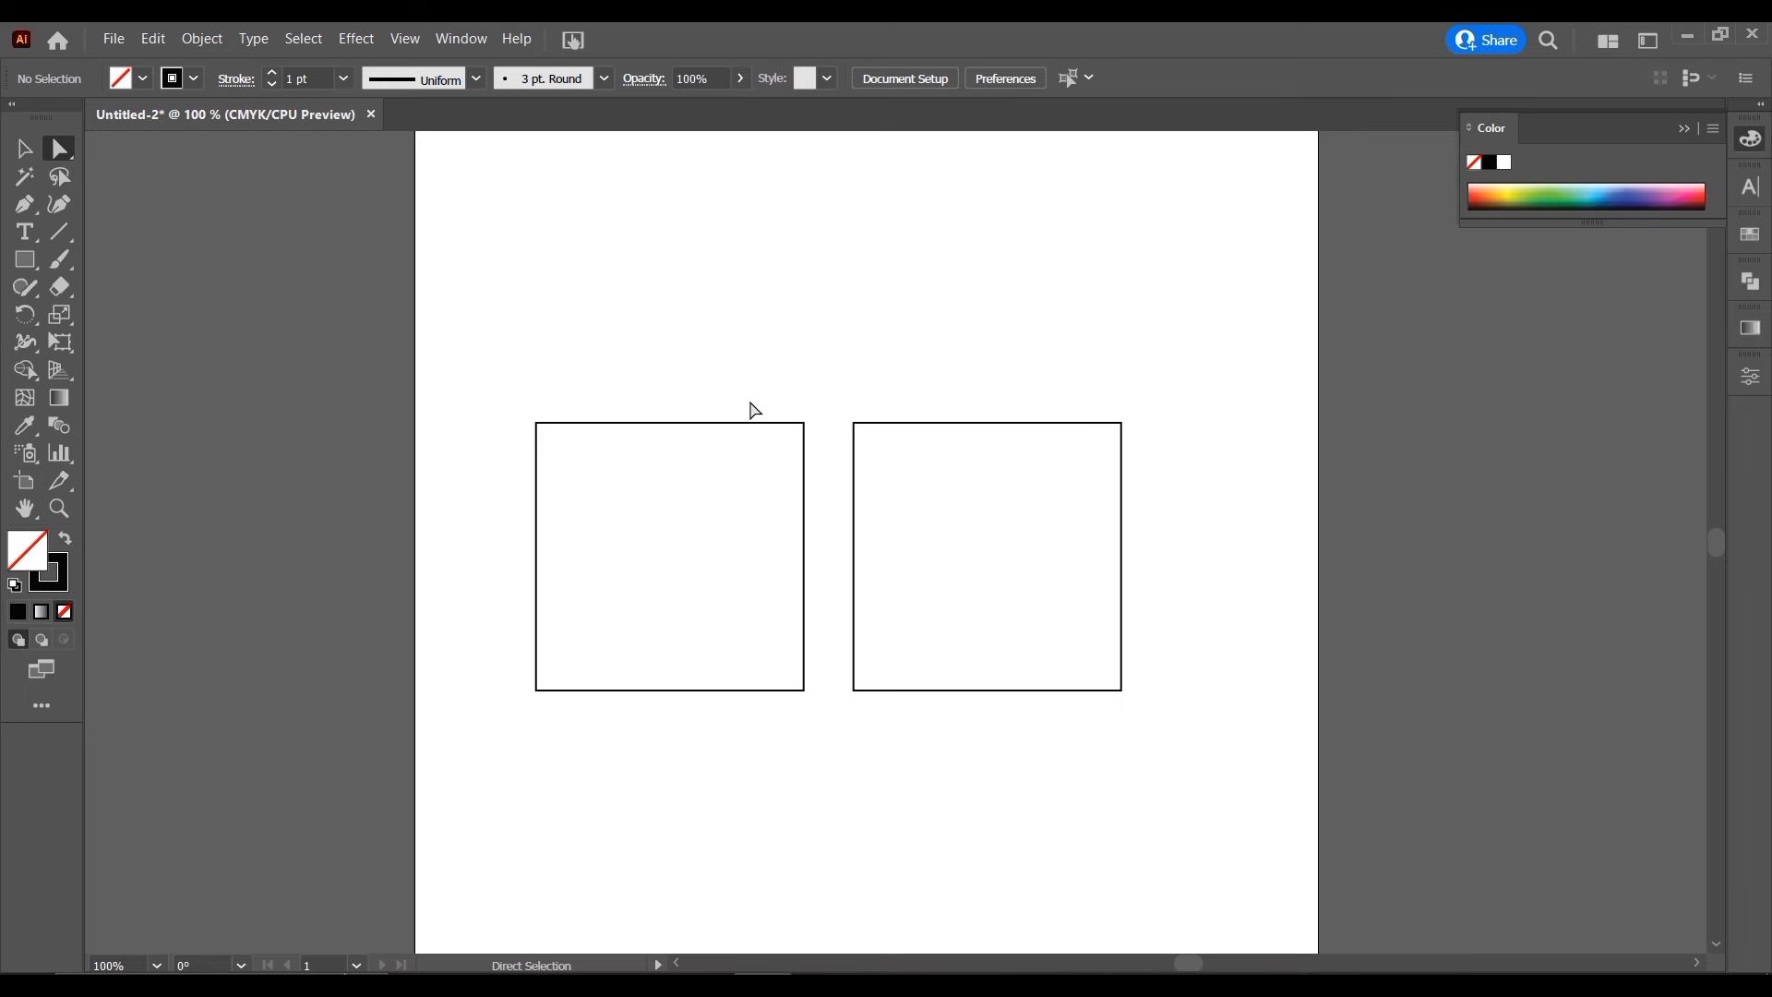
{"action": "key", "text": "p"}
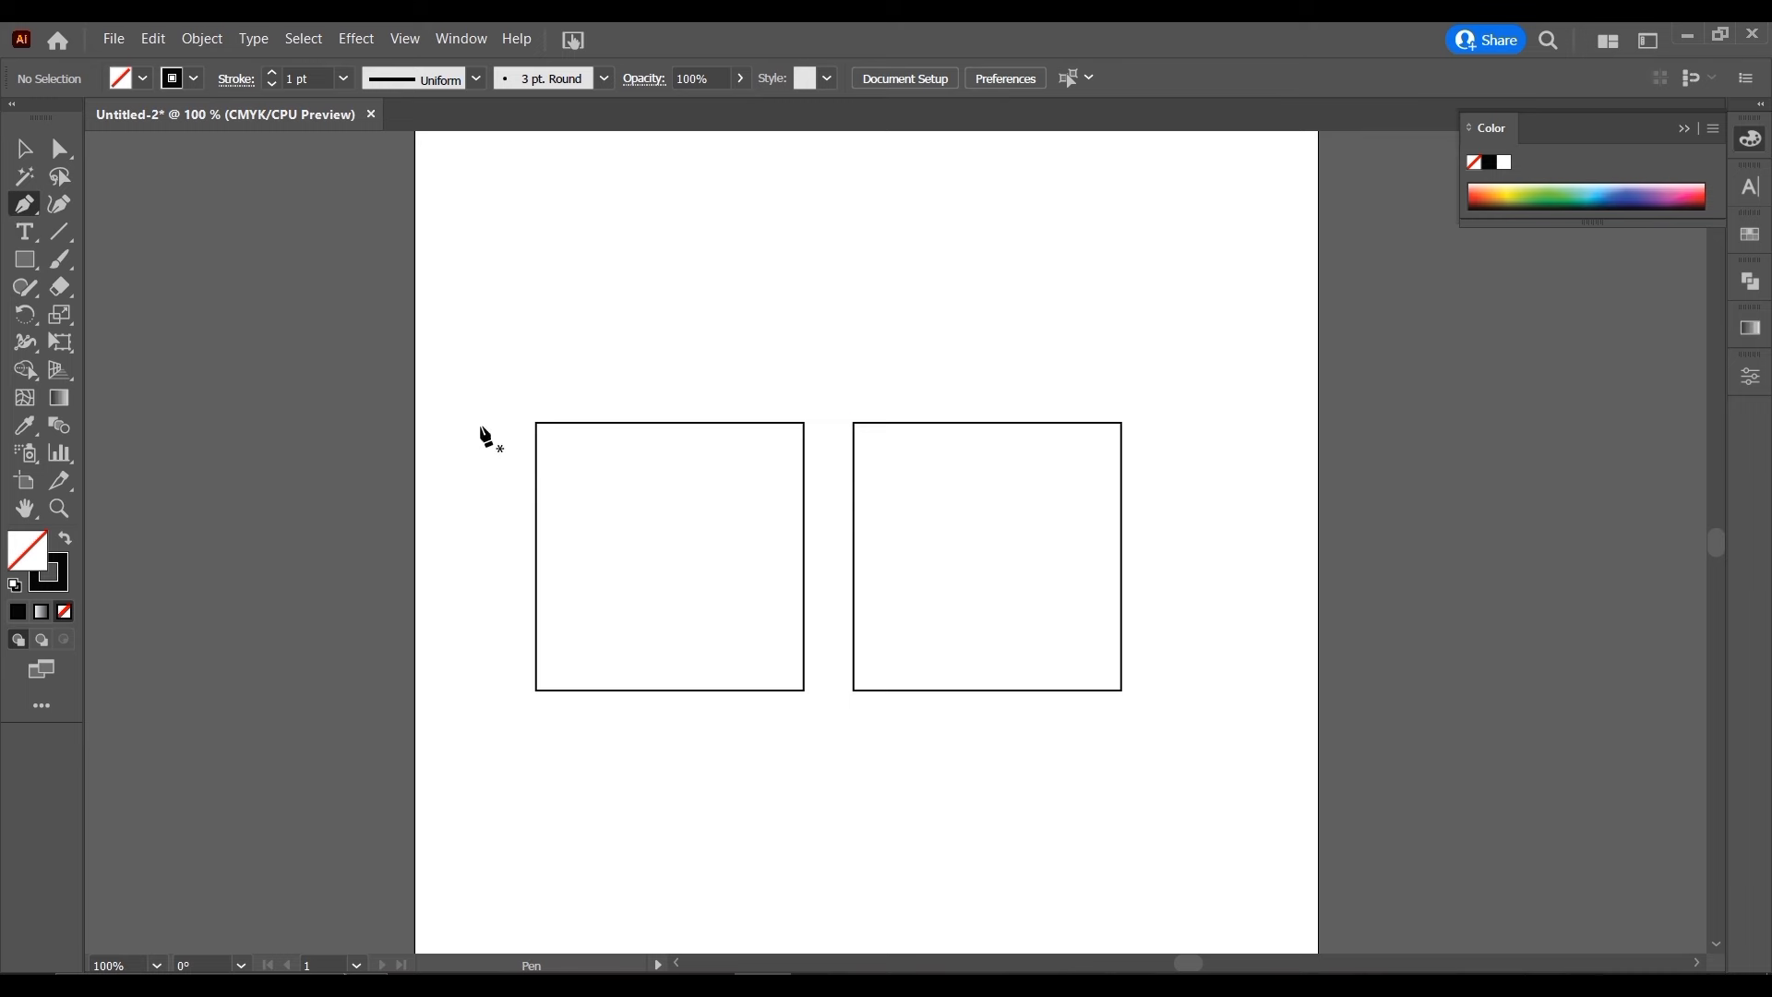
{"action": "left_click", "coordinate": [480, 422]}
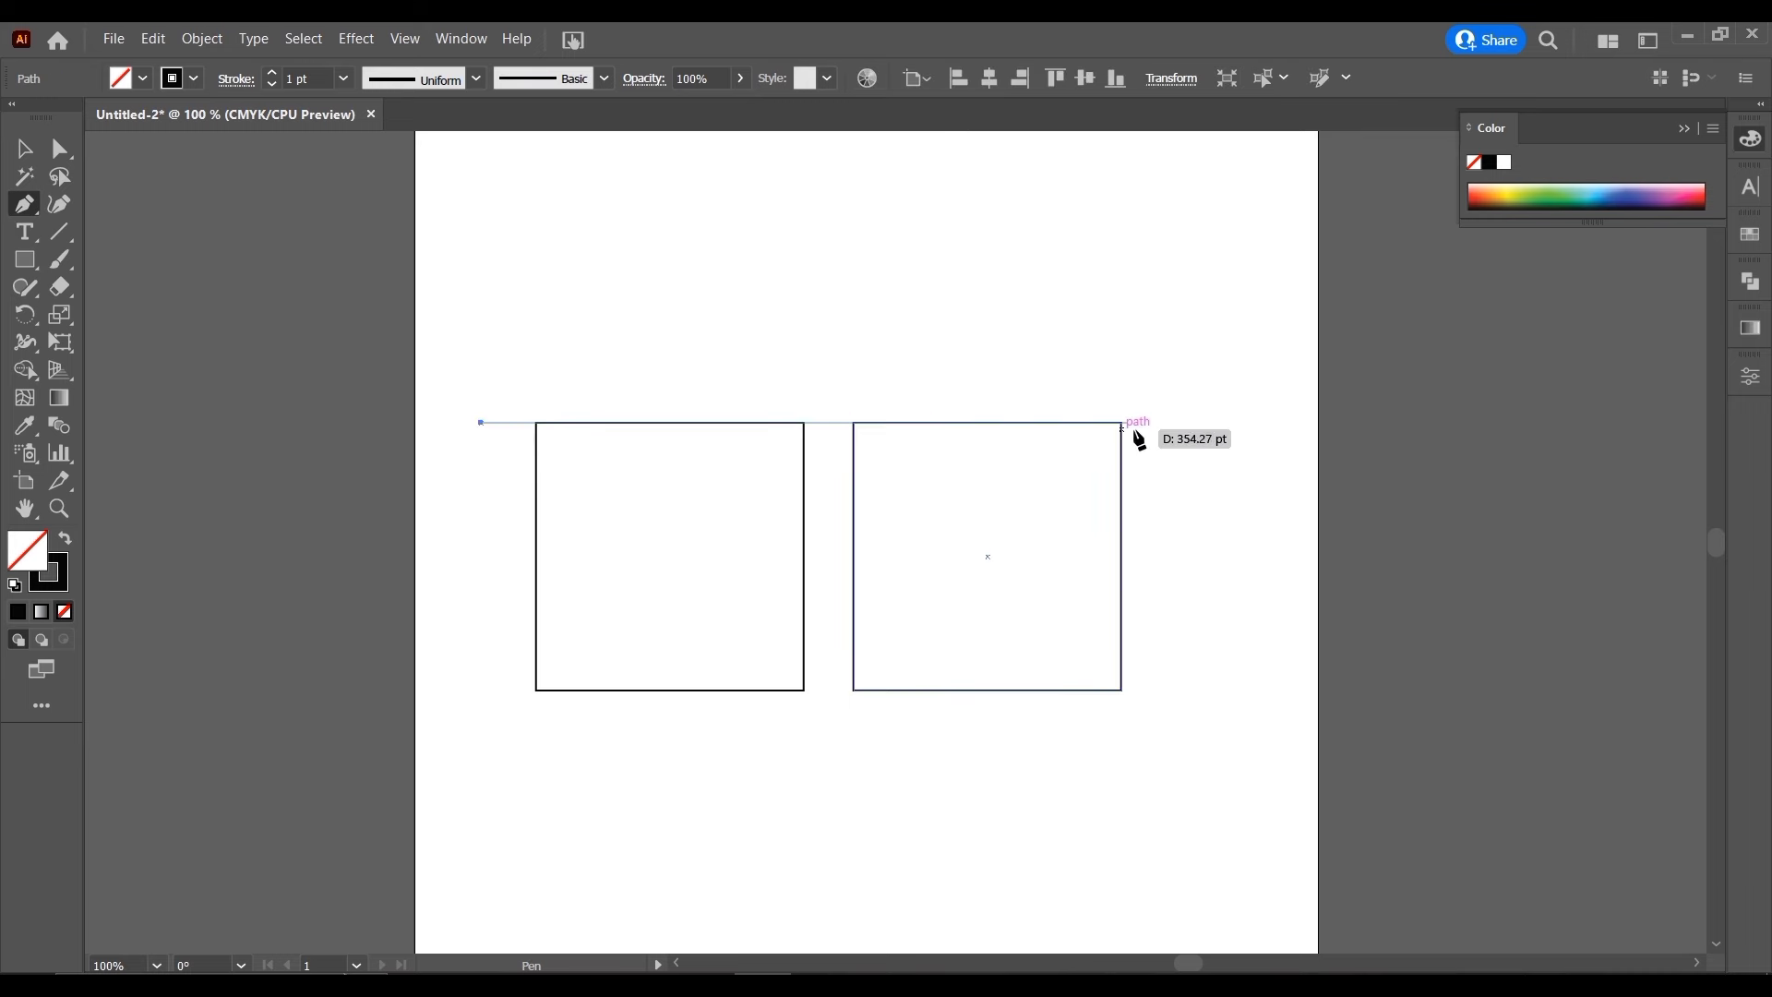
{"action": "left_click", "coordinate": [1198, 424]}
{"action": "scroll", "coordinate": [834, 429], "scroll_direction": "up", "scroll_amount": 4}
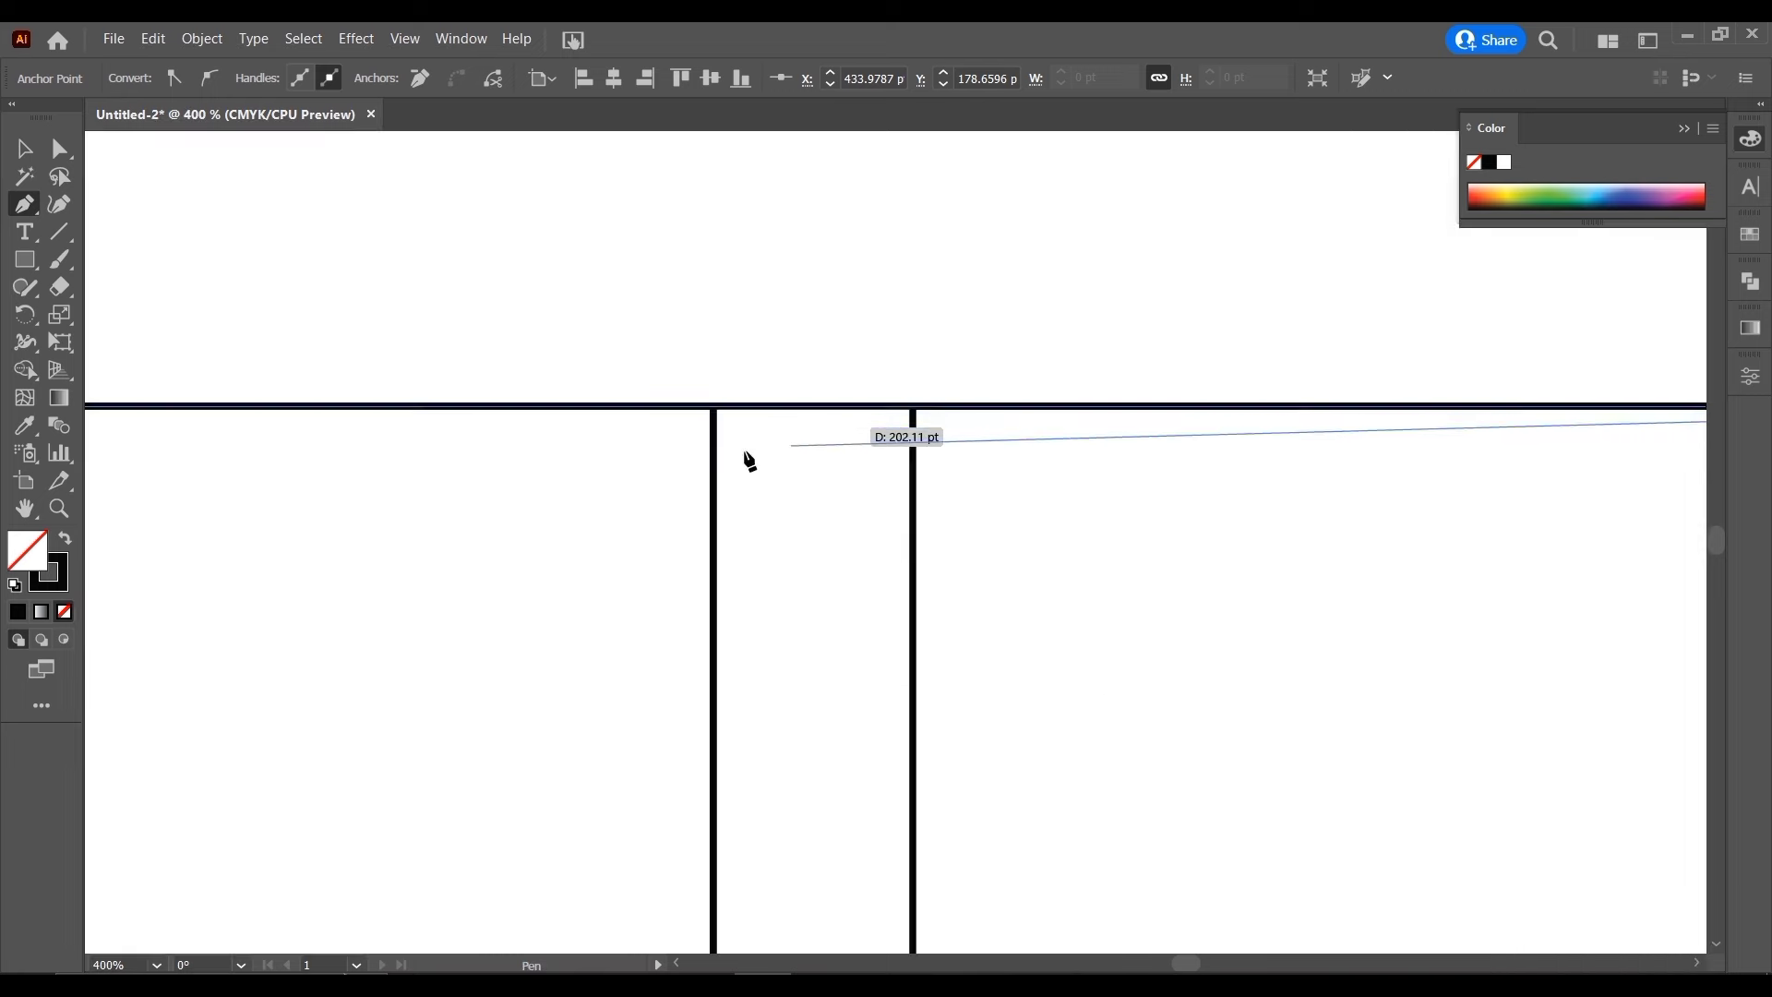
{"action": "key", "text": "ctrl+z"}
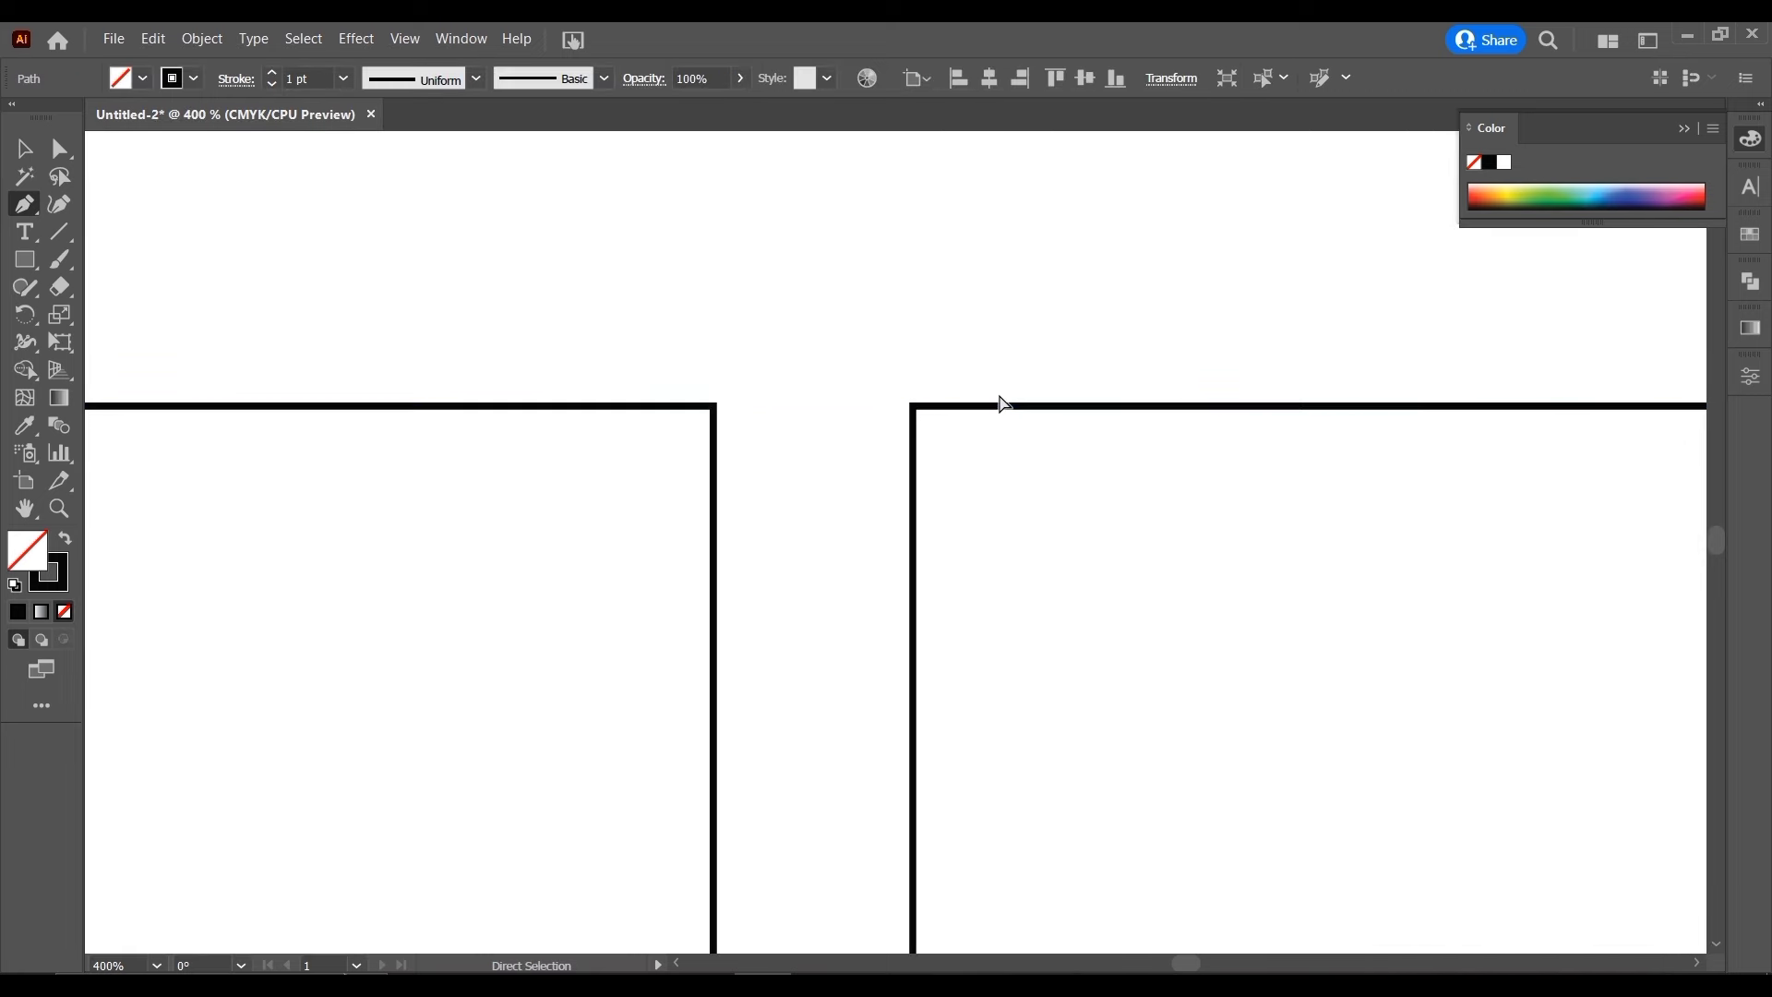
{"action": "key", "text": "ctrl+0"}
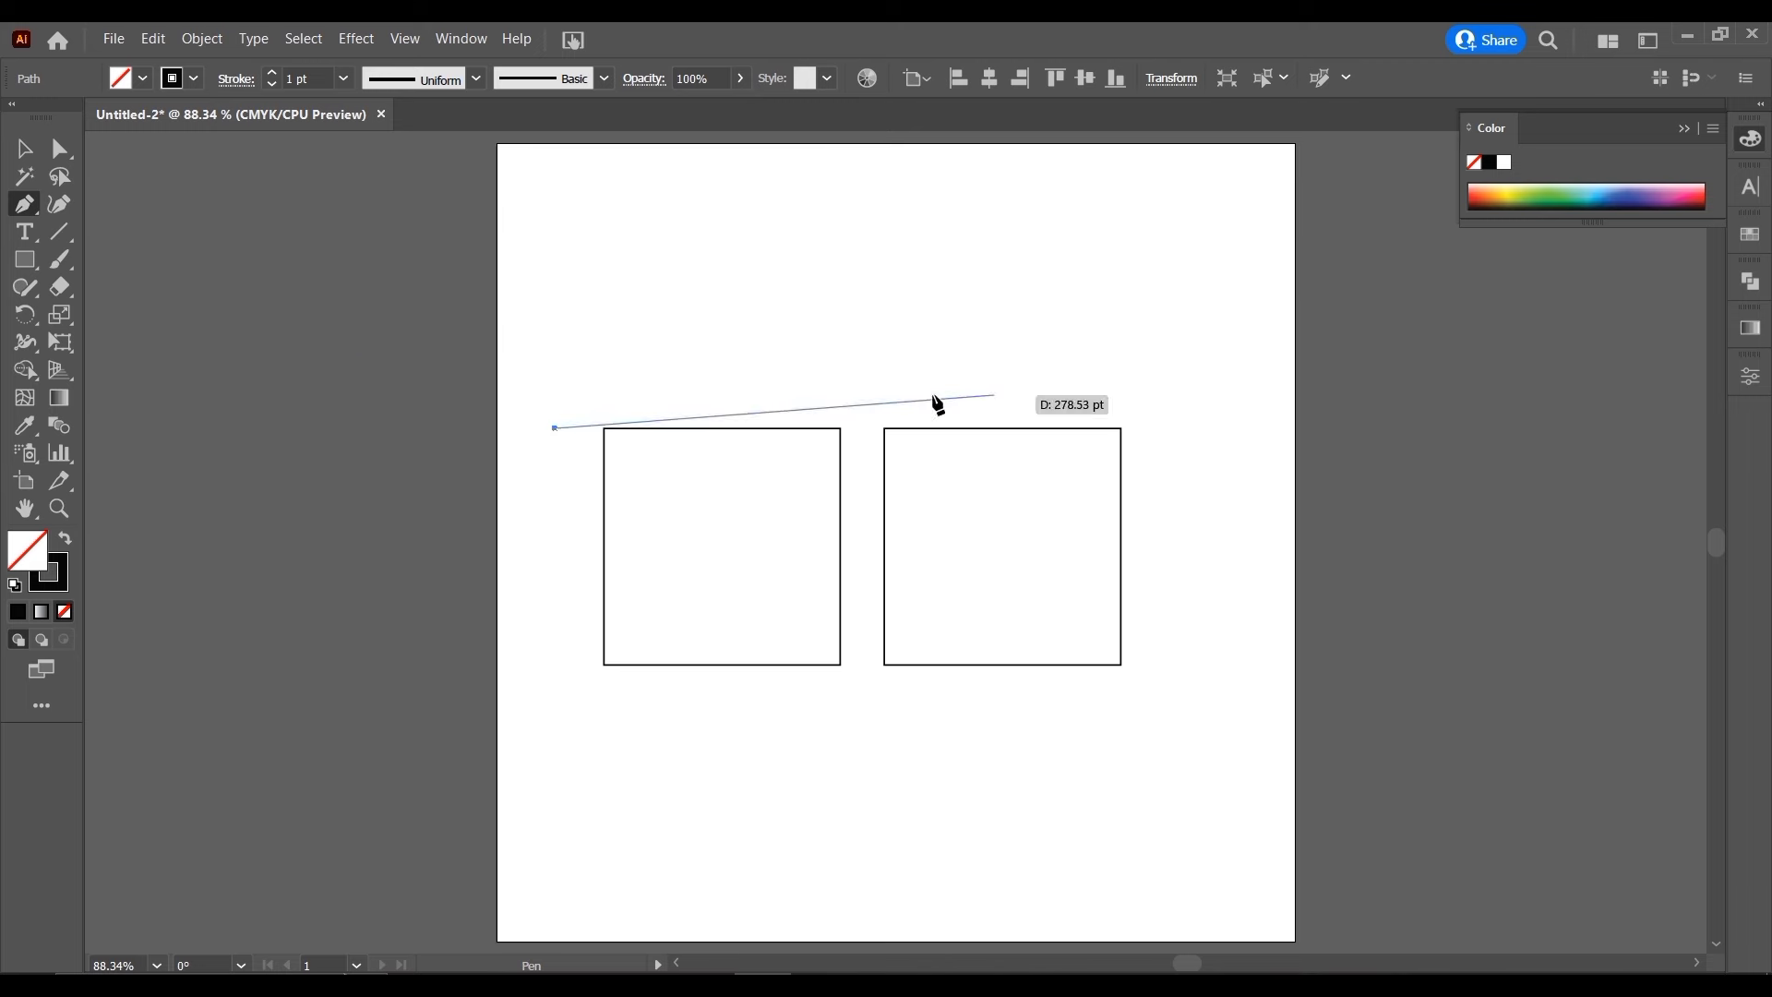
{"action": "key", "text": "ctrl+z"}
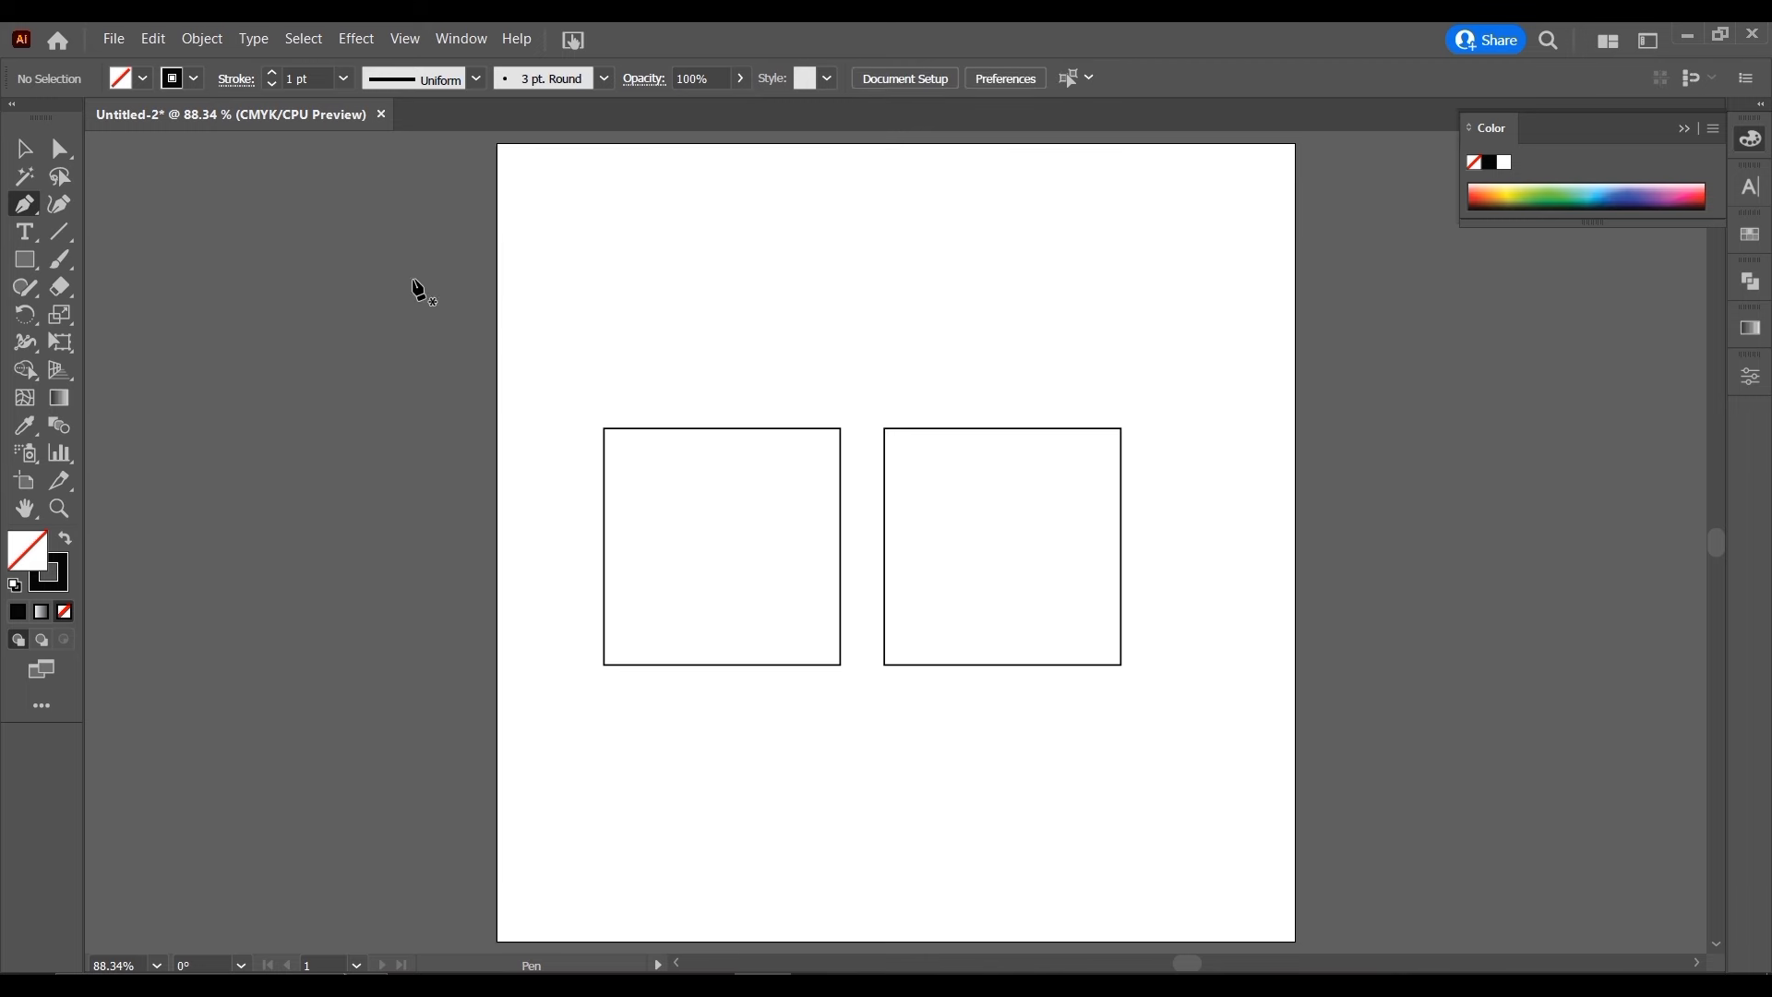
{"action": "key", "text": "v"}
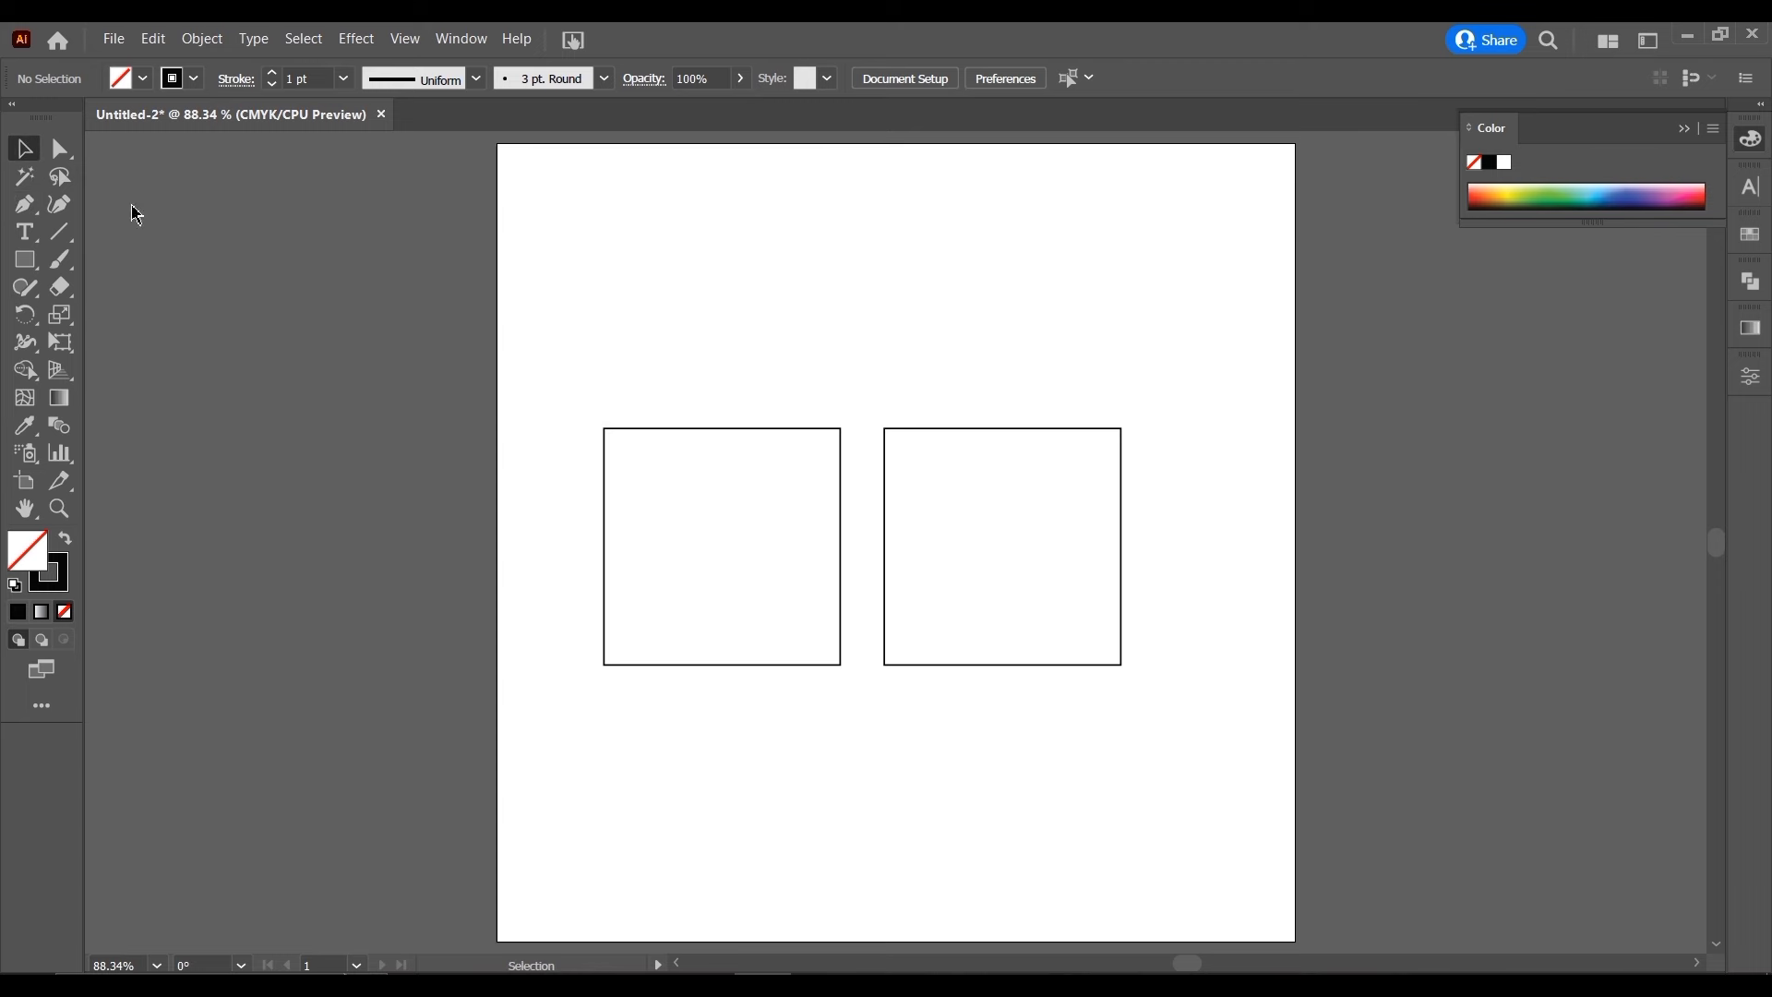
Marquee-select both squares and scale them down together into small boxes
{"action": "left_click_drag", "start_coordinate": [543, 346], "coordinate": [1211, 762]}
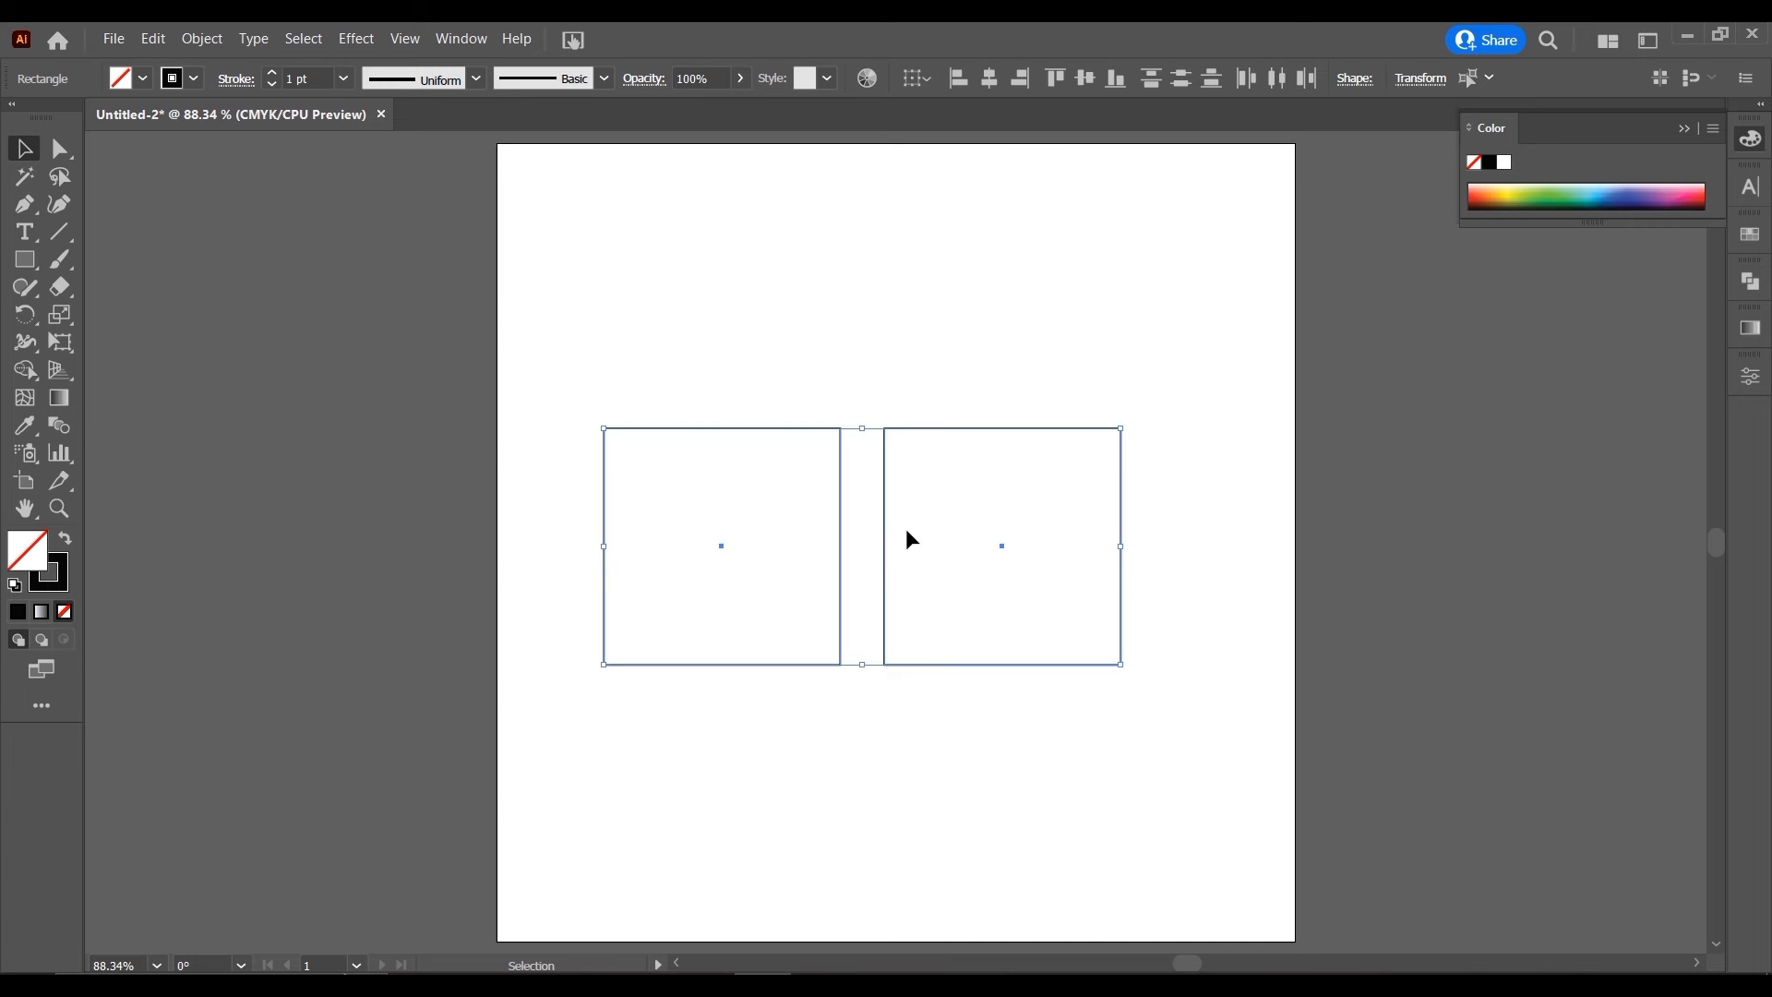
{"action": "left_click", "coordinate": [955, 306]}
{"action": "left_click_drag", "start_coordinate": [616, 368], "coordinate": [1052, 669]}
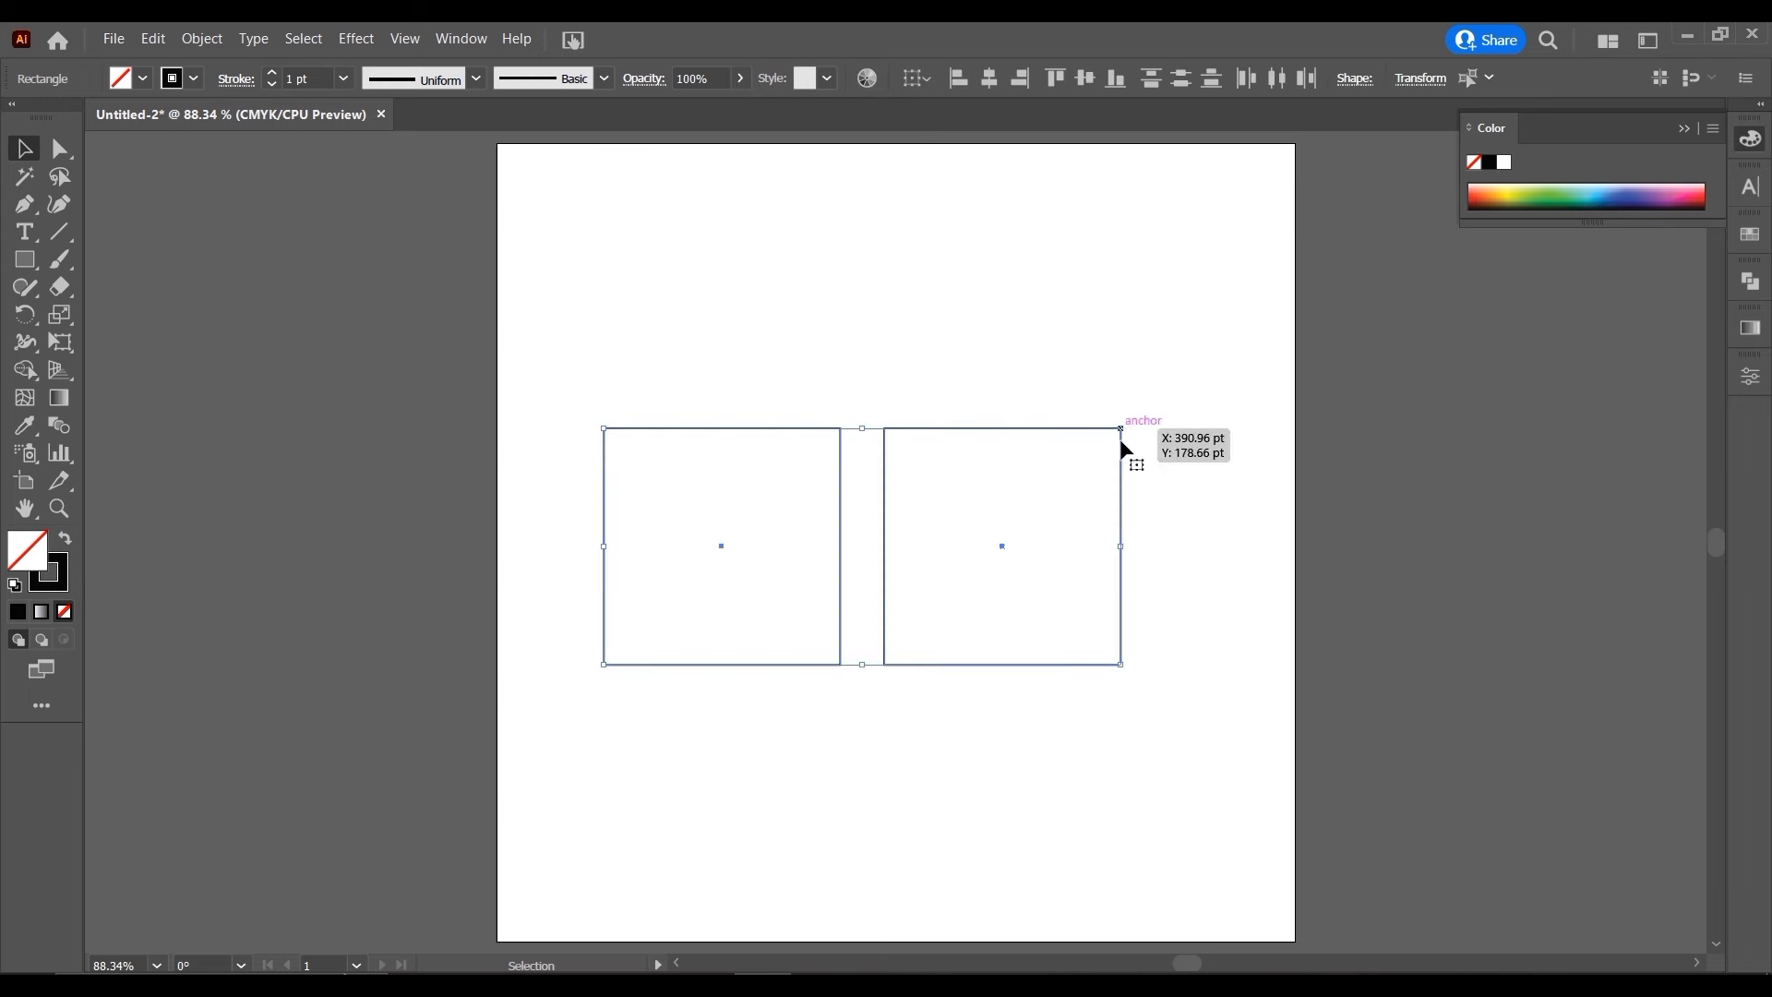
{"action": "mouse_move", "coordinate": [1122, 428]}
{"action": "left_mouse_down"}
{"action": "mouse_move", "coordinate": [1058, 496]}
{"action": "mouse_move", "coordinate": [914, 524]}
{"action": "mouse_move", "coordinate": [685, 426]}
{"action": "mouse_move", "coordinate": [644, 242]}
{"action": "mouse_move", "coordinate": [704, 250]}
{"action": "left_mouse_up"}
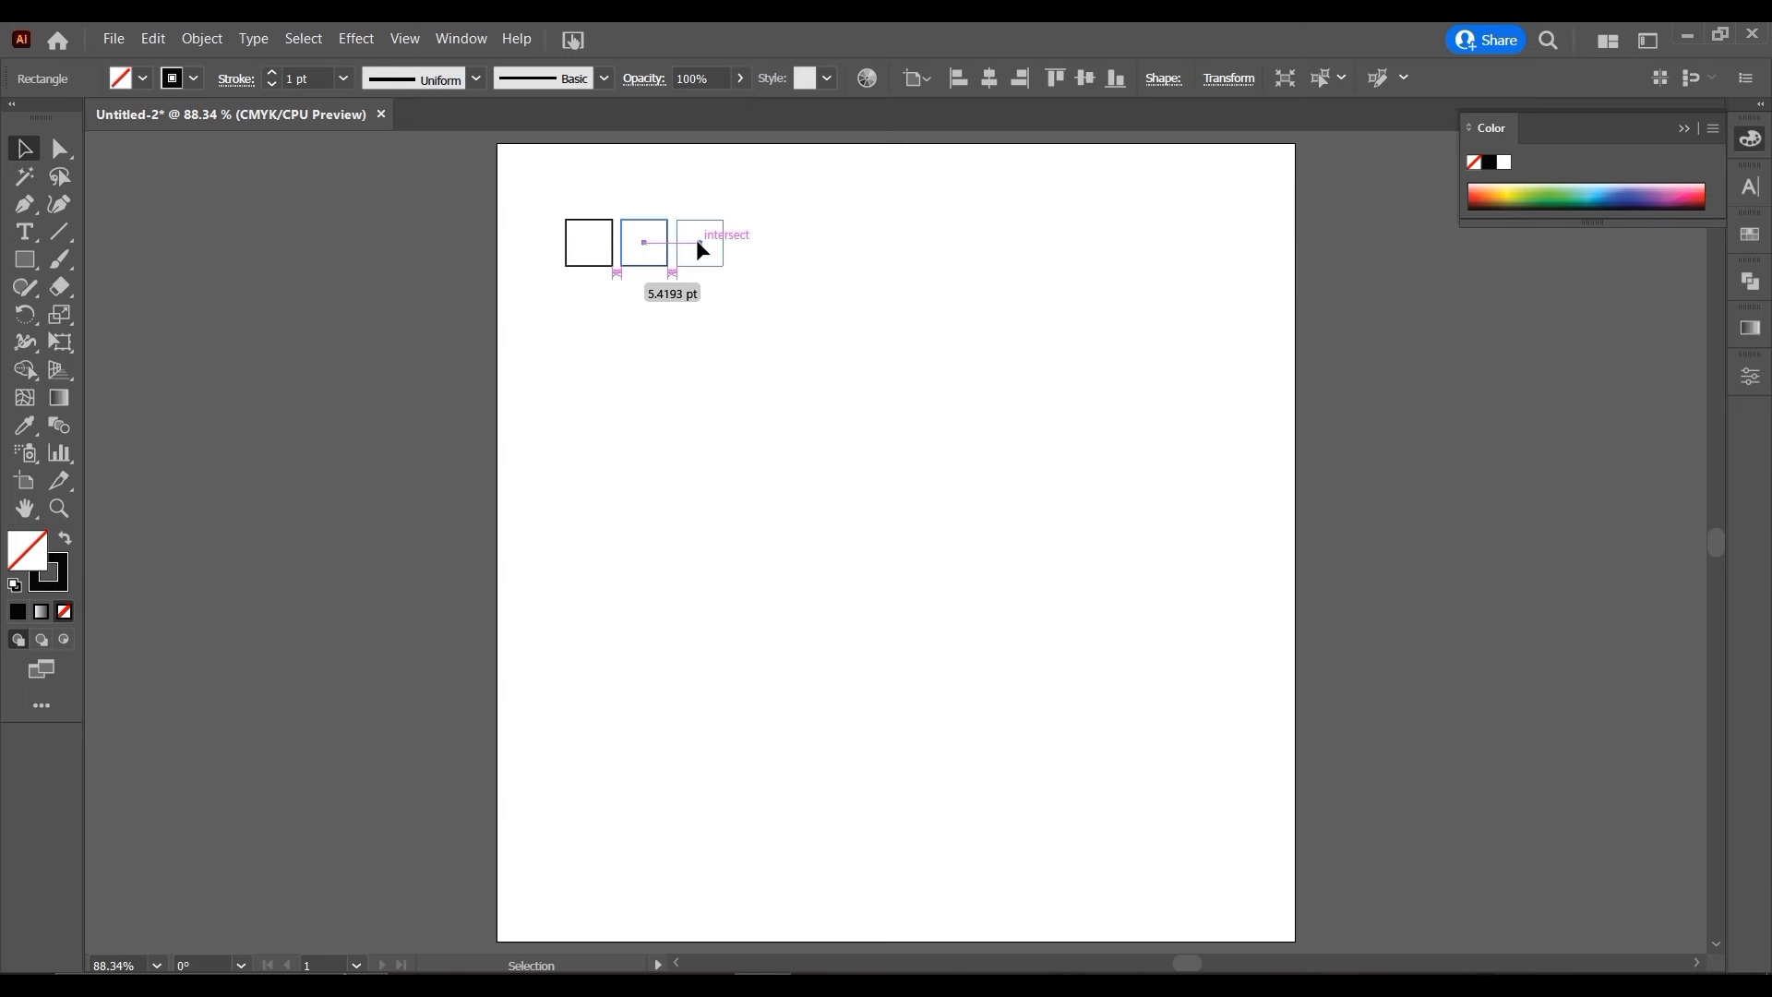
Copy the square rightward and repeat with Ctrl+D to make a row of twelve, then deselect
{"action": "left_click_drag", "start_coordinate": [698, 243], "coordinate": [702, 249]}
{"action": "key", "text": "ctrl+z"}
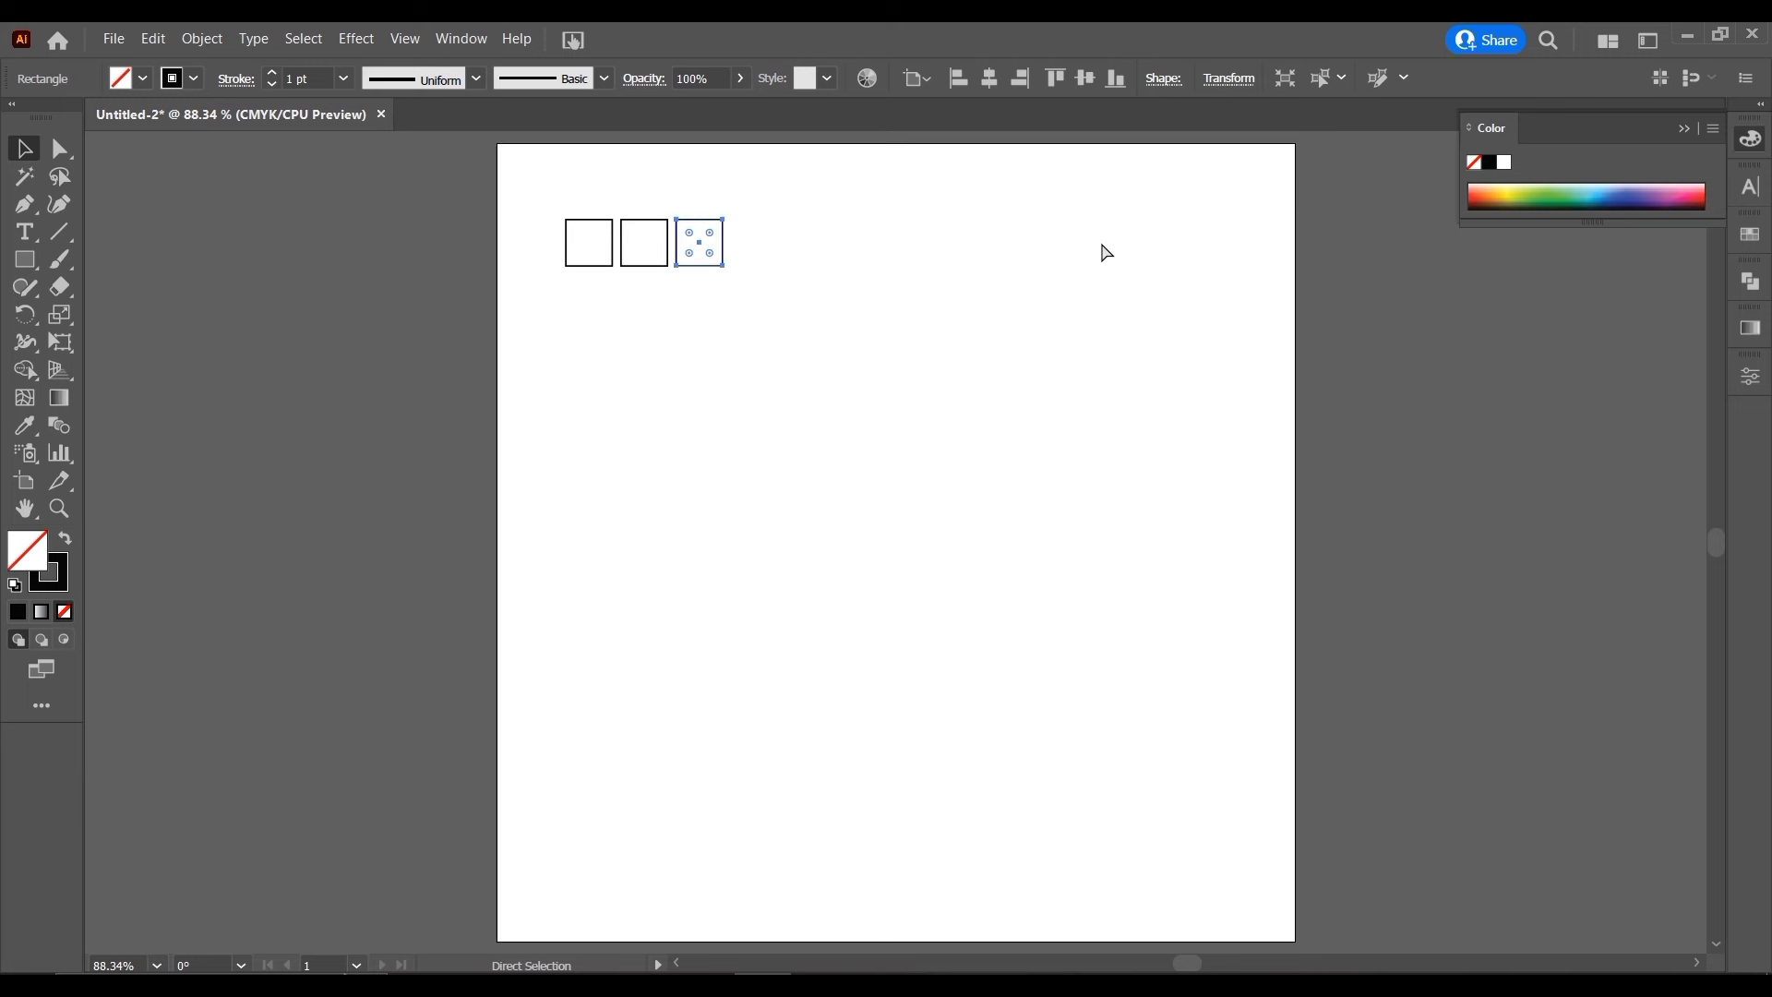
{"action": "key", "text": "ctrl+d"}
{"action": "key", "text": "ctrl+d"}
{"action": "key", "text": "ctrl+d"}
{"action": "key", "text": "ctrl+d"}
{"action": "key", "text": "ctrl+d"}
{"action": "key", "text": "ctrl+d"}
{"action": "key", "text": "ctrl+d"}
{"action": "key", "text": "ctrl+d"}
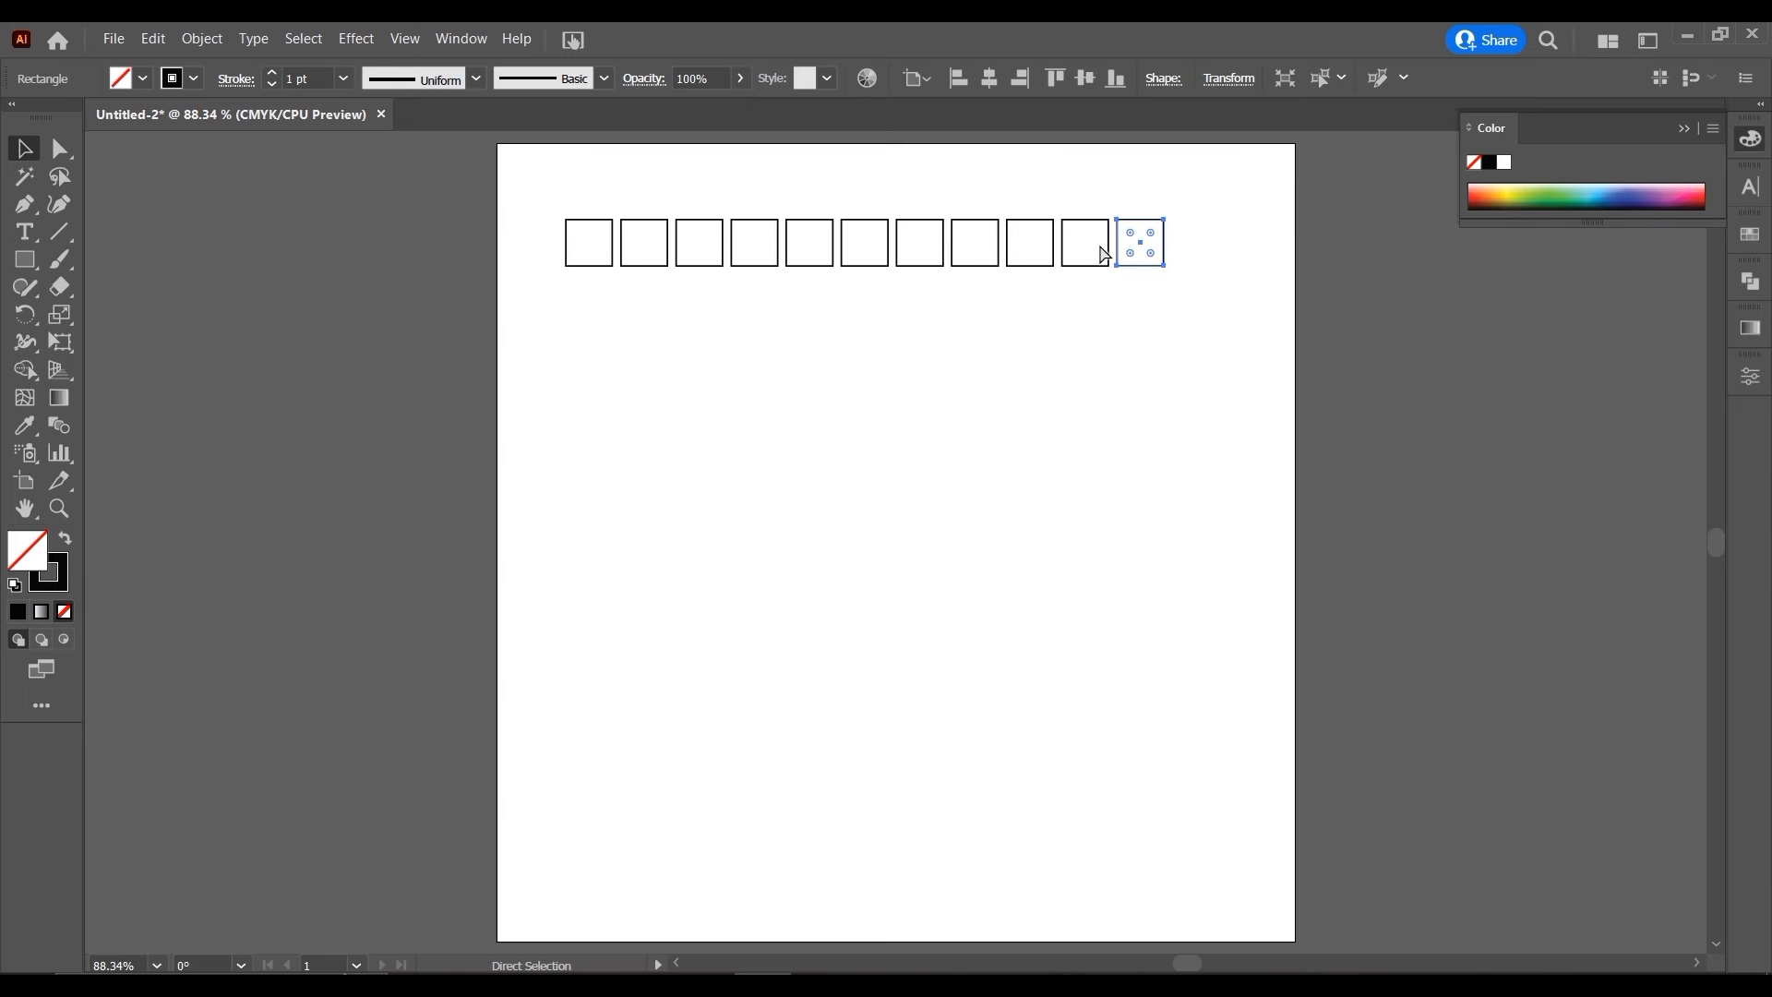
{"action": "key", "text": "ctrl+d"}
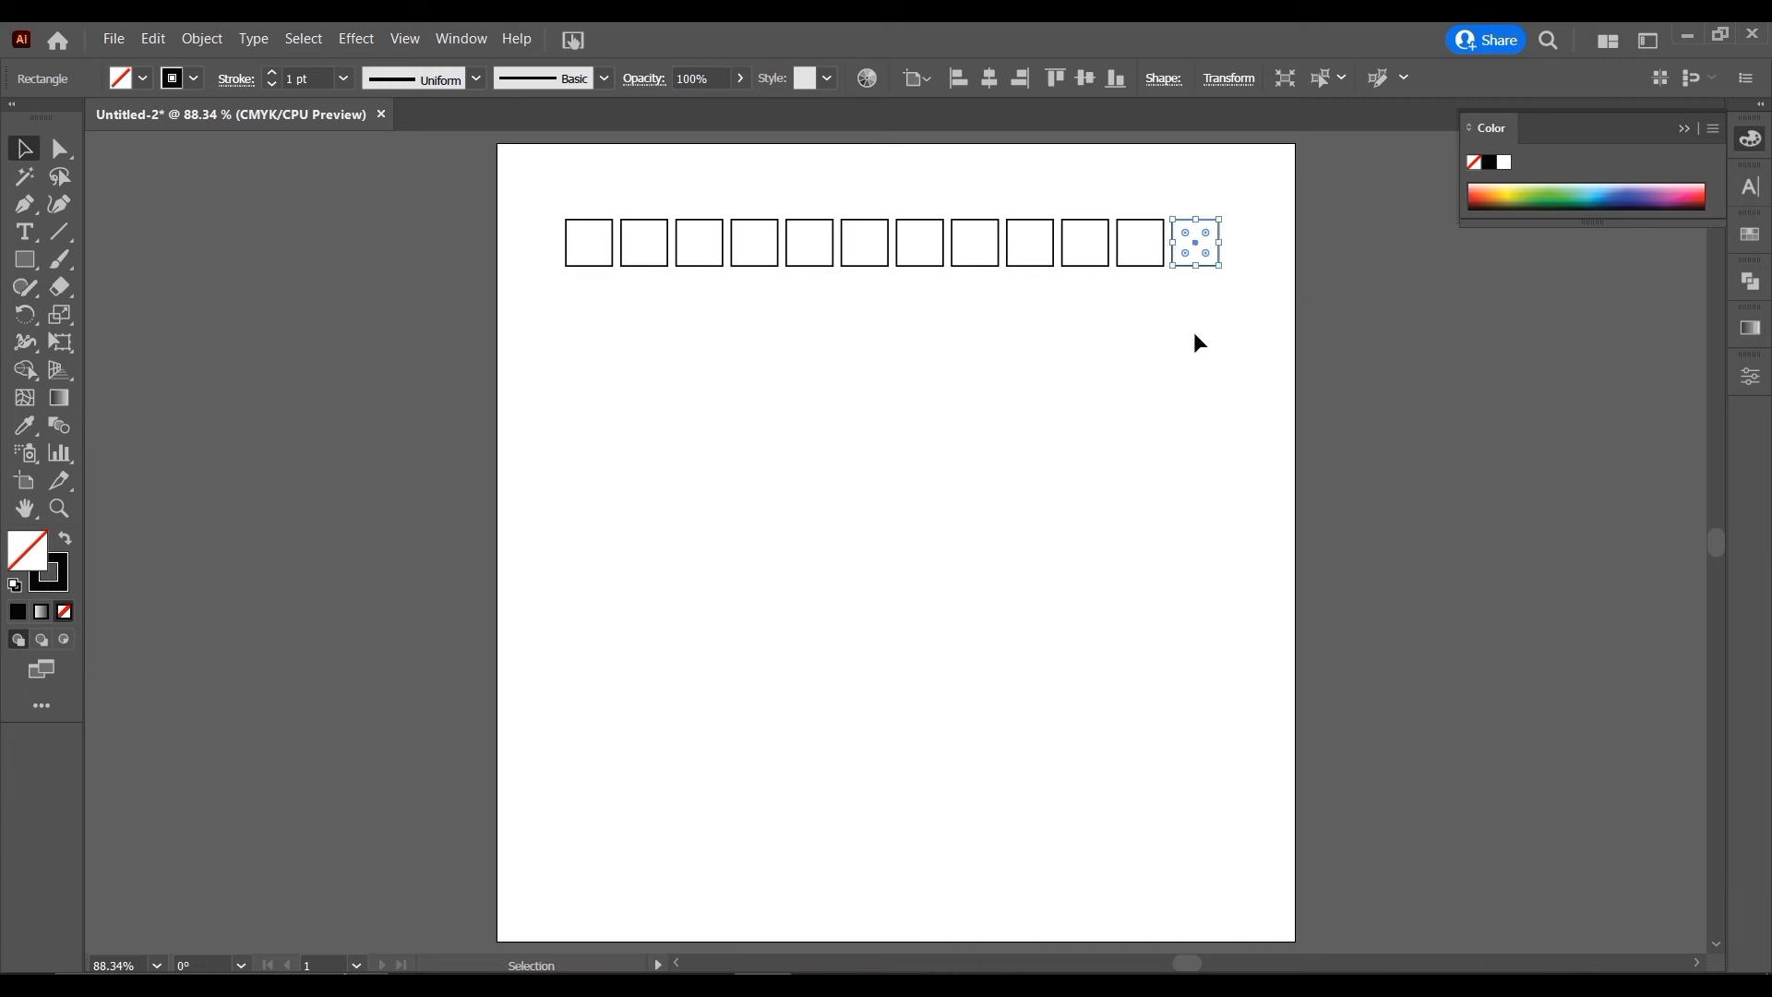
{"action": "left_click", "coordinate": [1194, 330]}
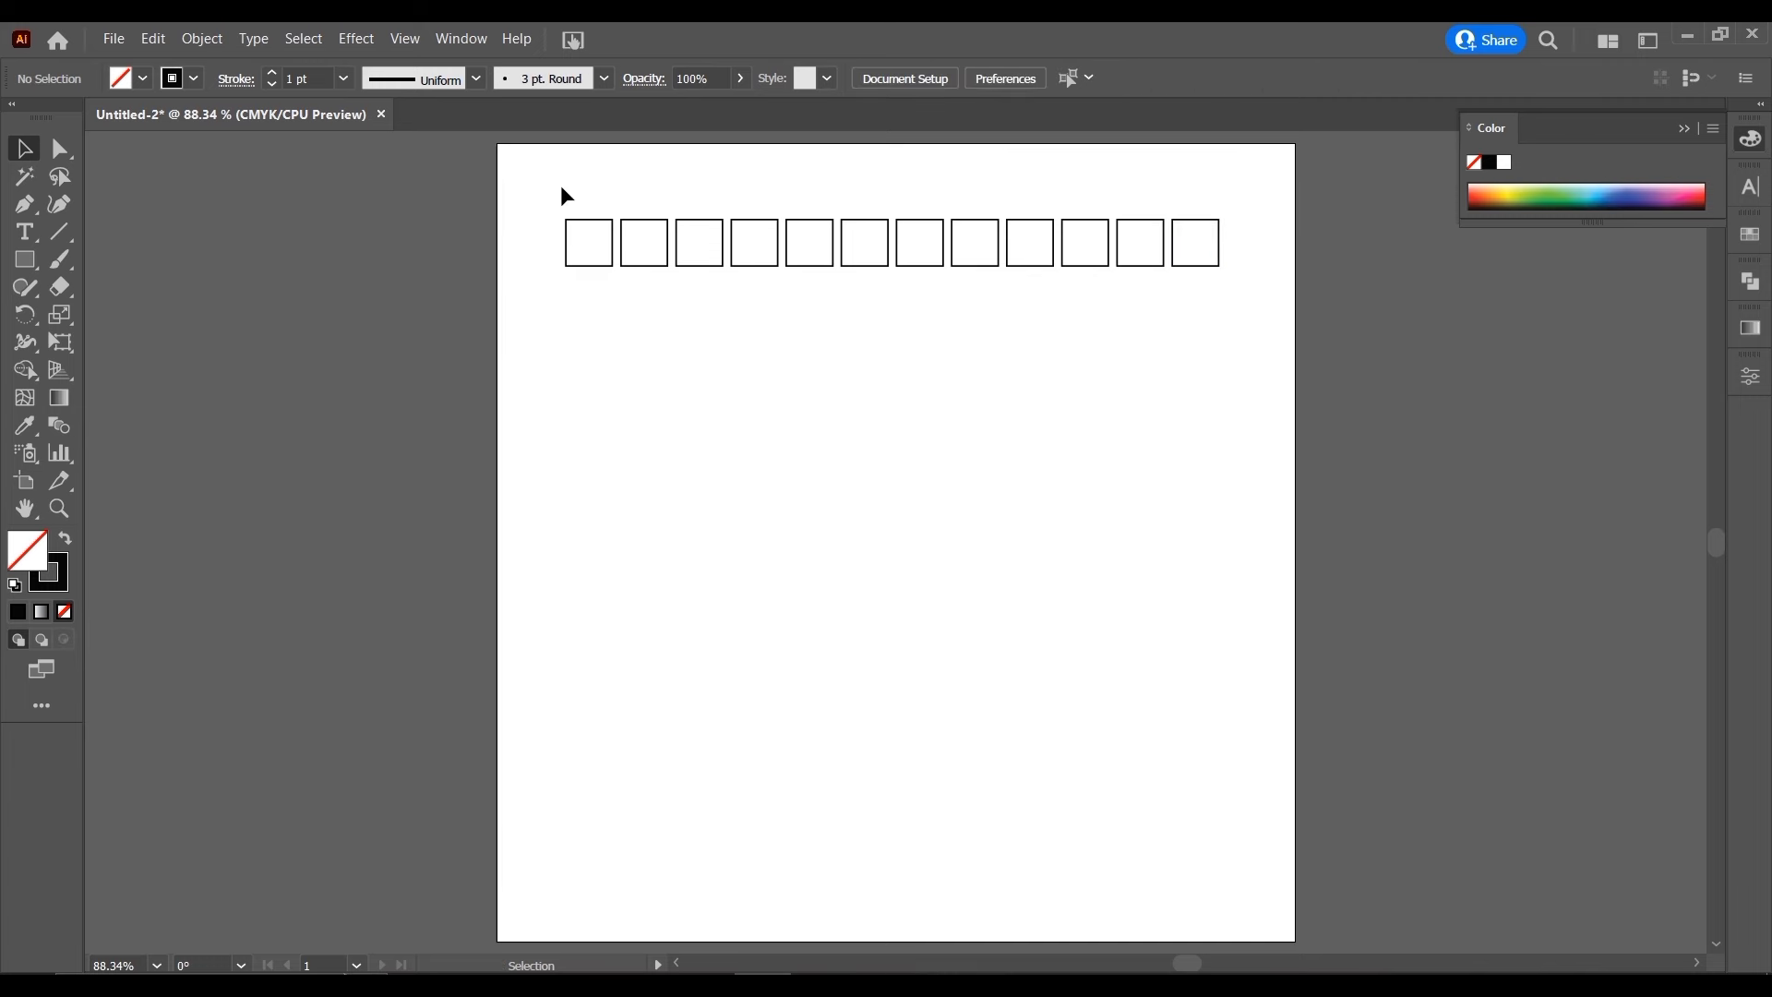
Duplicate the row downward repeatedly into twelve rows, then select and enlarge the whole grid
{"action": "left_click_drag", "start_coordinate": [553, 184], "coordinate": [1127, 324]}
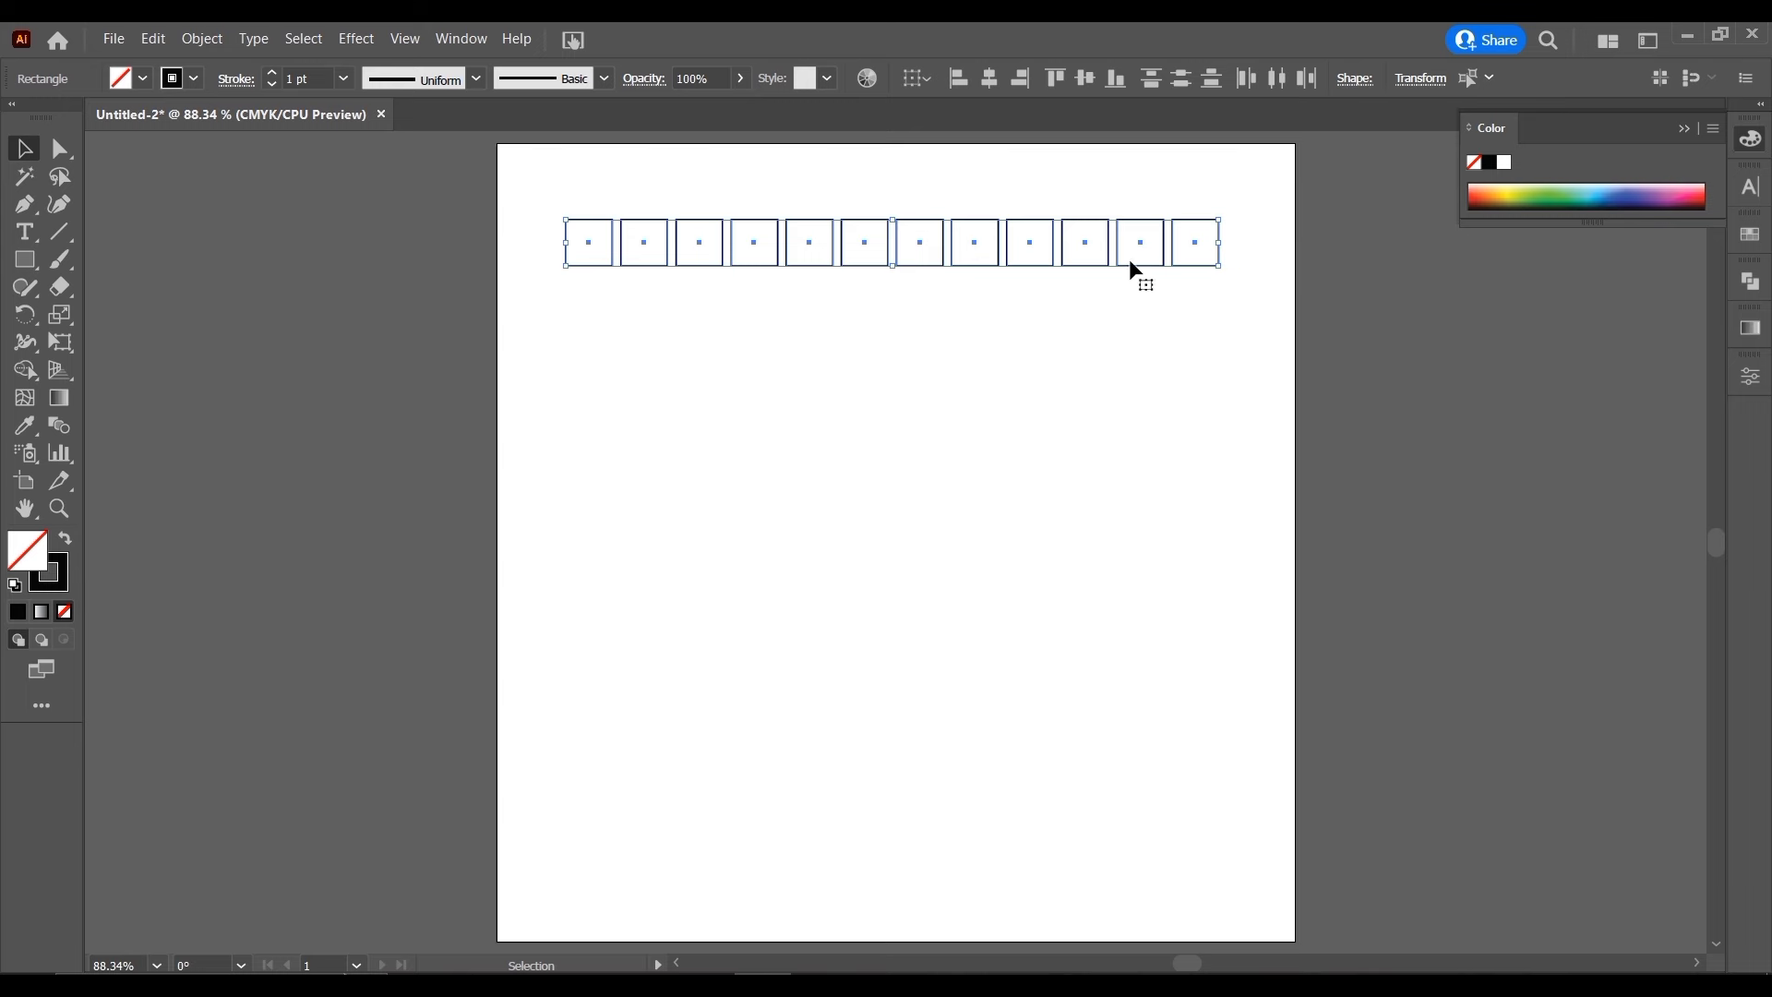
{"action": "mouse_move", "coordinate": [1143, 253]}
{"action": "left_mouse_down"}
{"action": "mouse_move", "coordinate": [1144, 309]}
{"action": "mouse_move", "coordinate": [1090, 300]}
{"action": "left_mouse_up"}
{"action": "key", "text": "ctrl+z"}
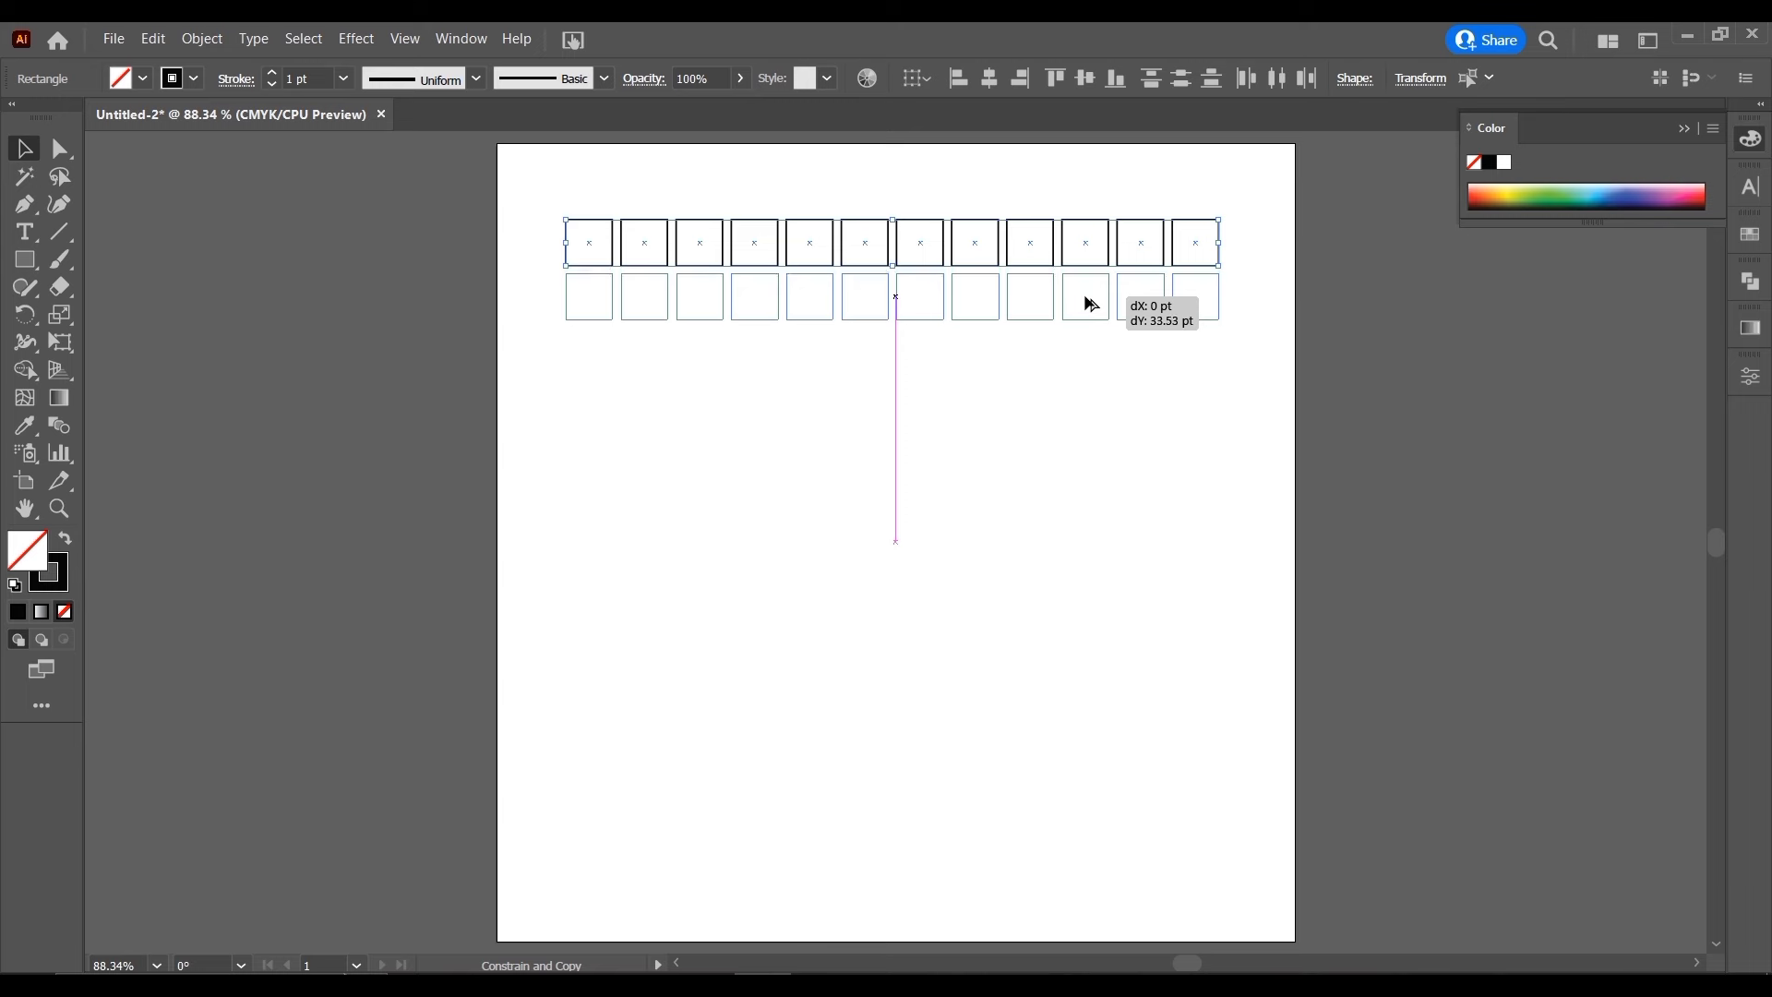
{"action": "left_click_drag", "start_coordinate": [1089, 300], "coordinate": [1089, 300]}
{"action": "key", "text": "ctrl"}
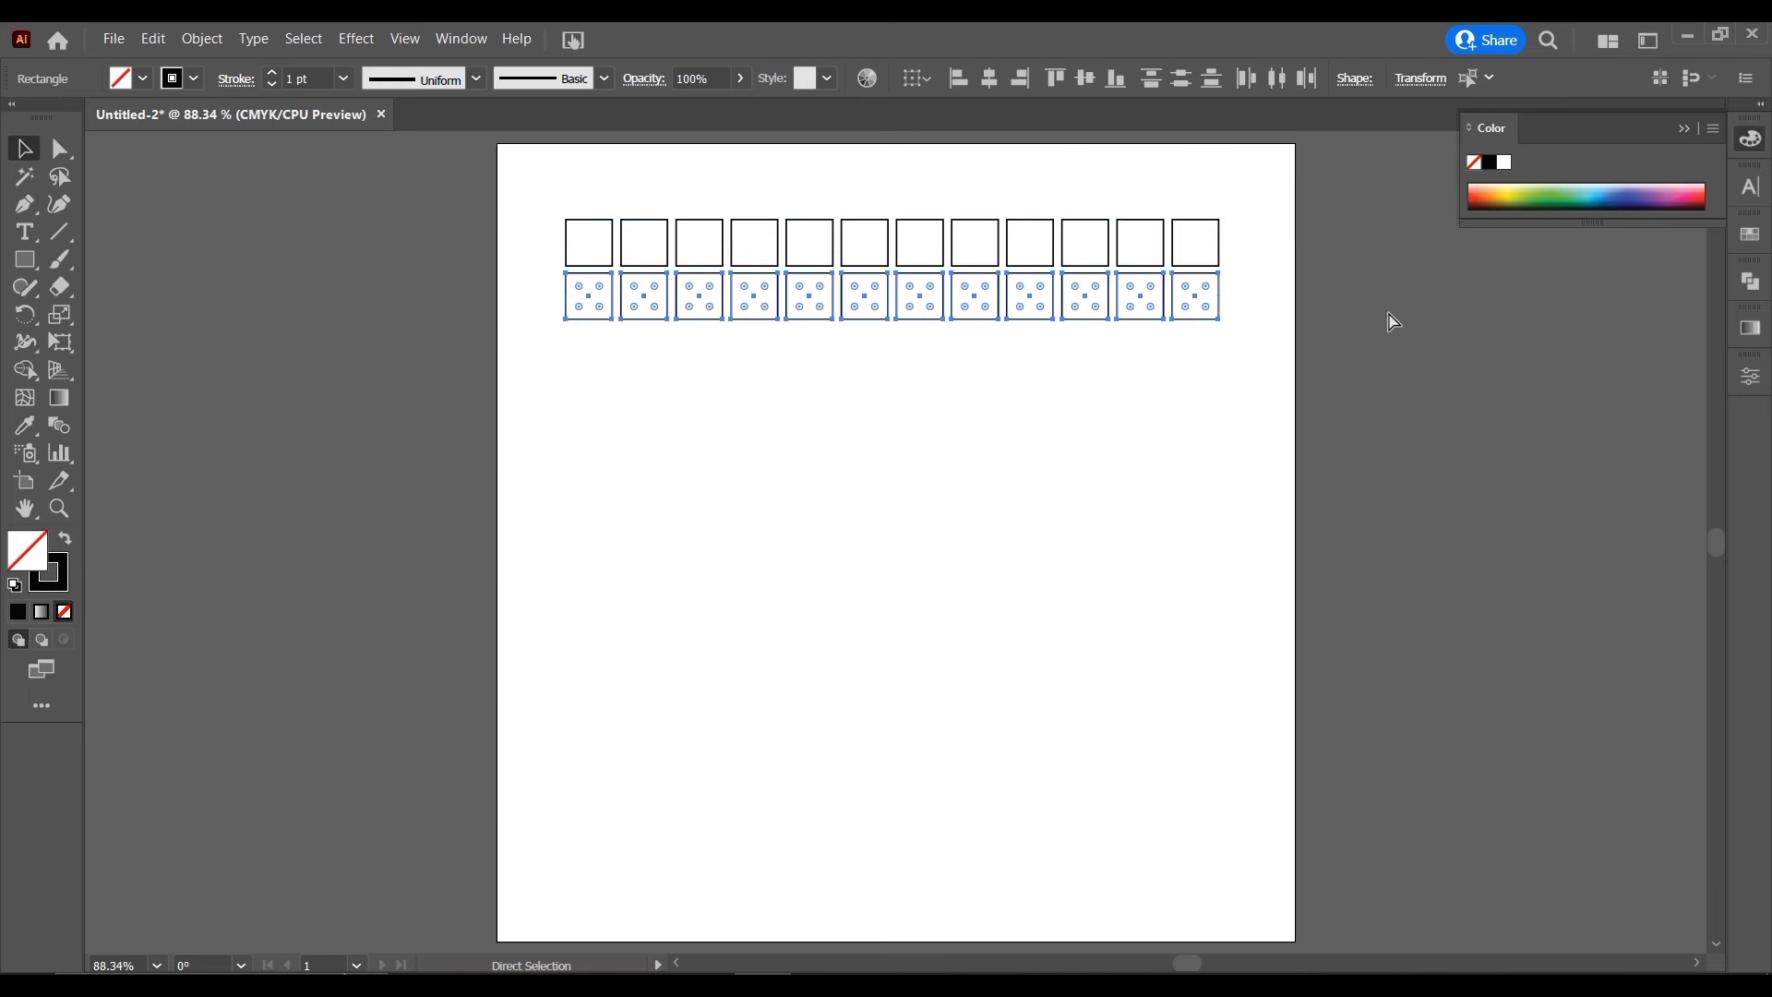
{"action": "key", "text": "ctrl+d"}
{"action": "key", "text": "ctrl+d"}
{"action": "key", "text": "ctrl+d"}
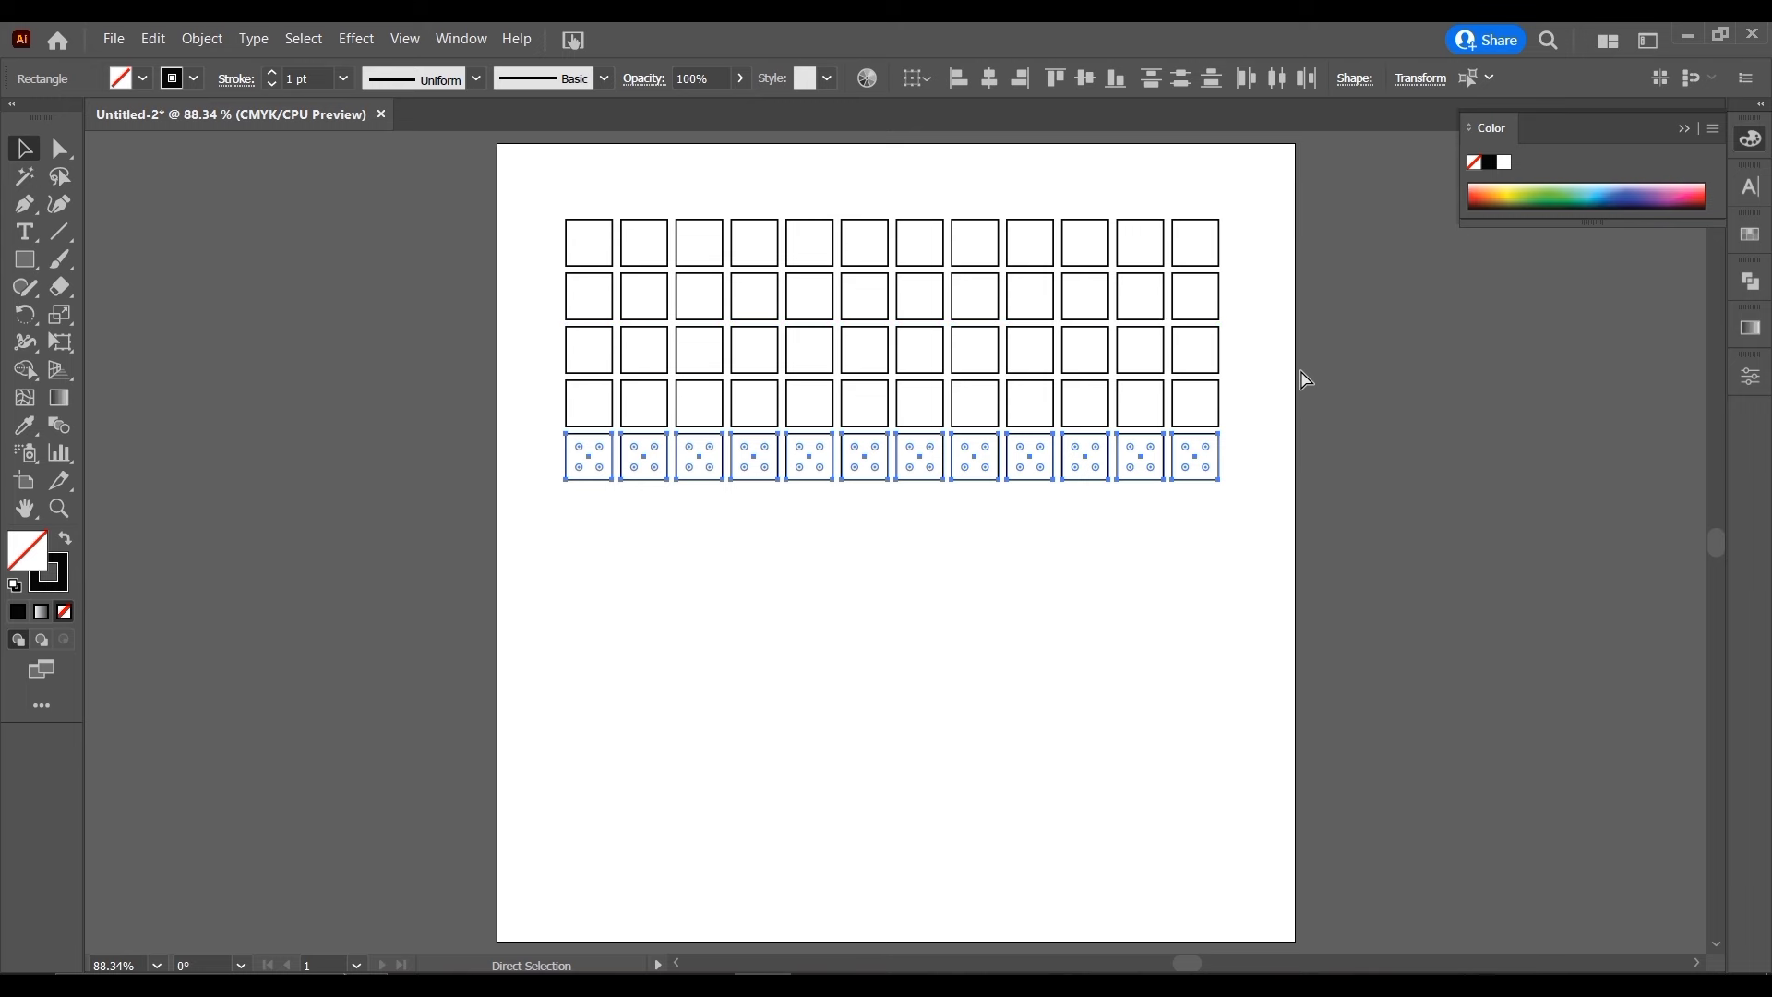
{"action": "key", "text": "ctrl+d"}
{"action": "key", "text": "ctrl+d"}
{"action": "key", "text": "ctrl+d"}
{"action": "key", "text": "ctrl+d"}
{"action": "key", "text": "ctrl+d"}
{"action": "key", "text": "ctrl+d"}
{"action": "key", "text": "ctrl+d"}
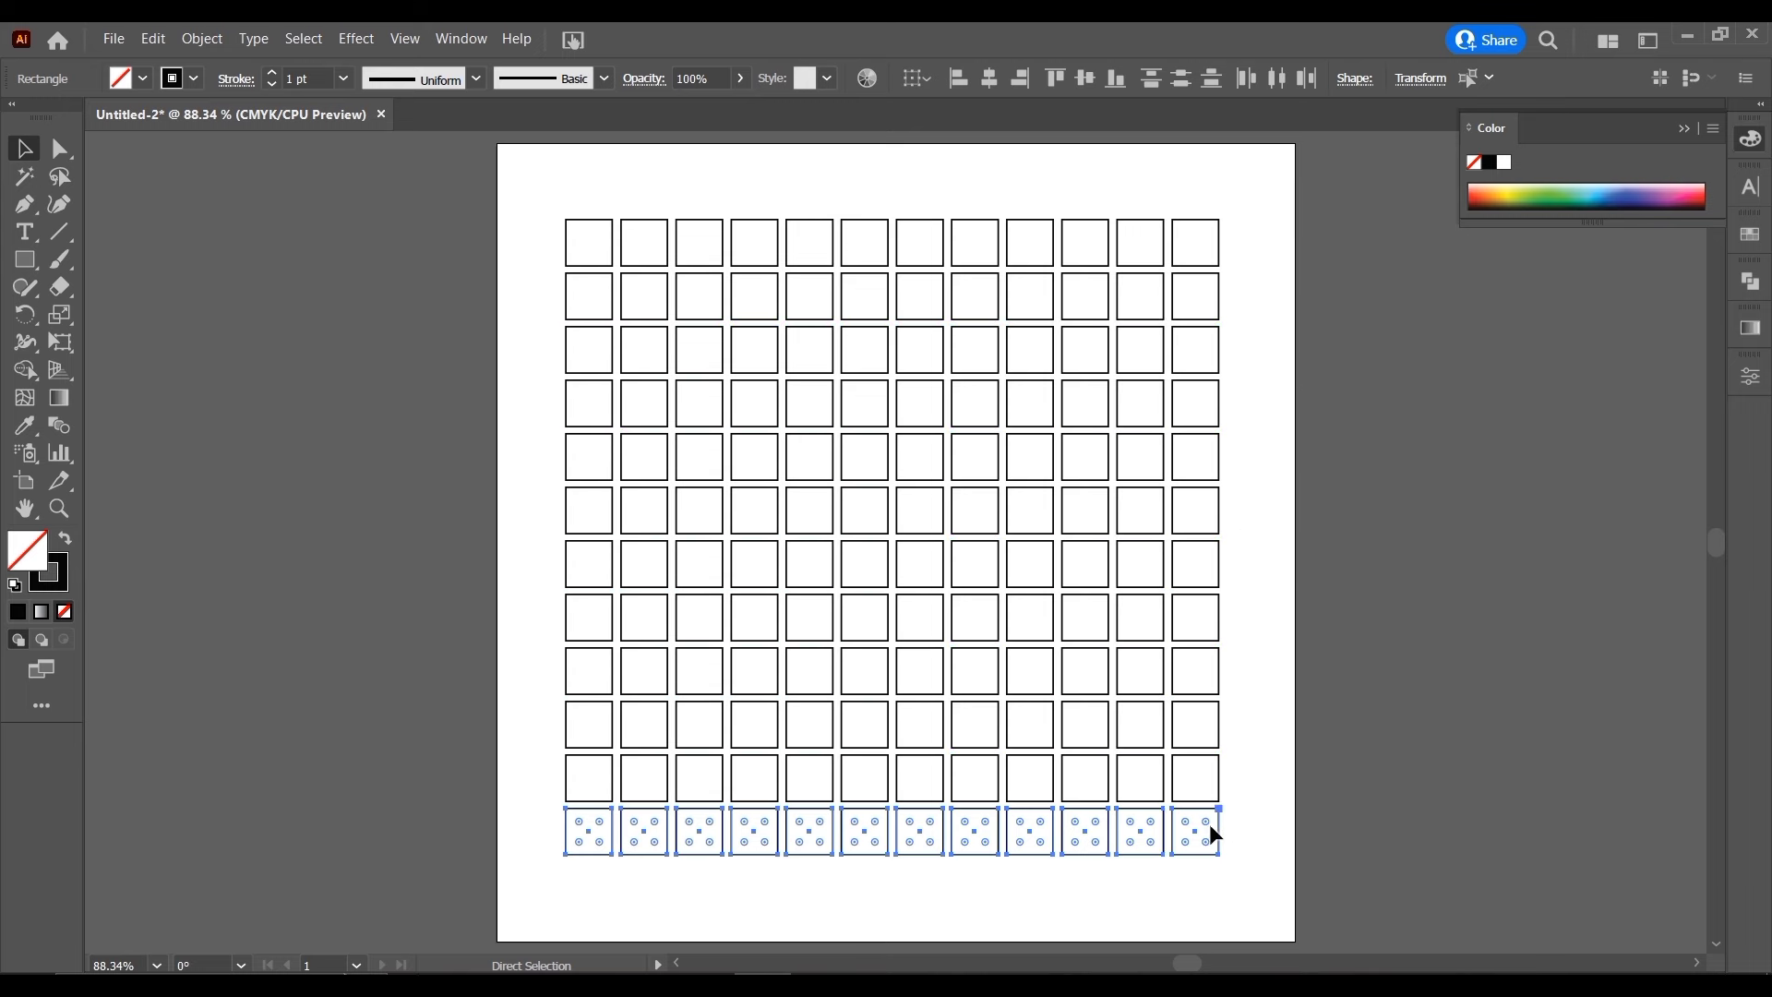
{"action": "left_click_drag", "start_coordinate": [542, 195], "coordinate": [1261, 867]}
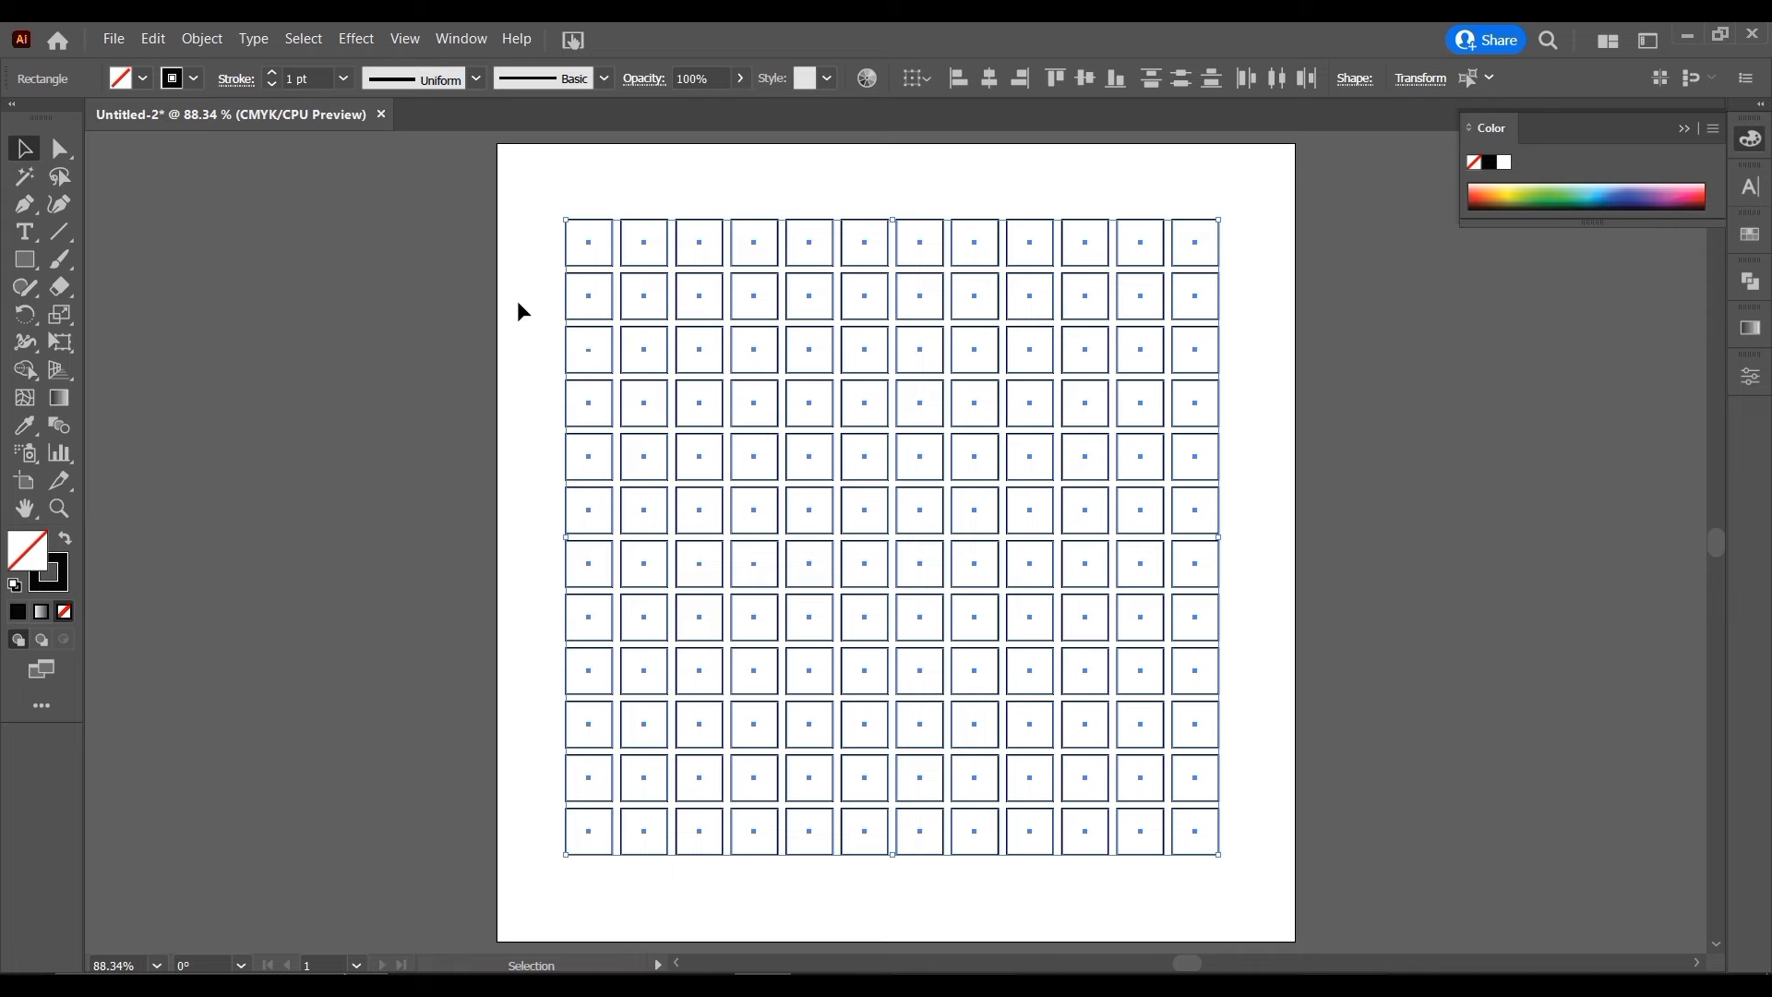
{"action": "mouse_move", "coordinate": [1219, 220]}
{"action": "left_mouse_down"}
{"action": "mouse_move", "coordinate": [1311, 337]}
{"action": "mouse_move", "coordinate": [1428, 388]}
{"action": "left_mouse_up"}
Deselect the finished 12×12 grid by clicking empty canvas
{"action": "left_click", "coordinate": [1428, 388]}
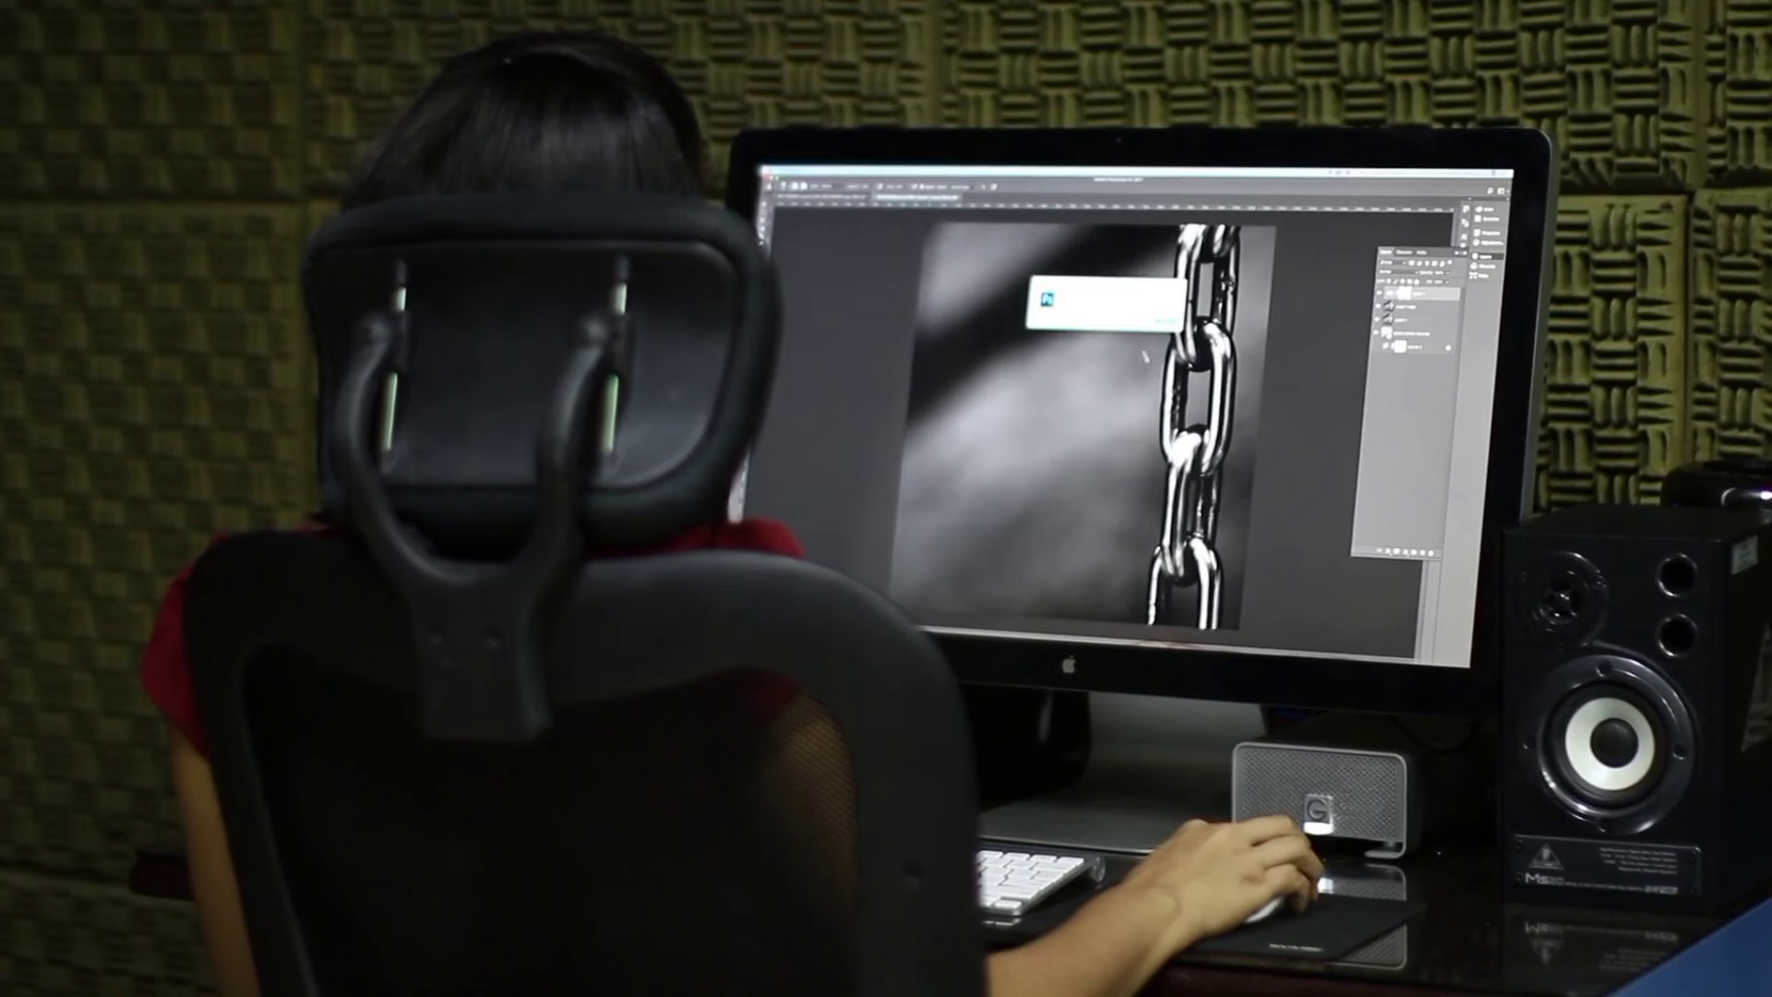
Close the small dialog covering the chain-link photo
{"action": "left_click", "coordinate": [1417, 305]}
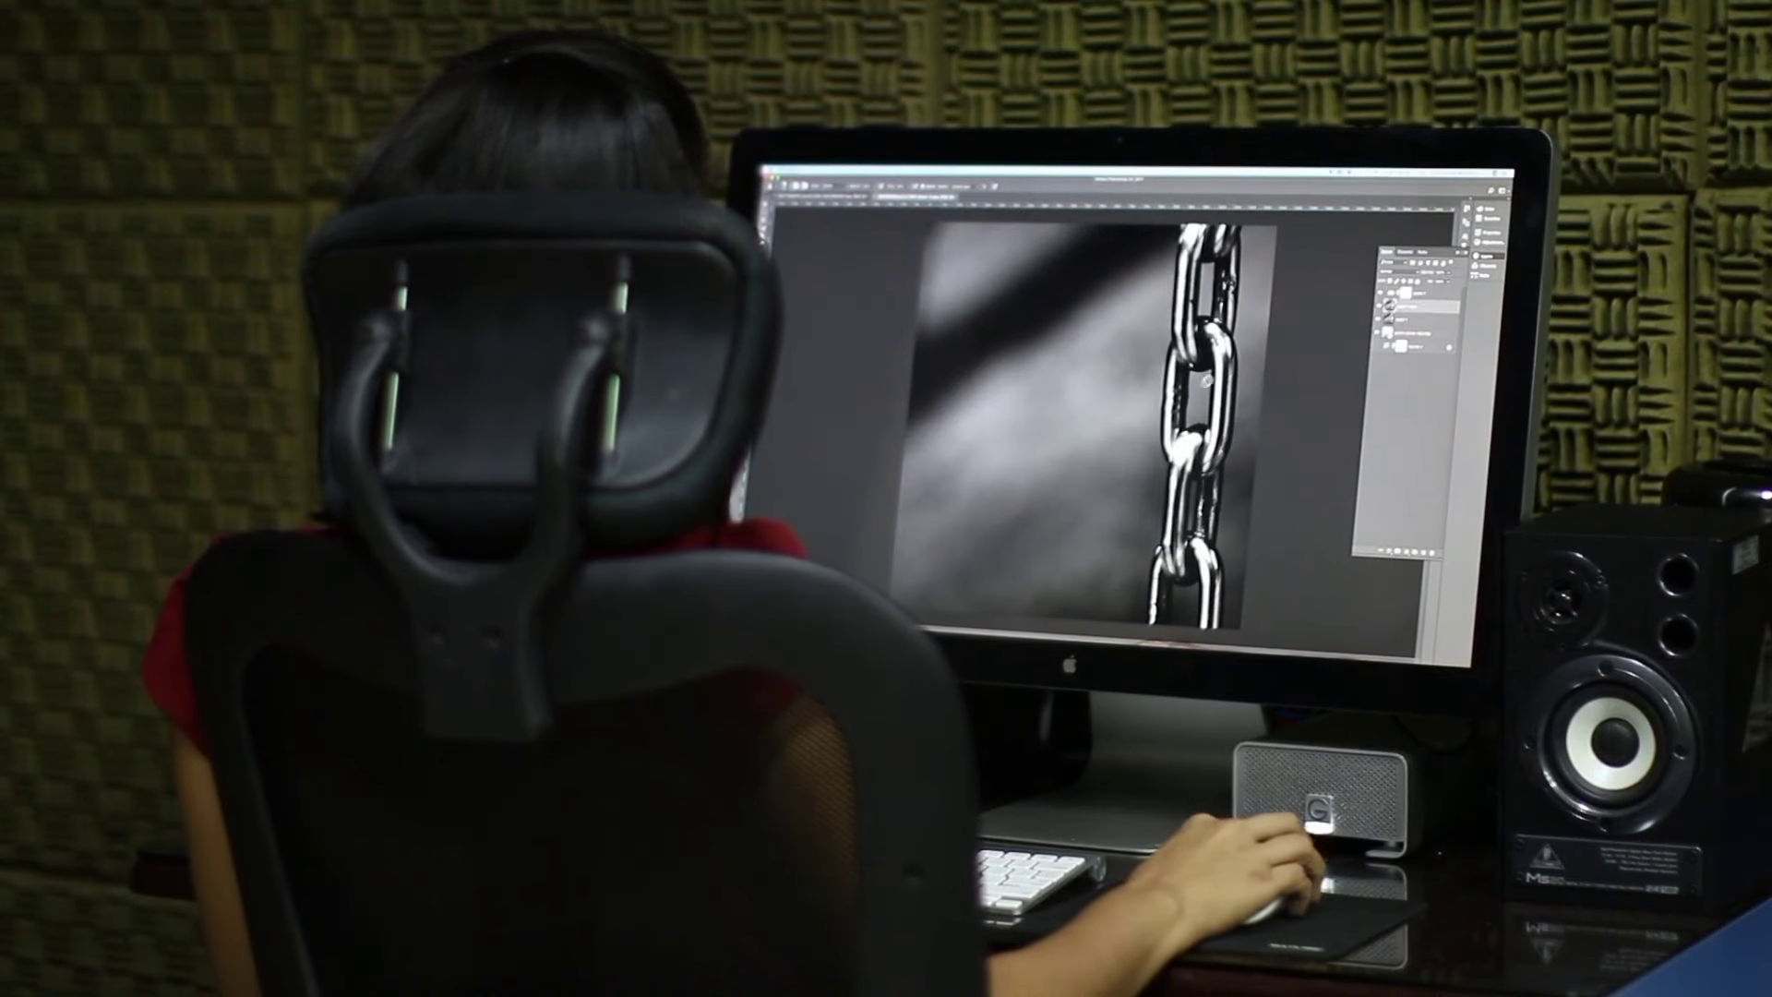